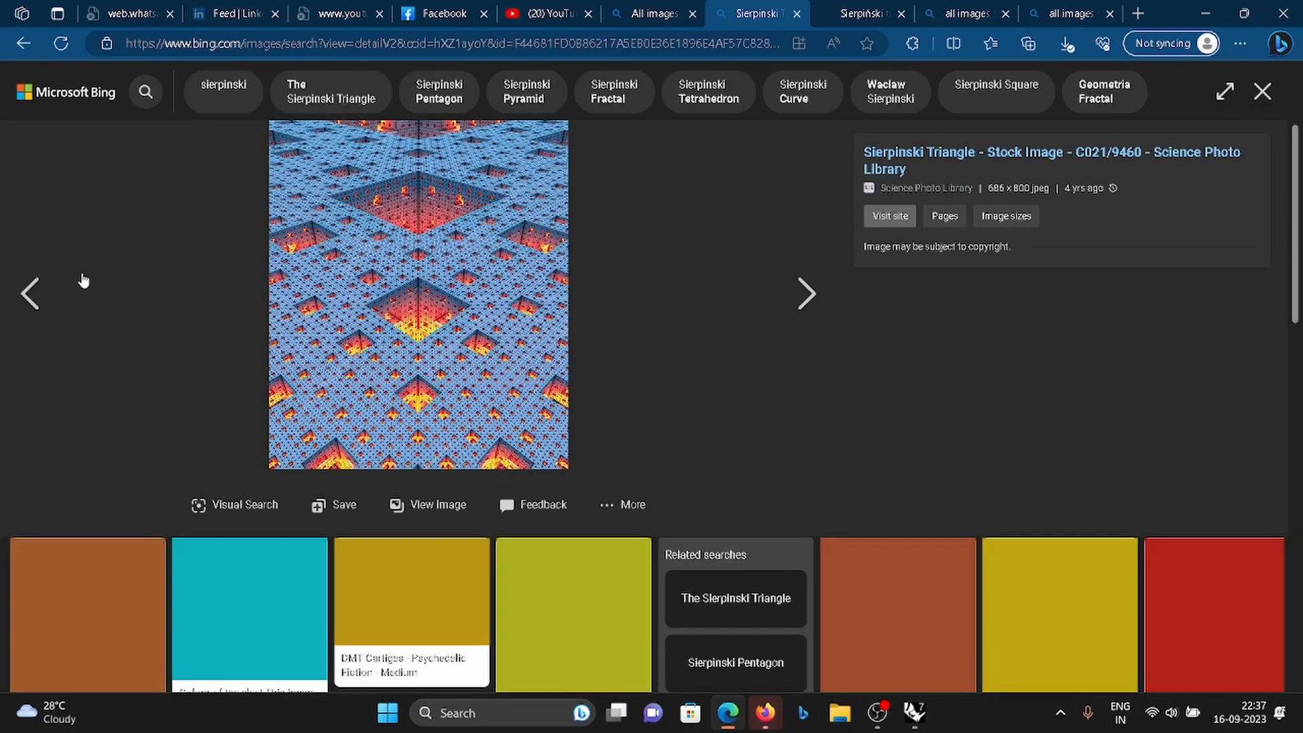
Browse the Sierpinski triangle image results in the browser, viewing the triangle stages and the 3D variants.
click(38, 289)
click(1261, 91)
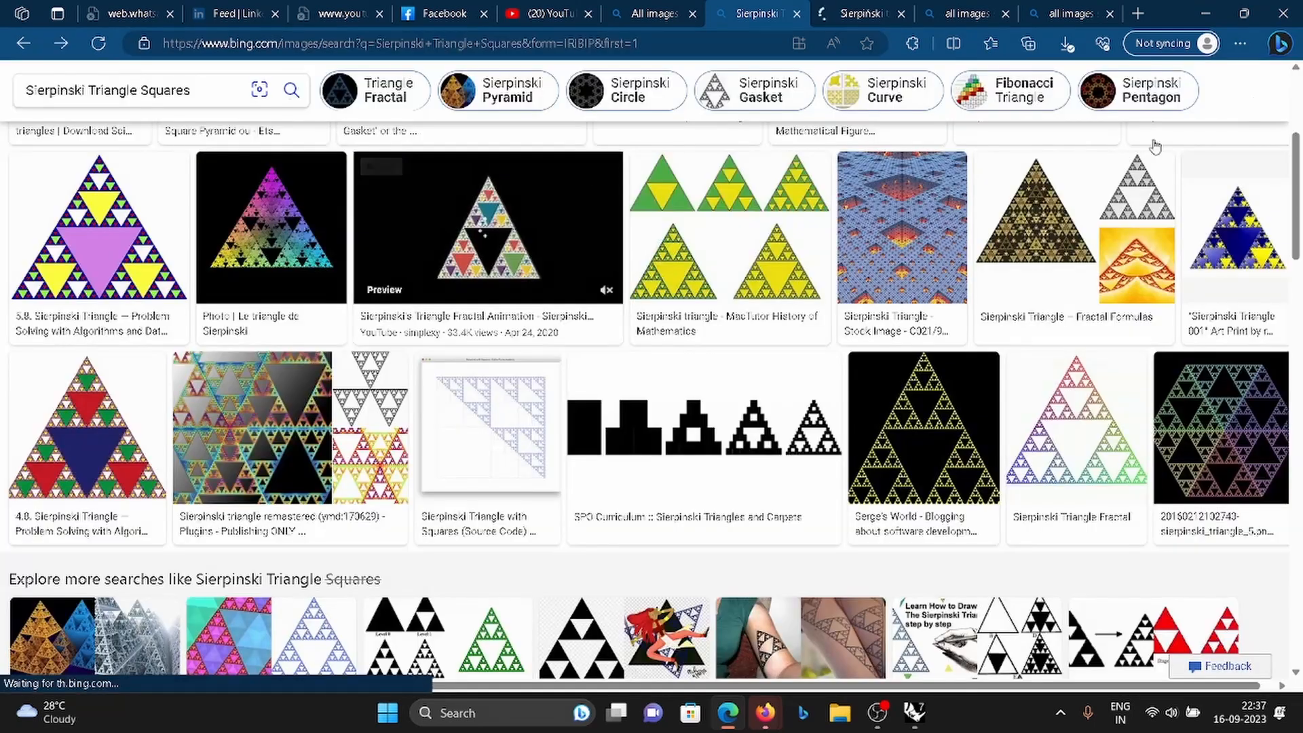
click(671, 225)
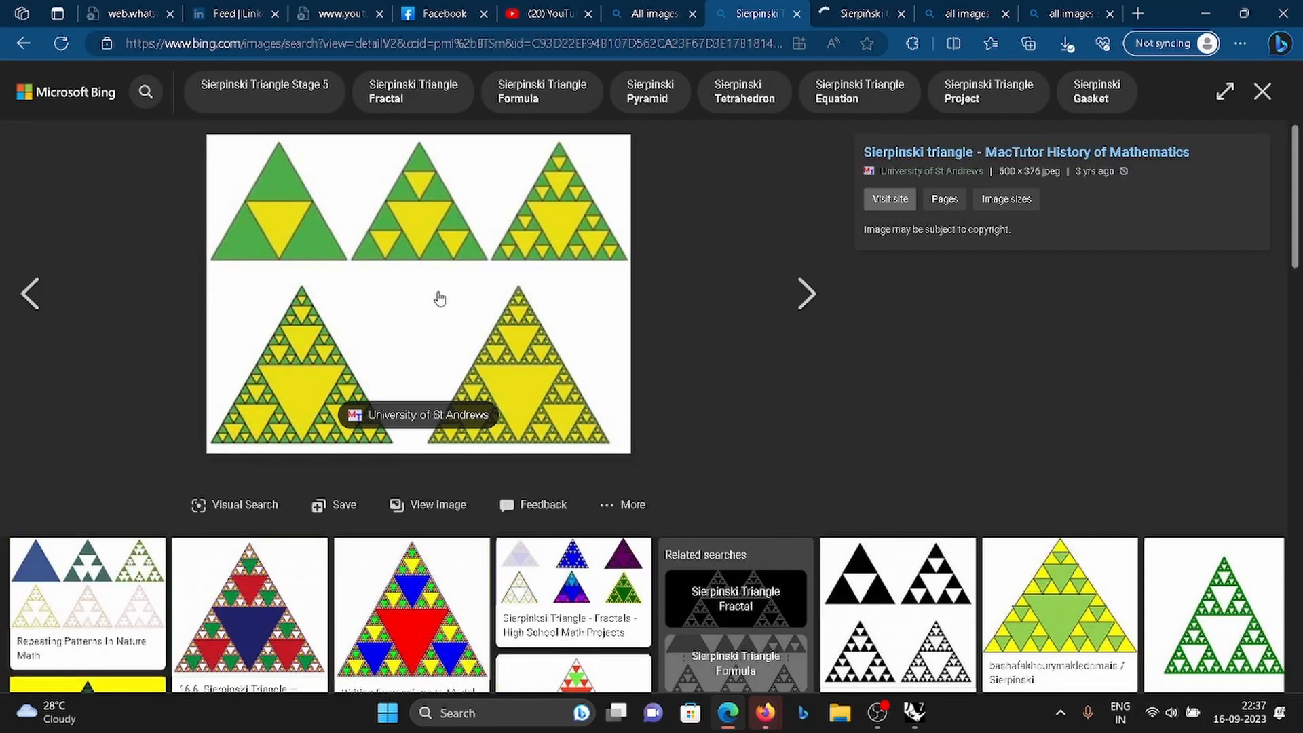
click(959, 9)
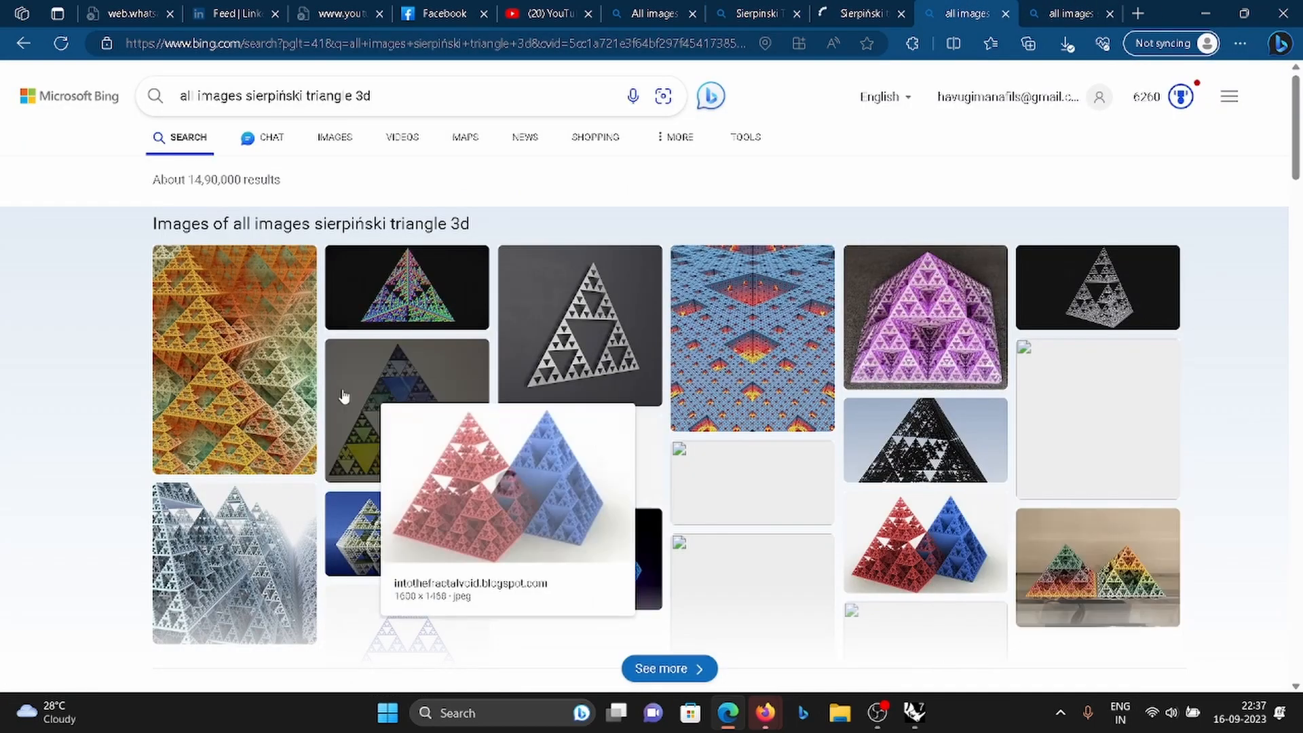
click(190, 536)
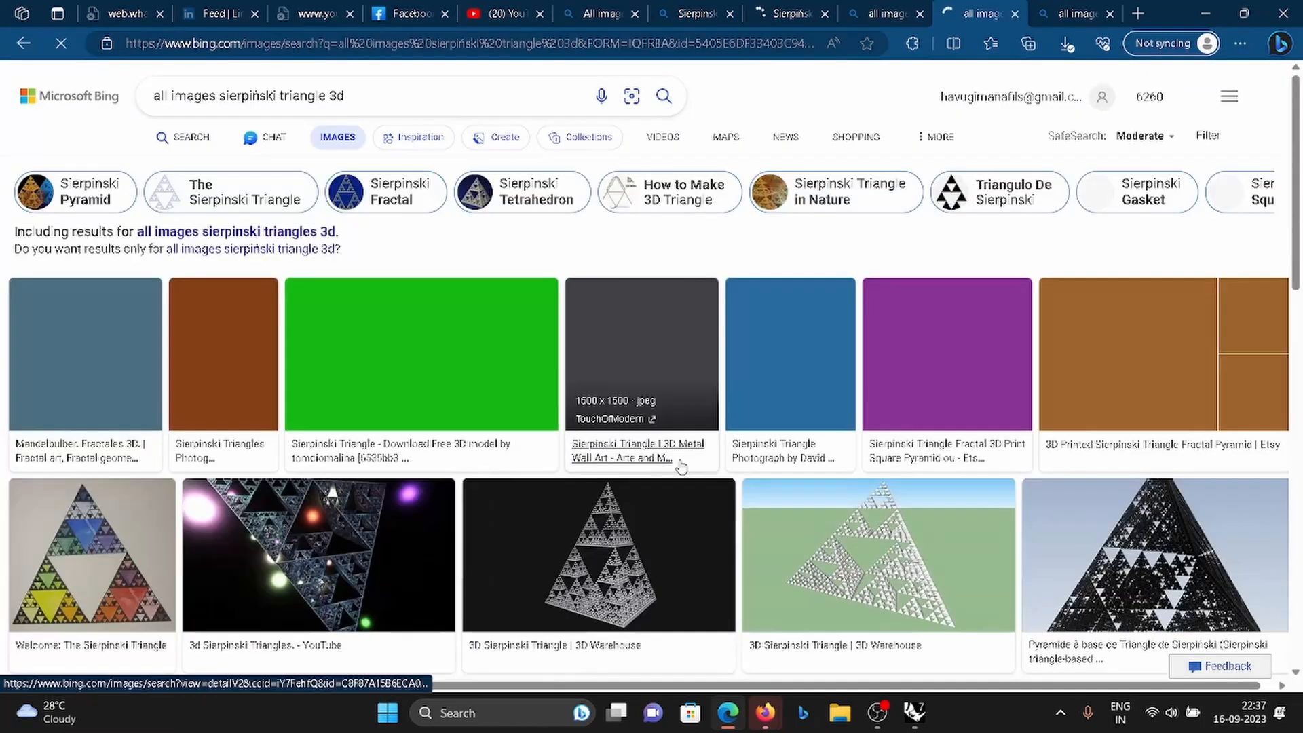
Switch to Rhino and Grasshopper, inspect the finished triangular fractal, and locate the loop start component in the definition.
click(1205, 14)
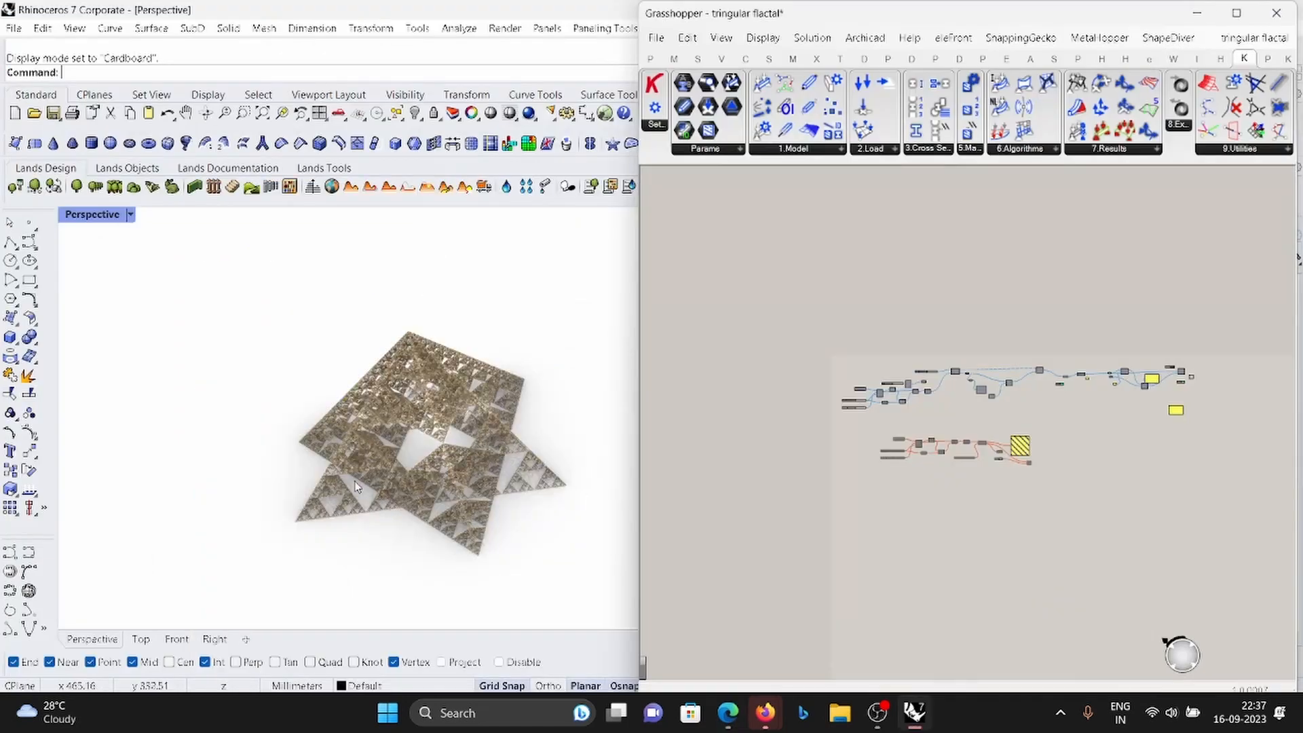
right_drag(475, 379, 488, 346)
scroll(531, 402, up, 3)
scroll(1013, 370, up, 2)
scroll(1068, 339, up, 2)
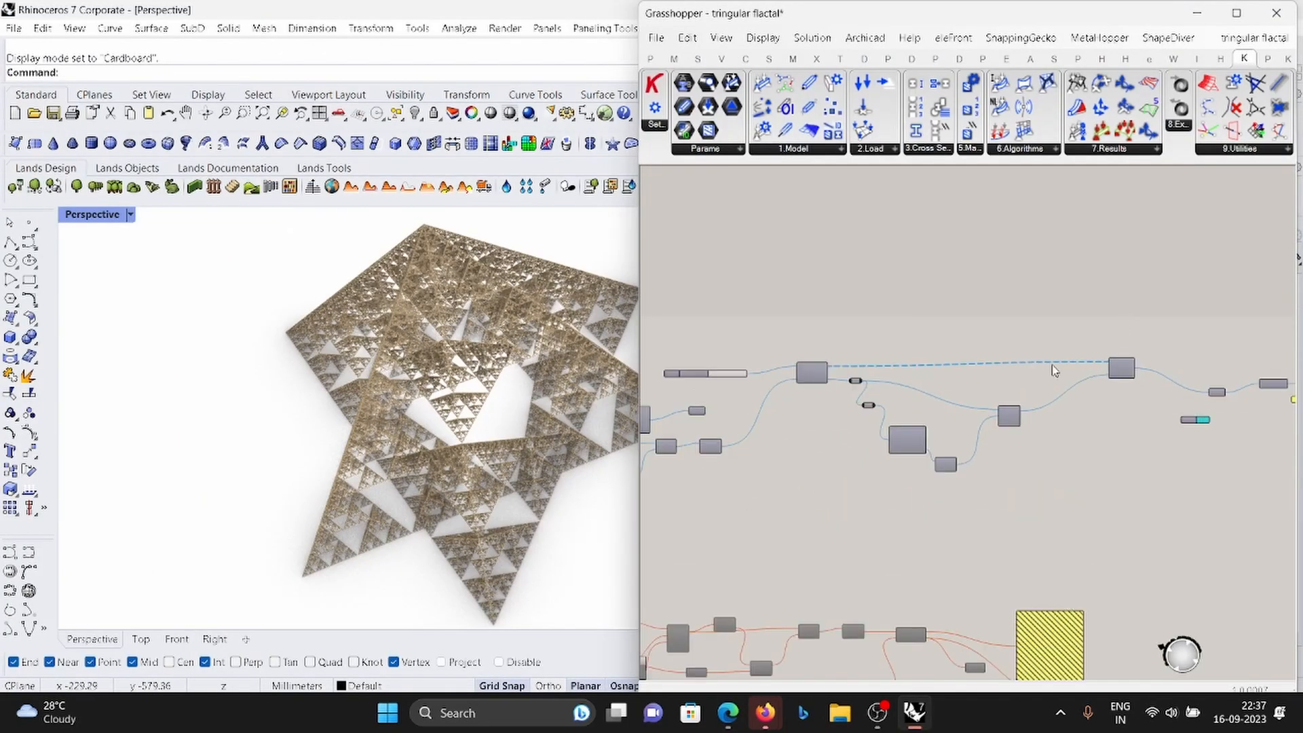
scroll(1024, 352, up, 1)
scroll(950, 366, down, 1)
scroll(807, 380, up, 3)
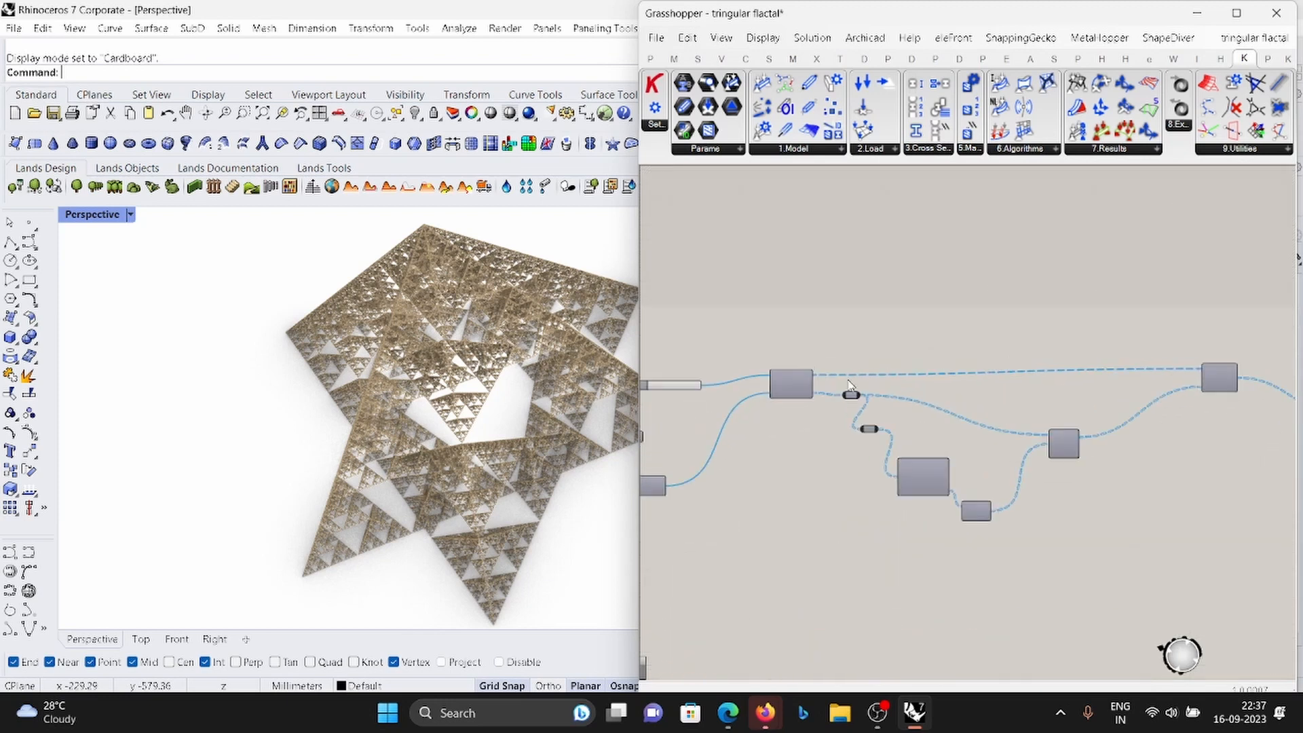
click(785, 392)
ctrl+alt+click(796, 382)
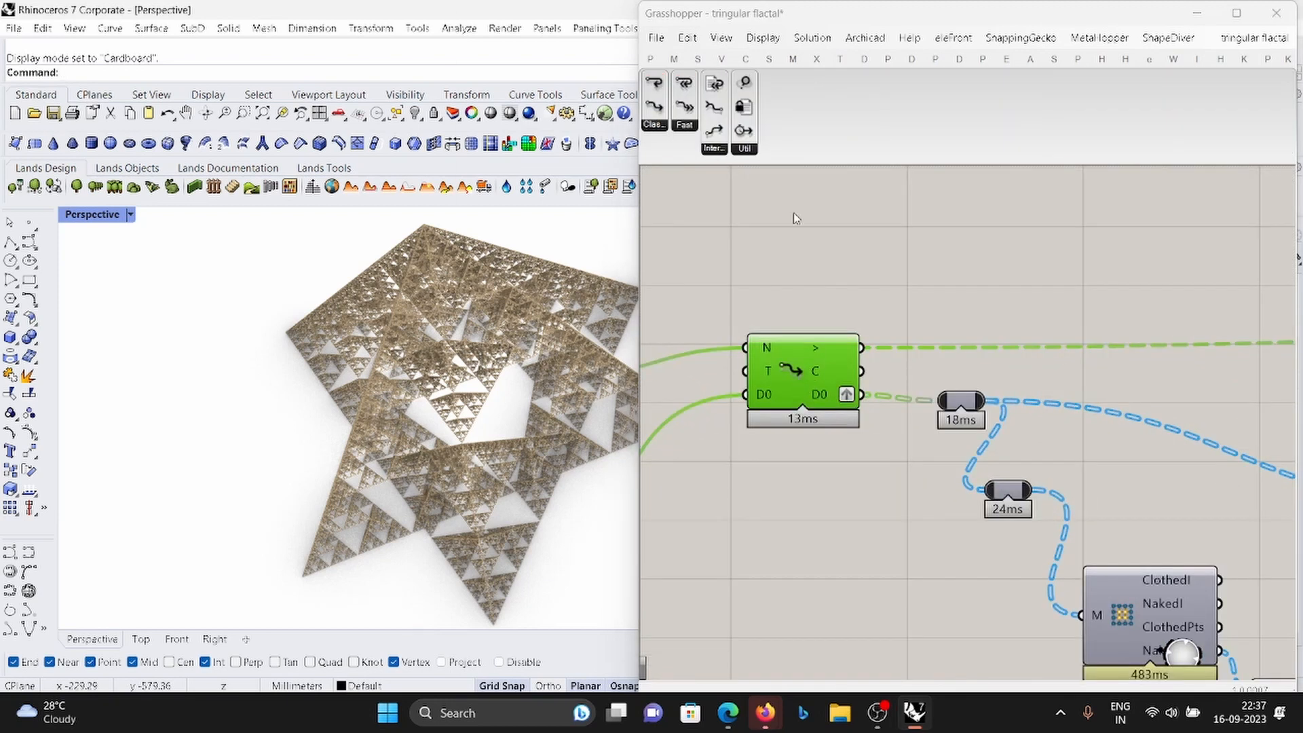
Examine the loop-based fractal definition around the loop start component and its Repeat slider, plus the separate definition below it.
scroll(797, 218, down, 5)
scroll(828, 379, up, 2)
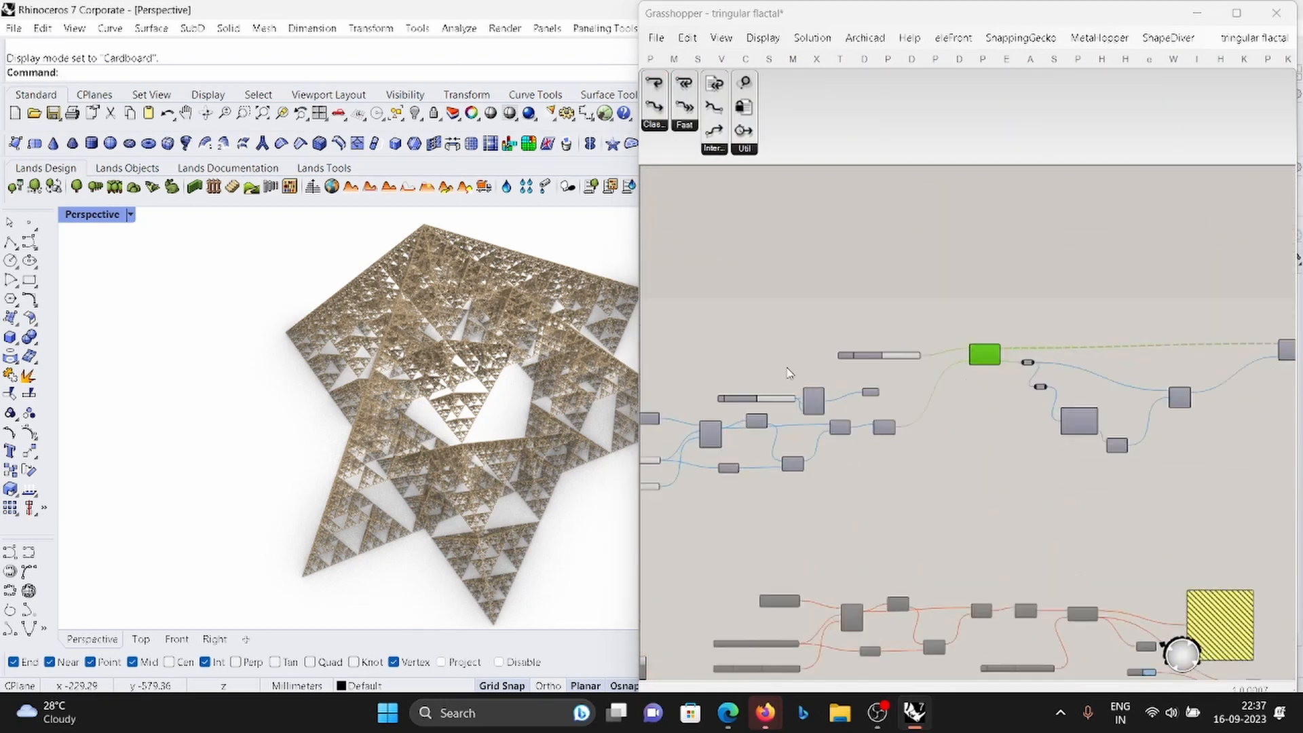
scroll(950, 359, down, 2)
scroll(1059, 331, up, 2)
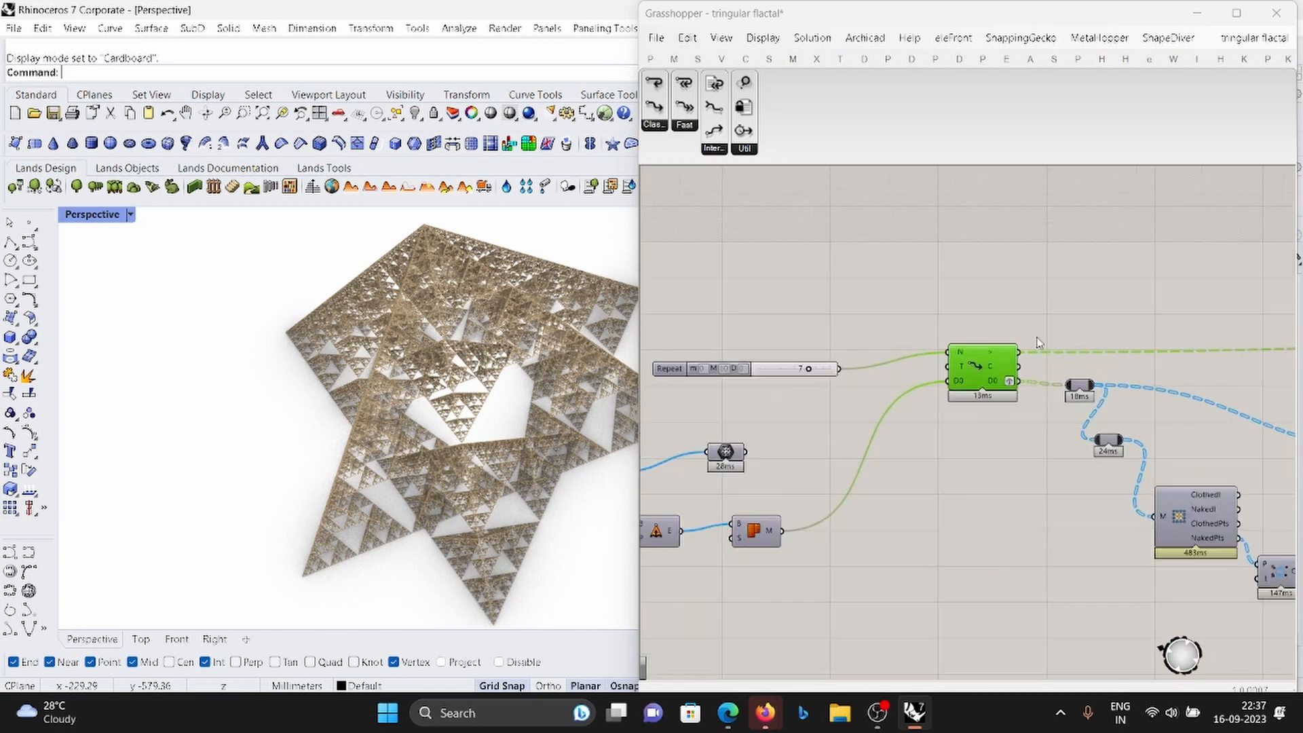
scroll(962, 361, down, 3)
scroll(962, 361, up, 2)
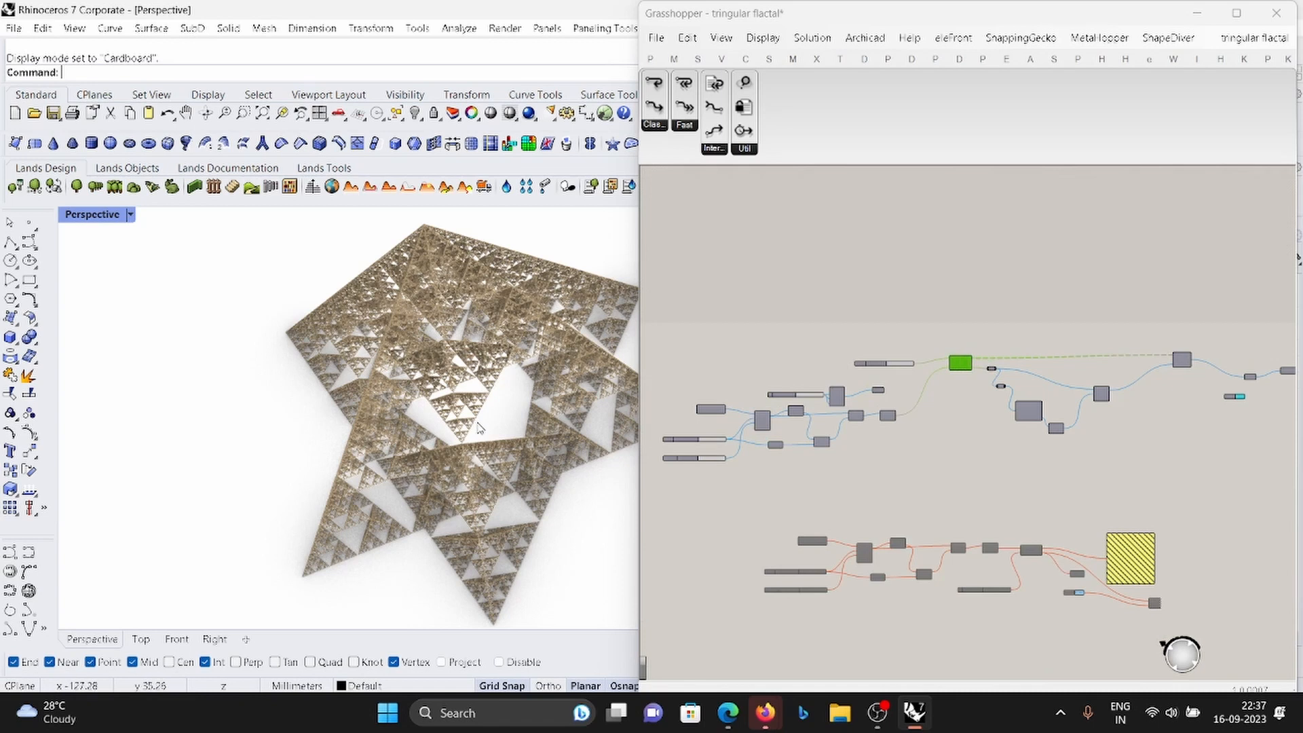
scroll(977, 380, up, 4)
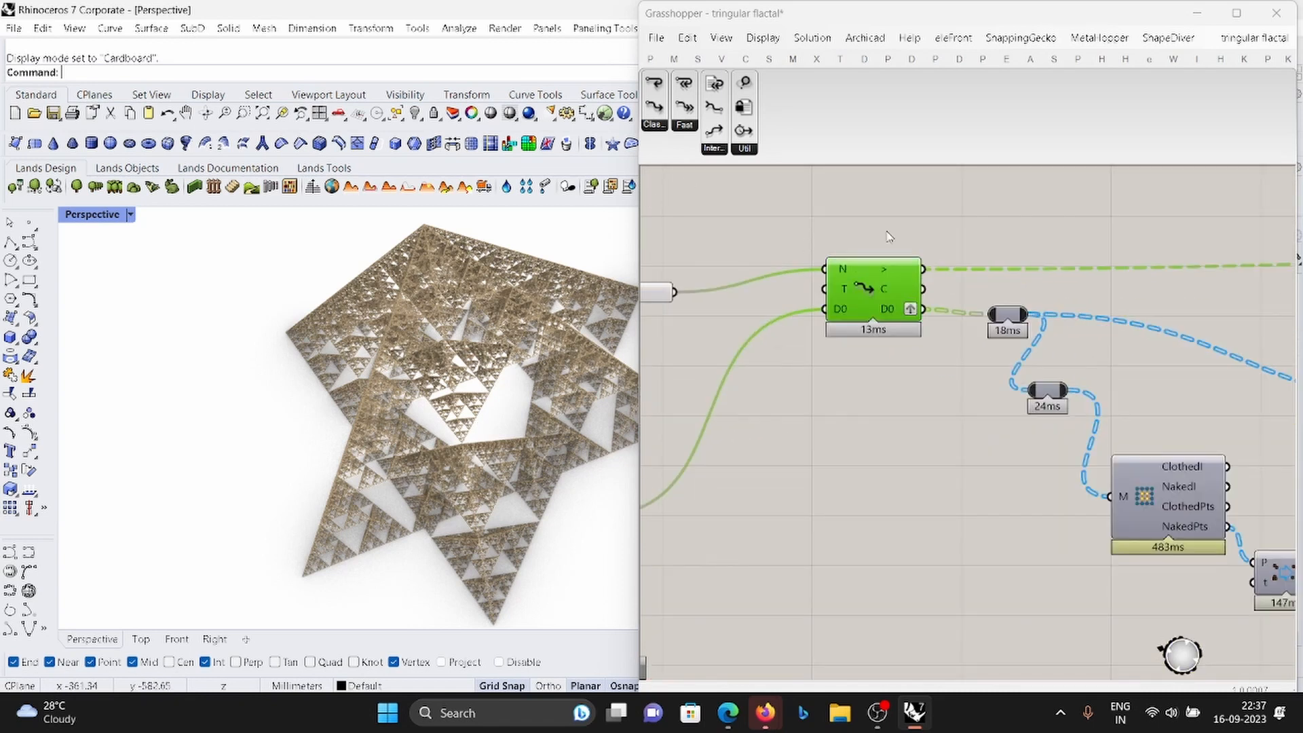
scroll(889, 236, down, 4)
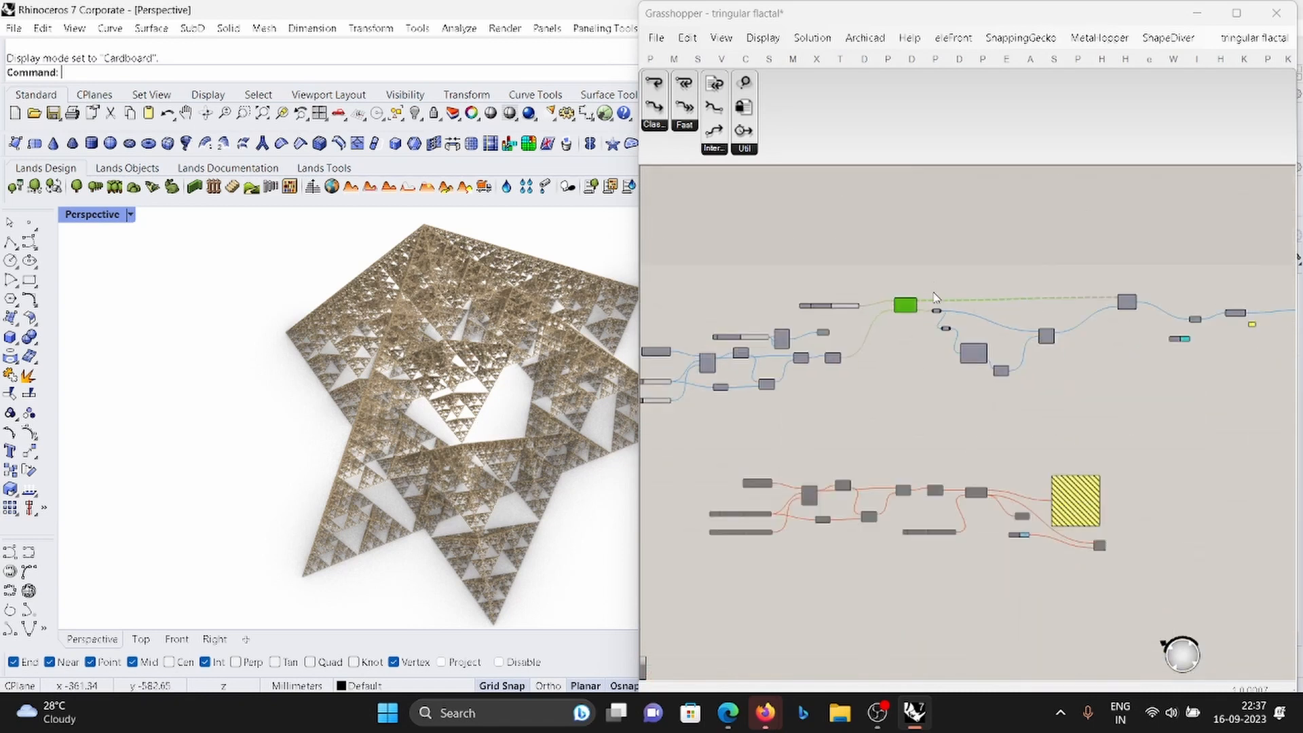
scroll(936, 299, down, 4)
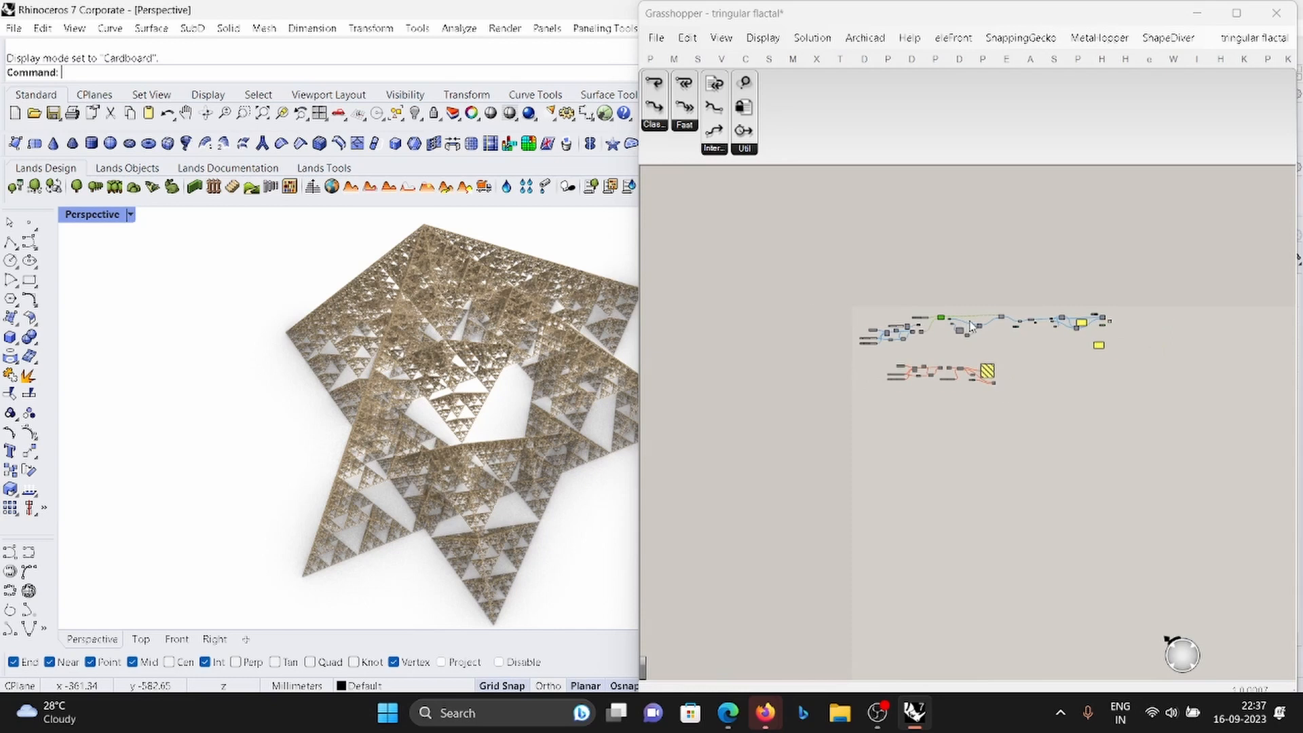
scroll(949, 366, up, 5)
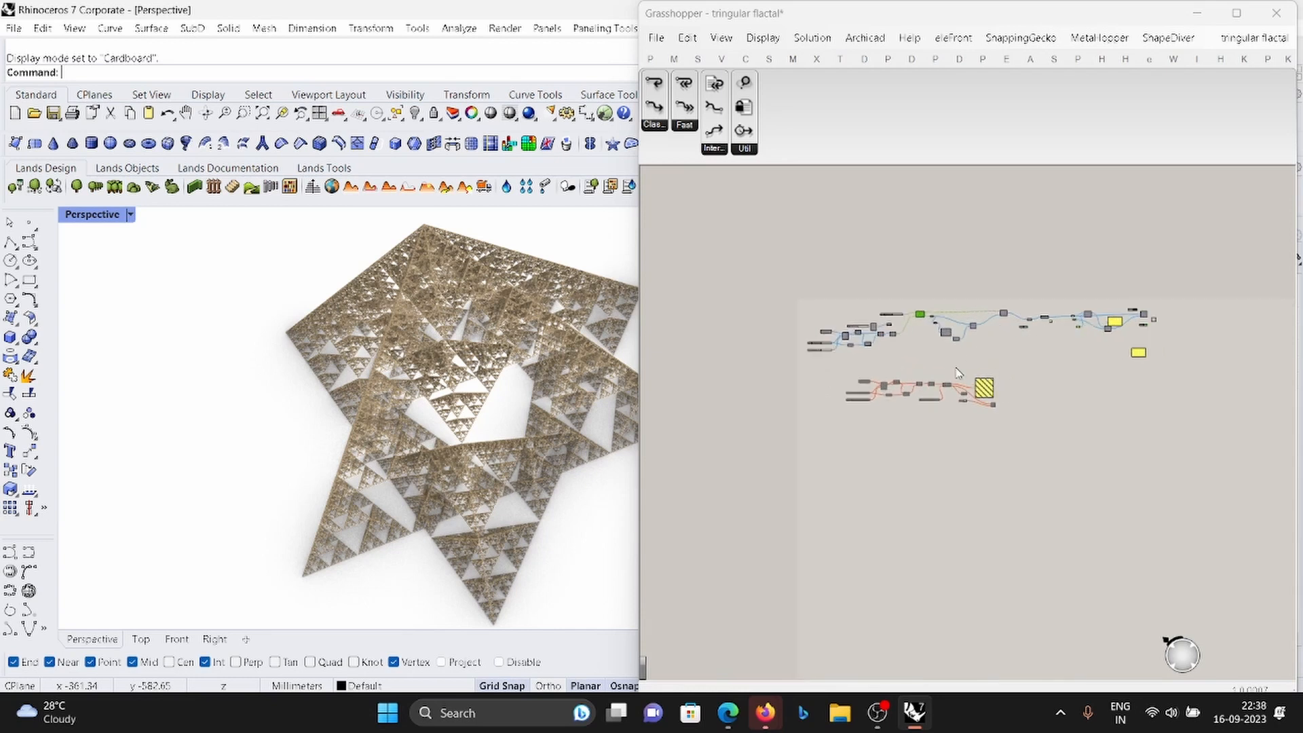
scroll(923, 403, down, 6)
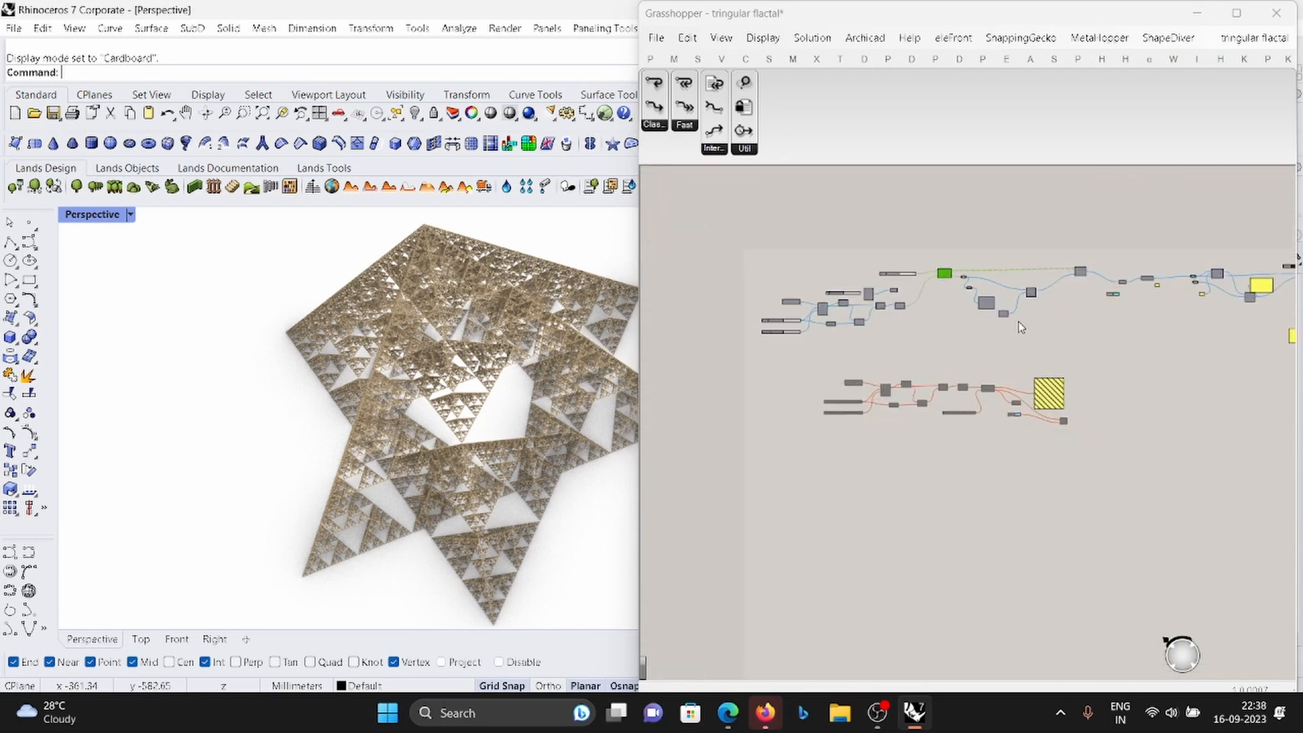
Disable all components of the upper, loop-based fractal definition.
drag(1211, 348, 765, 266)
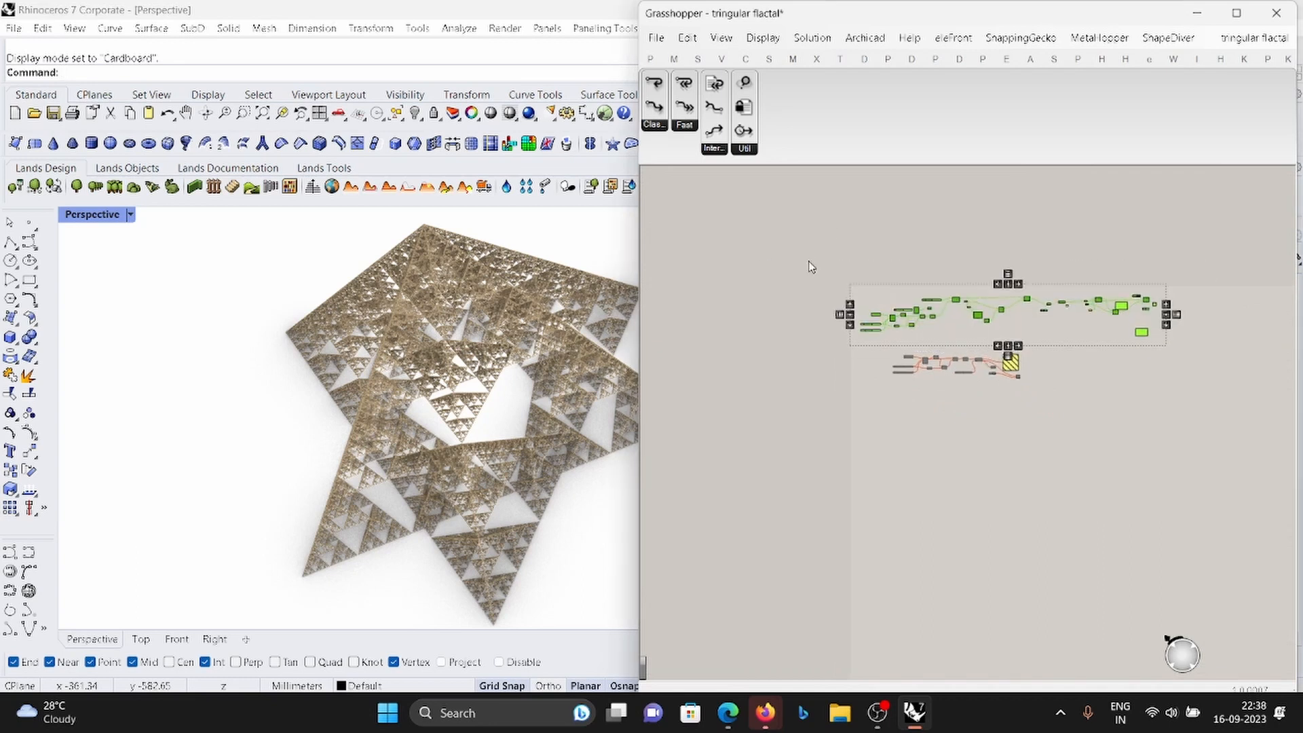
right_click(841, 274)
click(888, 299)
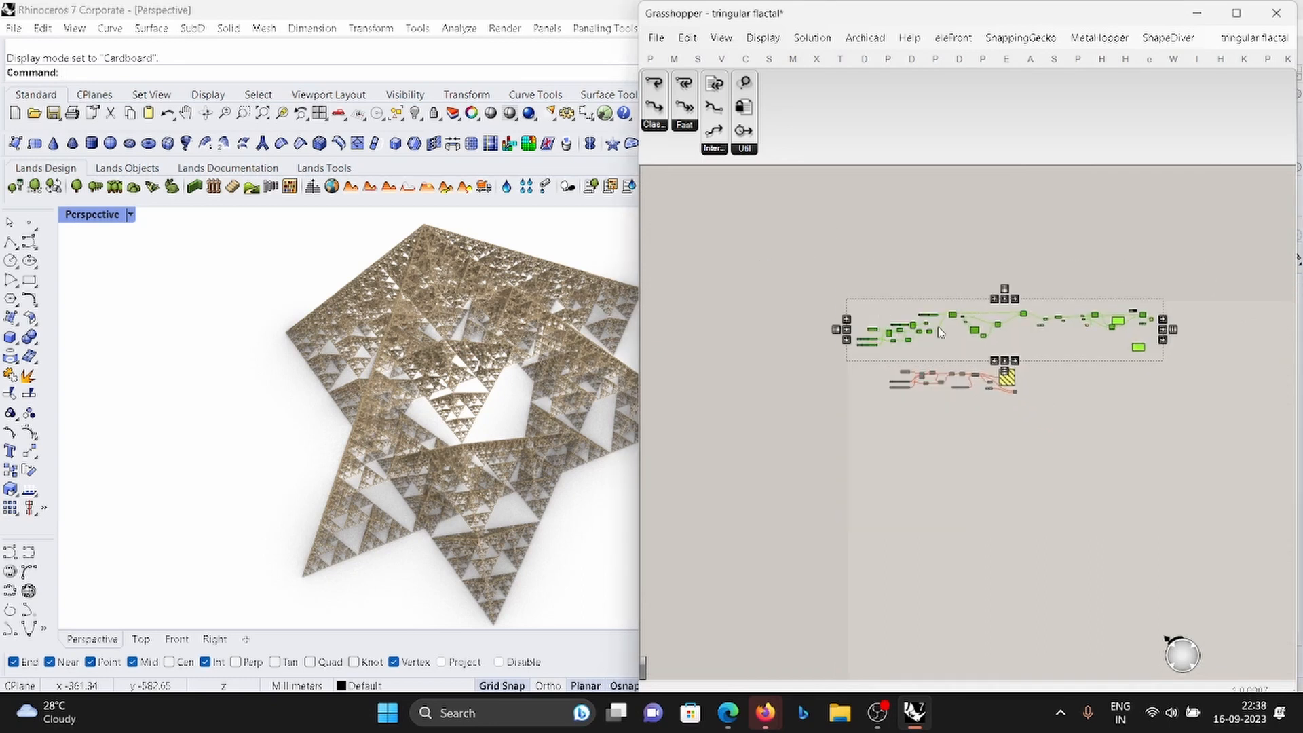
right_click(922, 252)
click(965, 310)
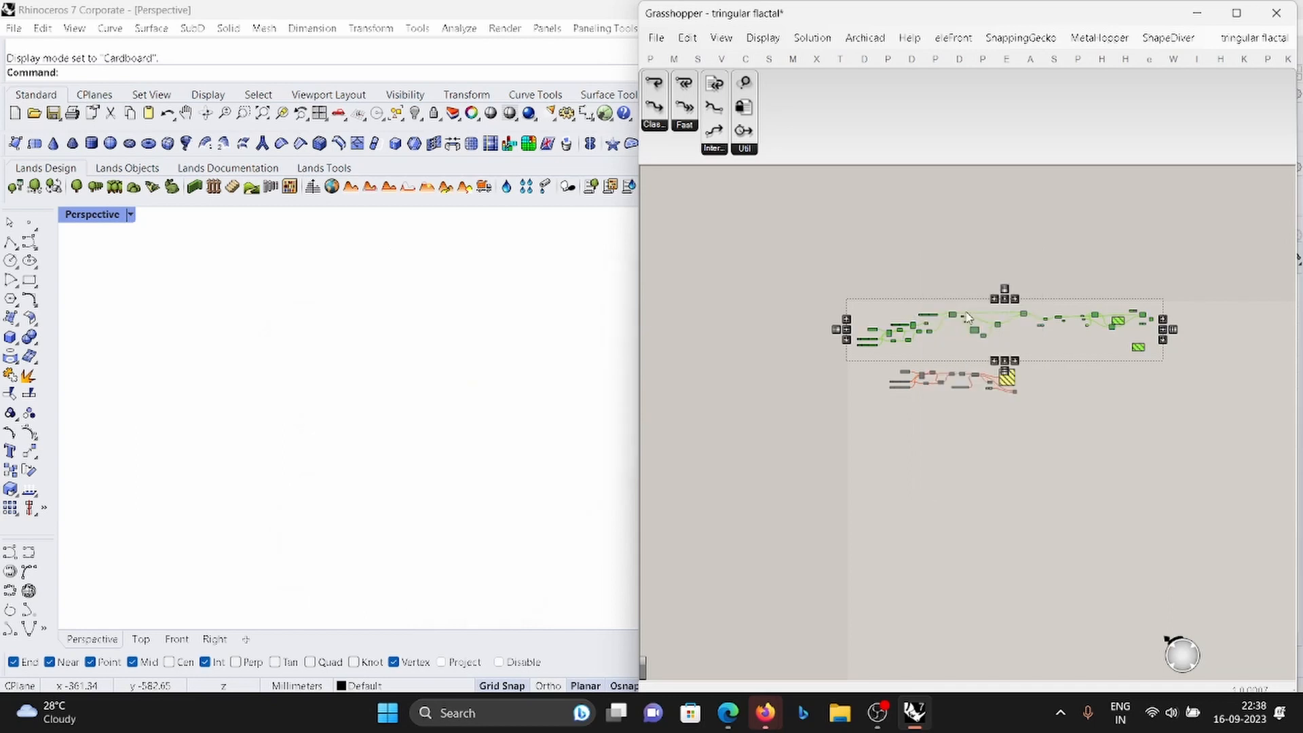
Enable all components of the lower, C#-based fractal definition and view its geometry in the Perspective viewport.
click(1016, 416)
scroll(1017, 415, up, 3)
drag(1104, 427, 721, 323)
right_click(893, 274)
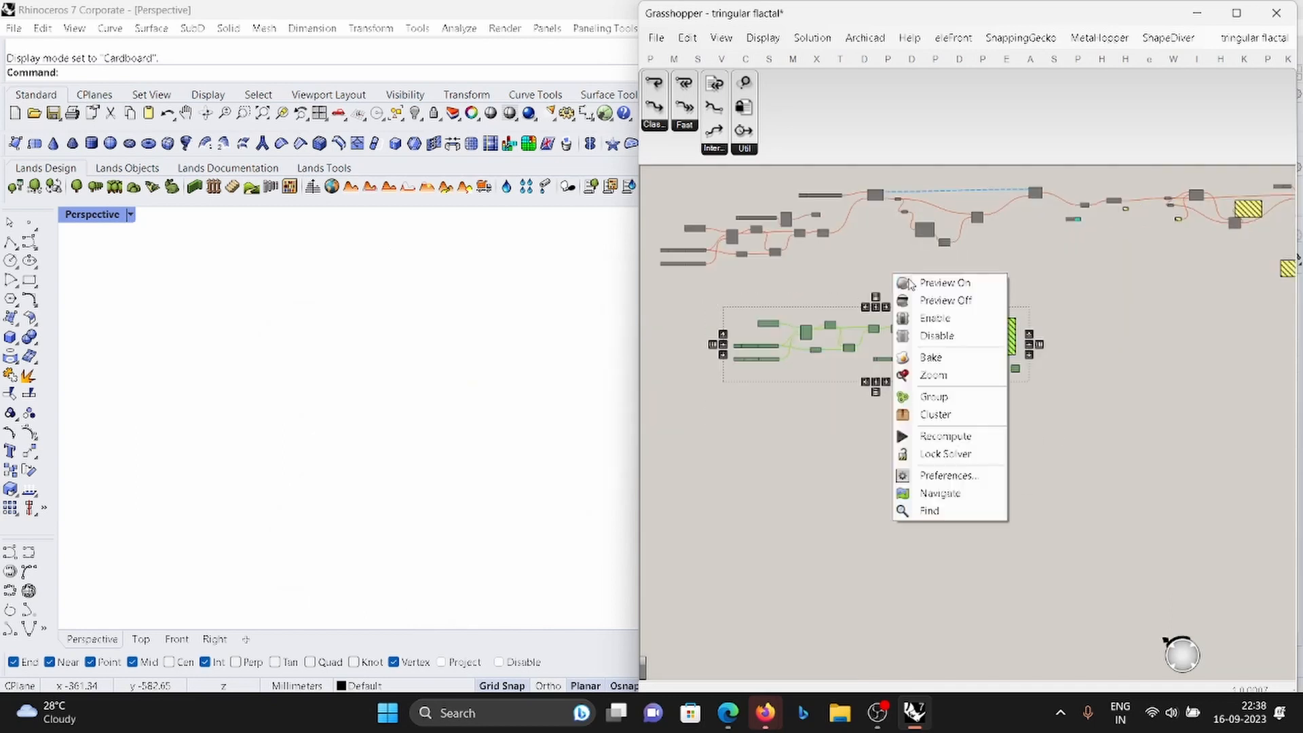
click(957, 317)
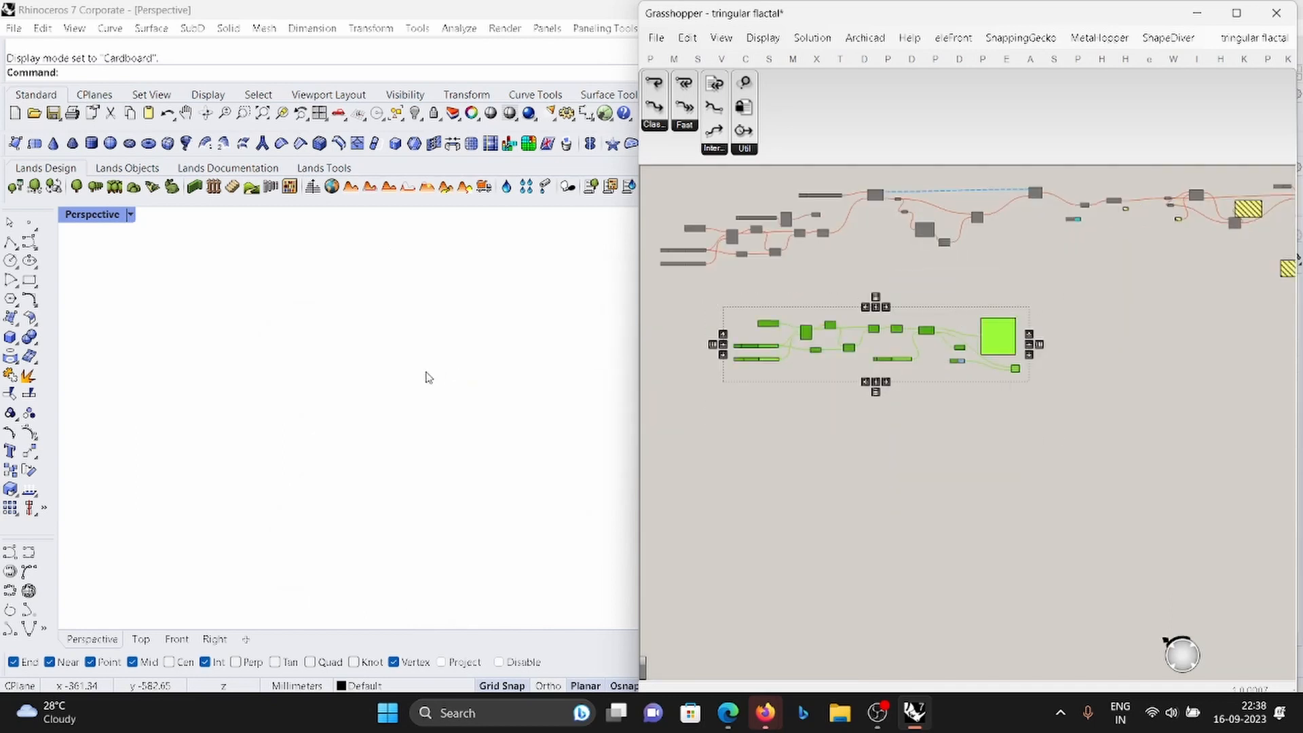
right_drag(267, 384, 494, 376)
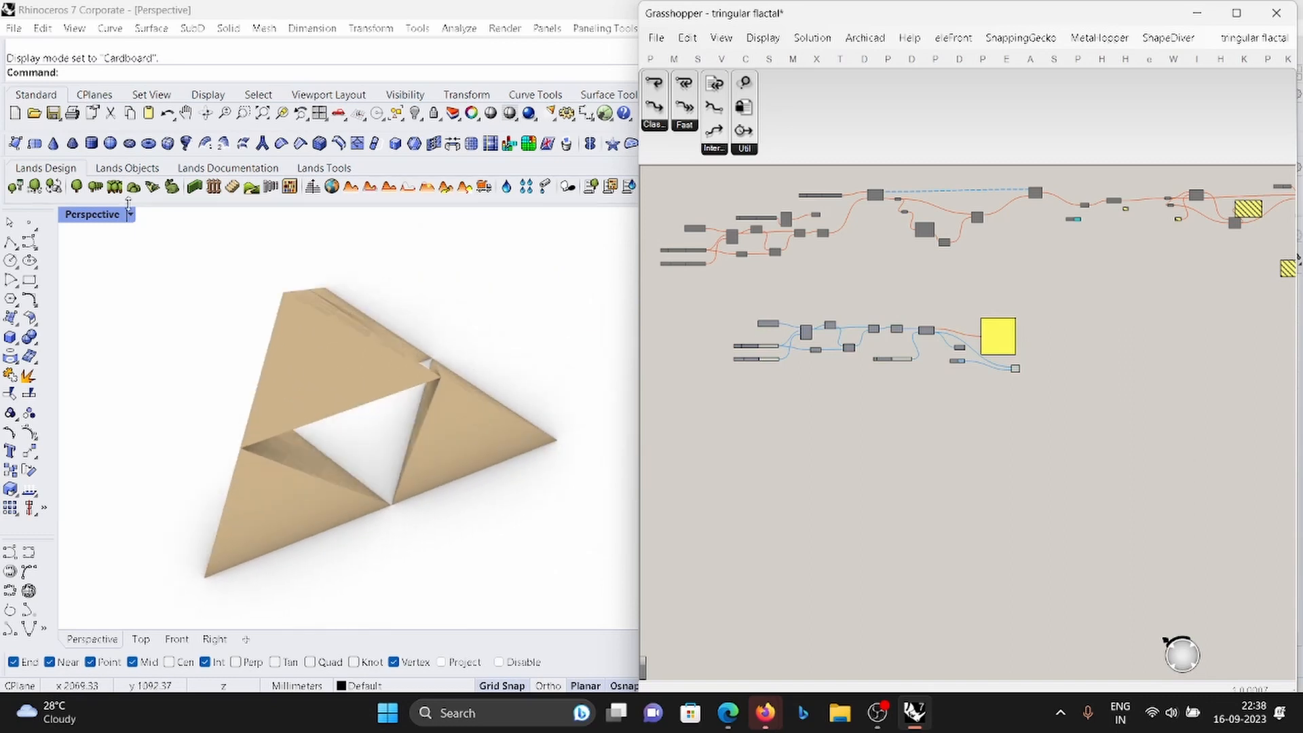
Set the Perspective viewport's display mode to Rendered and inspect the fractal up close.
click(130, 214)
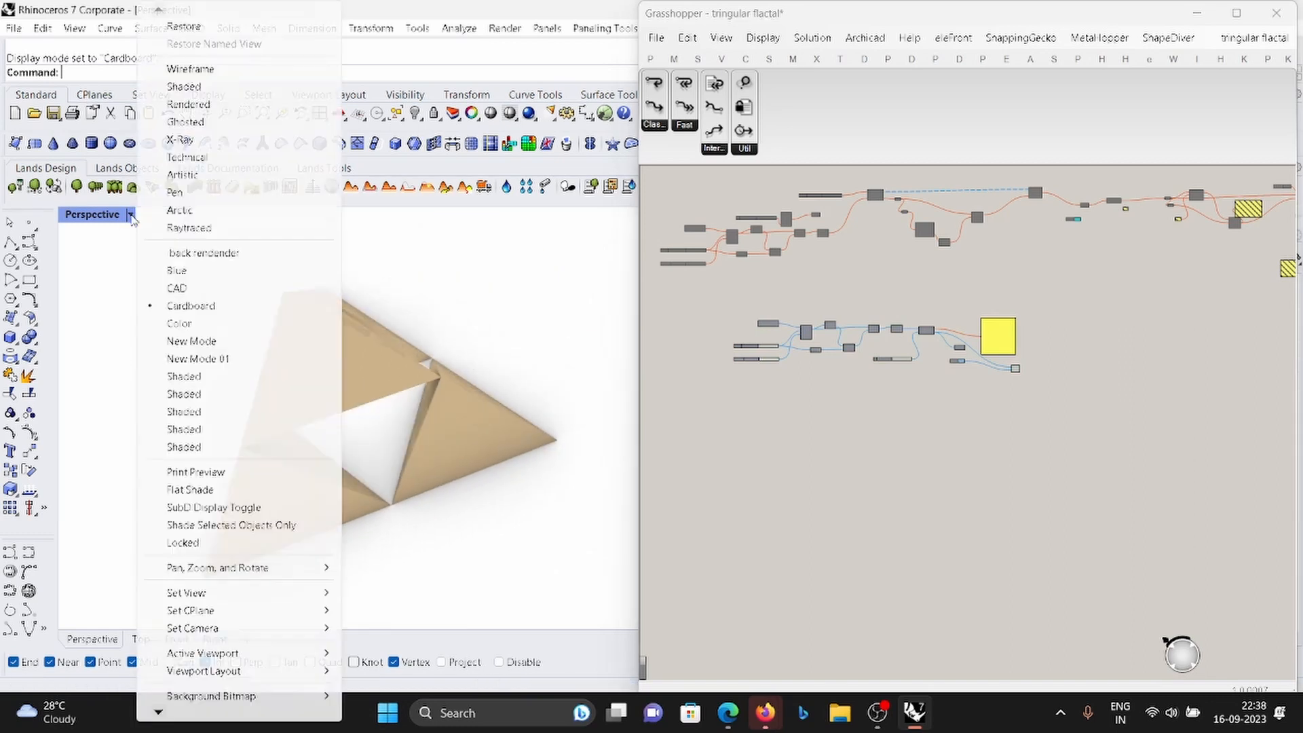
click(188, 104)
scroll(414, 392, up, 4)
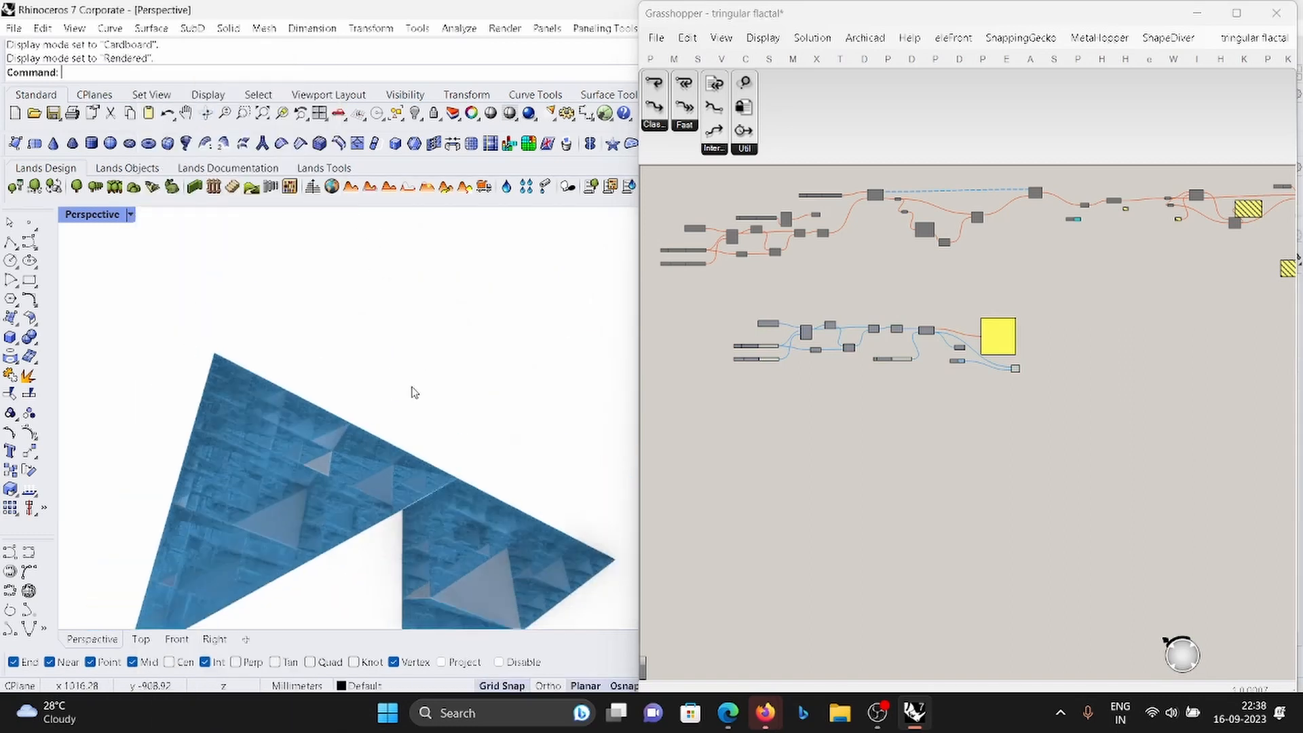
right_drag(414, 392, 495, 400)
Open the C# component's script, review its recursion, duplicate-removal and Triangulation code, and close the editor.
scroll(937, 360, up, 5)
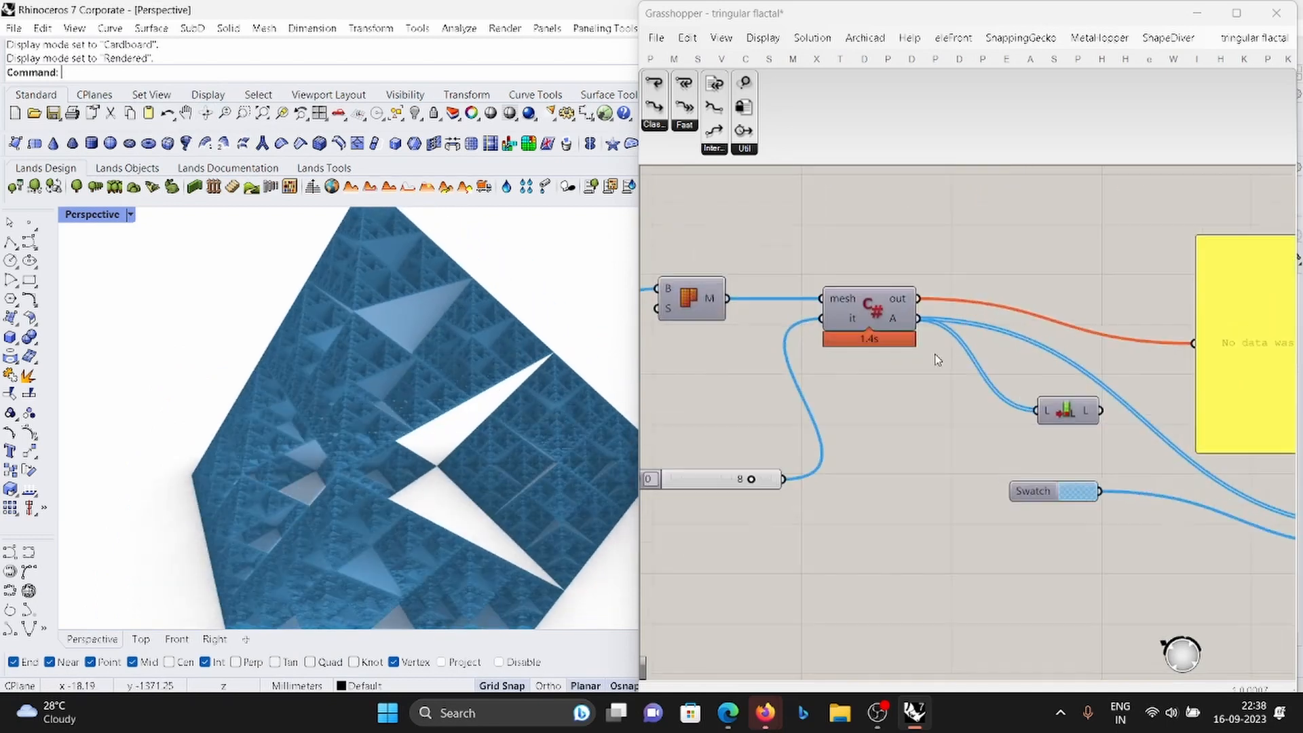
click(881, 313)
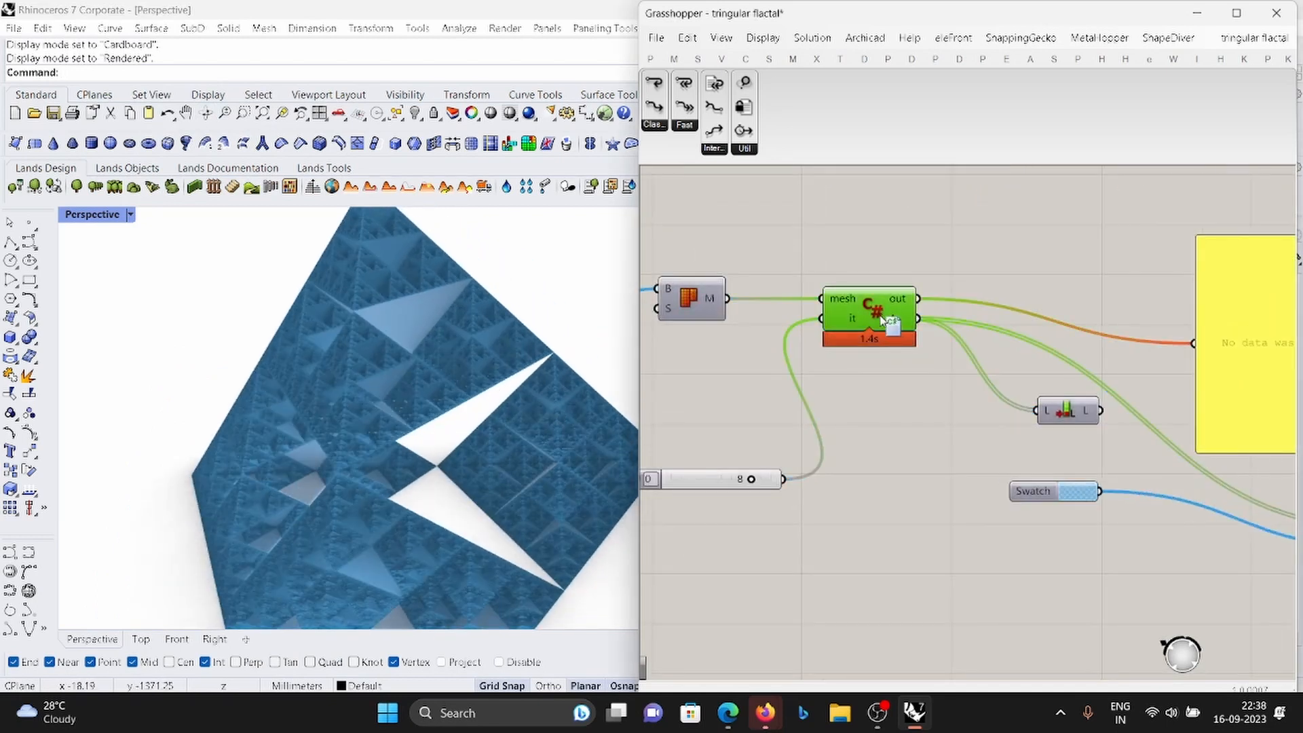
double_click(882, 315)
scroll(806, 299, down, 15)
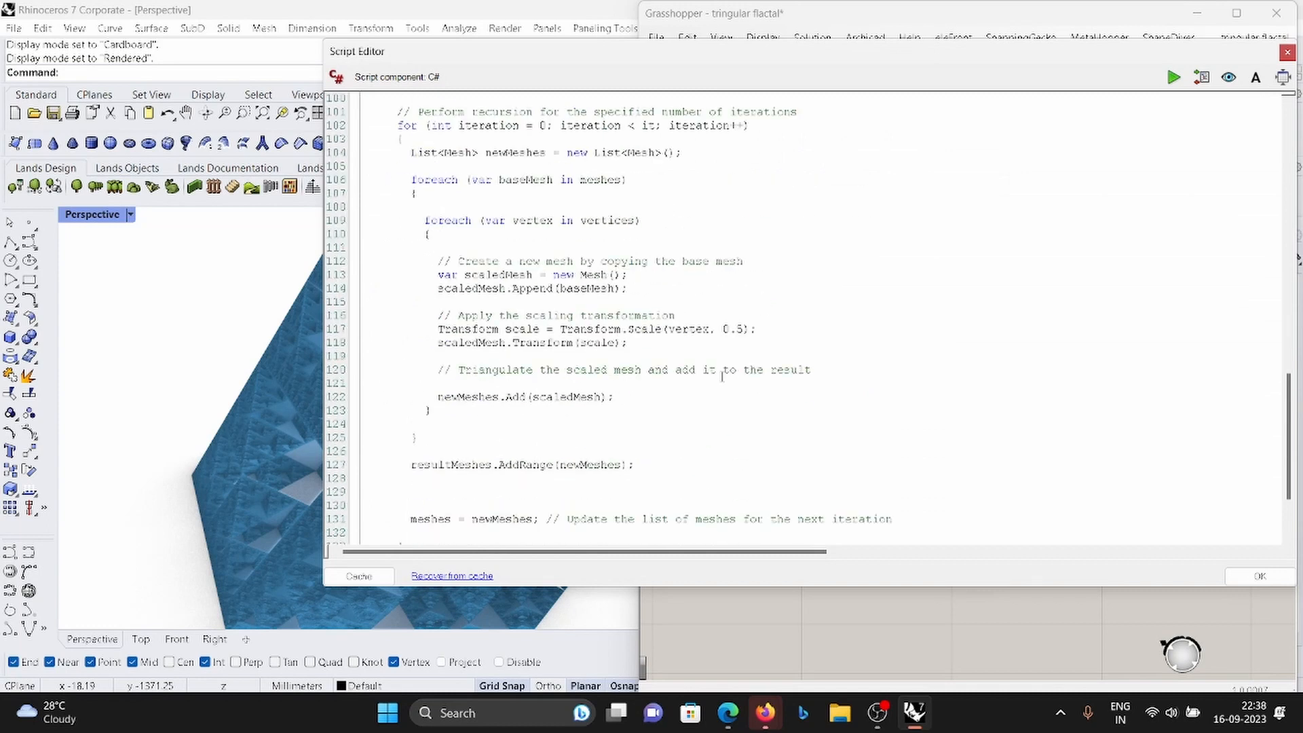
scroll(739, 359, up, 6)
scroll(739, 358, up, 4)
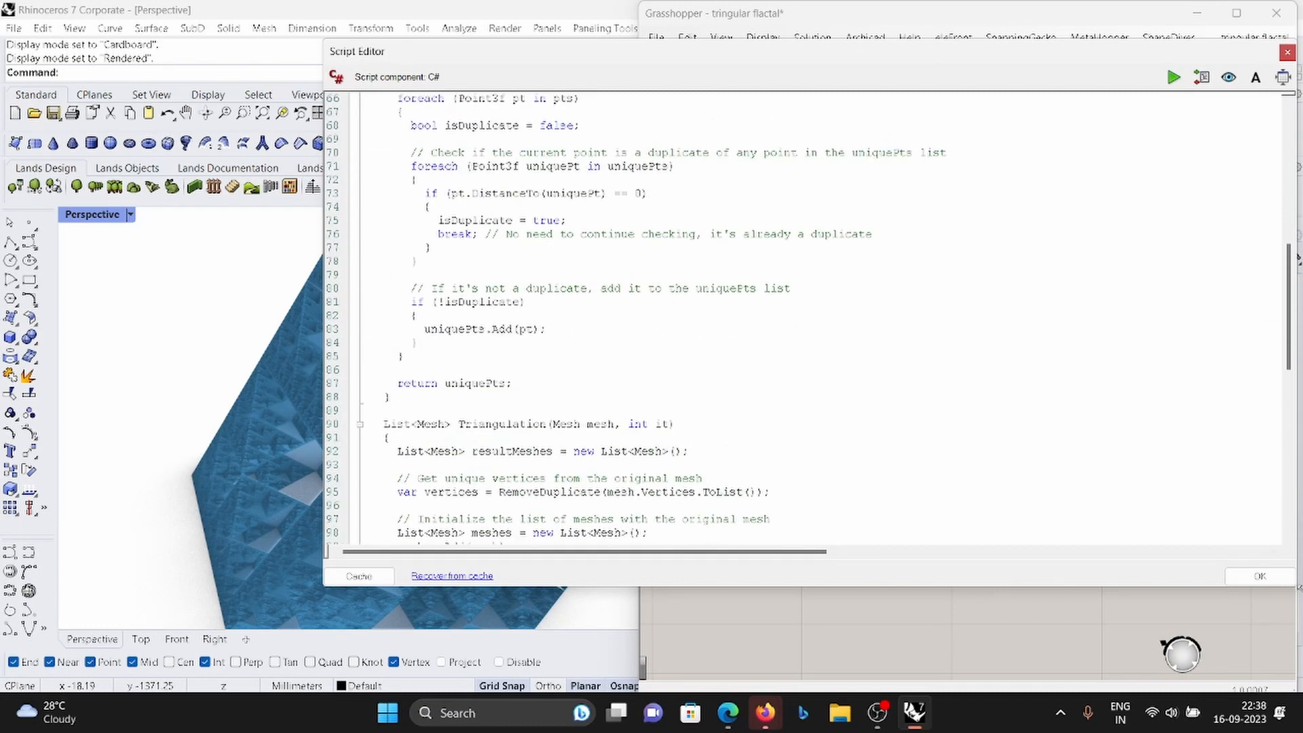
click(1259, 575)
Disable all components of both fractal definitions on the canvas.
scroll(907, 486, down, 2)
scroll(907, 486, down, 3)
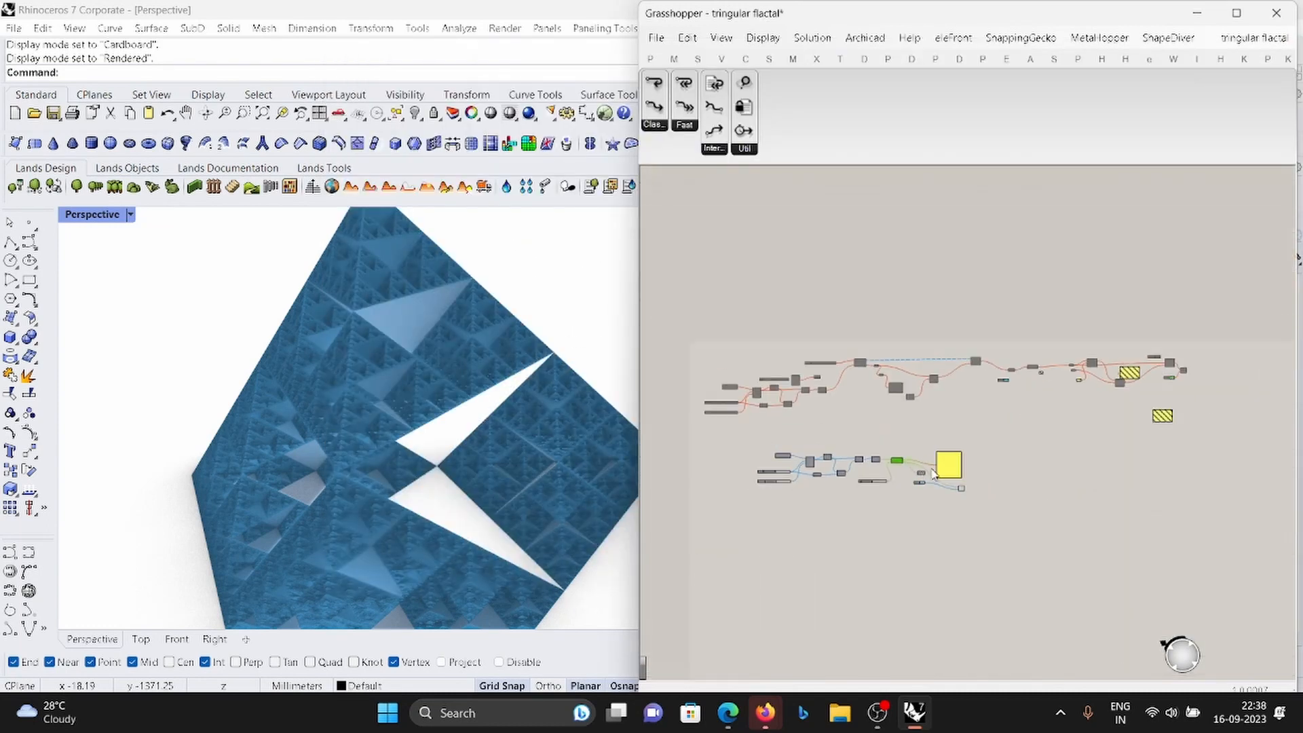
scroll(1070, 484, down, 2)
drag(1211, 608, 770, 316)
right_click(1067, 449)
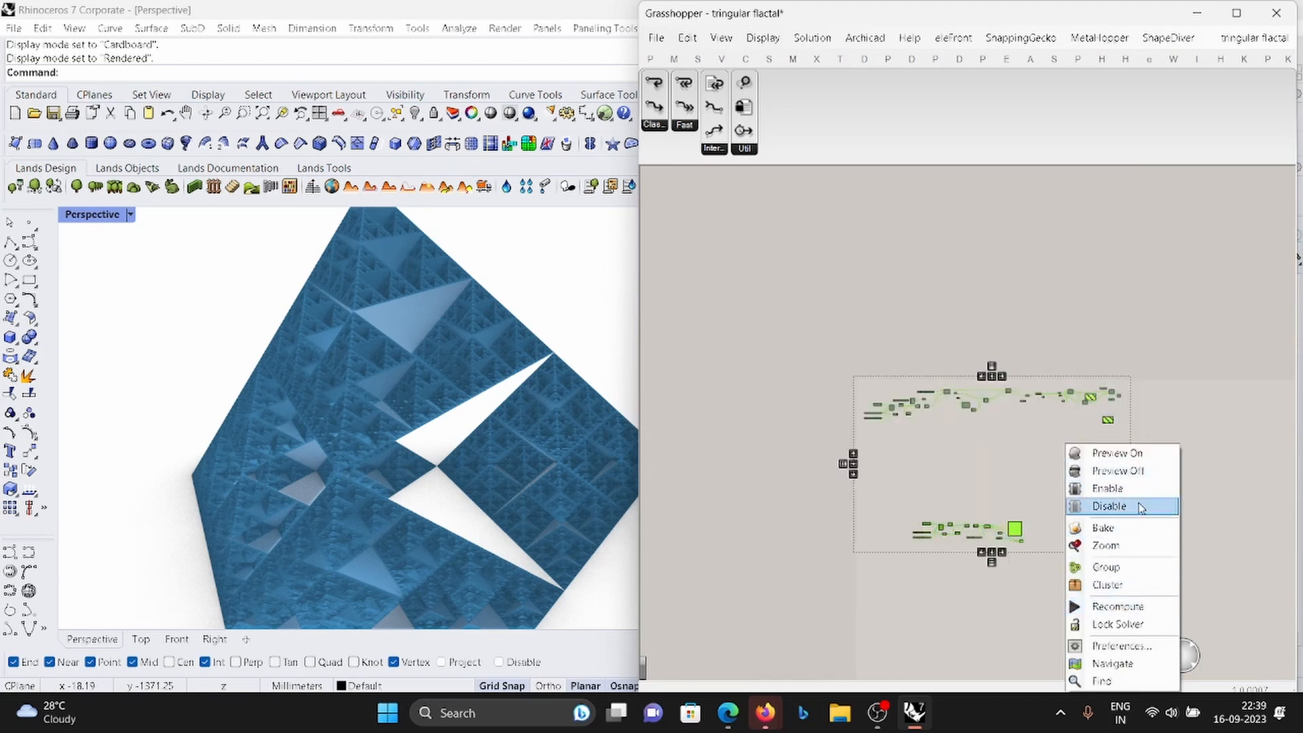
click(1121, 508)
Set the Perspective viewport's display mode to Ghosted and bring an empty area of the Grasshopper canvas into view.
right_drag(1015, 528, 1019, 333)
scroll(988, 430, up, 6)
scroll(943, 426, down, 4)
scroll(761, 379, up, 4)
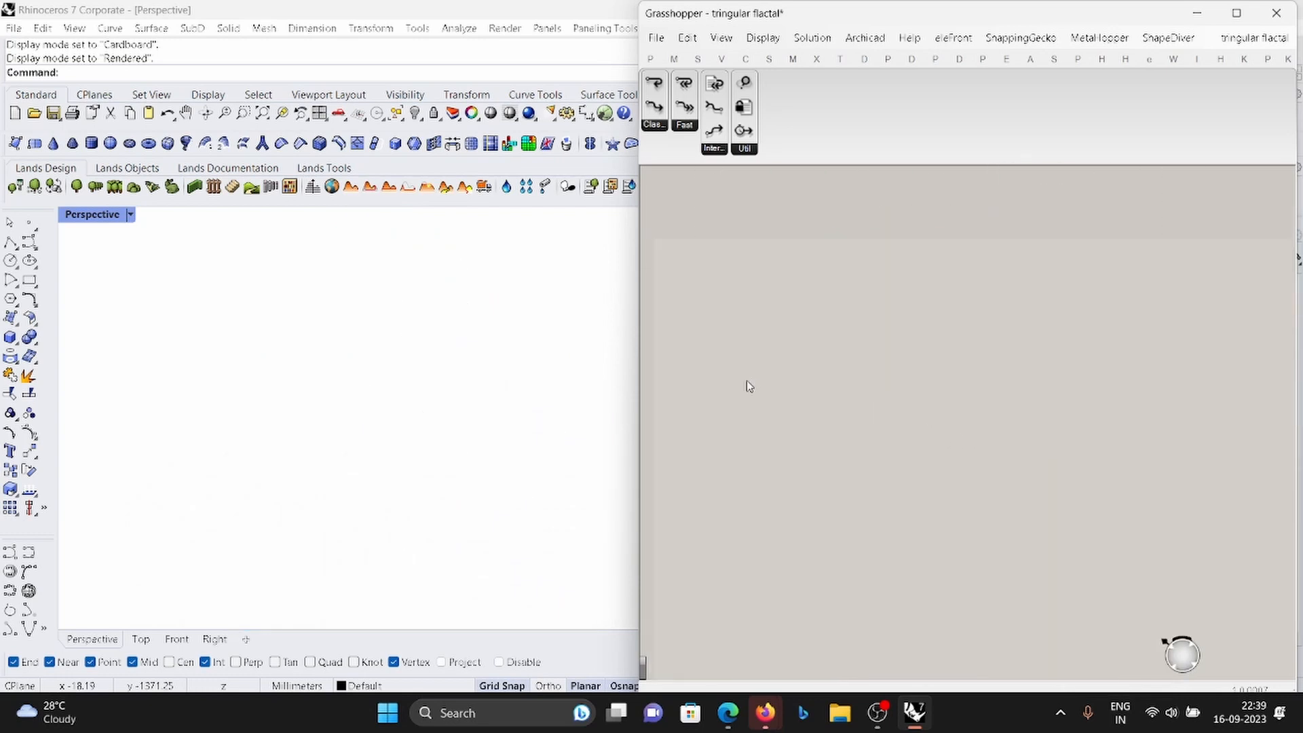
click(131, 215)
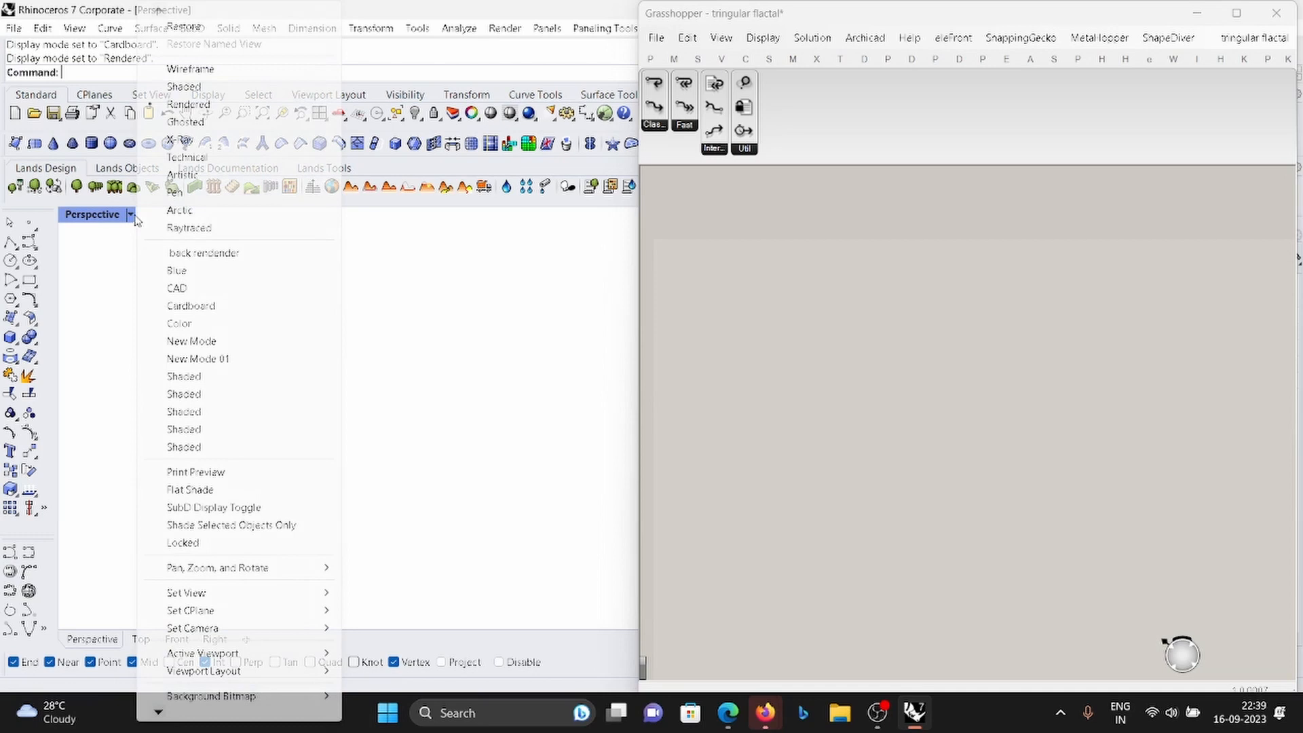
click(203, 124)
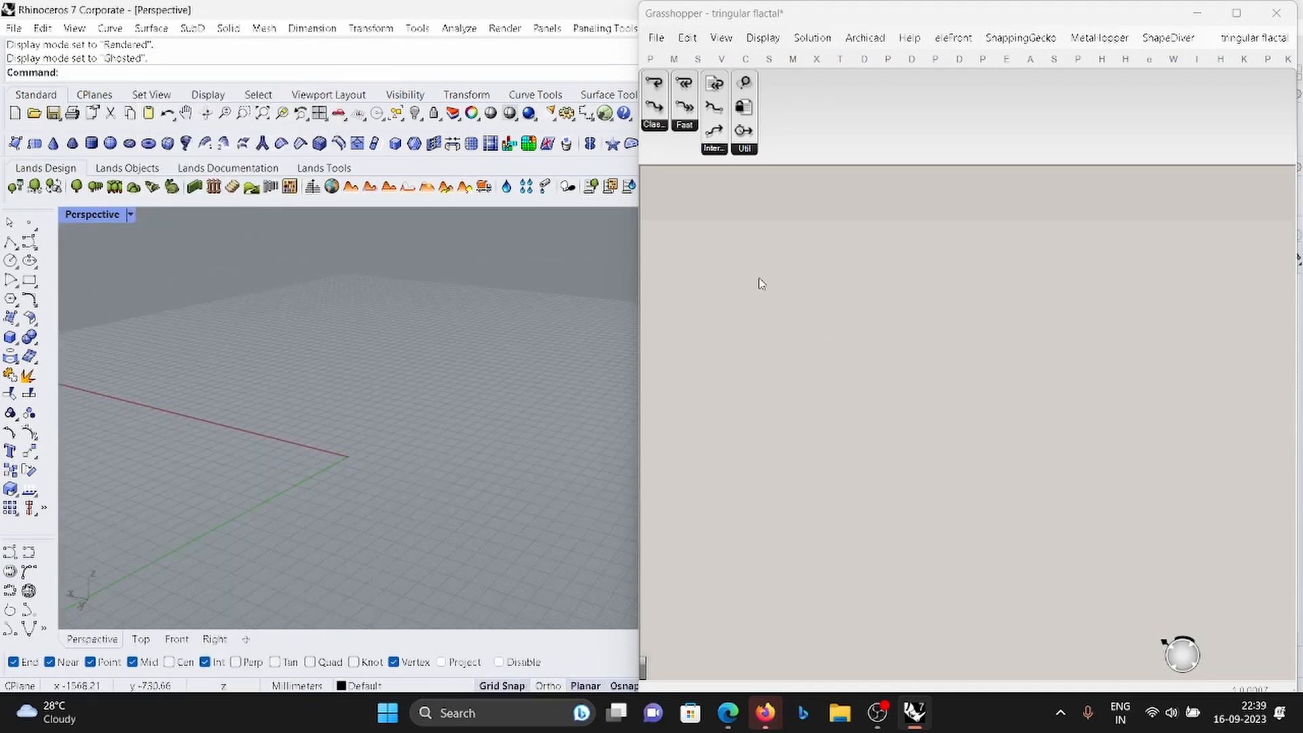
Add a Polygon component to the empty area of the Grasshopper canvas.
double_click(761, 326)
text(po)
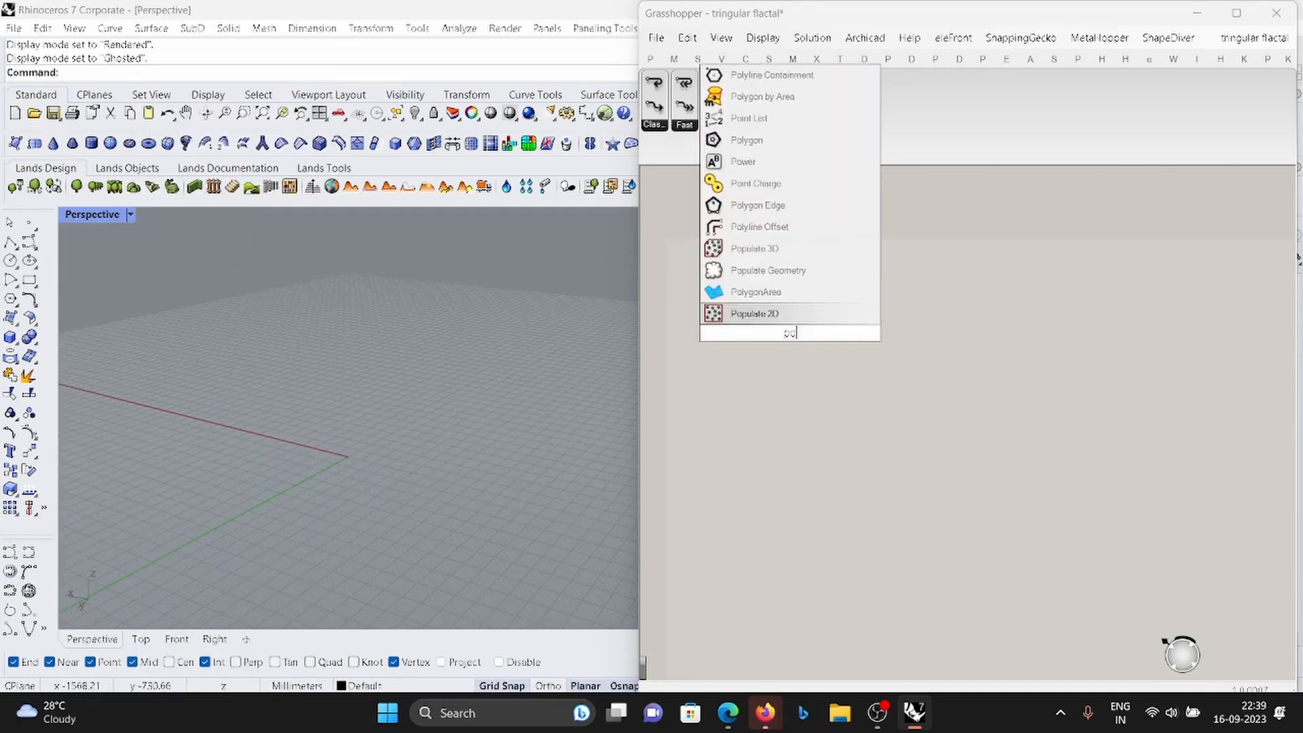
text(ygo)
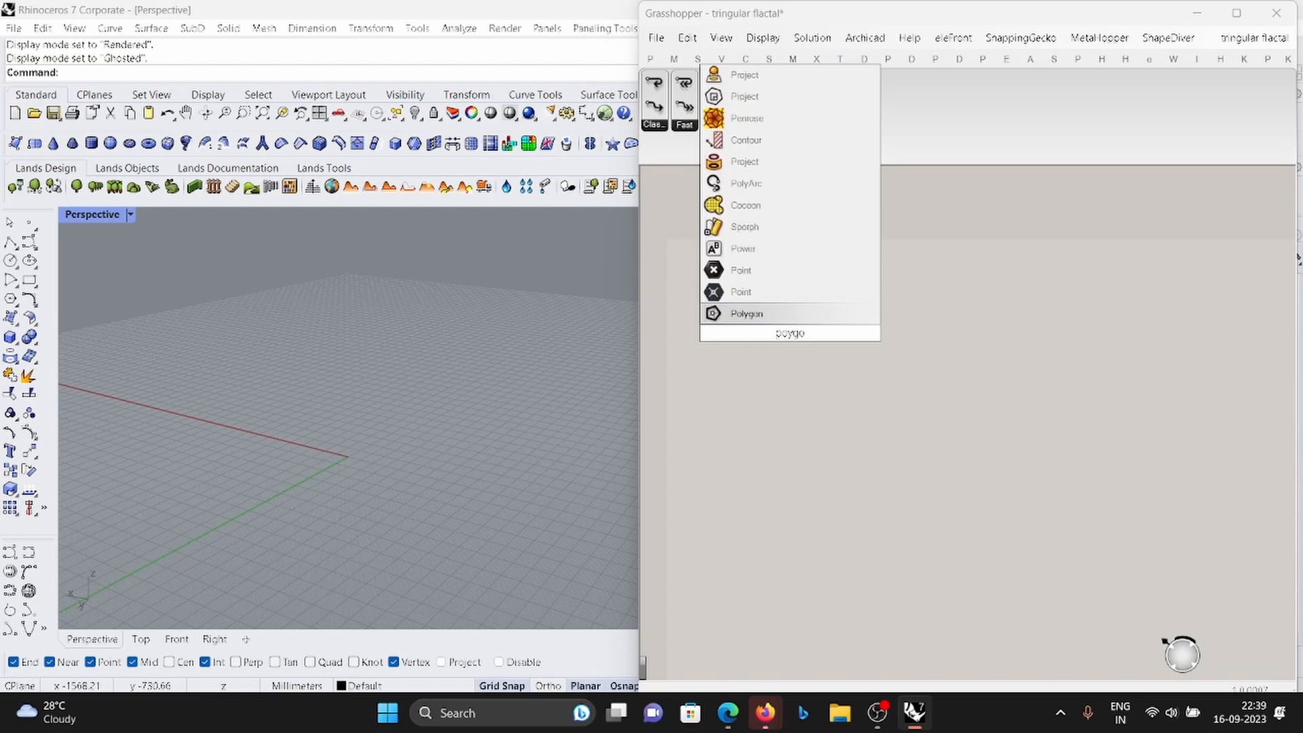
key(Return)
scroll(775, 332, up, 5)
drag(825, 276, 1024, 302)
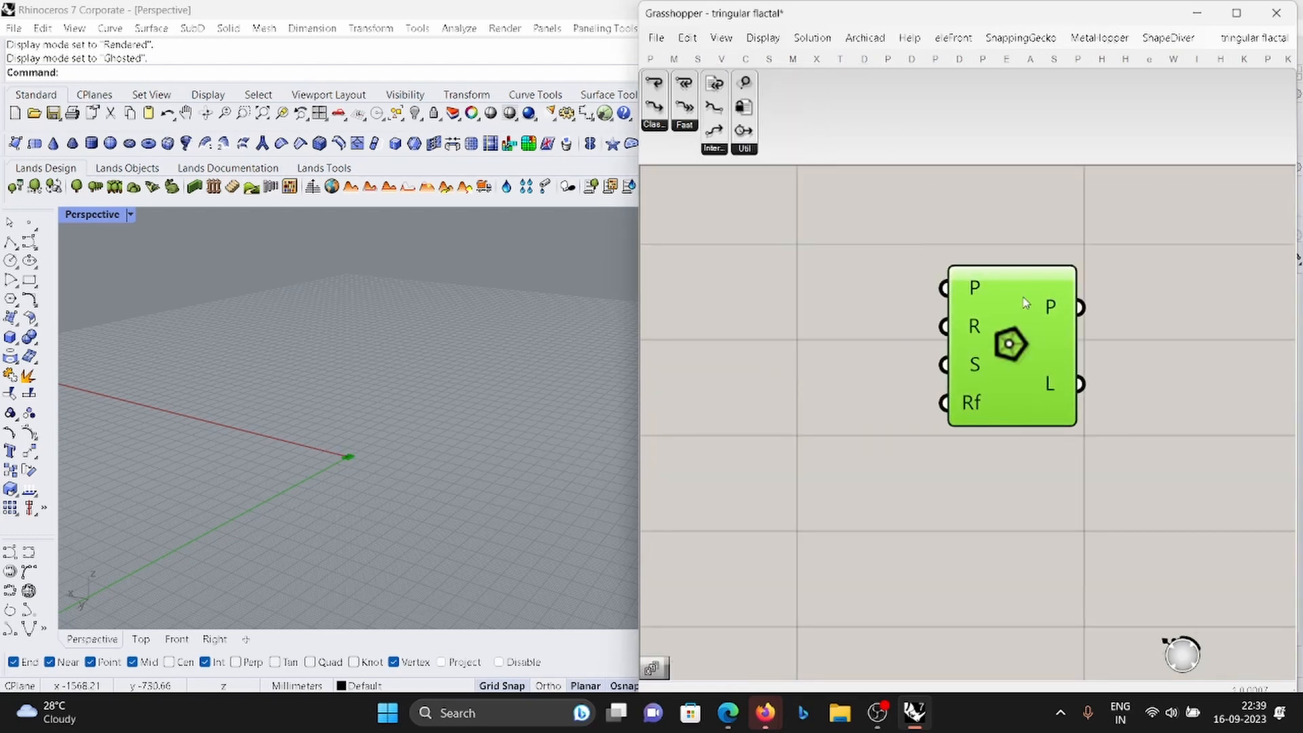
scroll(1024, 302, down, 5)
Create a number slider set to 3 and connect it to the polygon's segments input.
double_click(923, 339)
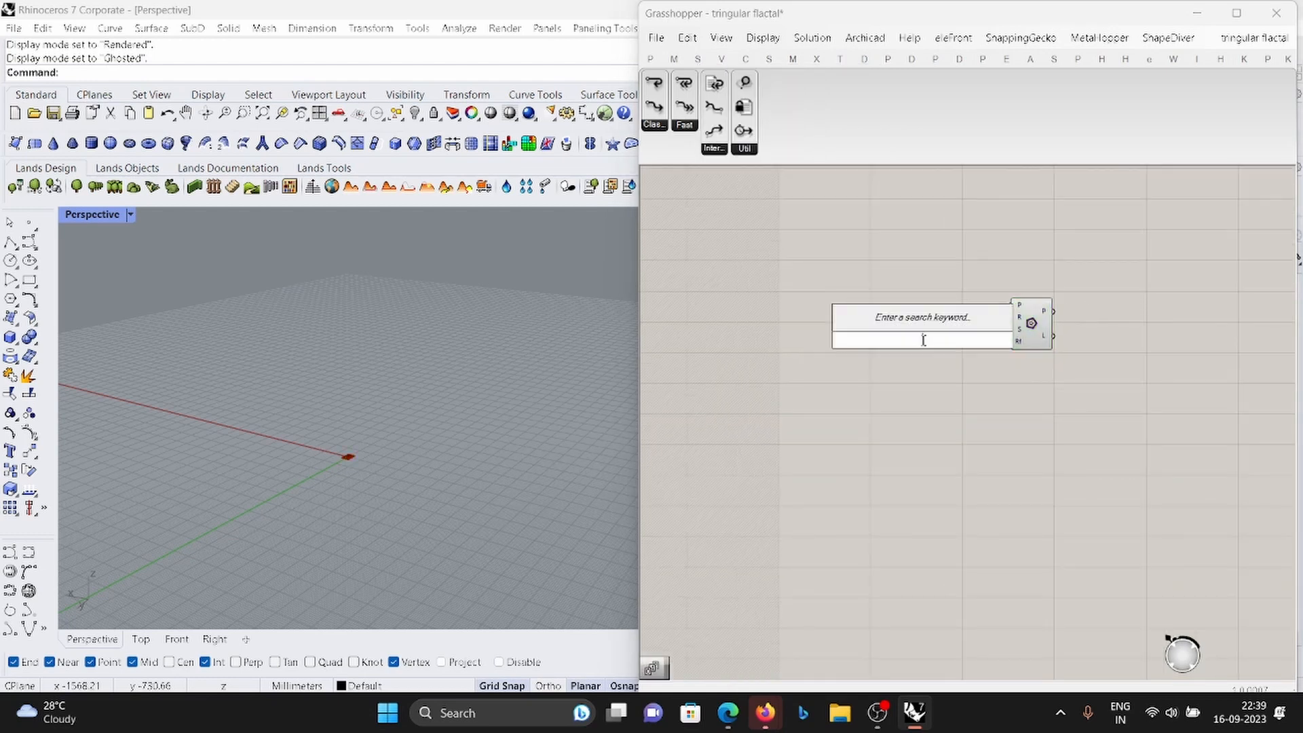
text(3)
key(Return)
scroll(990, 326, up, 4)
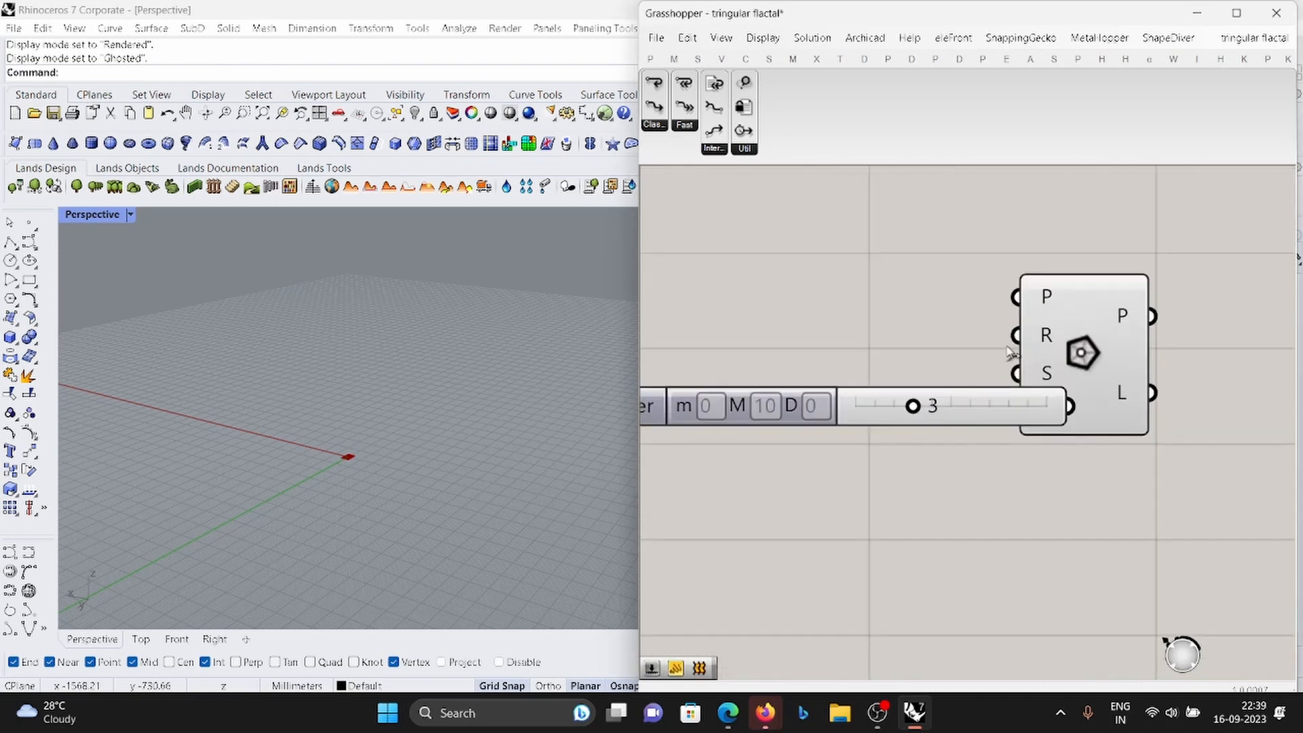
drag(989, 428, 831, 471)
drag(1012, 406, 802, 553)
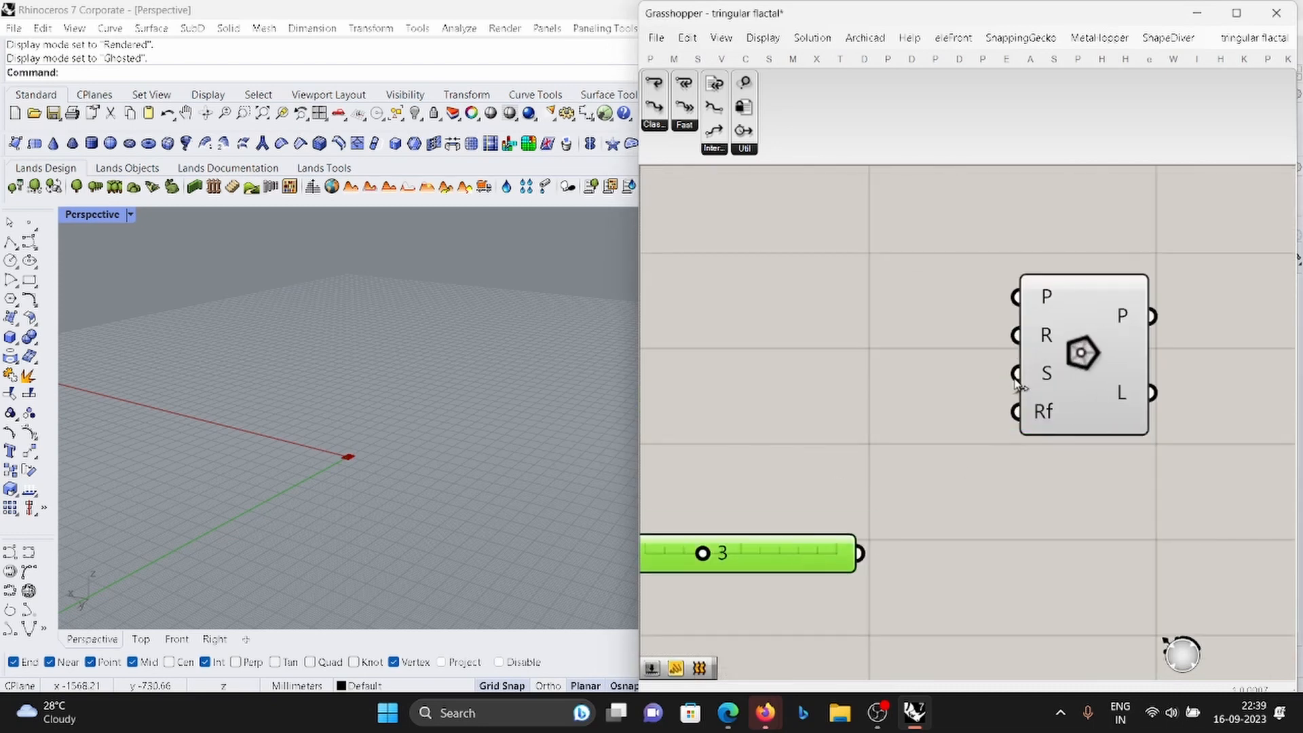
drag(1016, 373, 856, 551)
scroll(1119, 499, down, 4)
scroll(327, 300, up, 5)
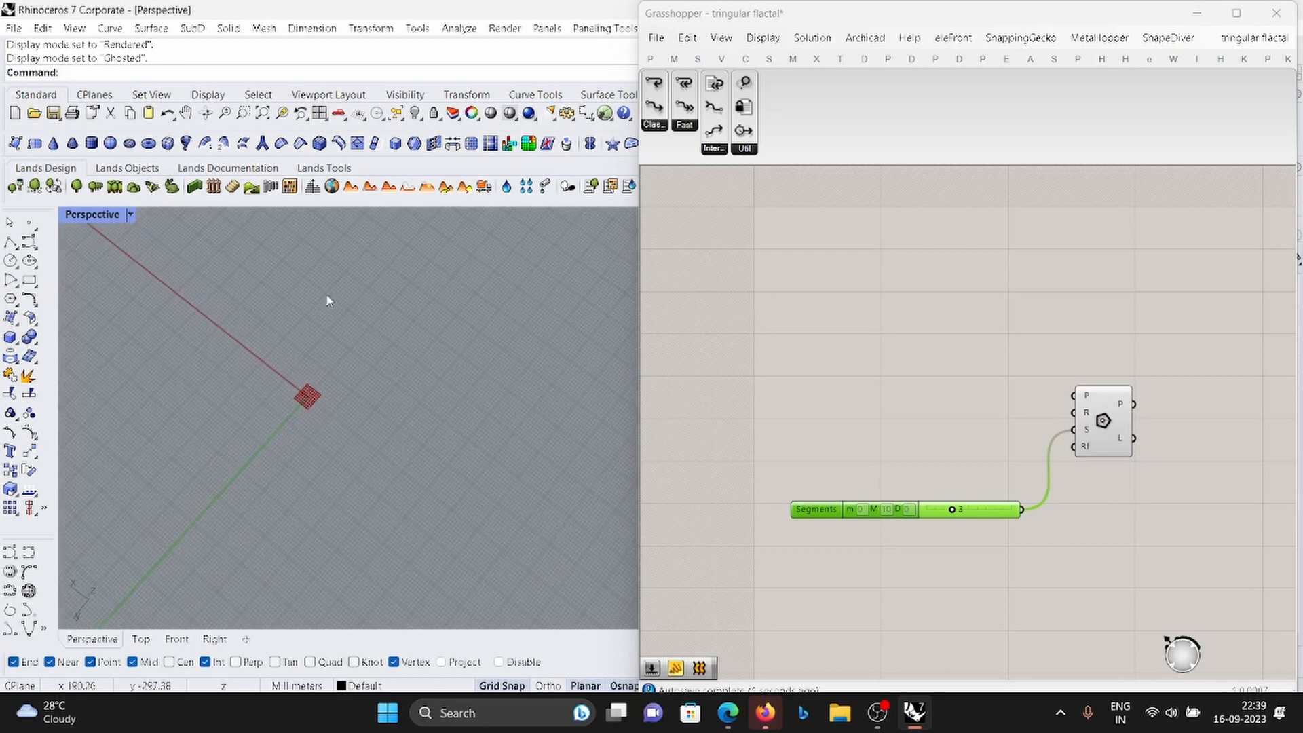
scroll(298, 380, up, 5)
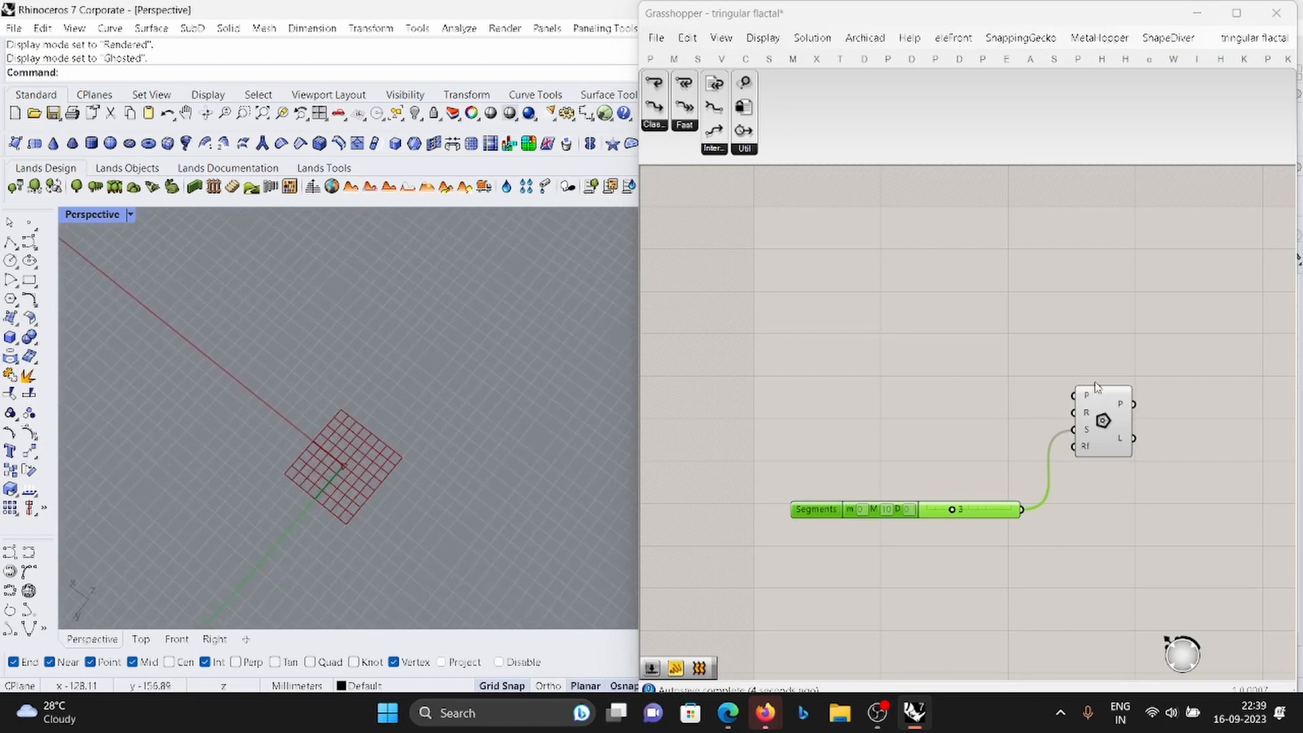
Extract the polygon's plane input as a separate plane component and turn off its preview.
right_click(1080, 400)
click(1130, 643)
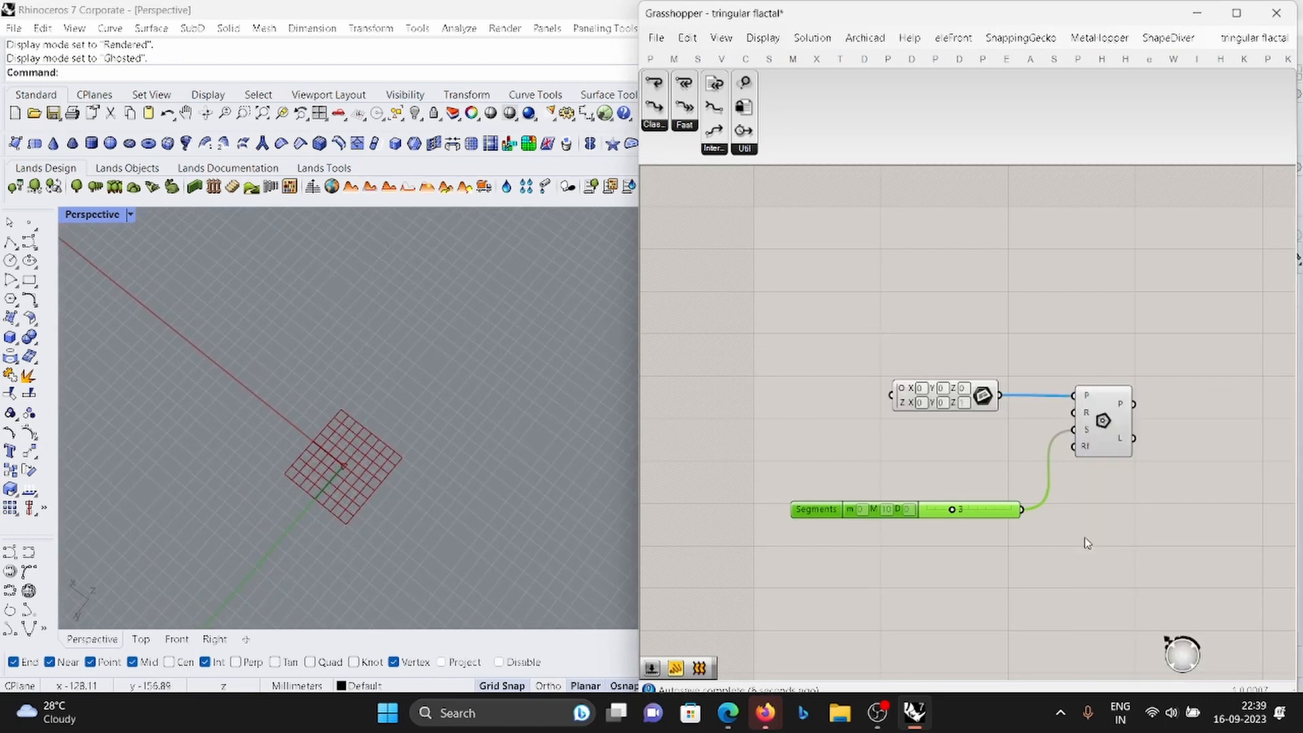
click(977, 404)
right_click(910, 294)
click(960, 319)
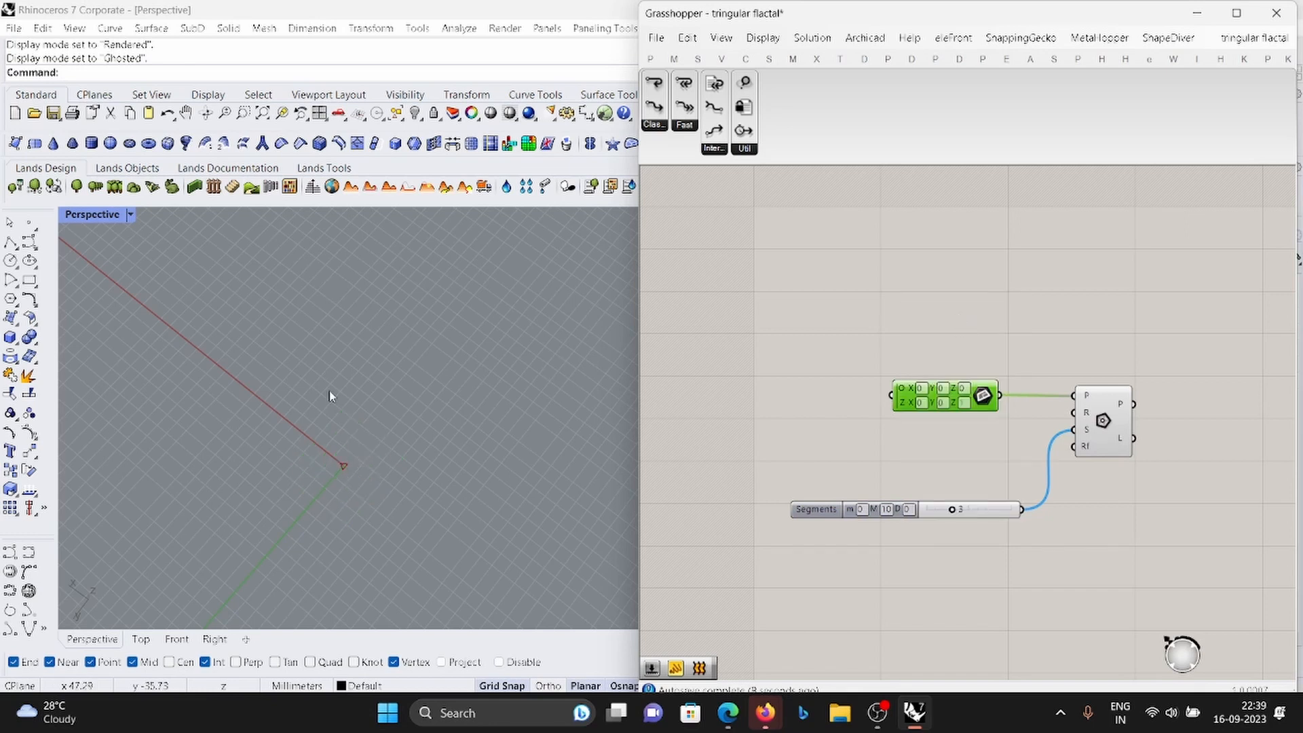
Add a number slider set to 2000 with a maximum of 10000 and connect it to the polygon's radius input.
click(242, 113)
drag(392, 493, 392, 495)
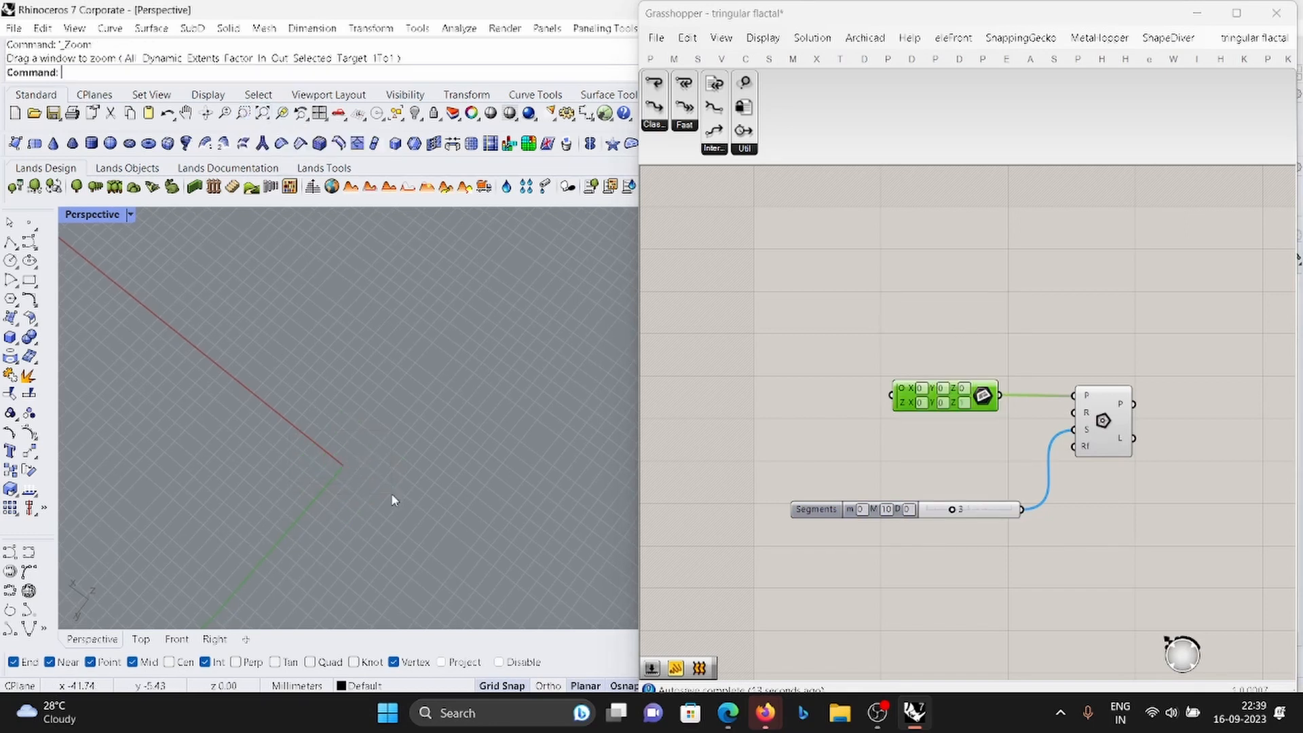
click(261, 115)
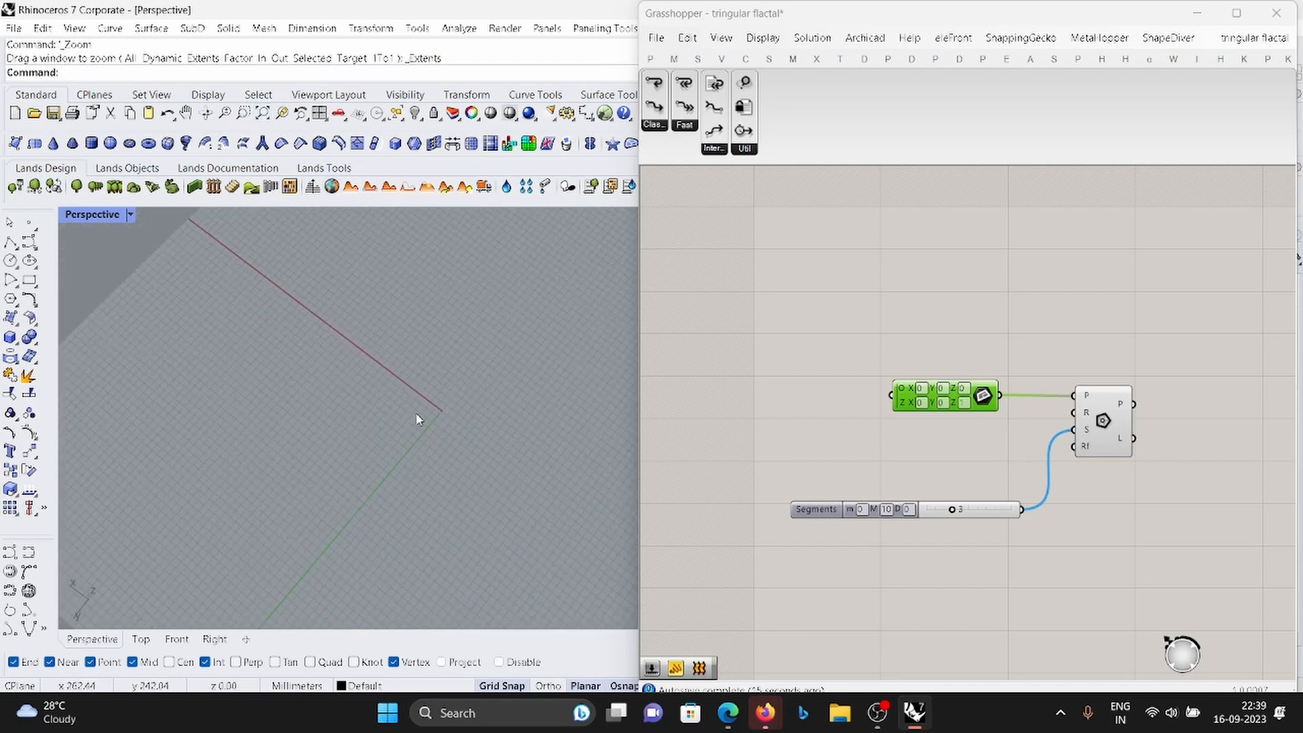
scroll(204, 408, up, 1)
click(1047, 353)
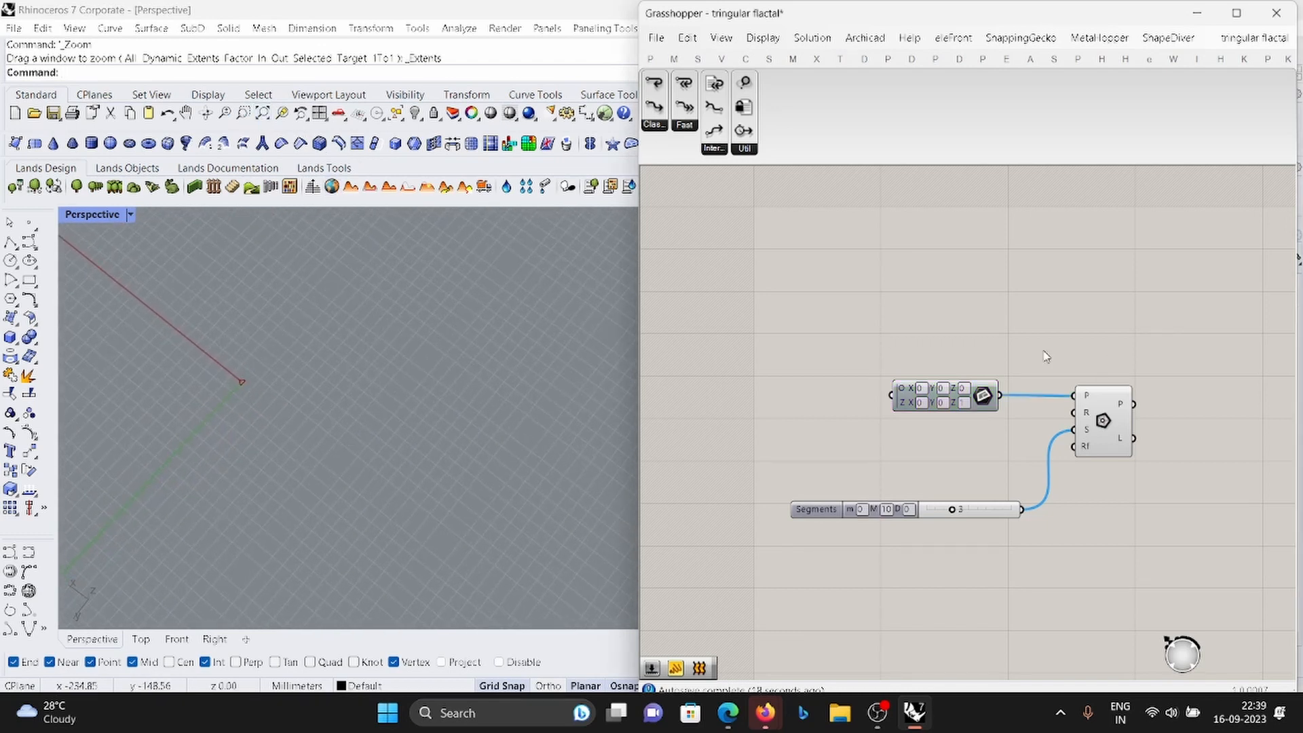
right_drag(1174, 369, 942, 417)
double_click(732, 530)
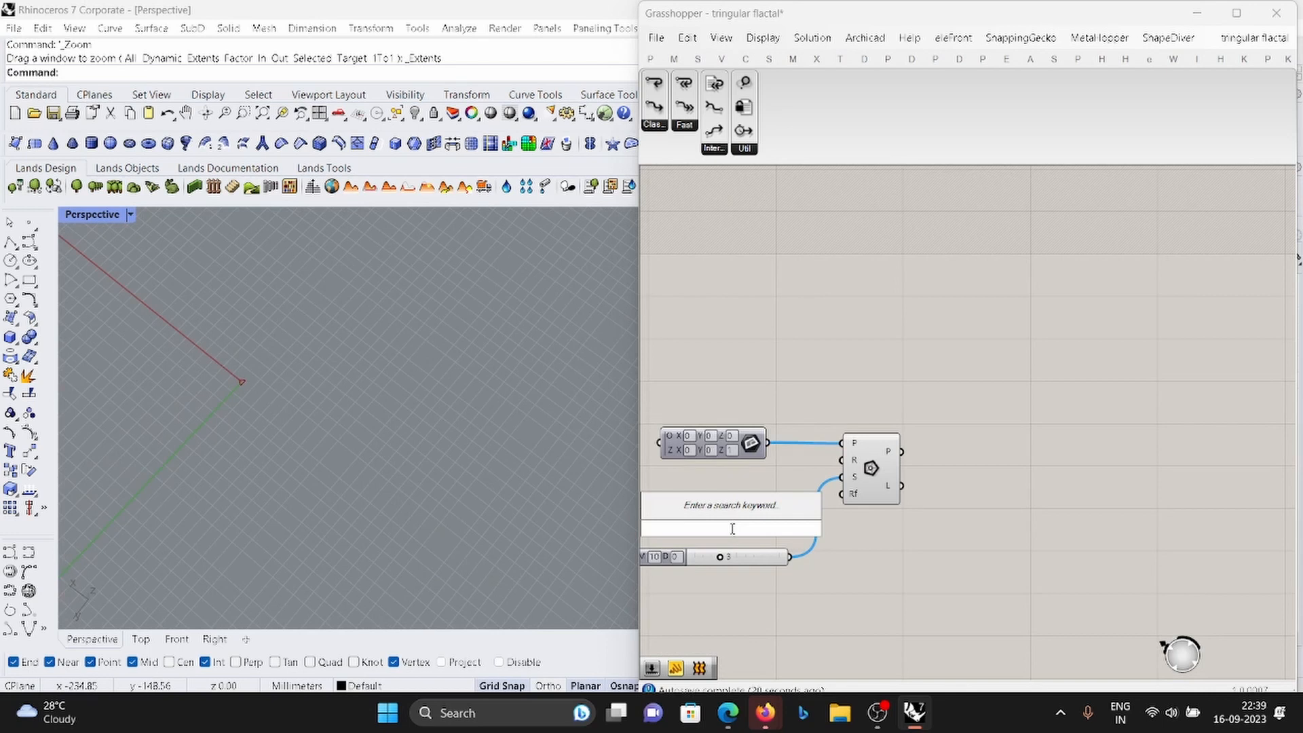
text(3)
key(Return)
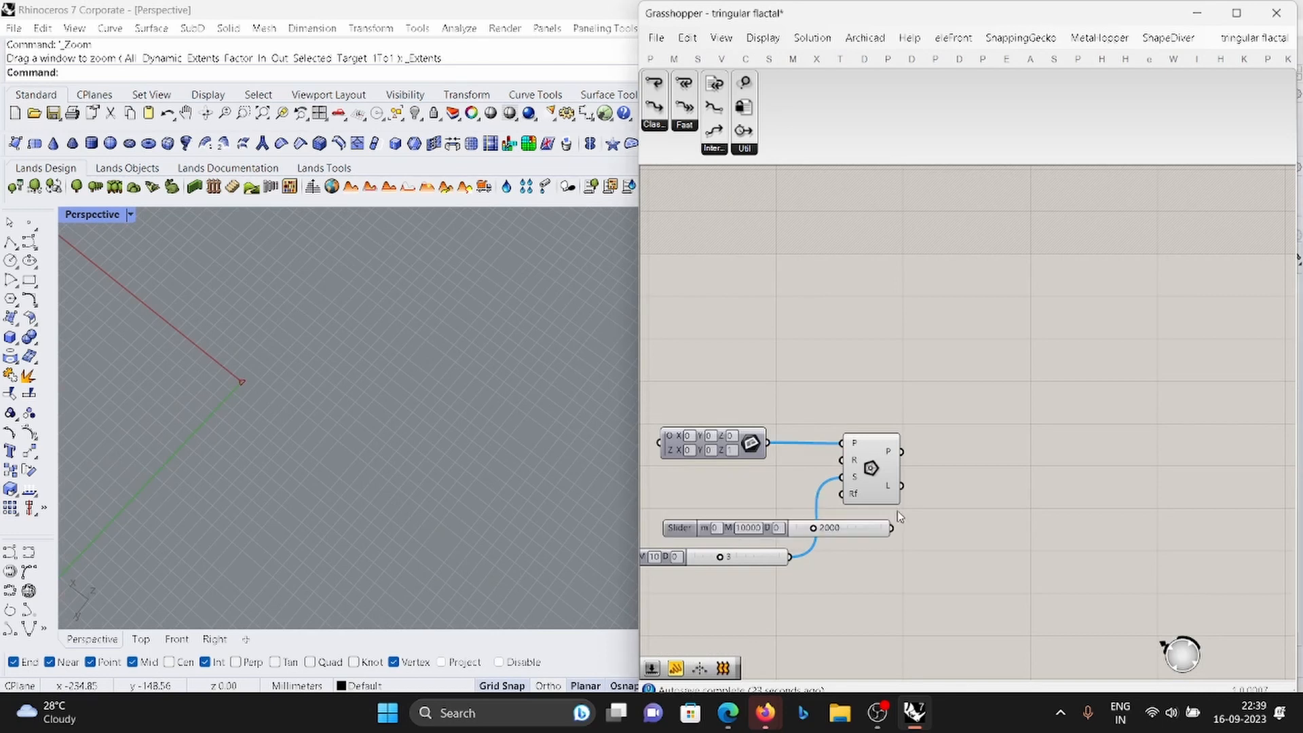
scroll(843, 524, up, 1)
drag(884, 539, 741, 495)
scroll(355, 421, down, 15)
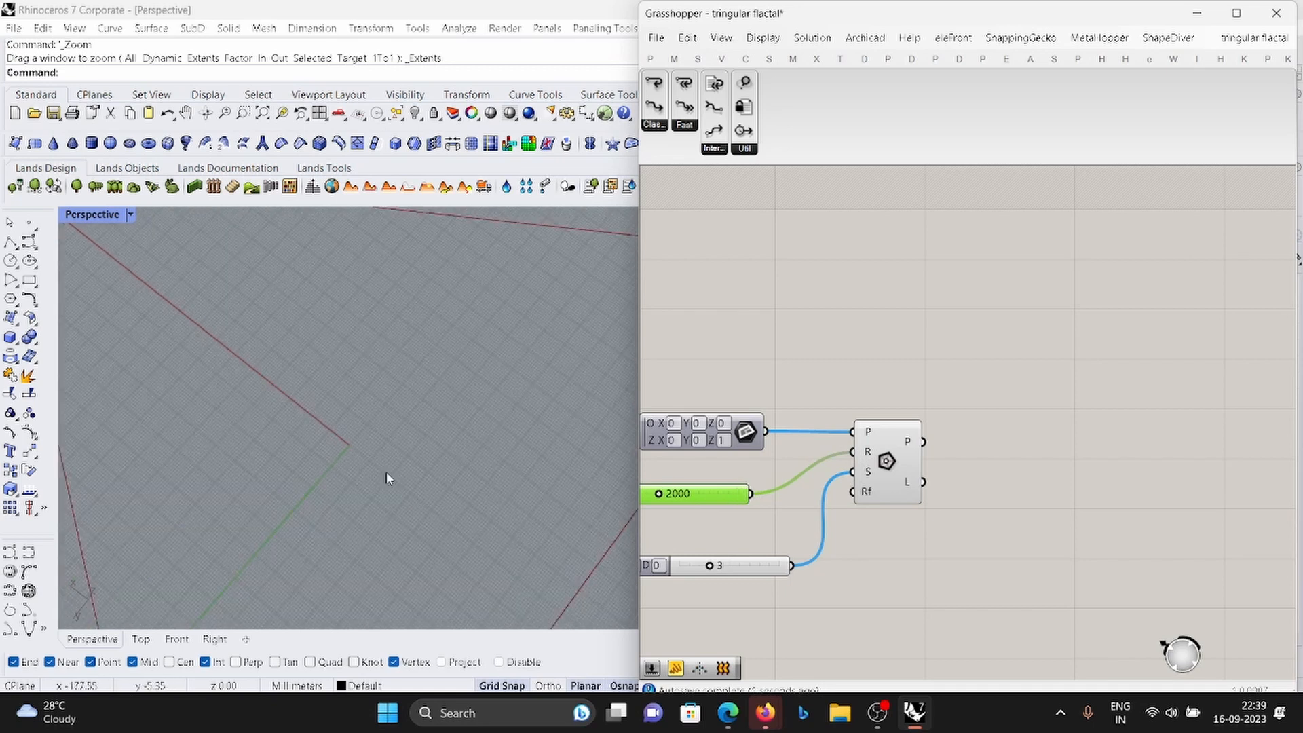
scroll(375, 444, up, 3)
Add an Area component beside the polygon and connect the polygon output to its geometry input.
click(1016, 414)
scroll(883, 445, down, 5)
scroll(890, 450, up, 3)
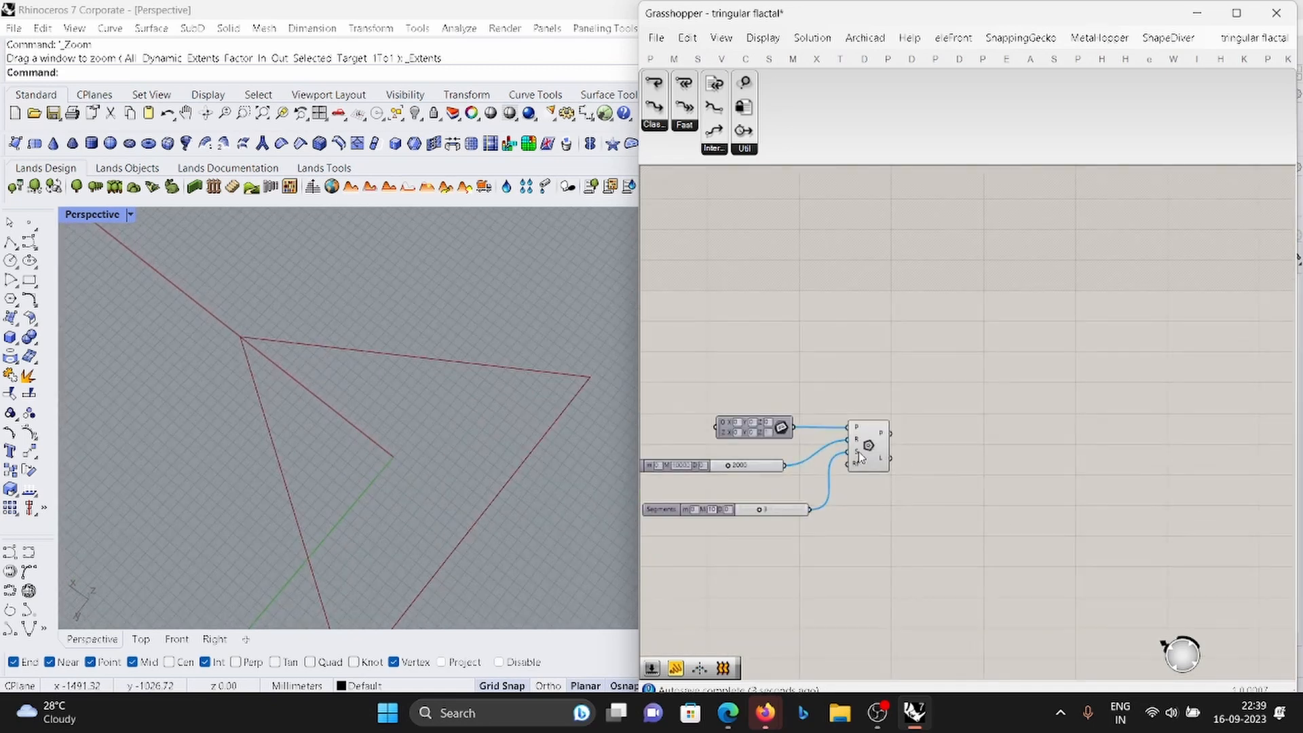
drag(872, 449, 939, 467)
click(1156, 461)
double_click(1117, 461)
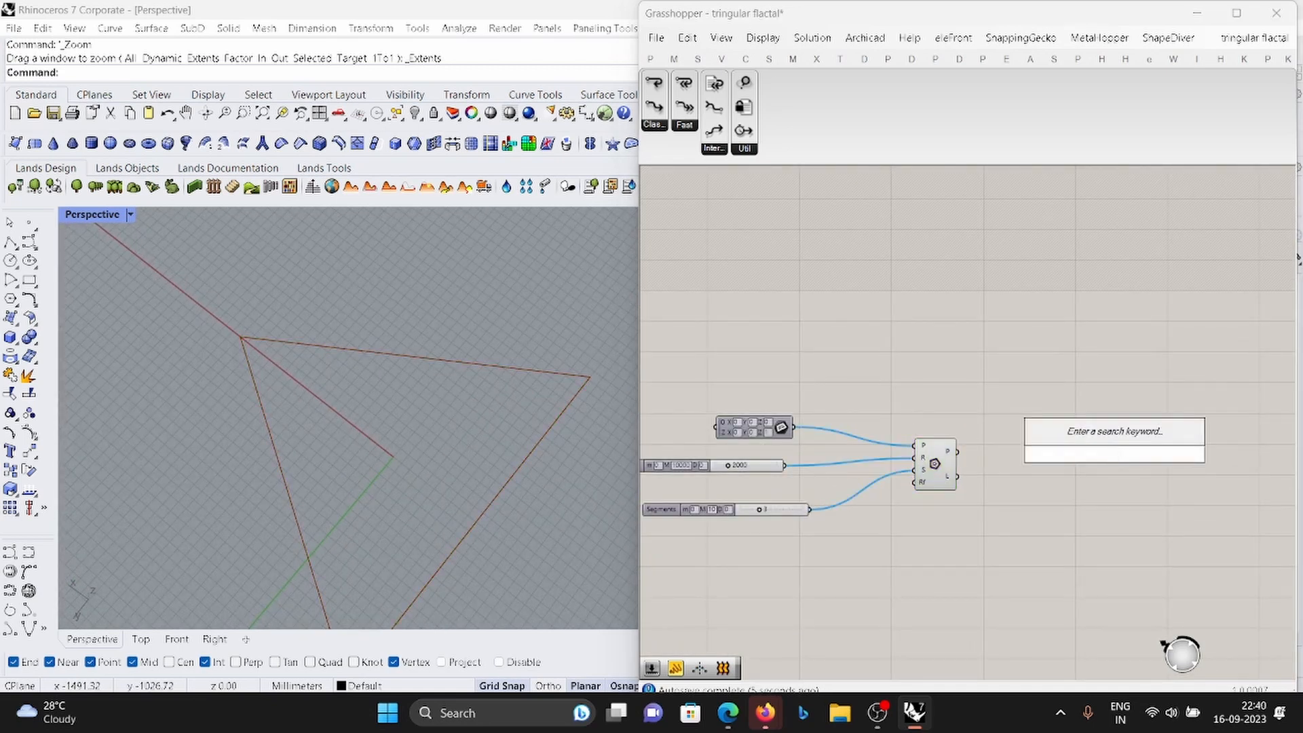
text(are)
key(Return)
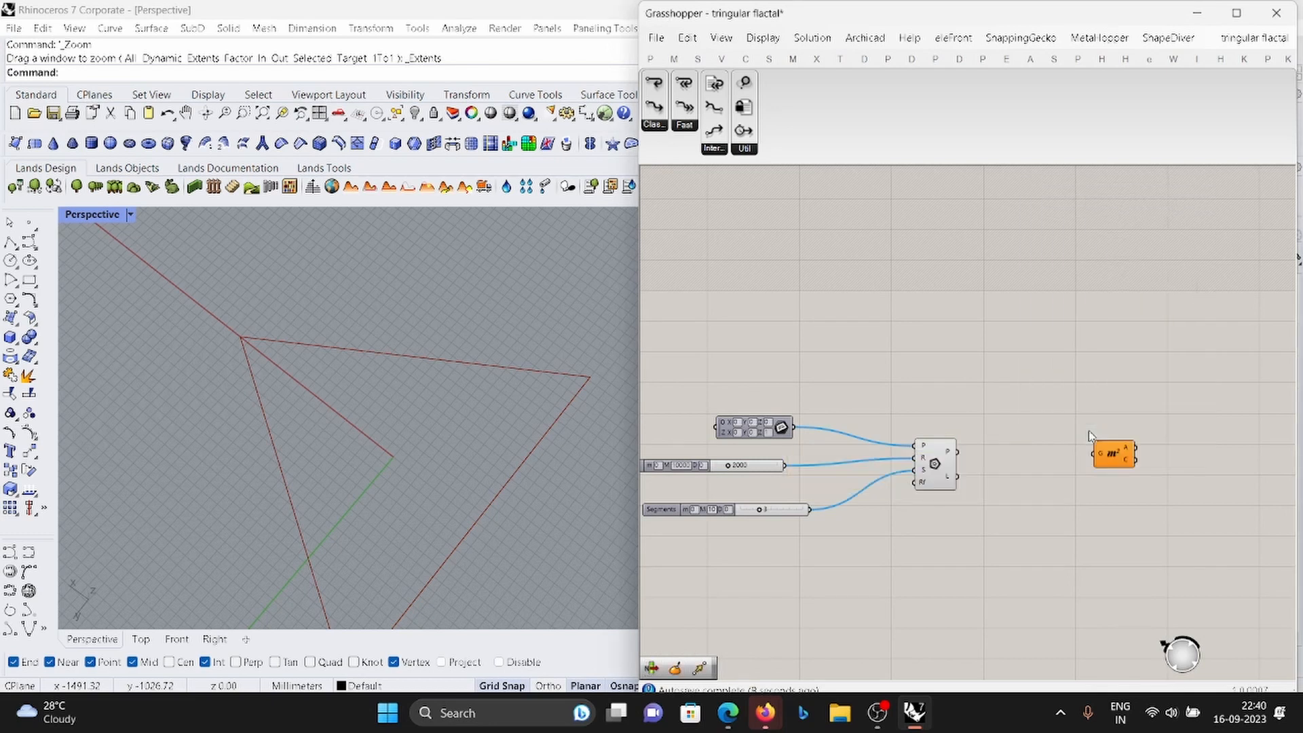
scroll(1106, 468, up, 2)
drag(879, 461, 879, 461)
scroll(962, 454, down, 3)
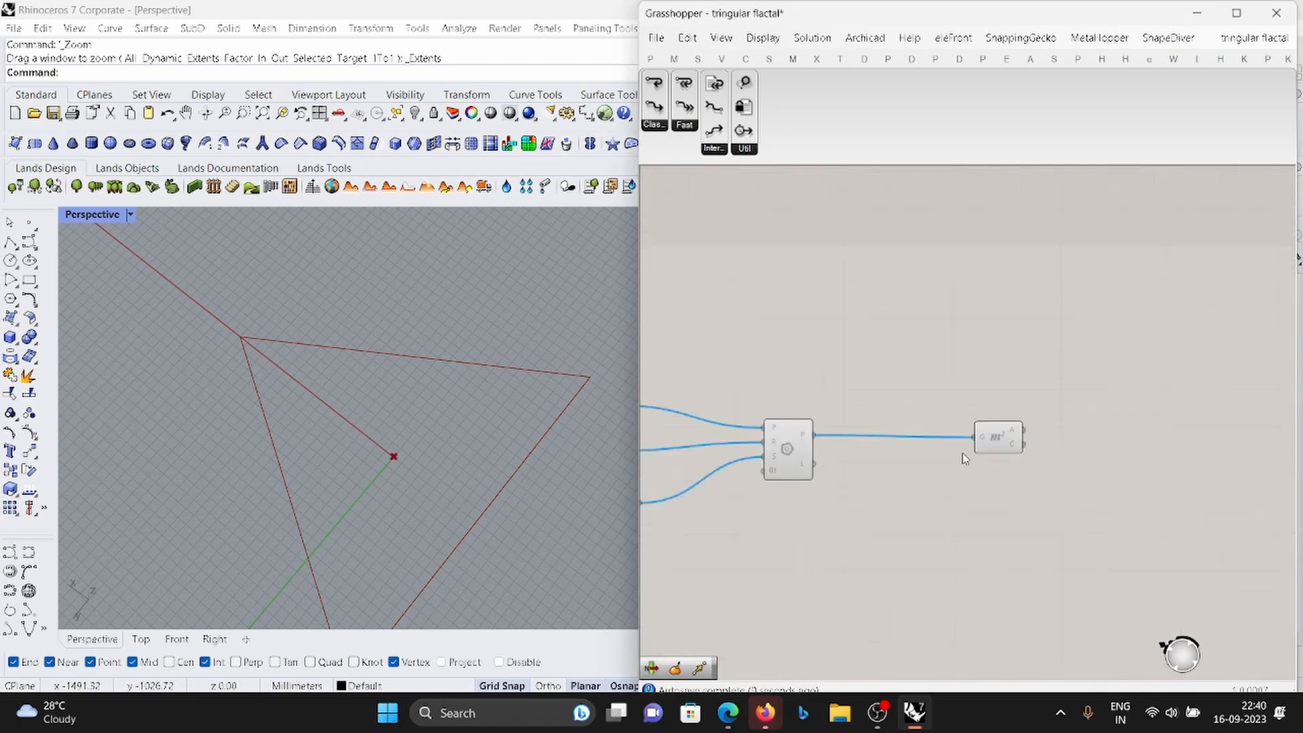
Search for and place an Extrude Point component next to the Area component.
scroll(951, 427, up, 3)
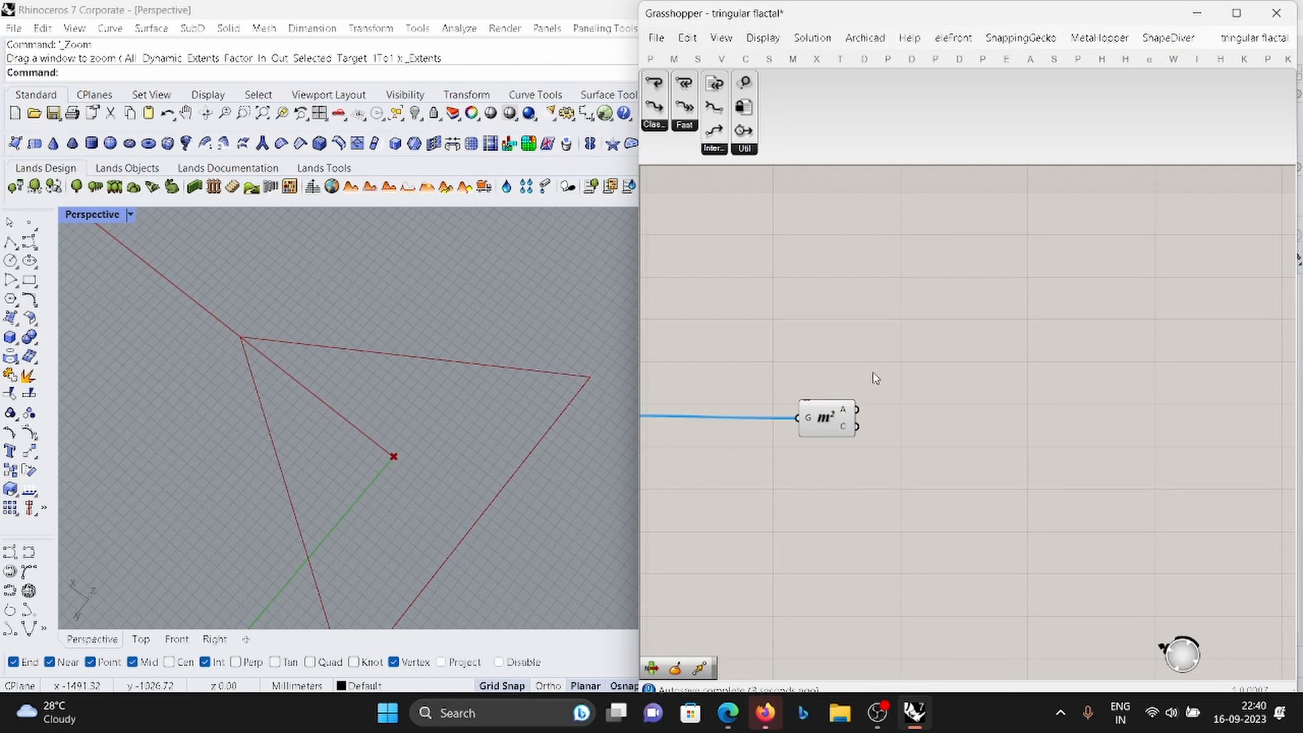
scroll(905, 390, up, 1)
double_click(994, 434)
text(etru)
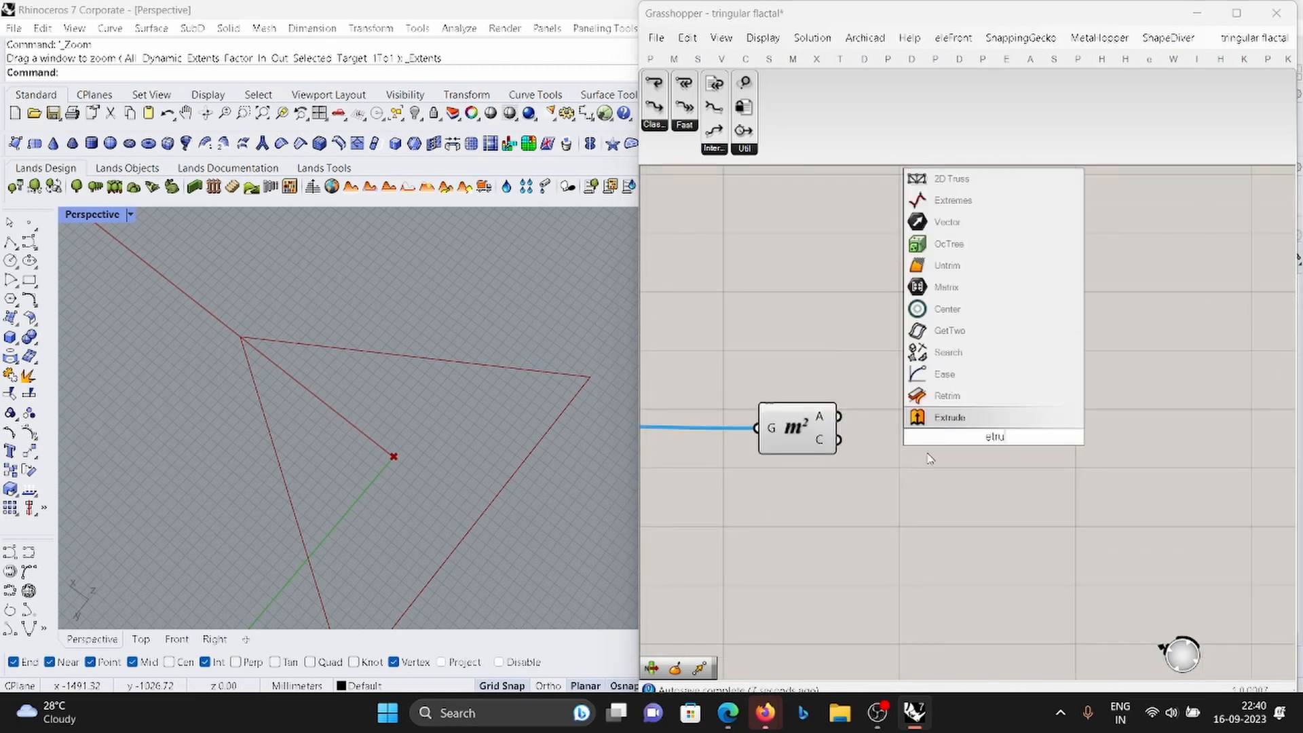
text(de)
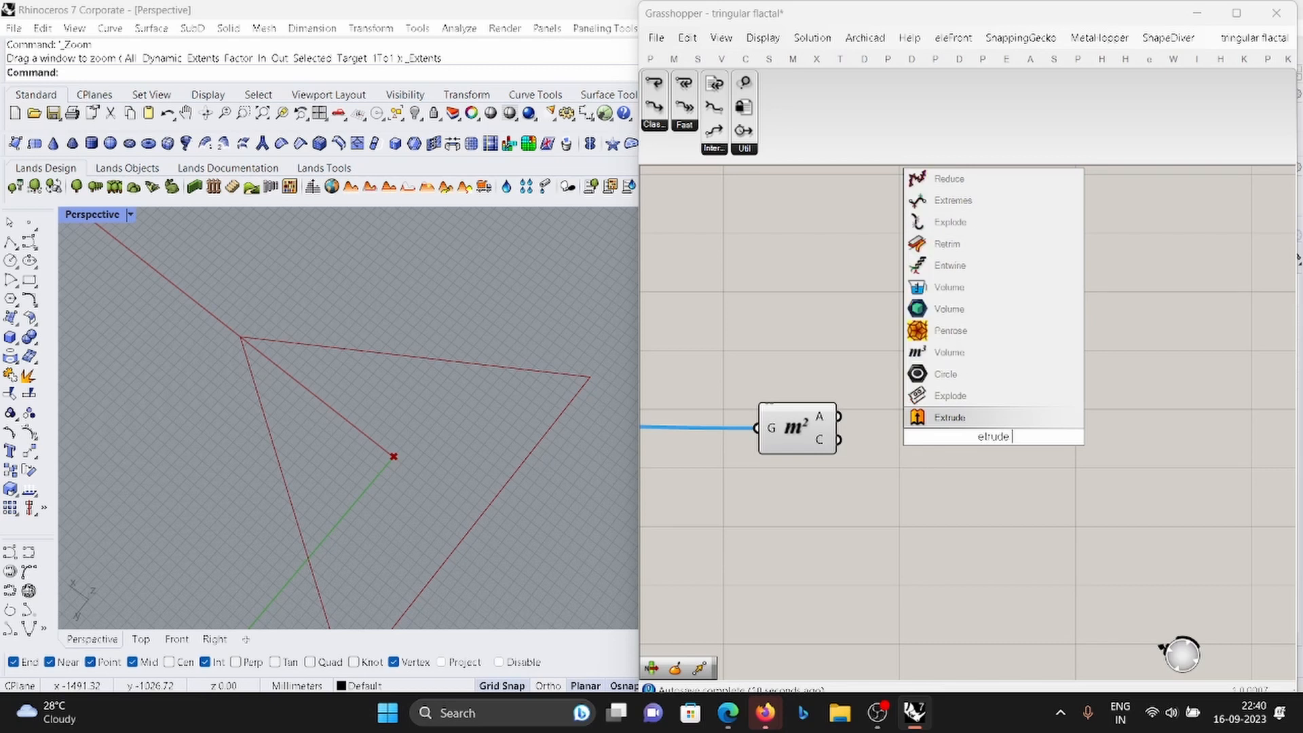
text( poi)
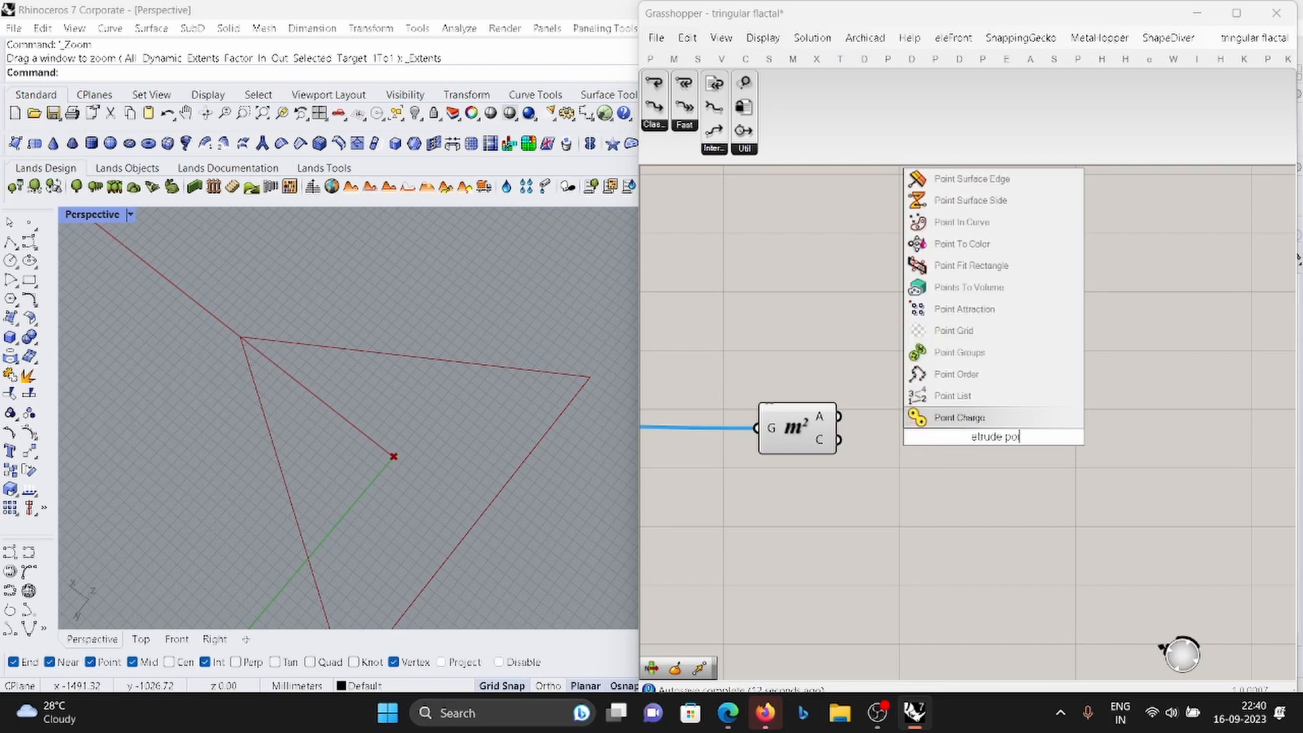
key(BackSpace)
key(BackSpace)
key(BackSpace)
key(BackSpace)
key(BackSpace)
key(BackSpace)
key(BackSpace)
key(BackSpace)
key(BackSpace)
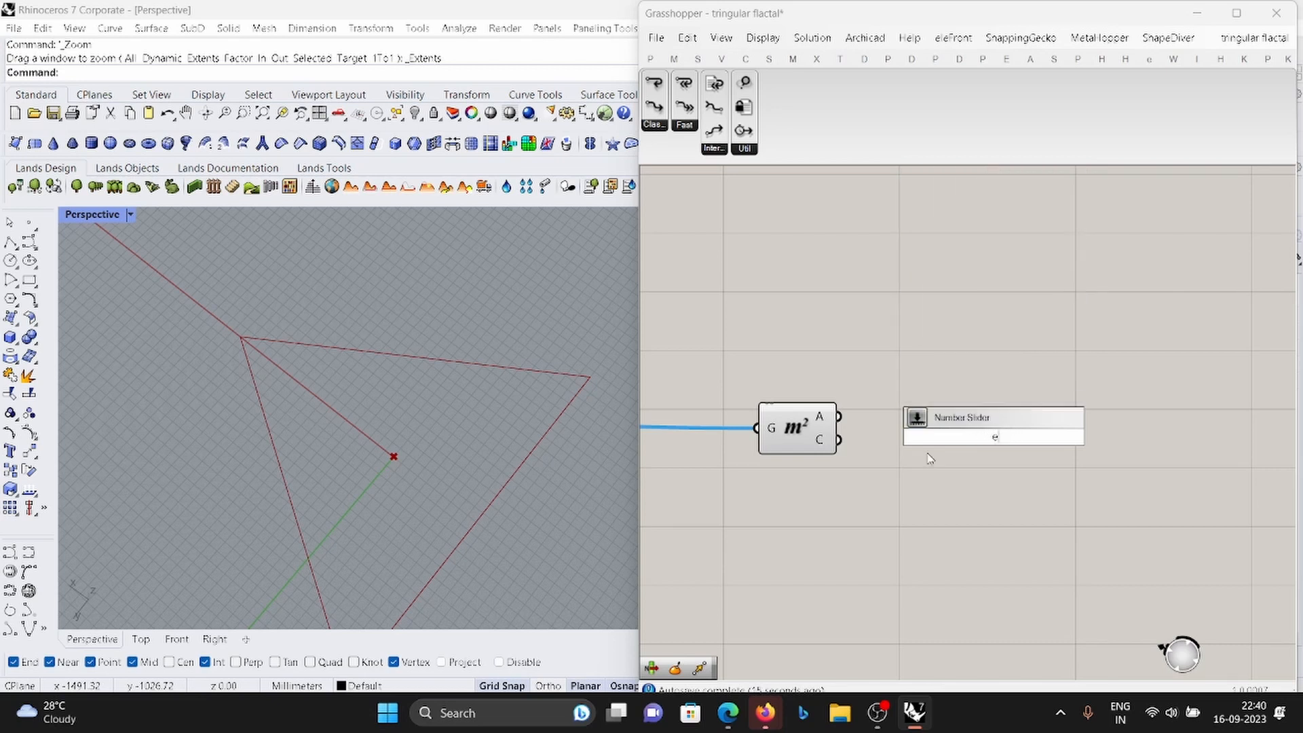
text(xt)
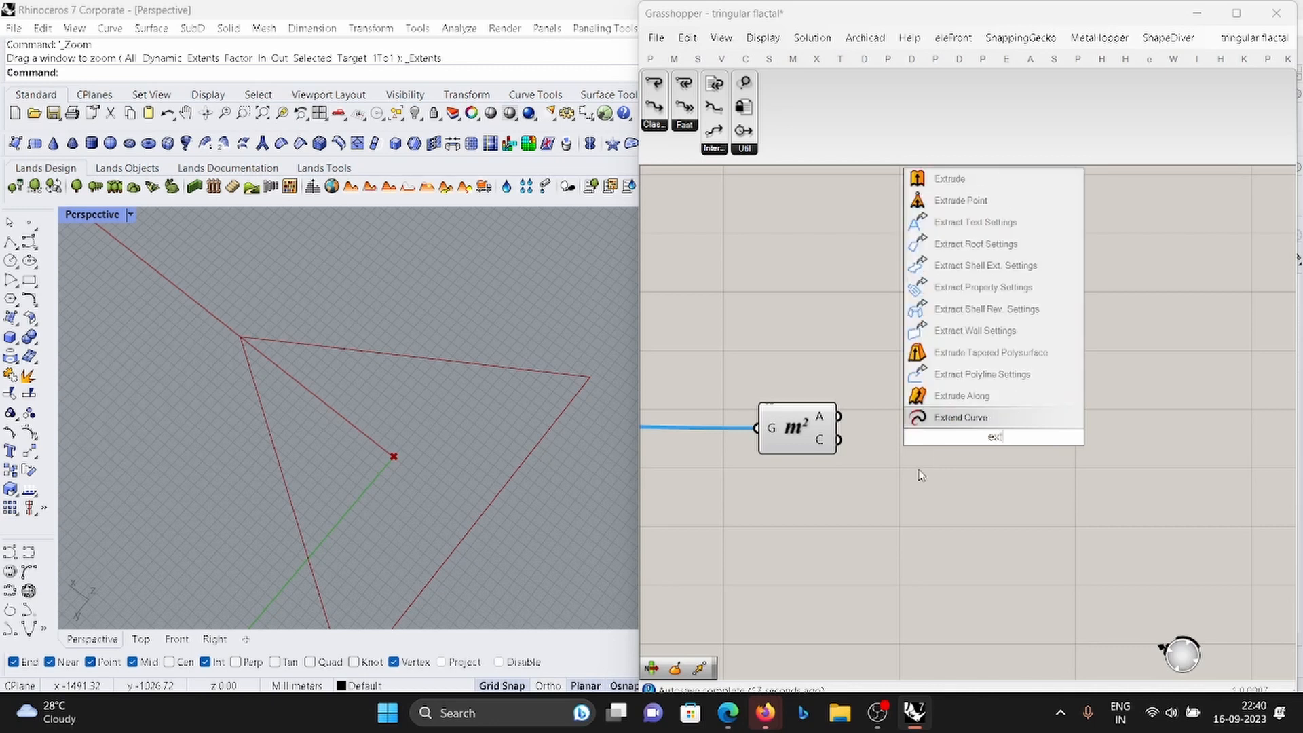
click(945, 200)
Connect the polygon to Extrude Point's base input and the area centroid to its point input.
scroll(1086, 288, down, 3)
drag(1046, 365, 1023, 436)
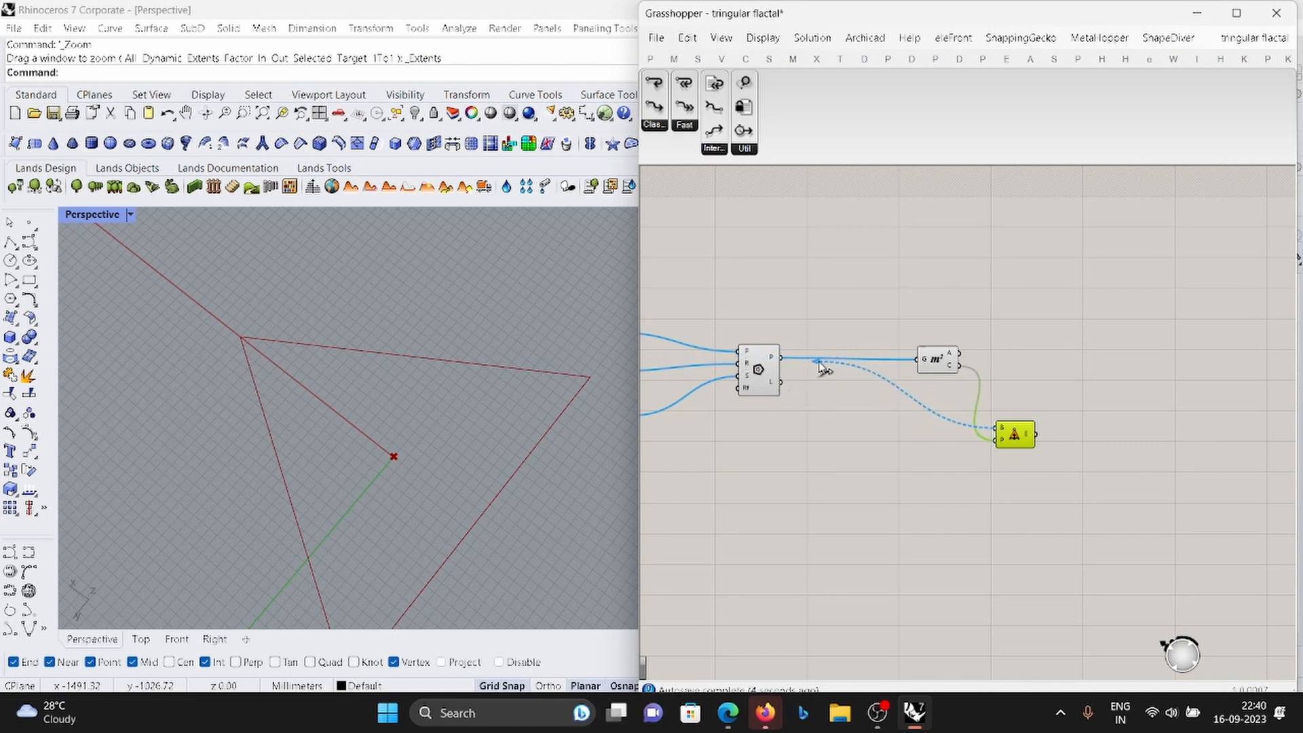
scroll(1044, 425, up, 2)
drag(1008, 436, 1111, 486)
scroll(902, 331, up, 1)
Add a Move component and connect the area centroid to its geometry input.
drag(900, 332, 853, 306)
click(1113, 352)
double_click(1113, 353)
text(move)
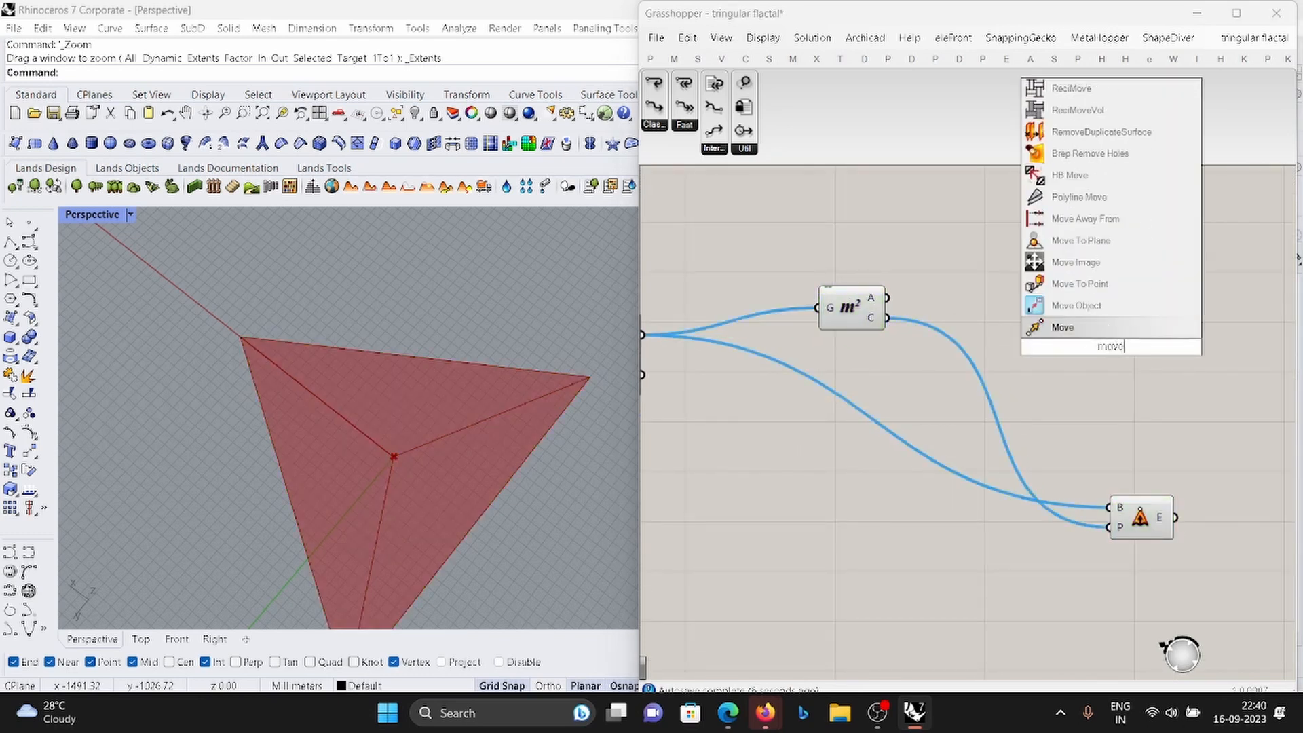
key(Return)
ctrl+shift+drag(887, 298, 887, 317)
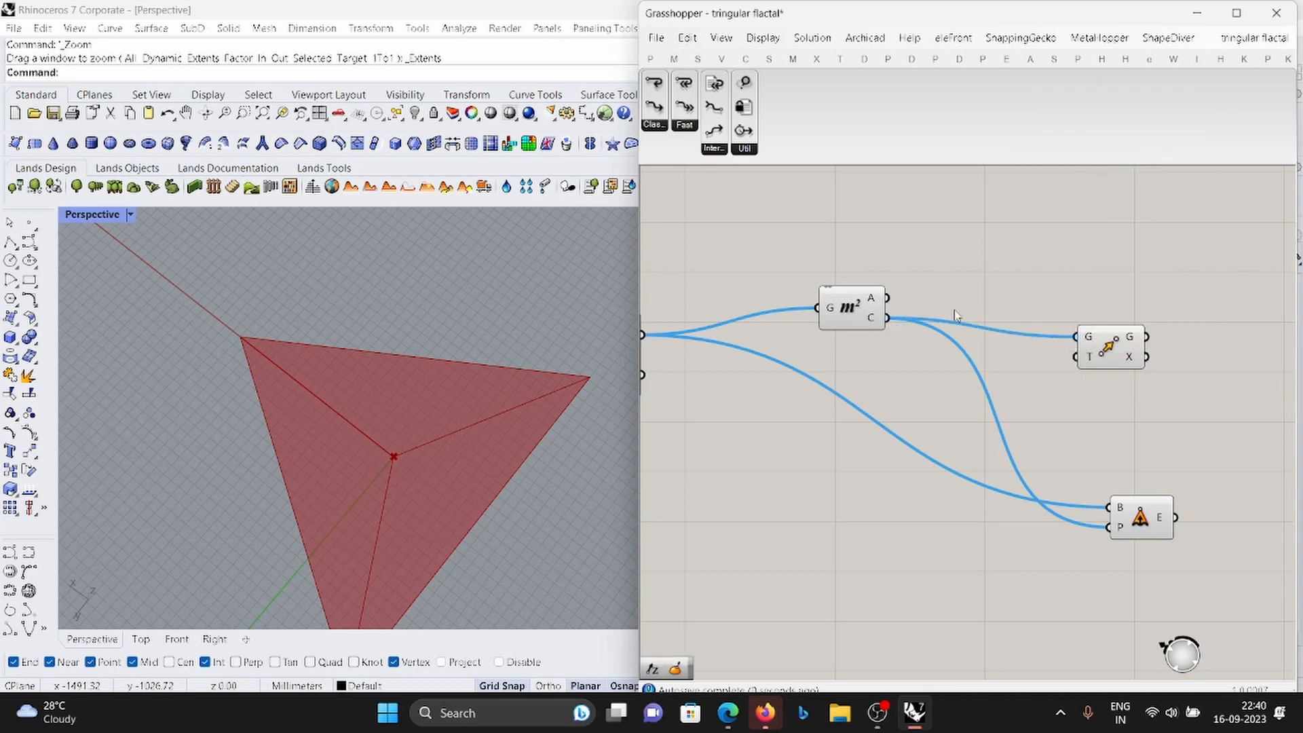
Add a Unit Z vector as the Move component's translation and drive its factor with the polygon's radius slider.
double_click(940, 392)
text(x)
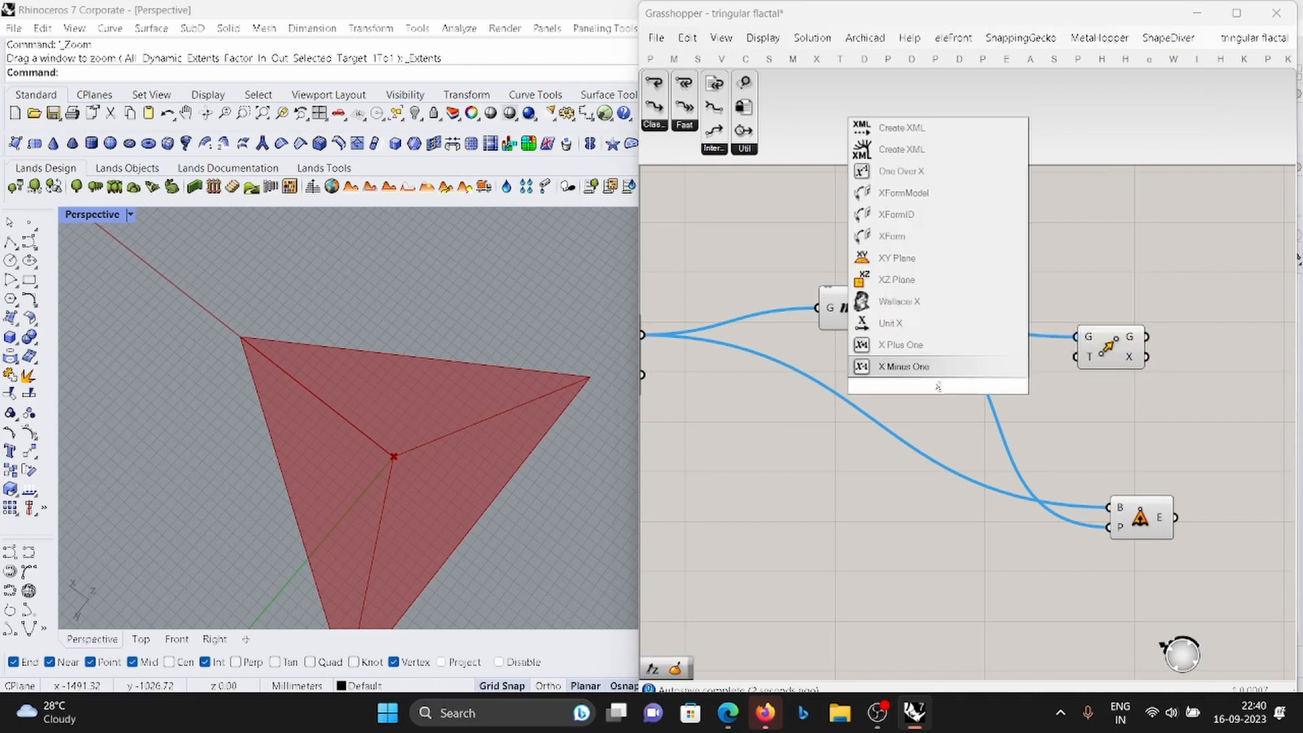
text(z)
key(Return)
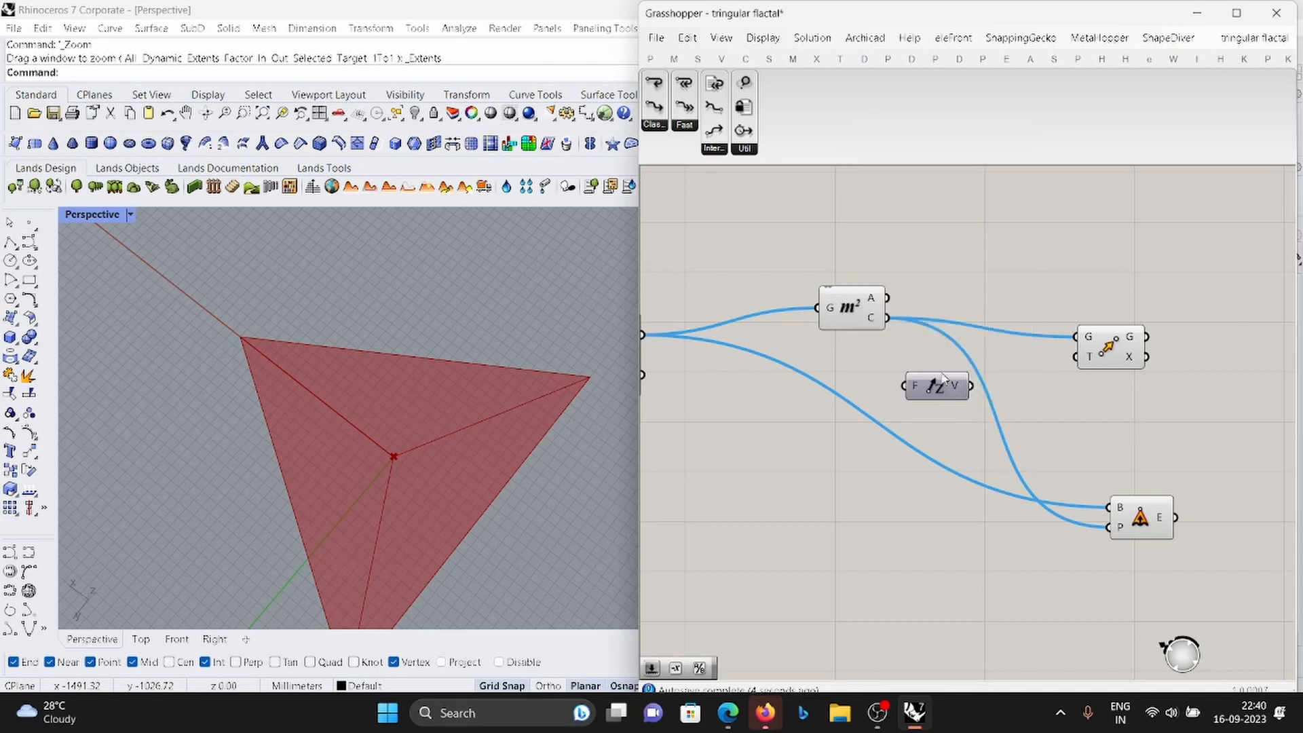
scroll(1086, 366, down, 3)
scroll(983, 373, up, 2)
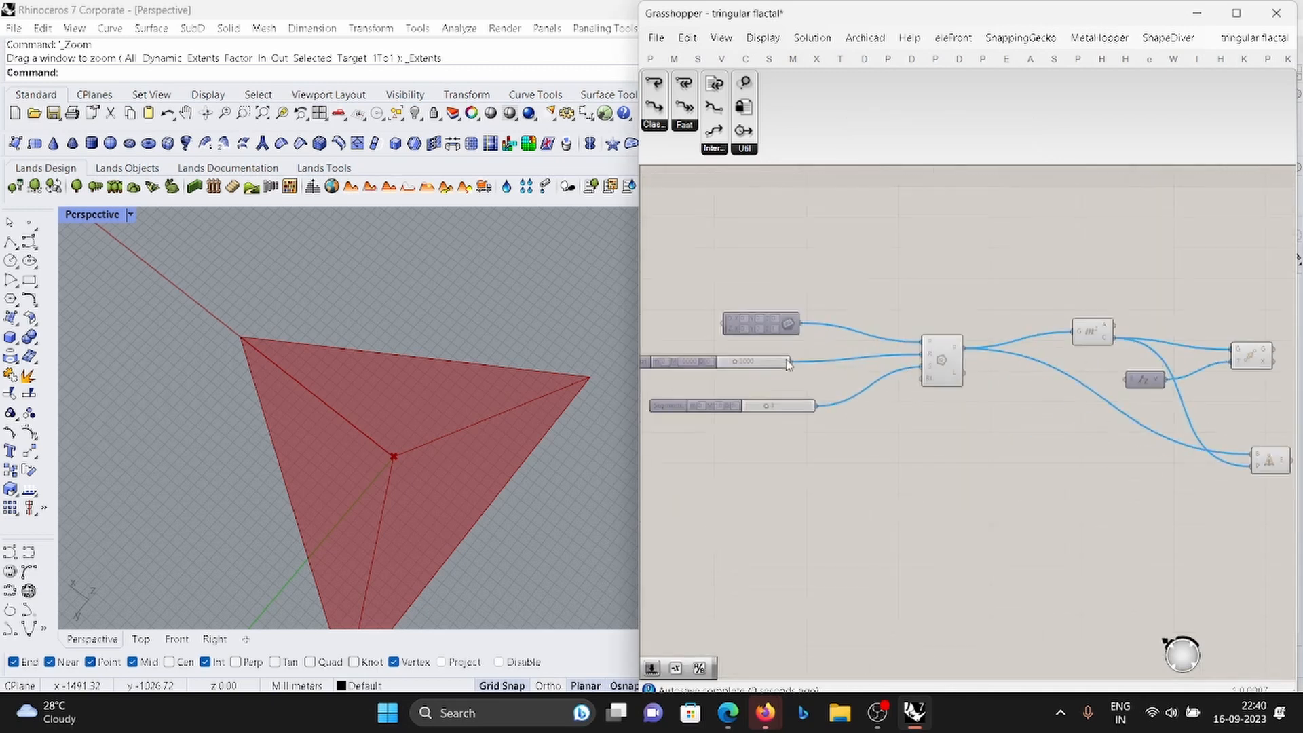
drag(791, 361, 1067, 494)
scroll(1018, 360, down, 3)
scroll(1228, 367, up, 3)
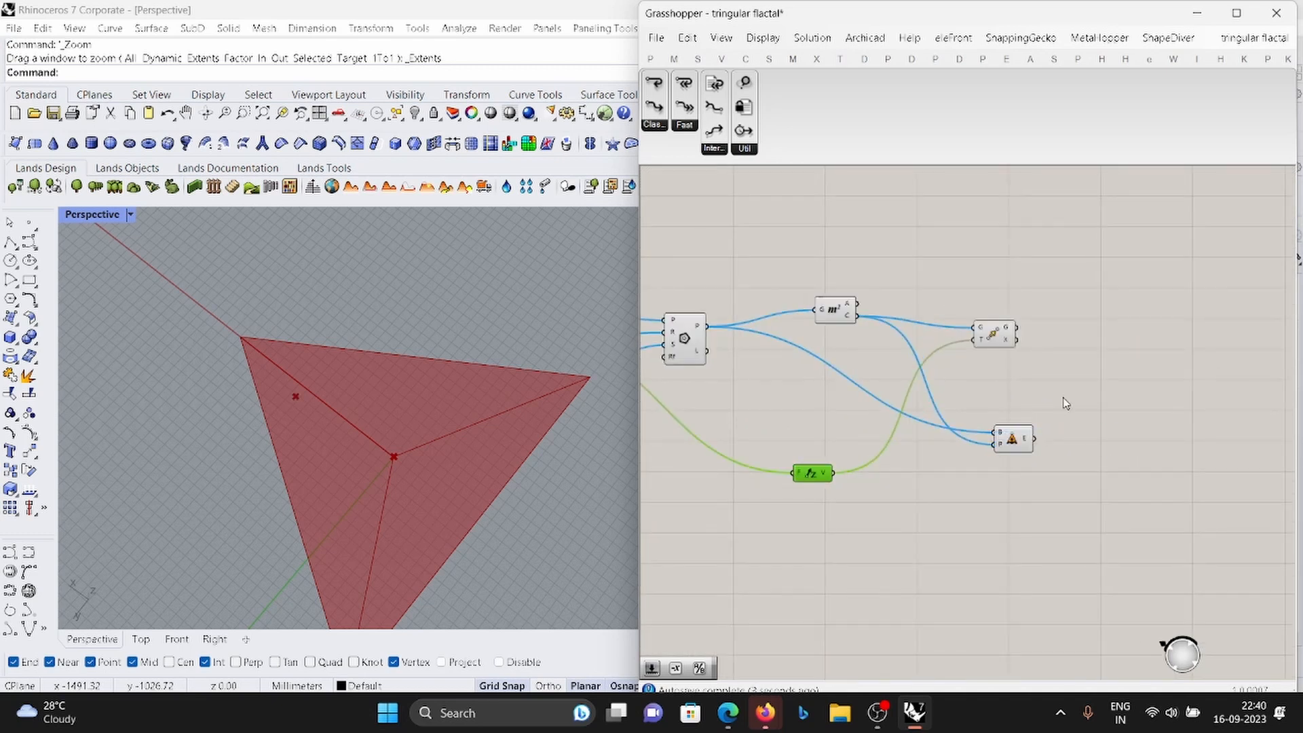
Connect the moved centroid to Extrude Point's point input in place of the original centroid, and inspect the pyramid.
drag(1012, 438, 1119, 482)
scroll(1031, 335, up, 2)
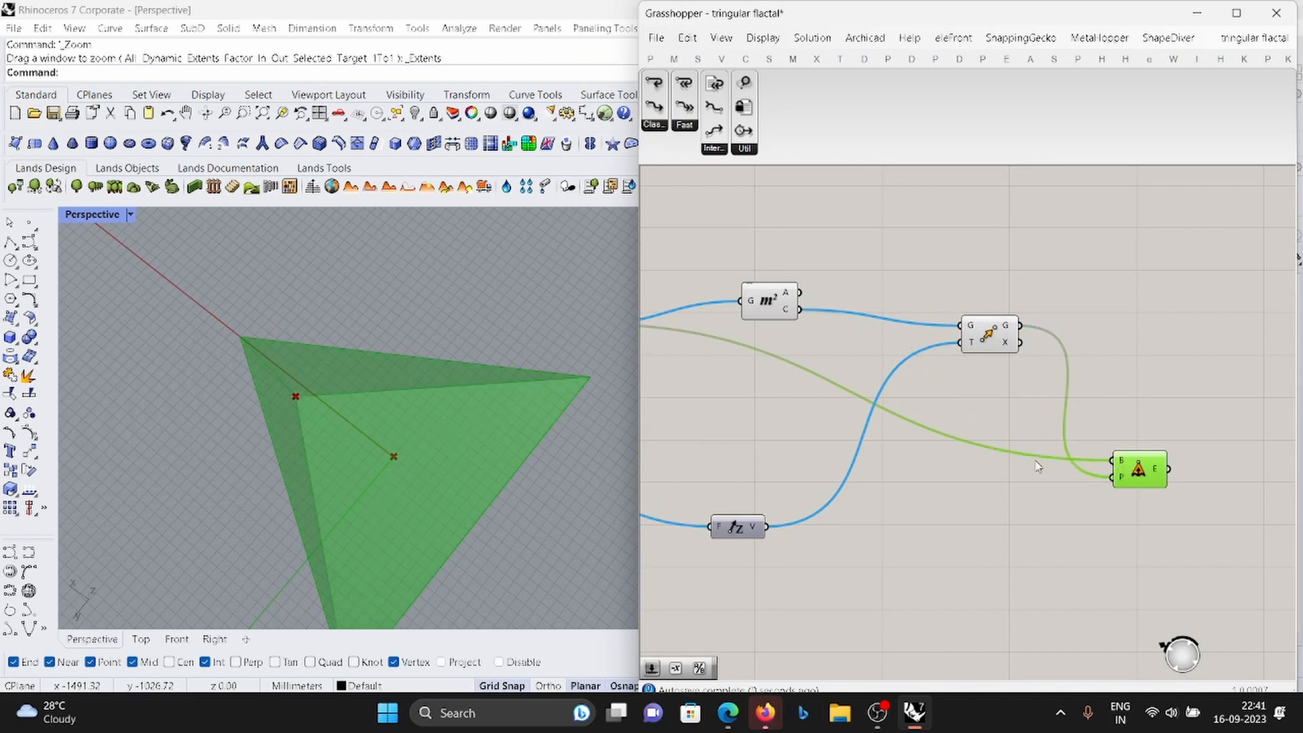
scroll(473, 384, down, 5)
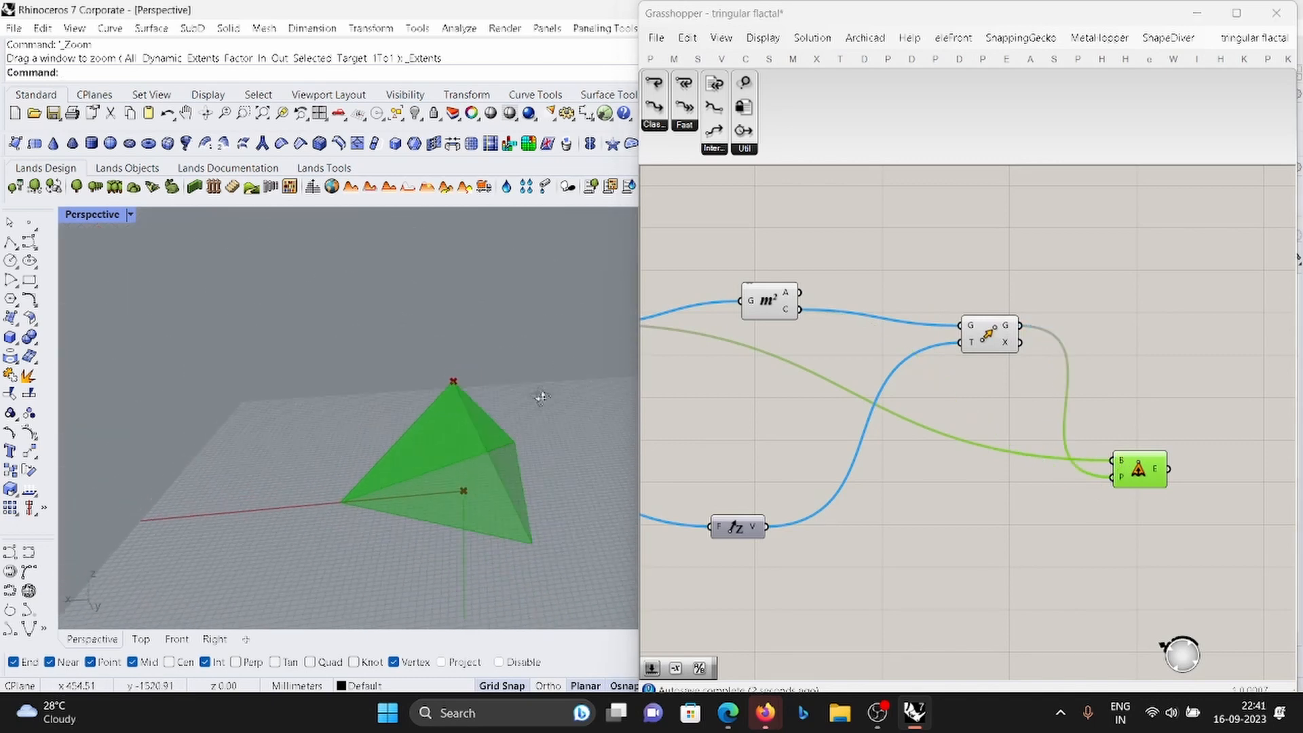
Examine the extruded pyramid from several angles and check it against the polygon's segments slider.
scroll(478, 467, up, 6)
right_drag(485, 486, 499, 458)
scroll(1184, 492, down, 3)
scroll(835, 441, up, 4)
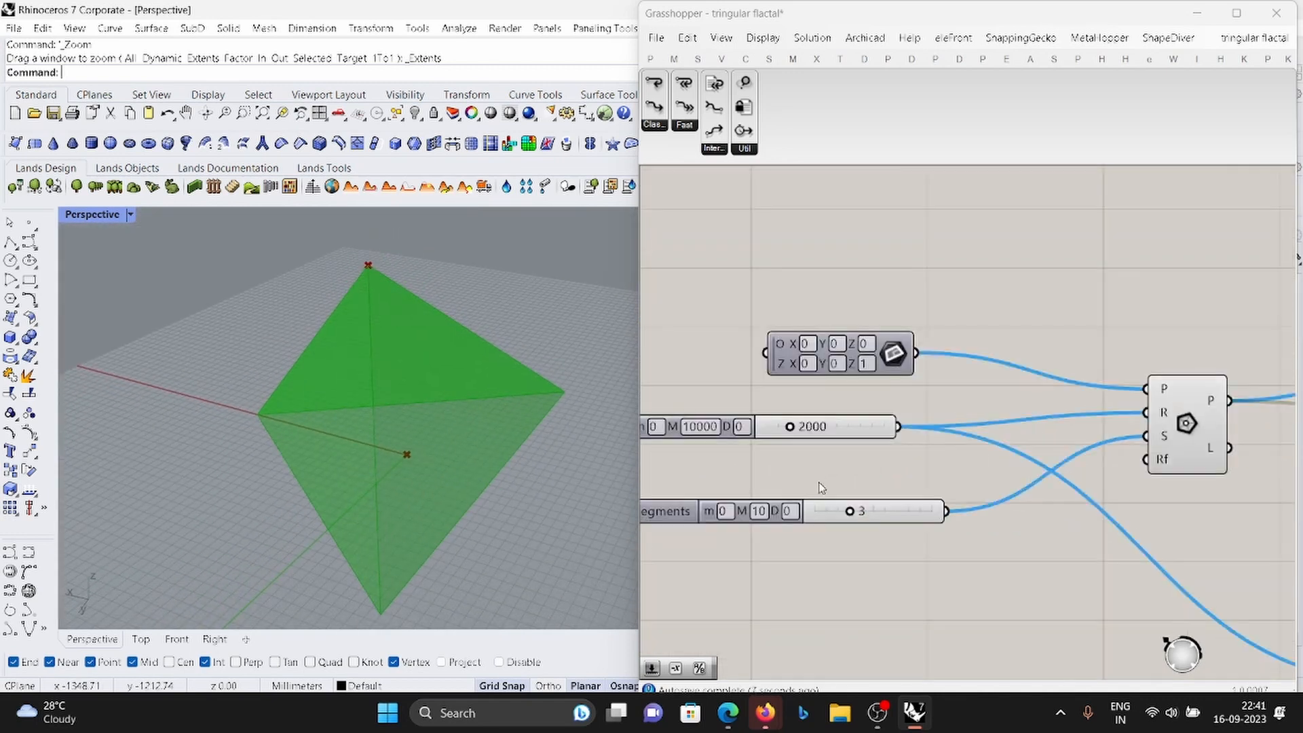
mouse_move(856, 512)
mouse_down()
mouse_move(892, 517)
mouse_move(848, 520)
mouse_up()
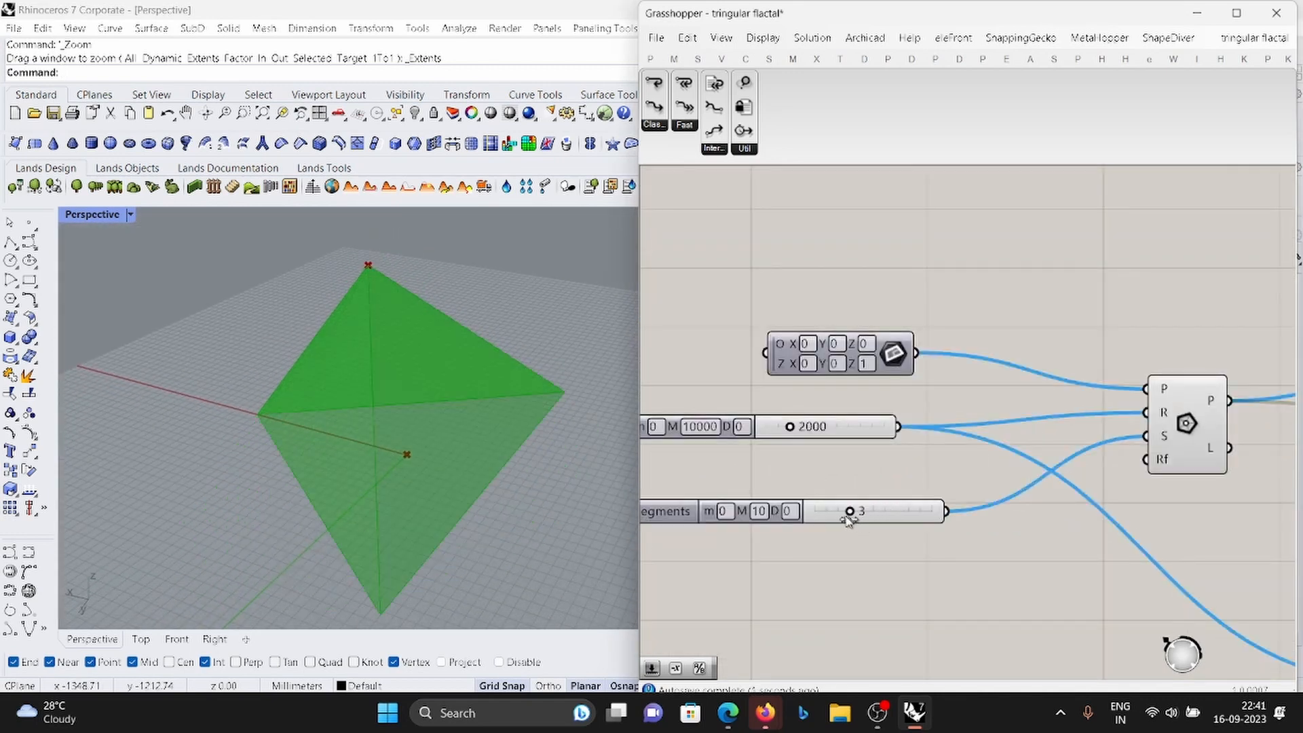
right_drag(537, 427, 506, 482)
scroll(500, 490, down, 5)
scroll(852, 427, down, 9)
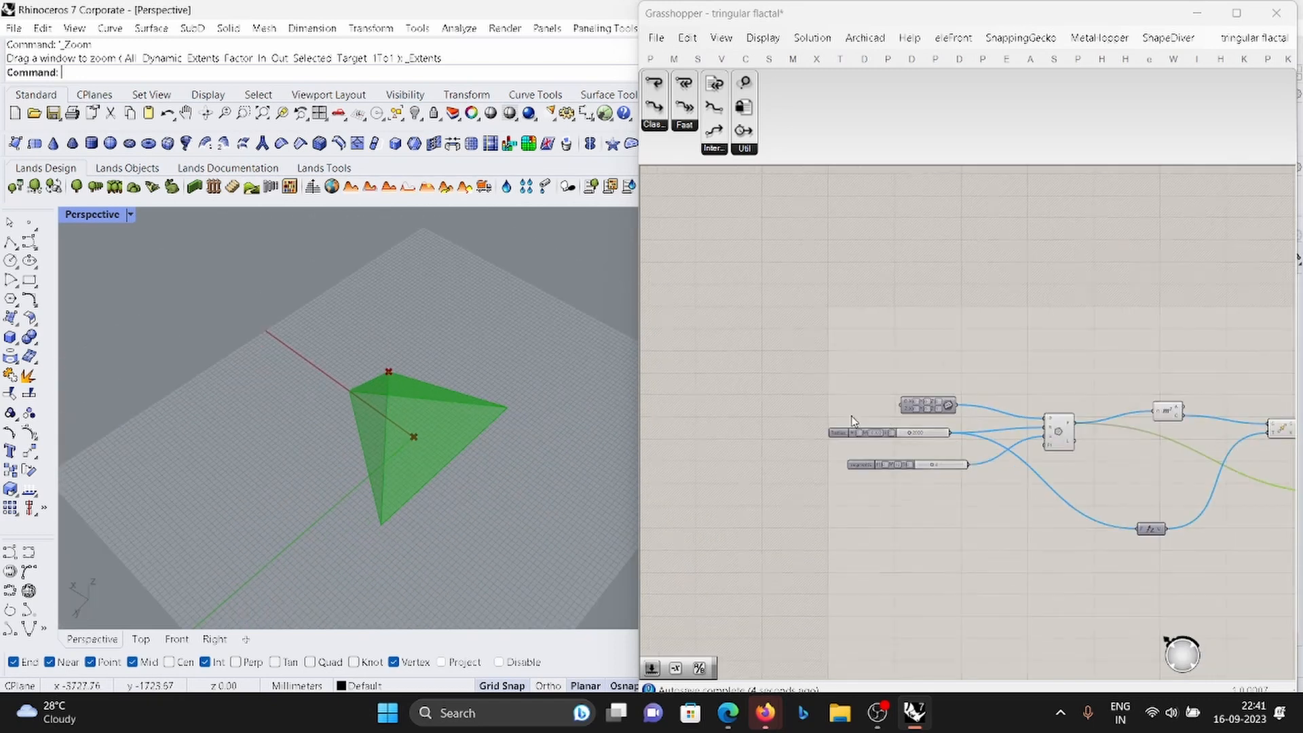
Add a Mesh Brep component after Extrude Point and connect the extrusion to its brep input.
scroll(1059, 483, up, 5)
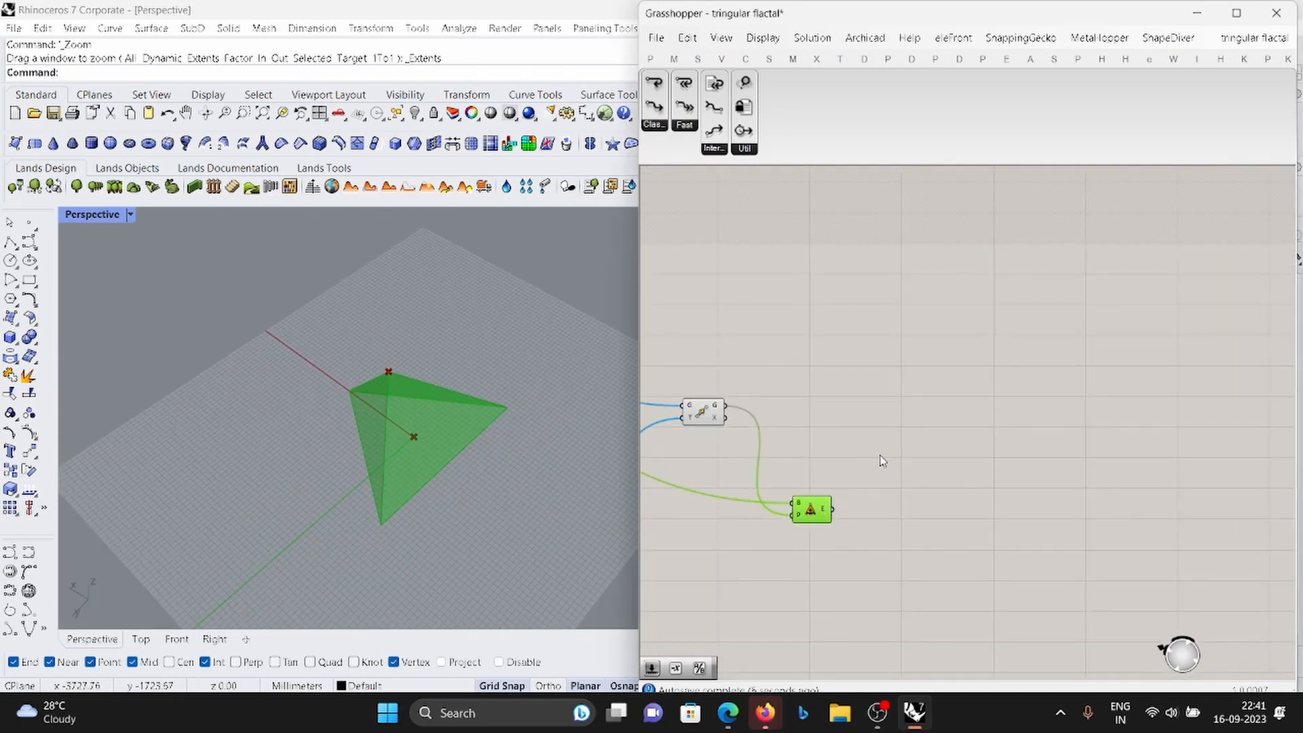
scroll(825, 510, down, 1)
scroll(902, 468, up, 2)
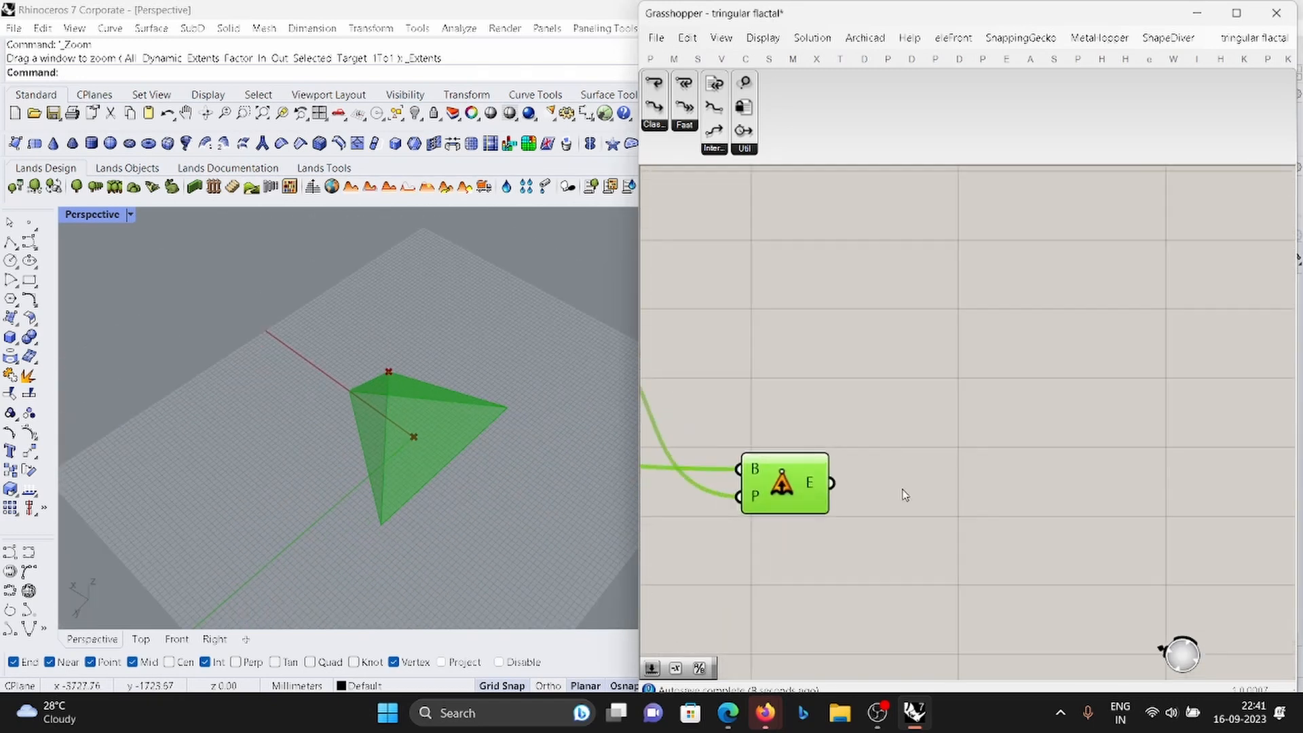
click(910, 495)
double_click(981, 495)
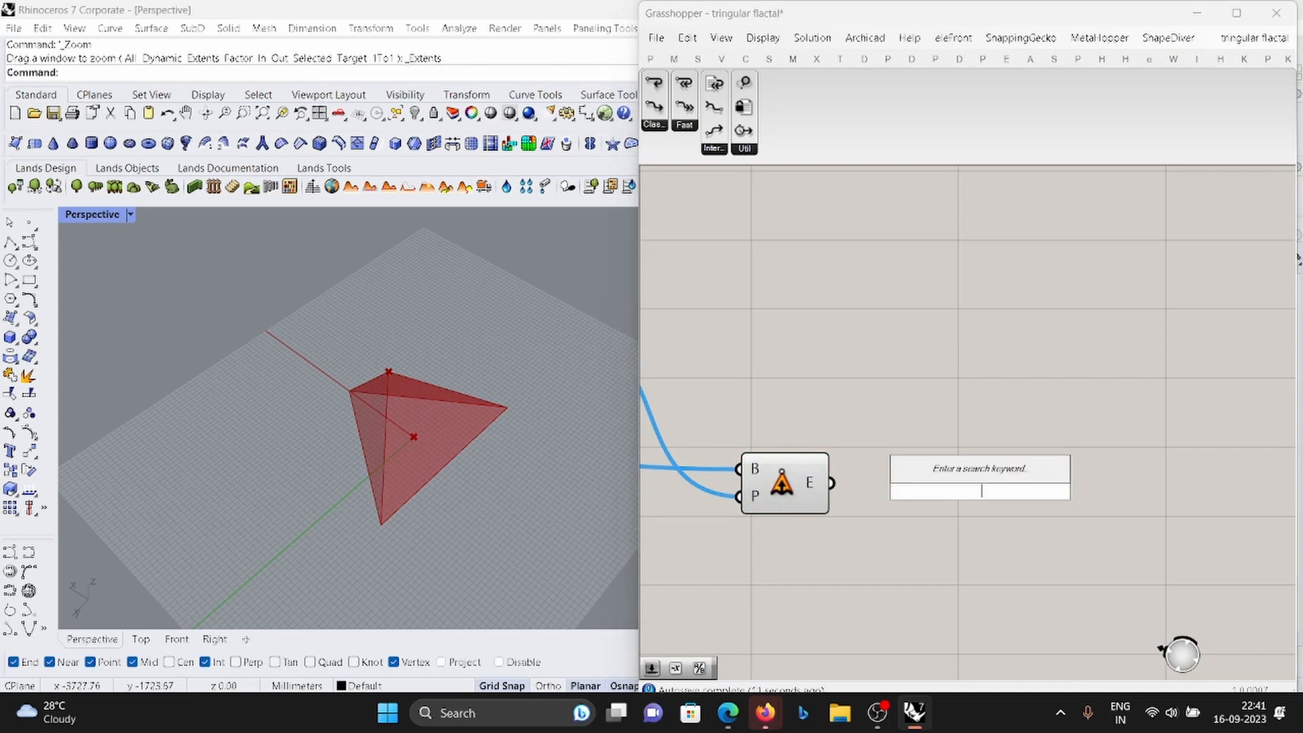
text(brep)
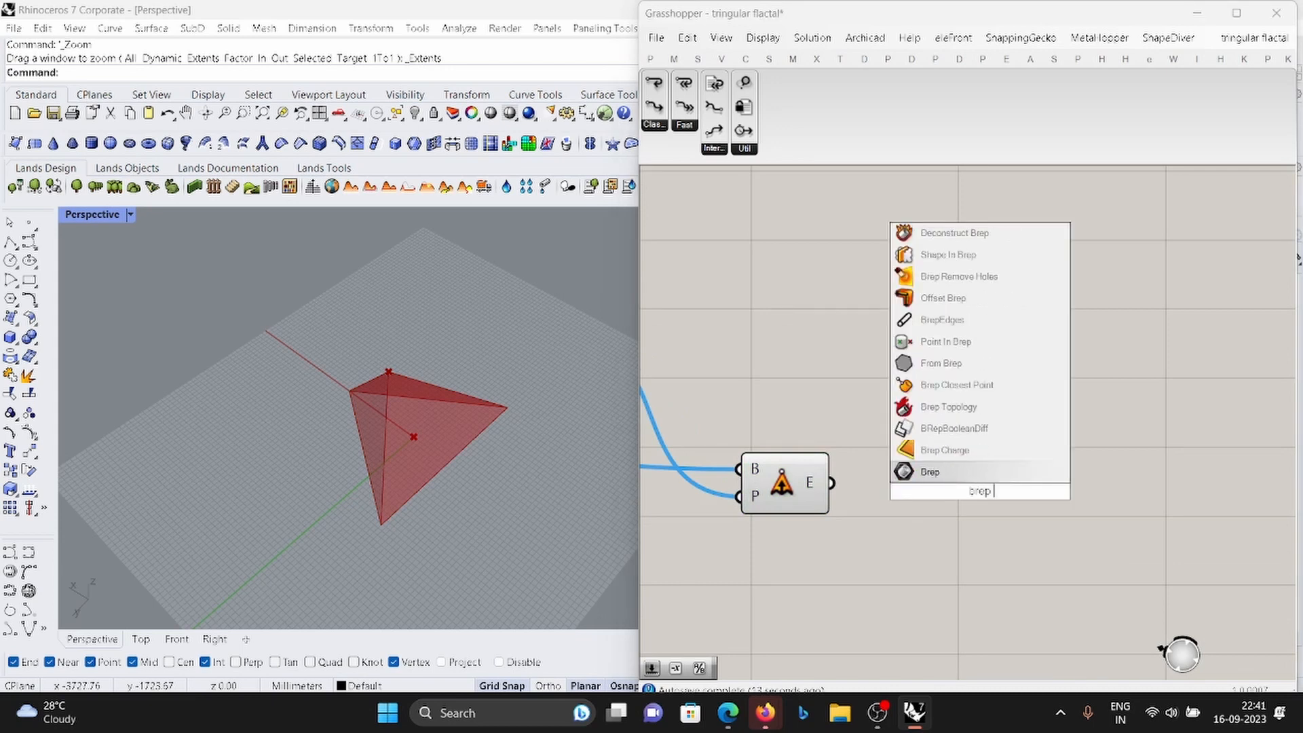
text( mesh)
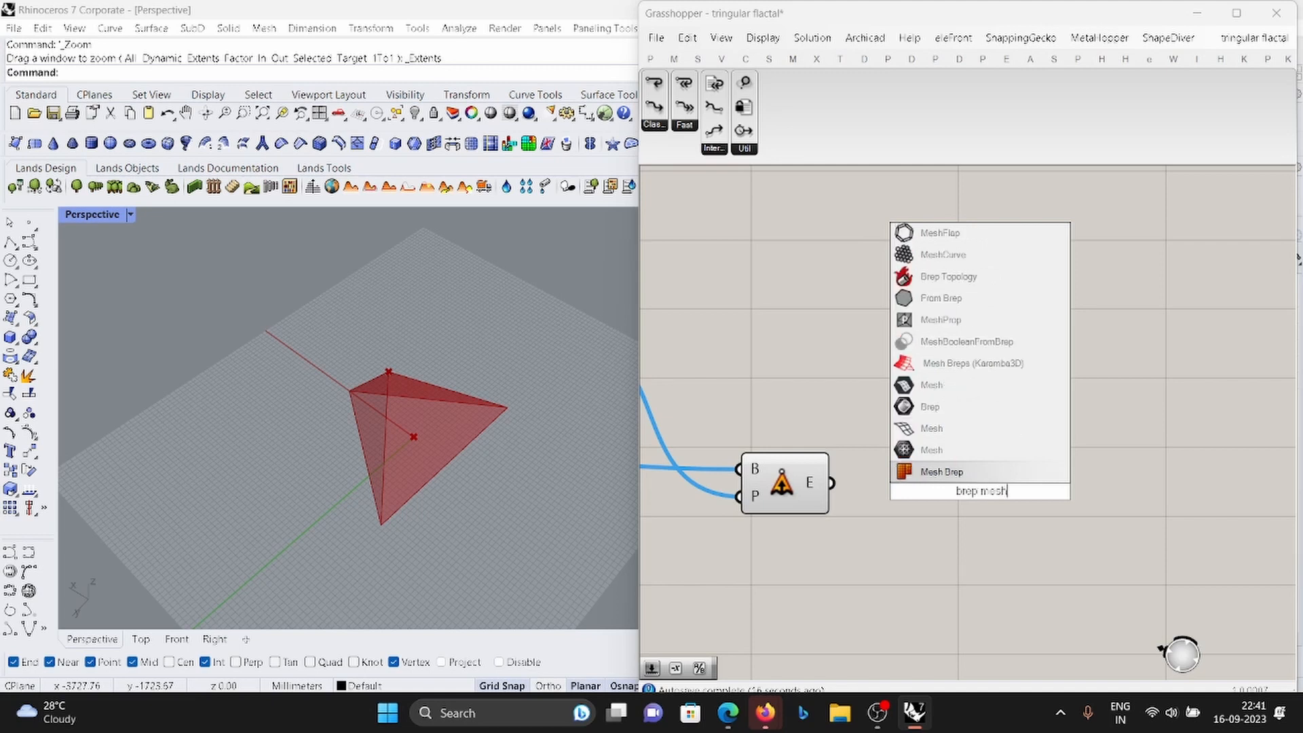
key(Return)
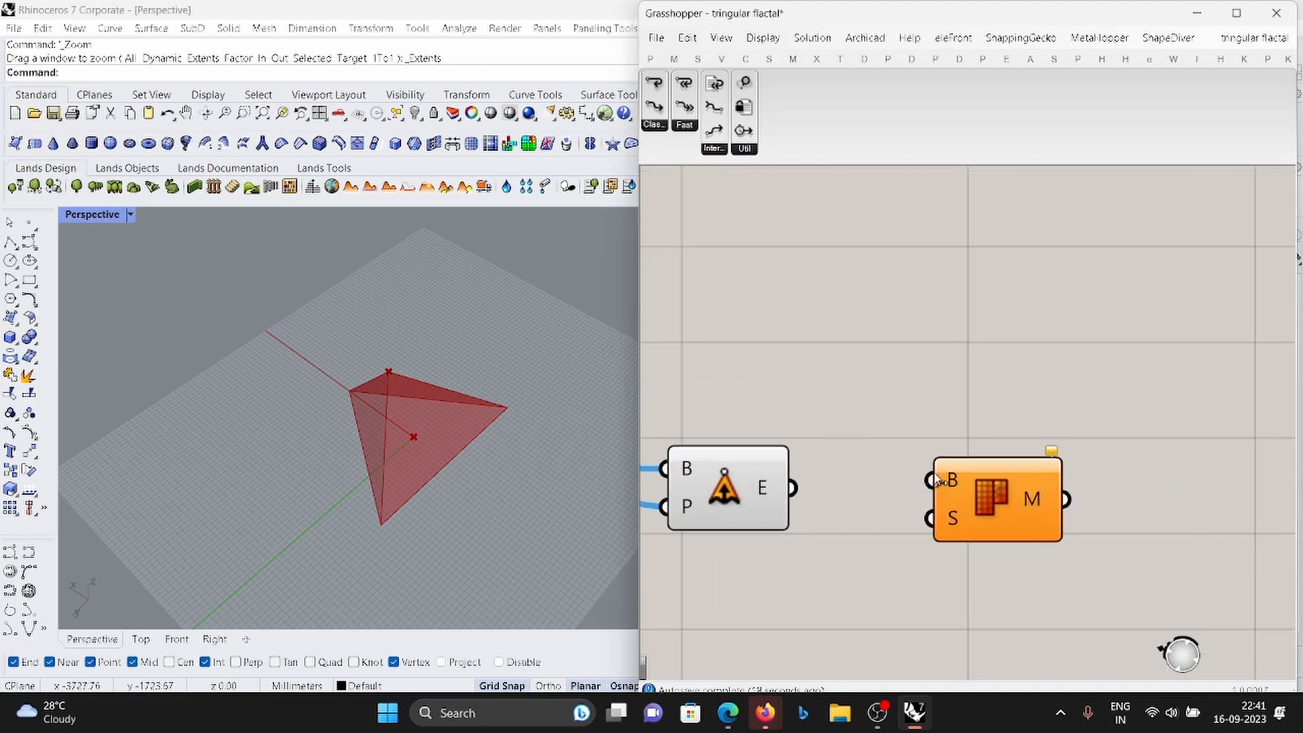
drag(831, 483, 935, 473)
scroll(978, 472, up, 1)
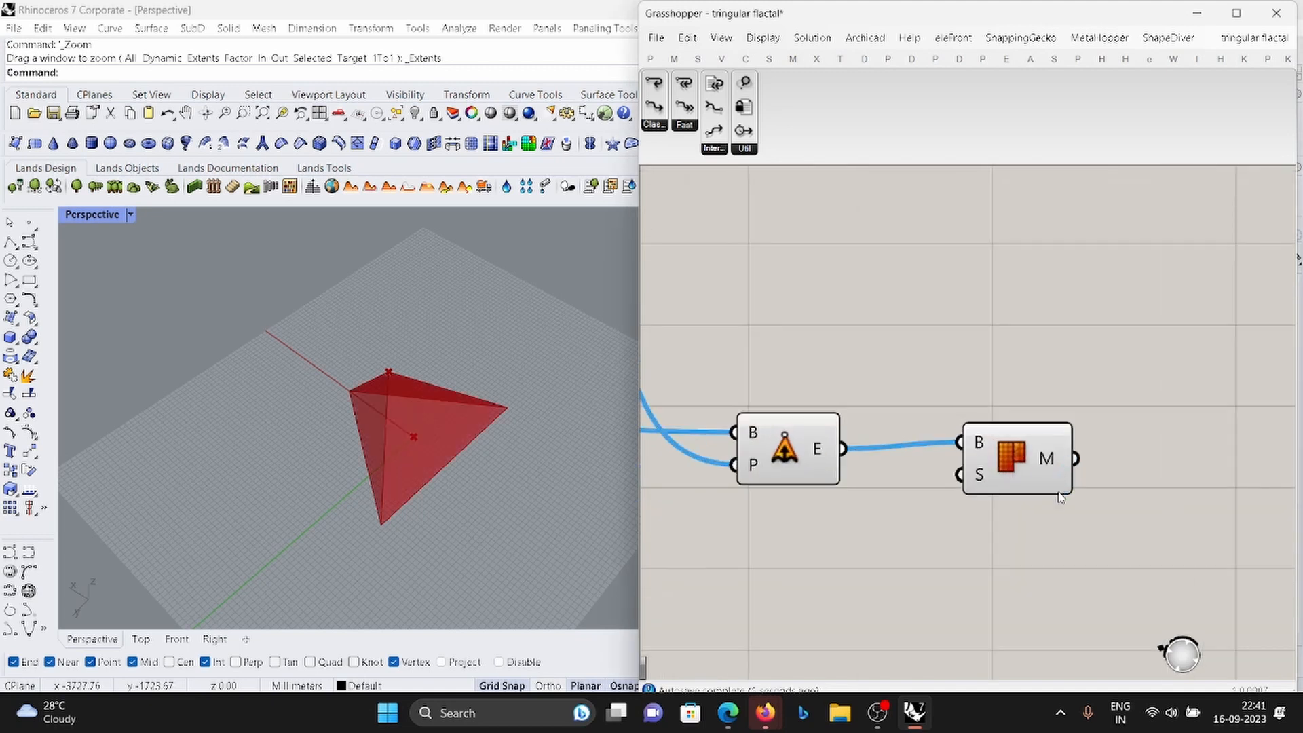
Turn off the preview of all components upstream of Mesh Brep.
click(1006, 463)
scroll(989, 543, down, 3)
drag(989, 543, 658, 342)
scroll(928, 385, down, 2)
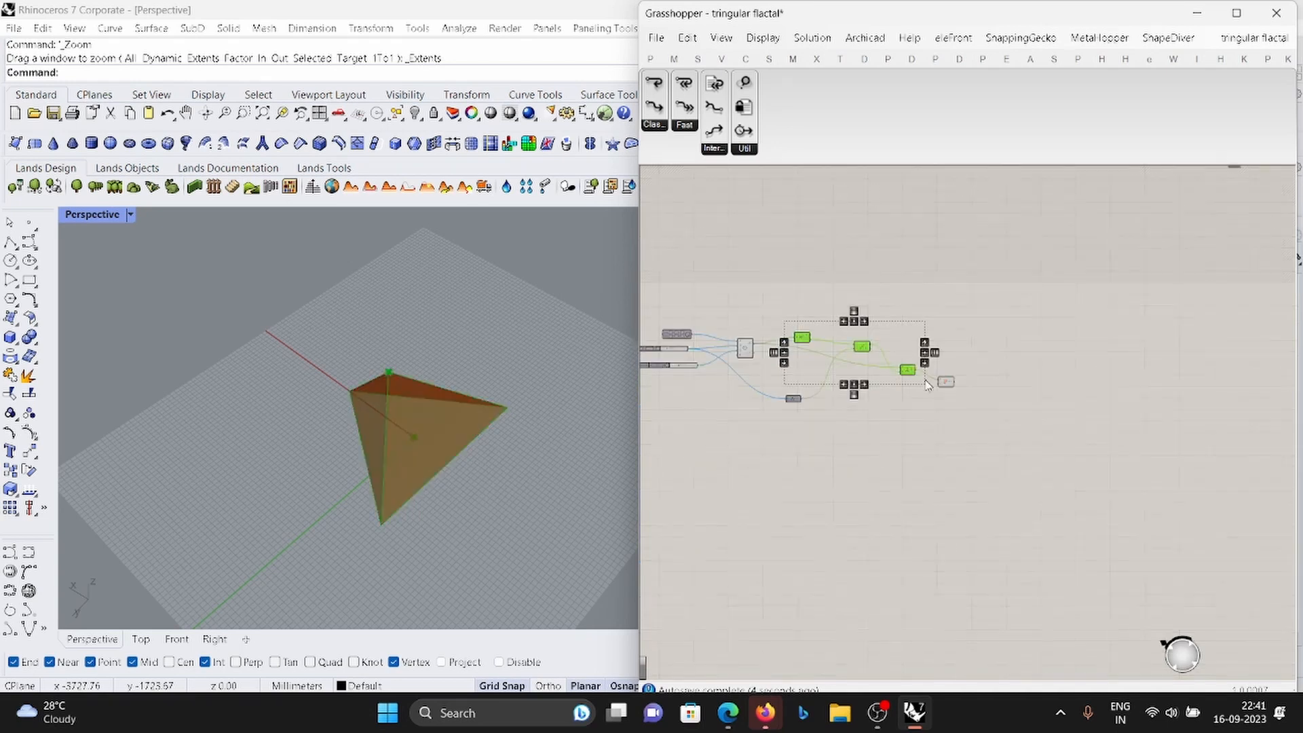
drag(928, 385, 634, 295)
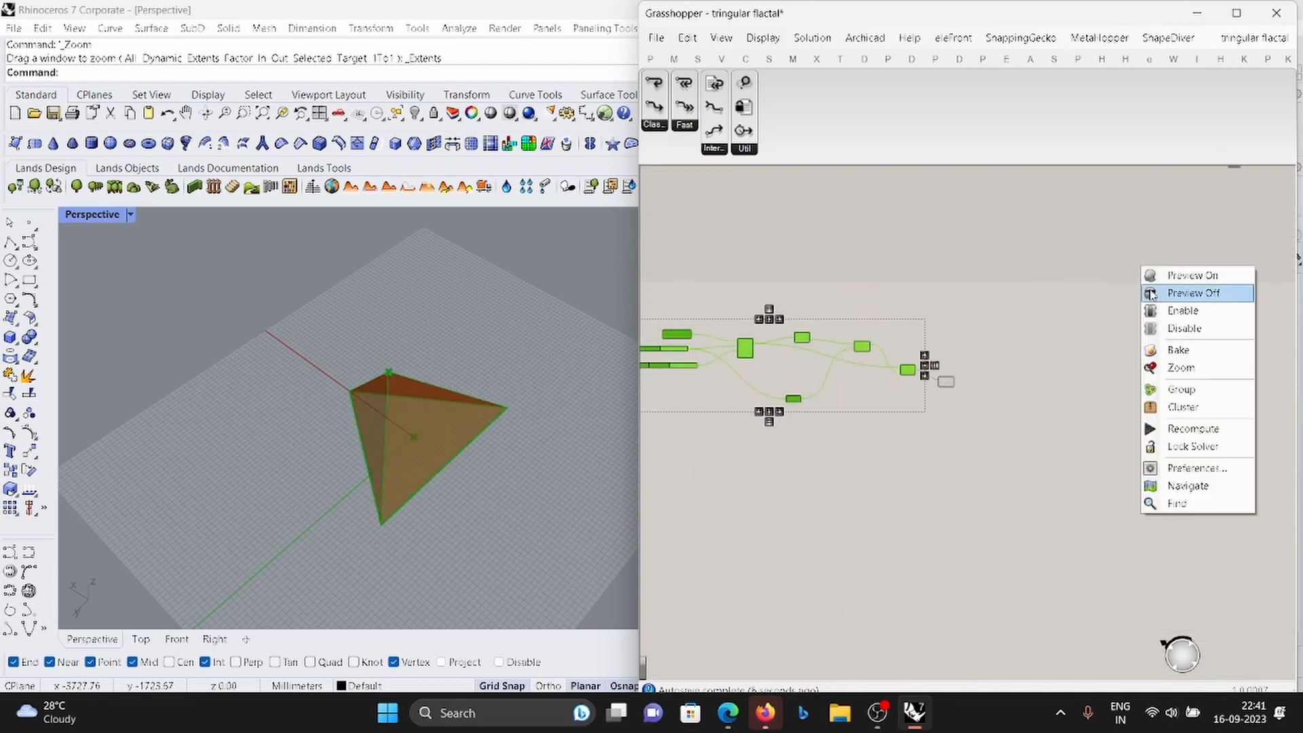
click(1192, 292)
scroll(990, 378, up, 5)
scroll(1000, 409, down, 3)
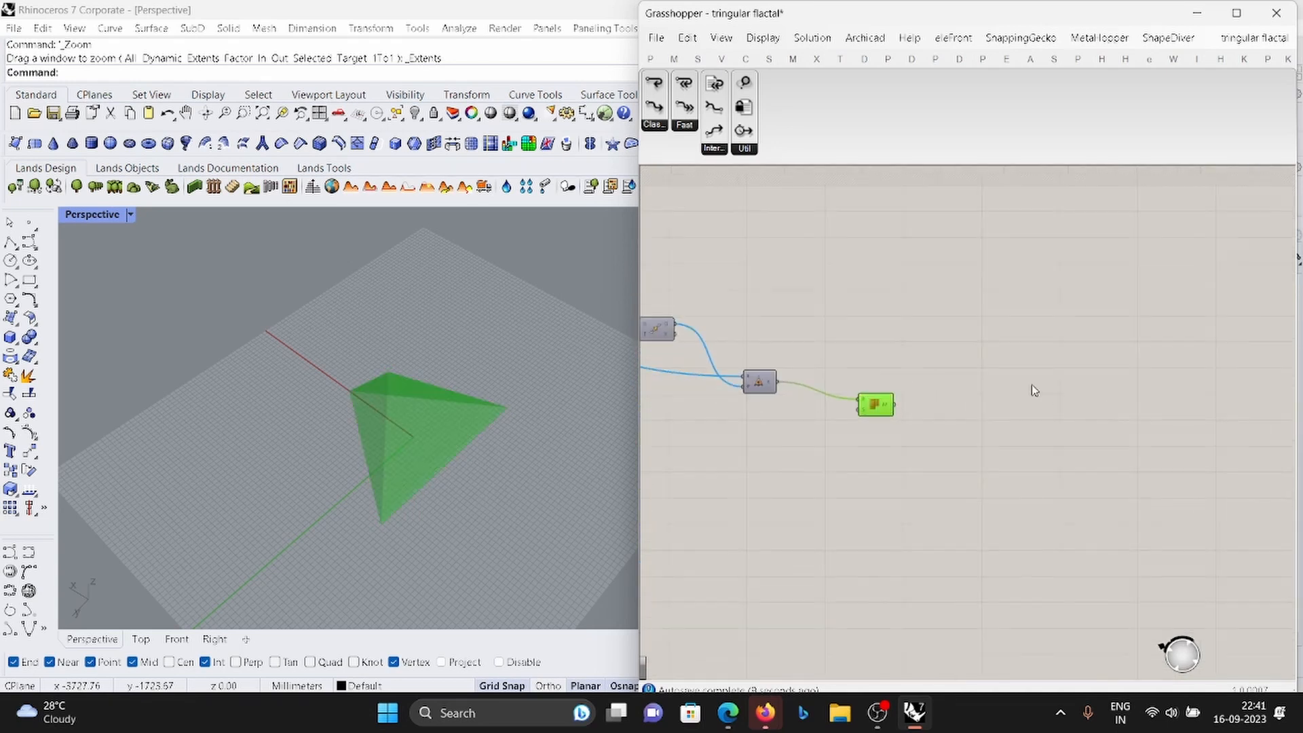
Place the classic Loop End and Loop Start components on the canvas near Mesh Brep.
double_click(992, 365)
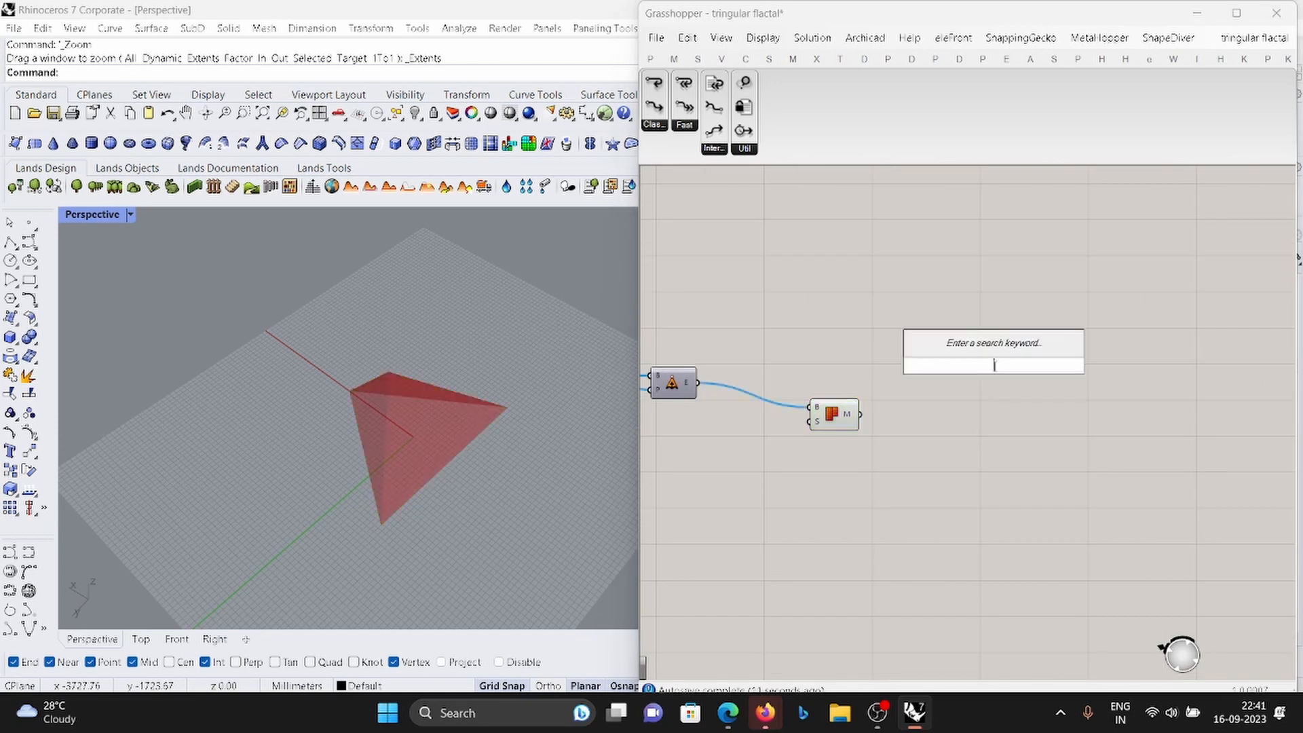
drag(654, 82, 909, 291)
scroll(875, 307, up, 1)
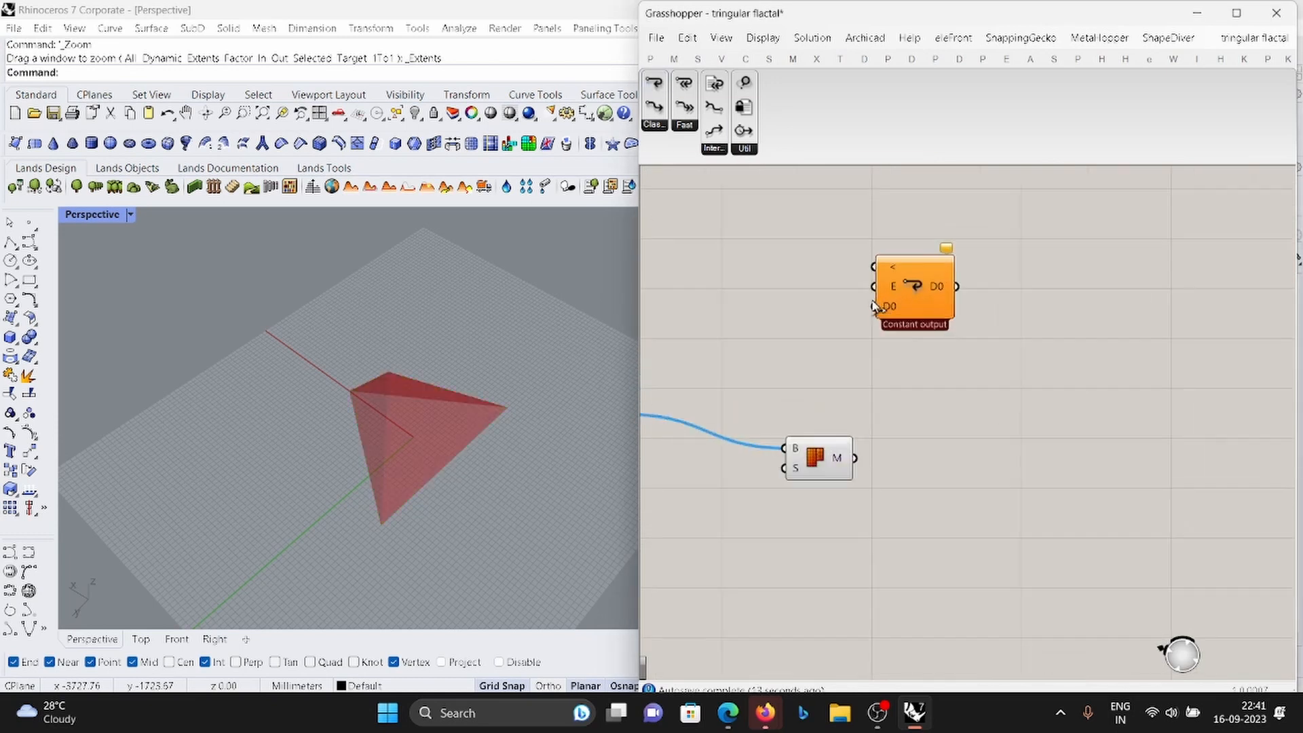
click(654, 128)
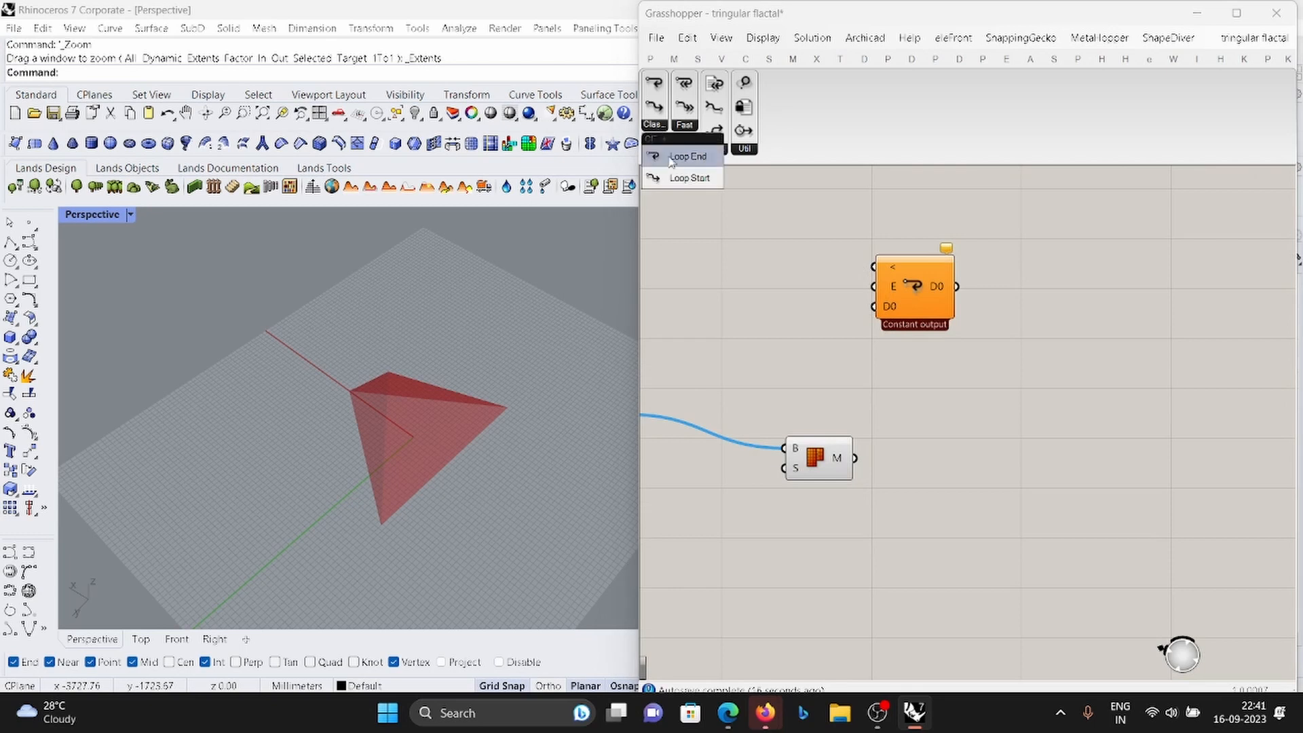
drag(688, 178, 790, 285)
scroll(883, 269, down, 3)
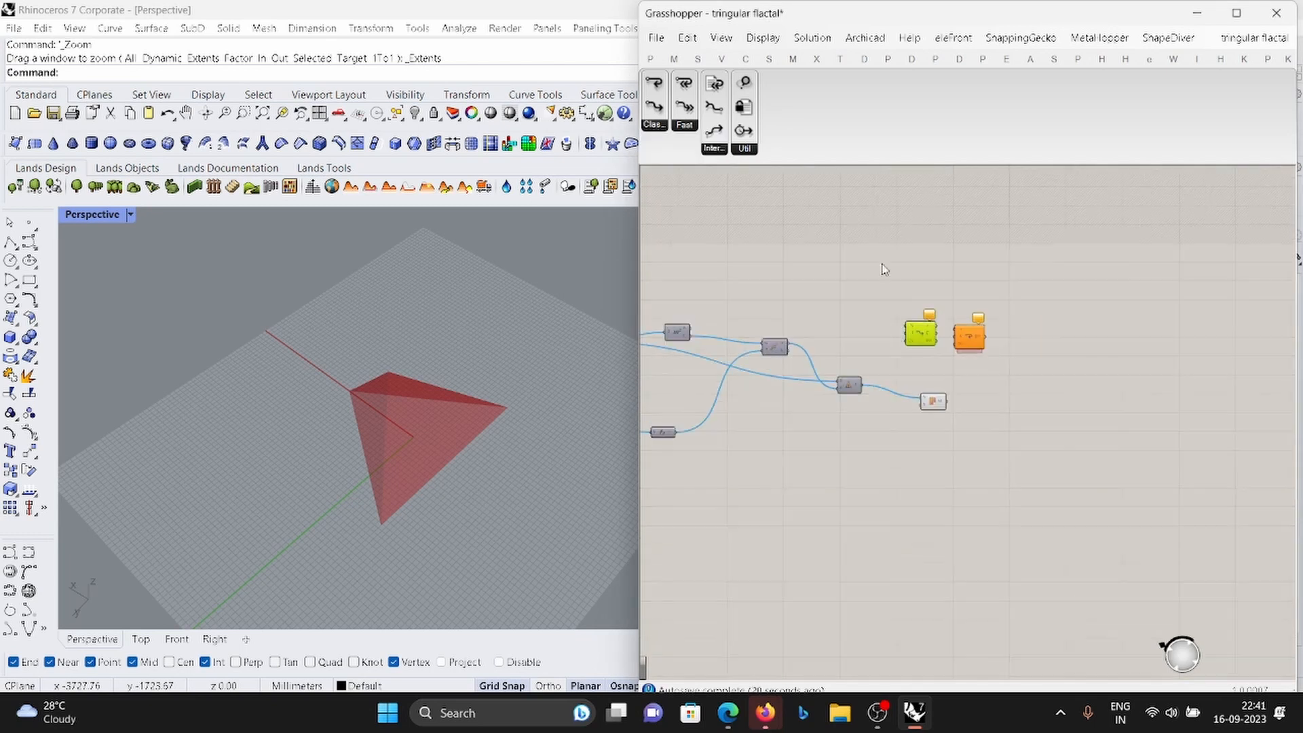
Place the Bifocals utility on the canvas to label every component with its name.
click(646, 61)
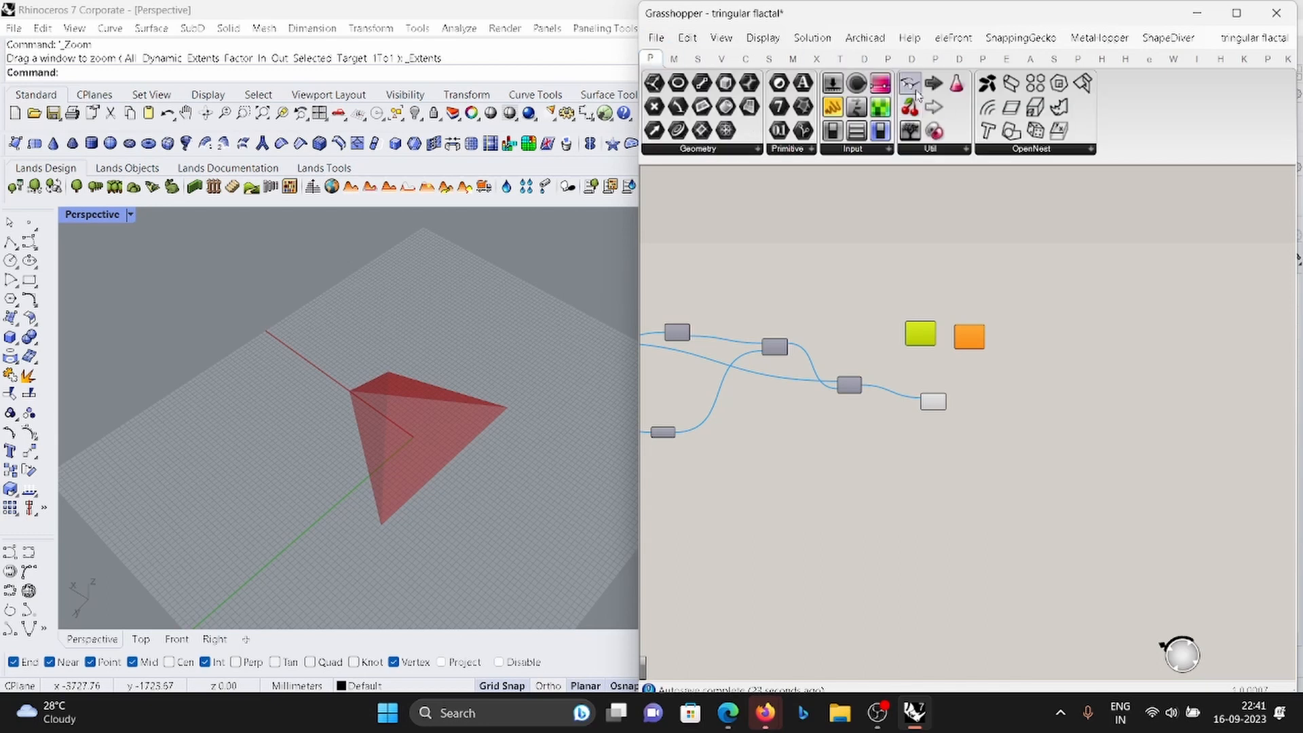
drag(910, 82, 697, 268)
scroll(759, 271, up, 3)
right_drag(1153, 340, 780, 319)
scroll(1157, 328, up, 3)
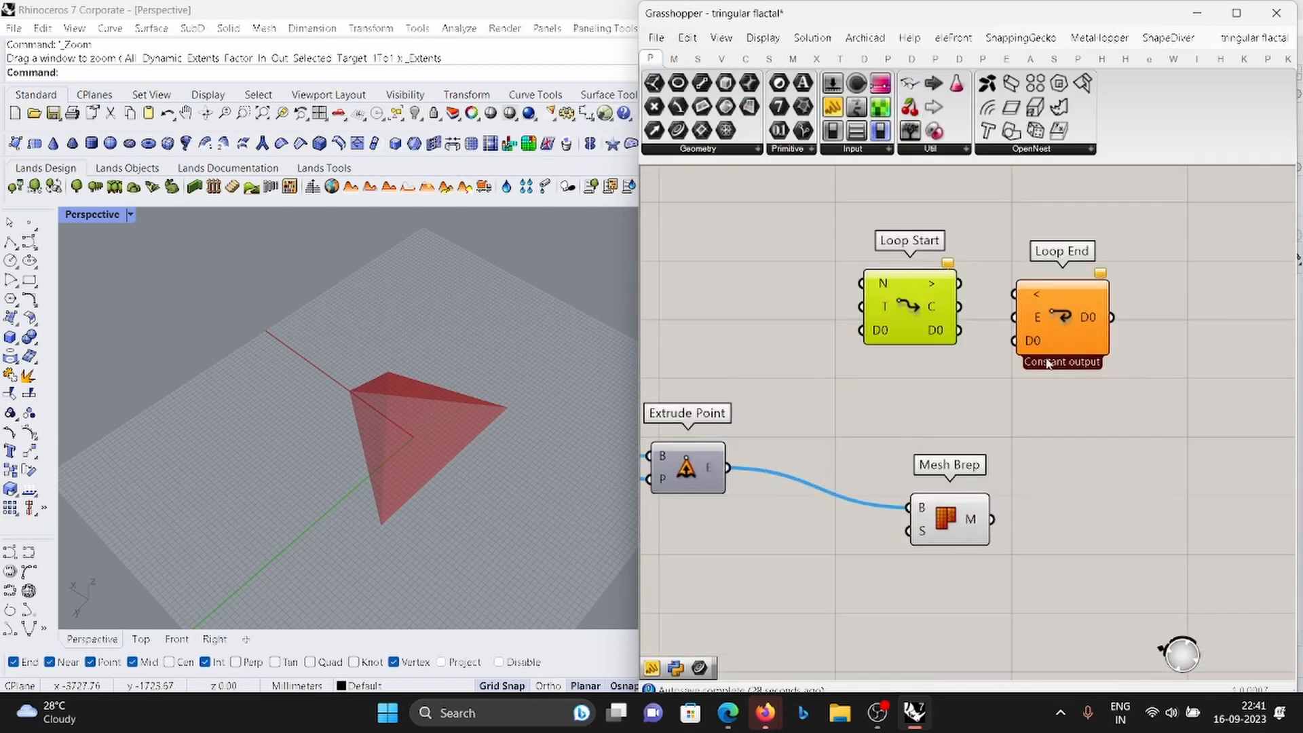
Space Loop End farther away from Loop Start and connect Mesh Brep's mesh output to Loop Start's D0 input.
click(1047, 364)
scroll(1041, 363, down, 3)
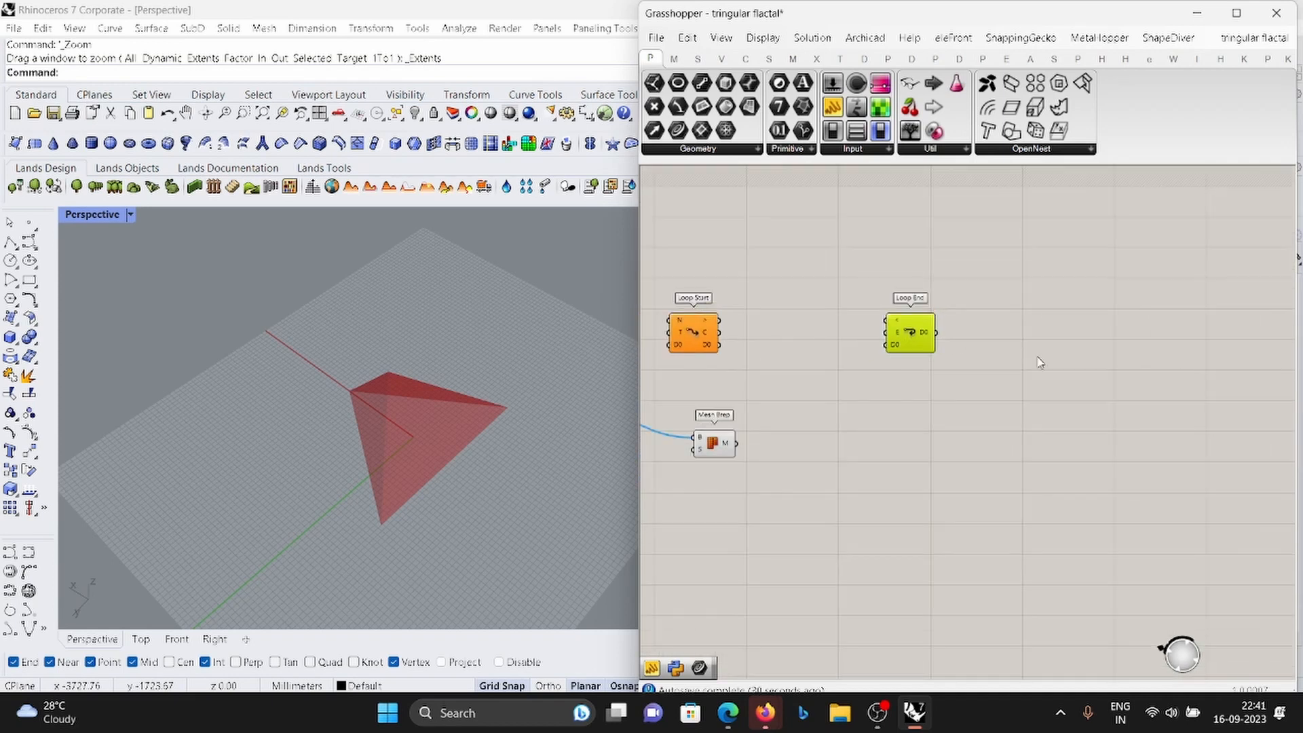
drag(897, 331, 1037, 329)
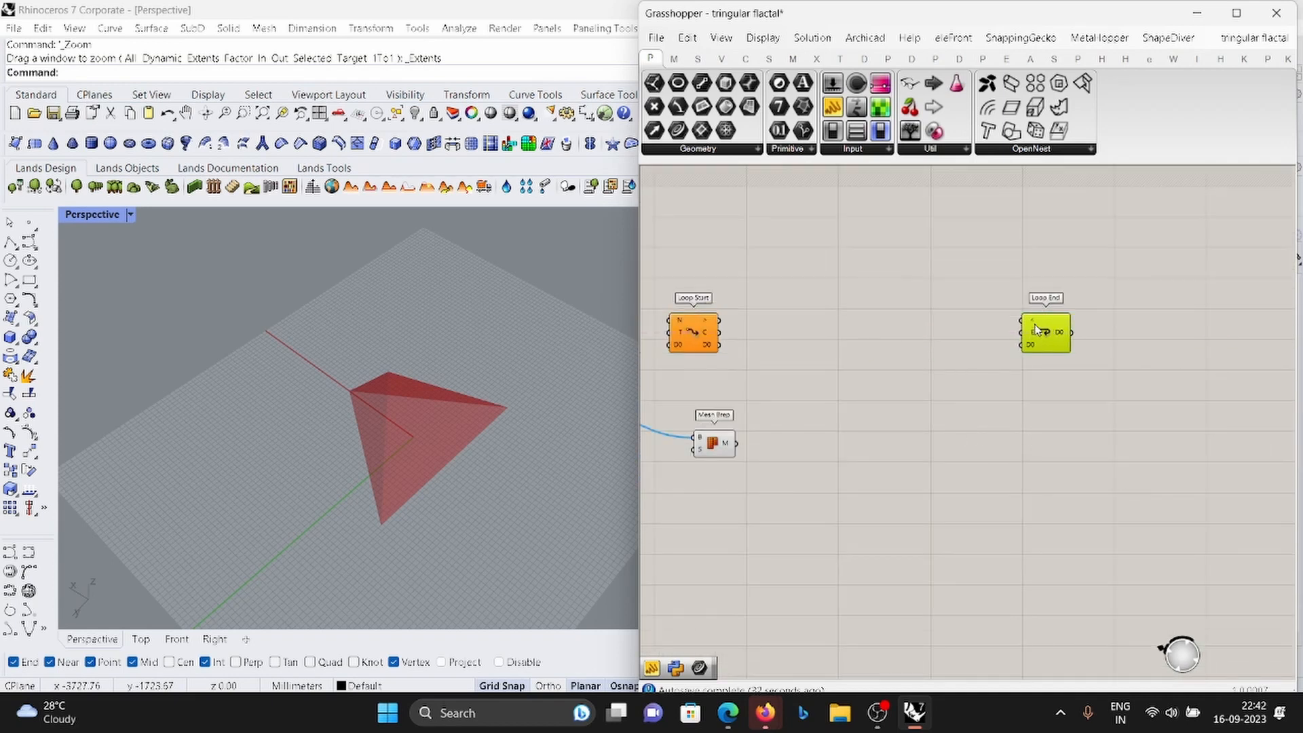
drag(670, 334, 826, 371)
scroll(736, 436, up, 2)
scroll(724, 375, down, 2)
scroll(766, 356, up, 3)
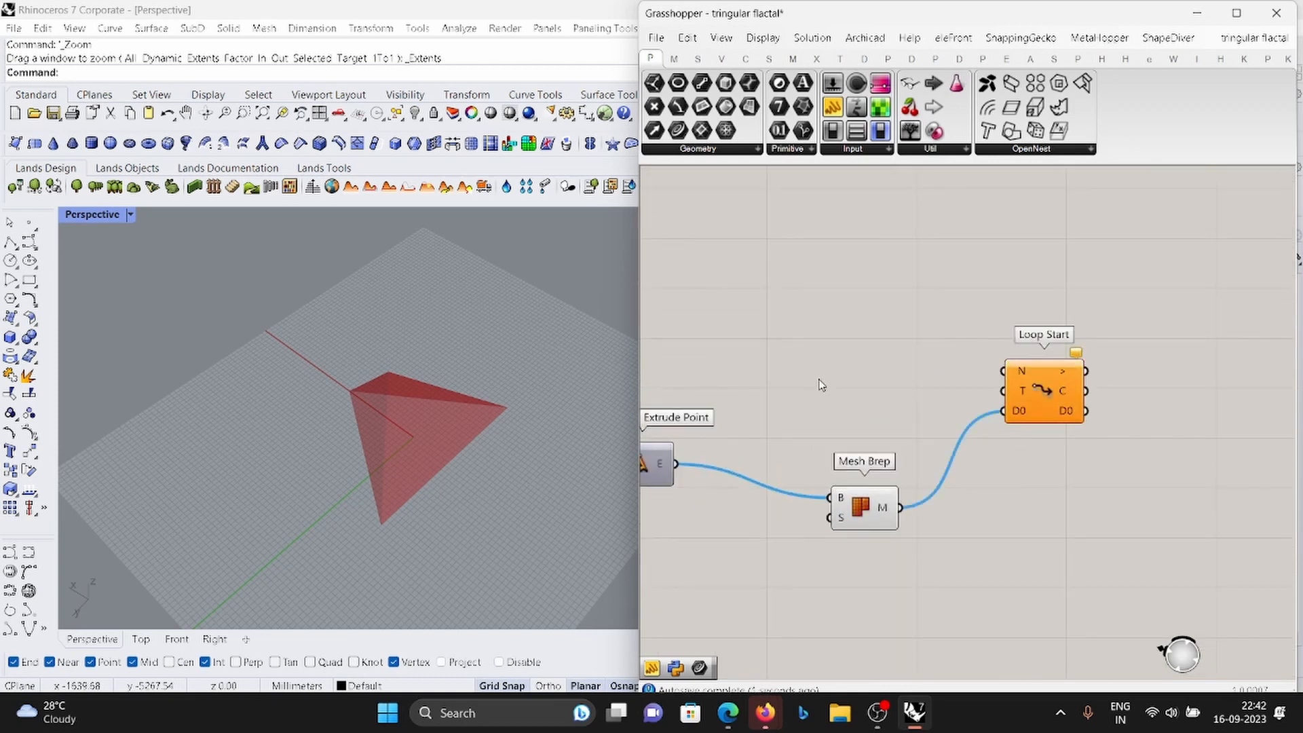
Add a number slider with the value 3 and connect it to Loop Start's N input.
double_click(819, 379)
text(3)
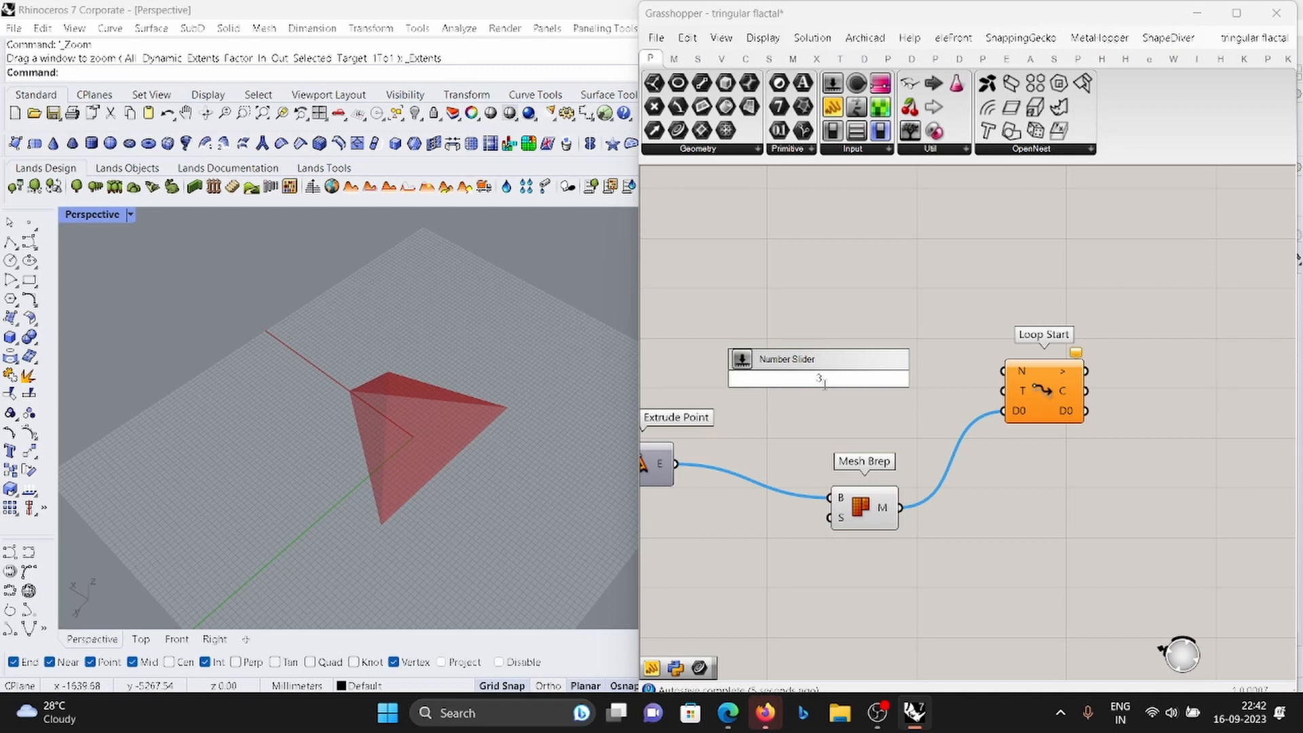
key(Return)
scroll(967, 357, up, 2)
drag(1022, 386, 828, 319)
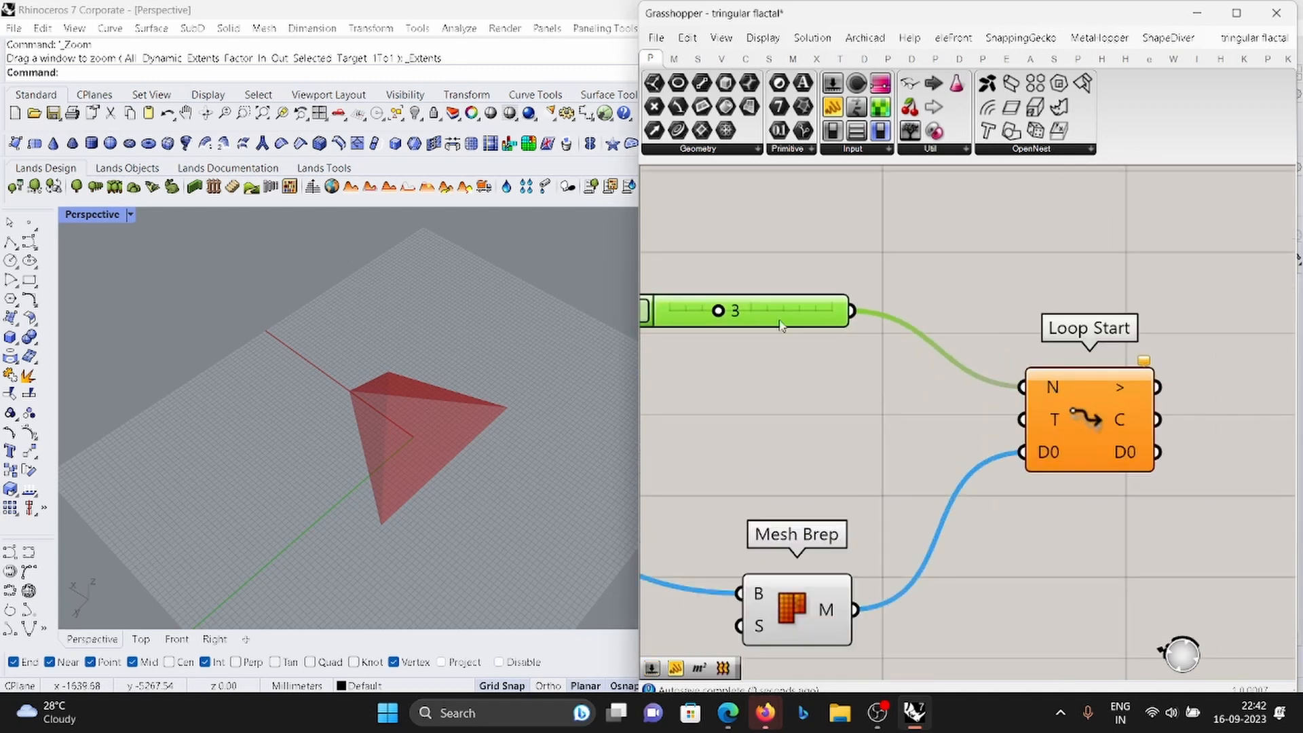
scroll(780, 316, down, 1)
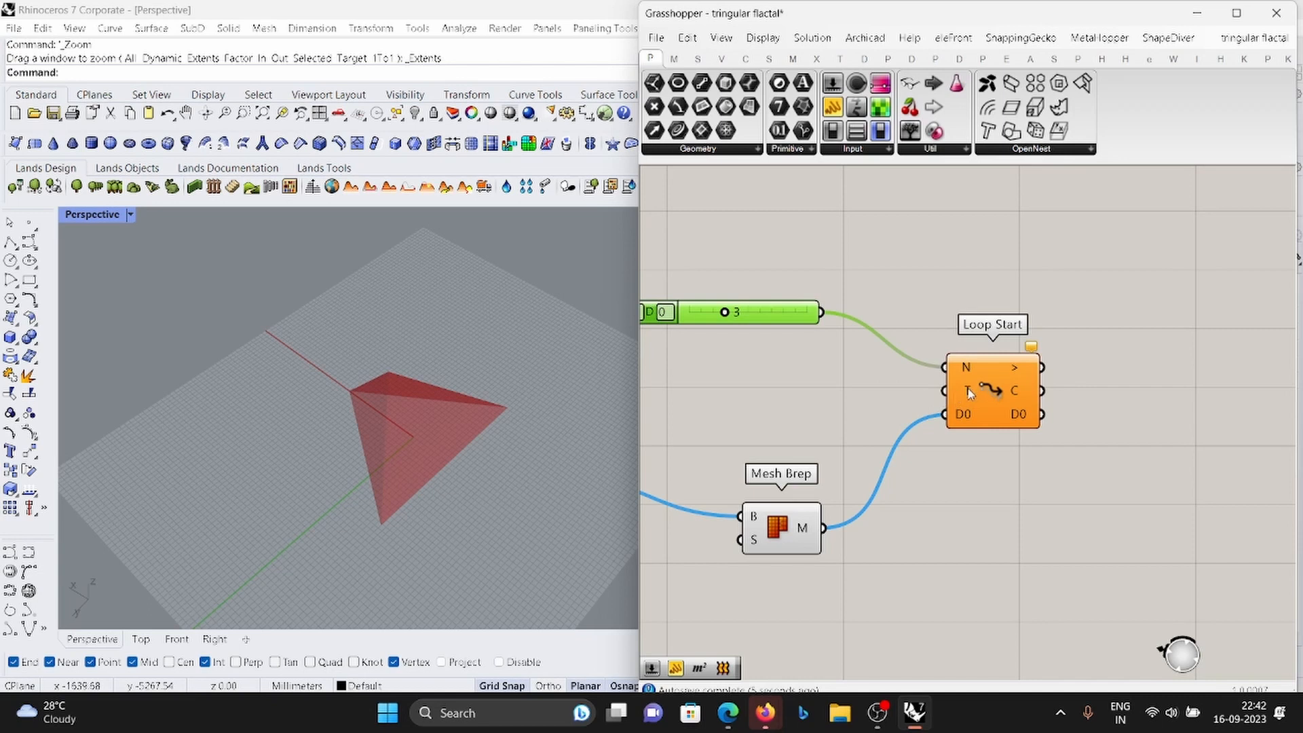
scroll(970, 394, down, 2)
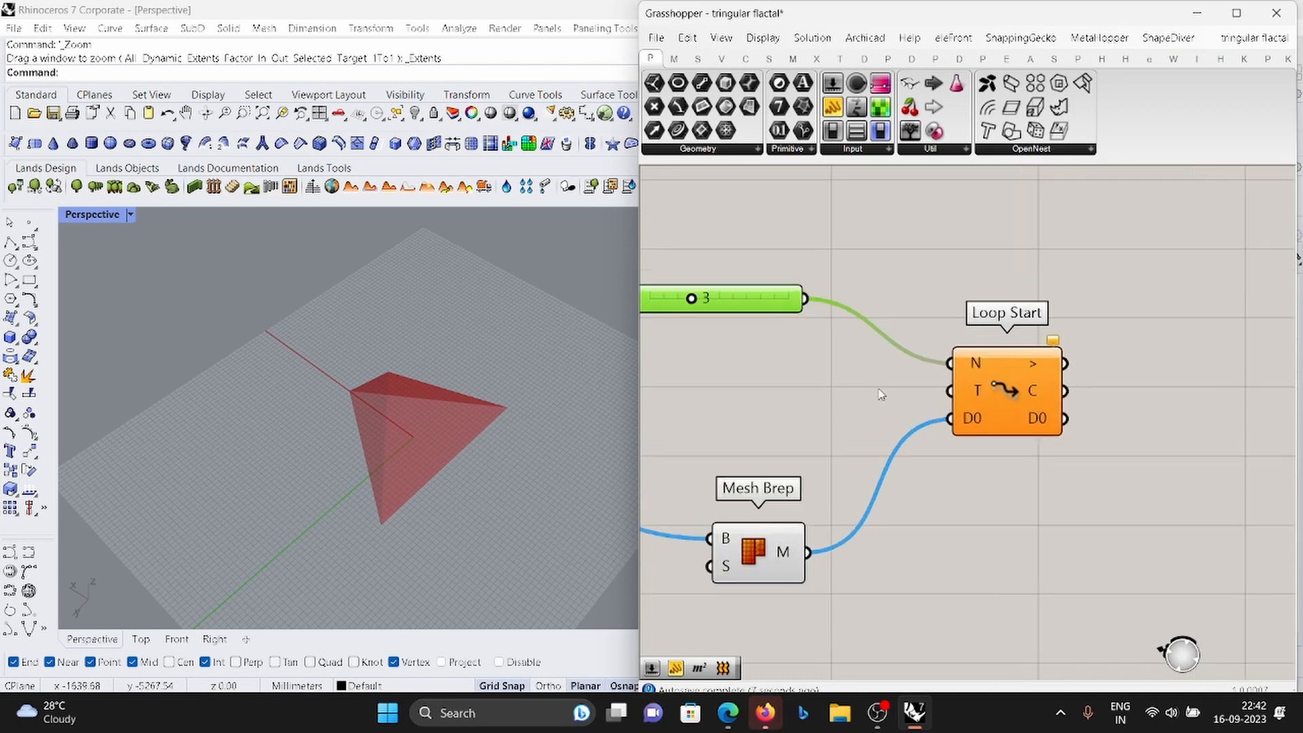
scroll(977, 393, up, 2)
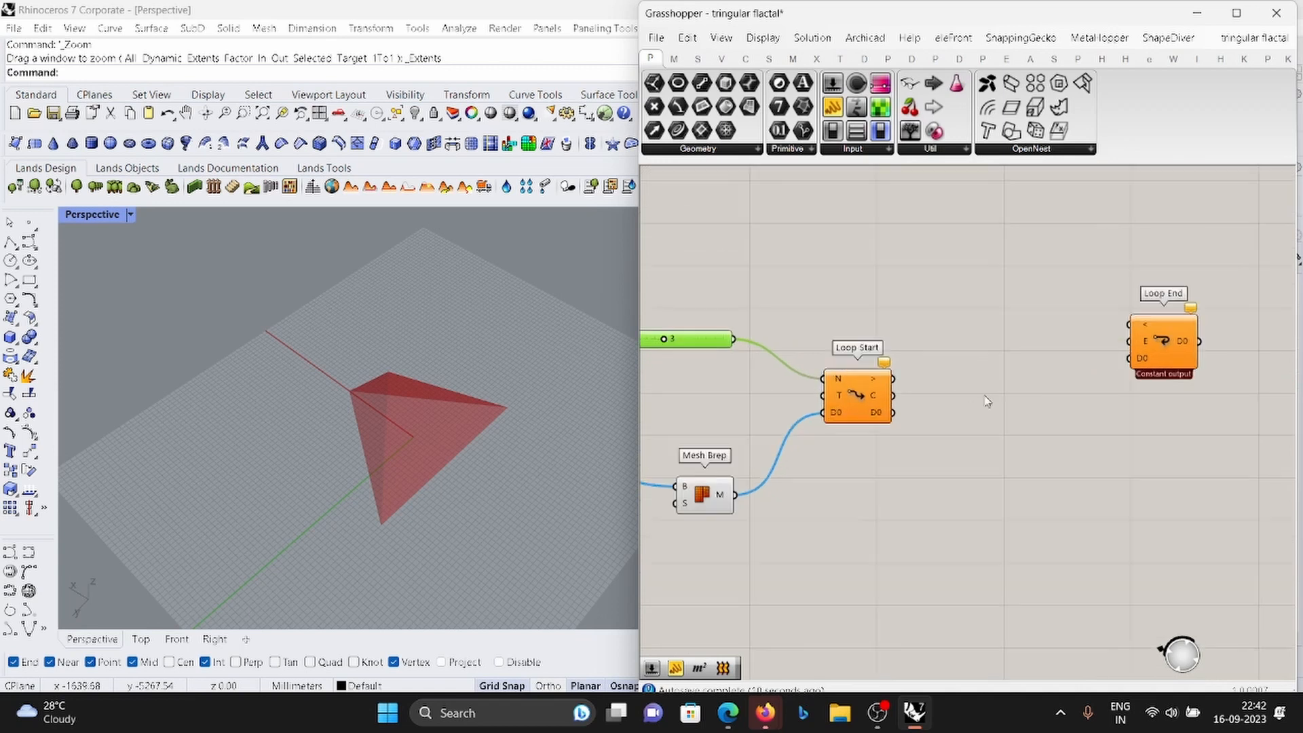
Rearrange the two loop components and link Loop Start's > output to Loop End's < input.
drag(1158, 342, 1182, 414)
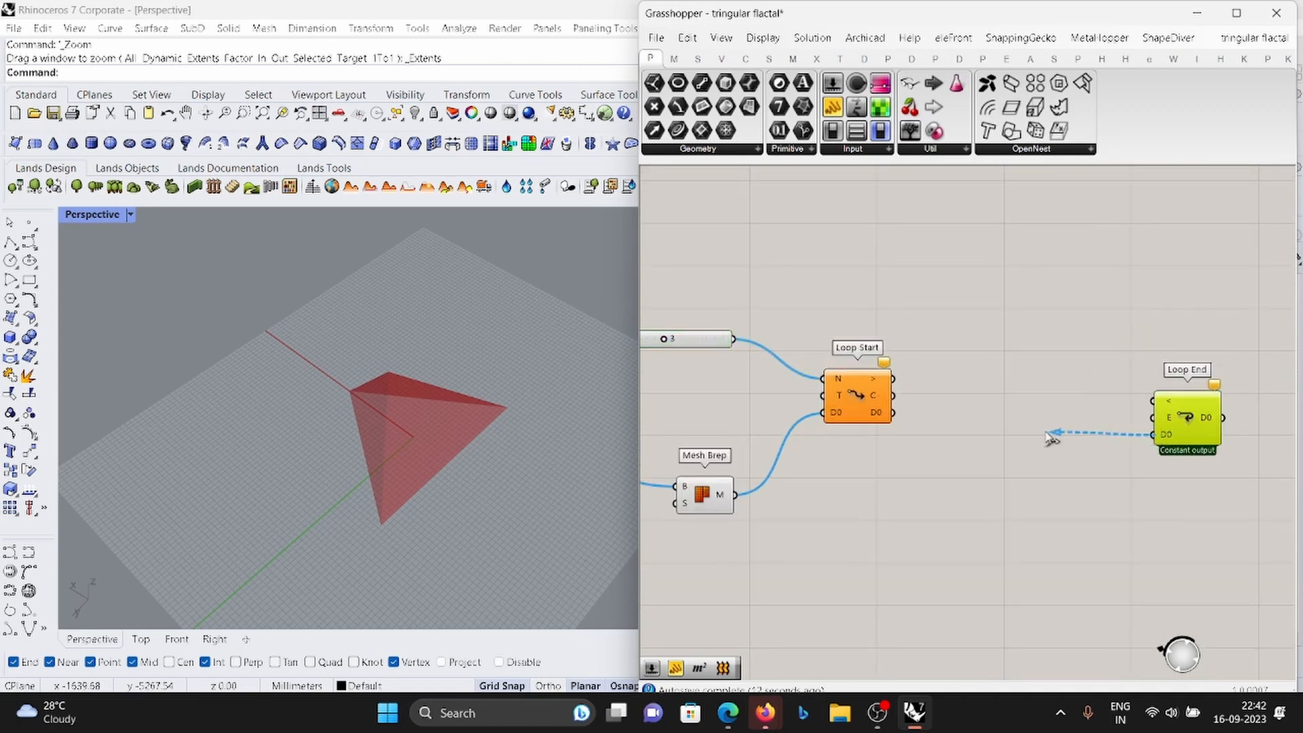
drag(1045, 433, 1024, 468)
drag(897, 399, 912, 402)
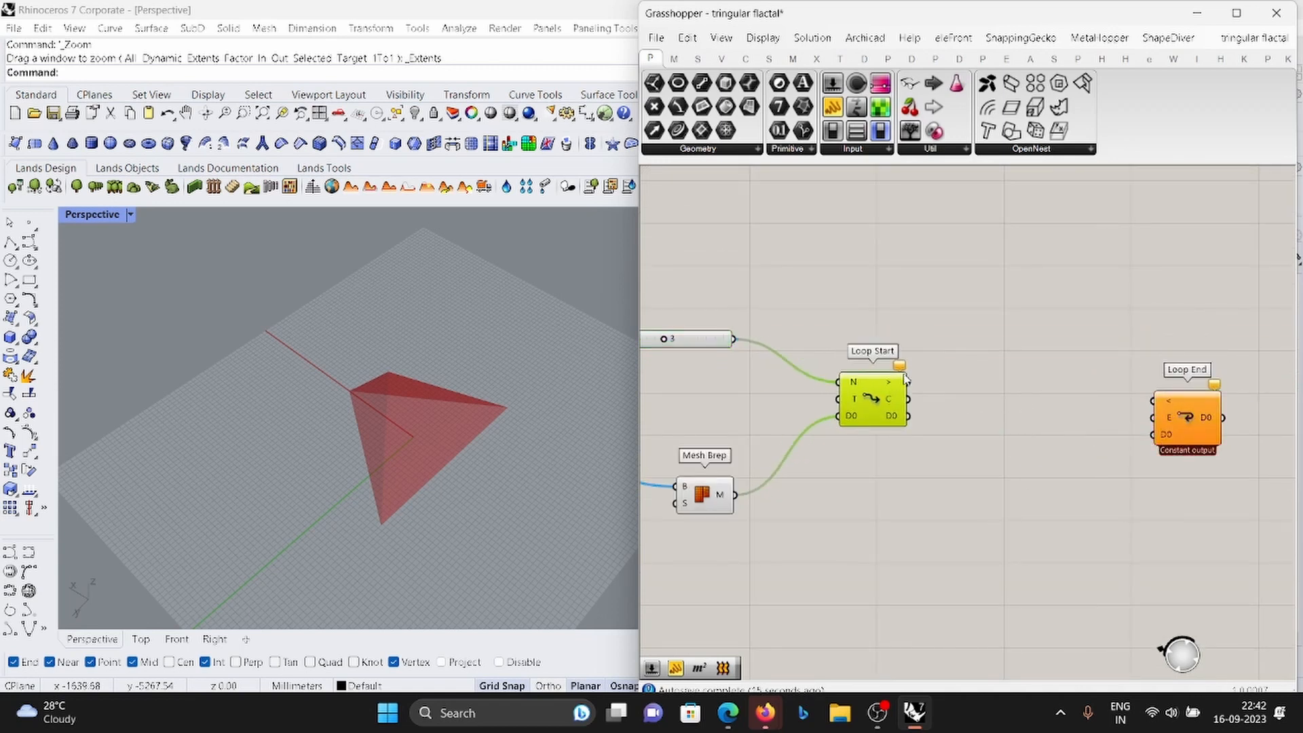
scroll(970, 363, down, 5)
scroll(1015, 342, up, 4)
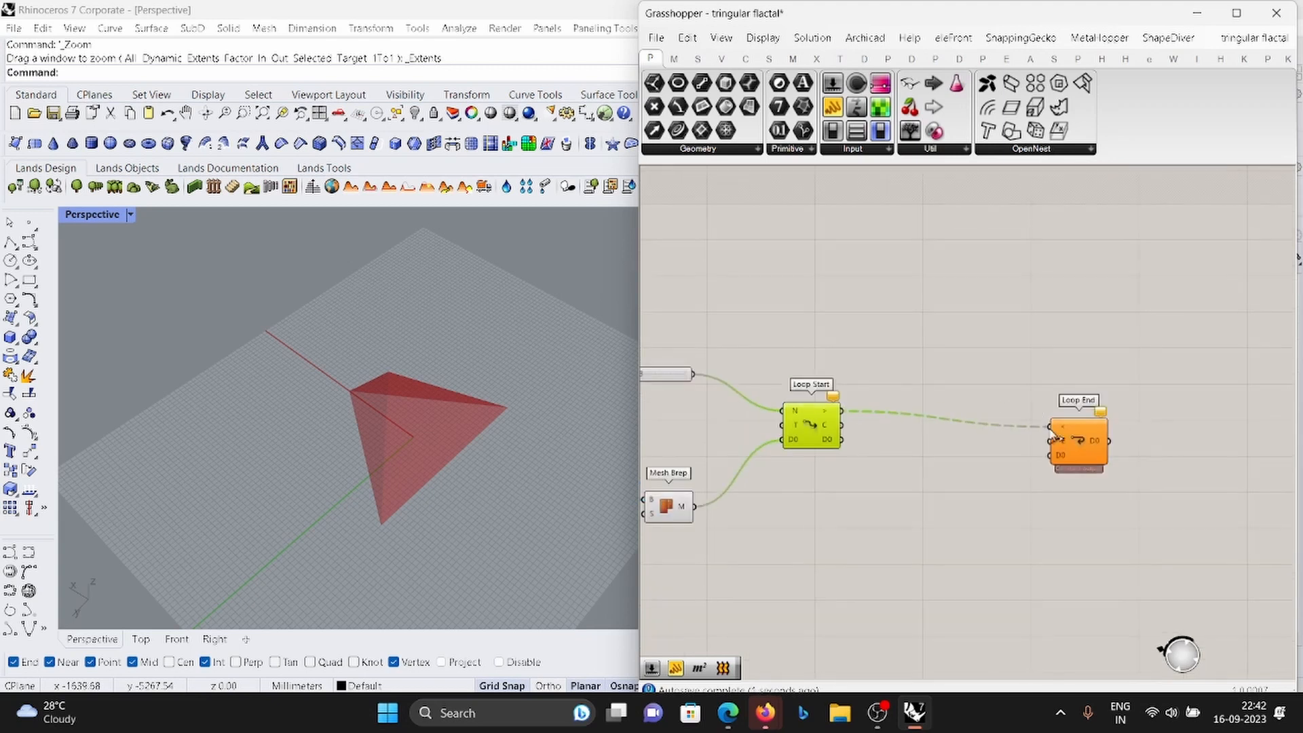
drag(1045, 438, 1089, 426)
scroll(814, 367, down, 4)
scroll(829, 418, up, 6)
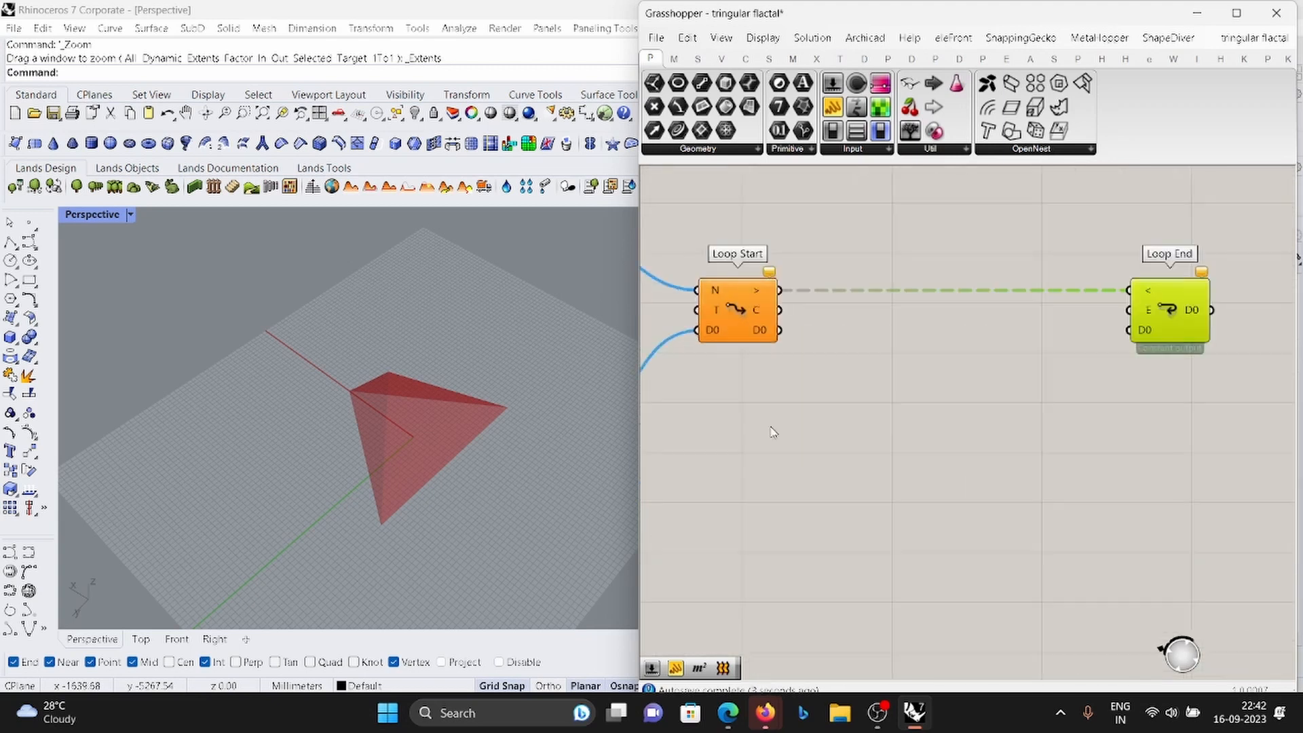
Trigger the loop from the Loop Start component.
scroll(966, 377, down, 3)
scroll(841, 351, up, 3)
scroll(865, 346, up, 2)
double_click(889, 336)
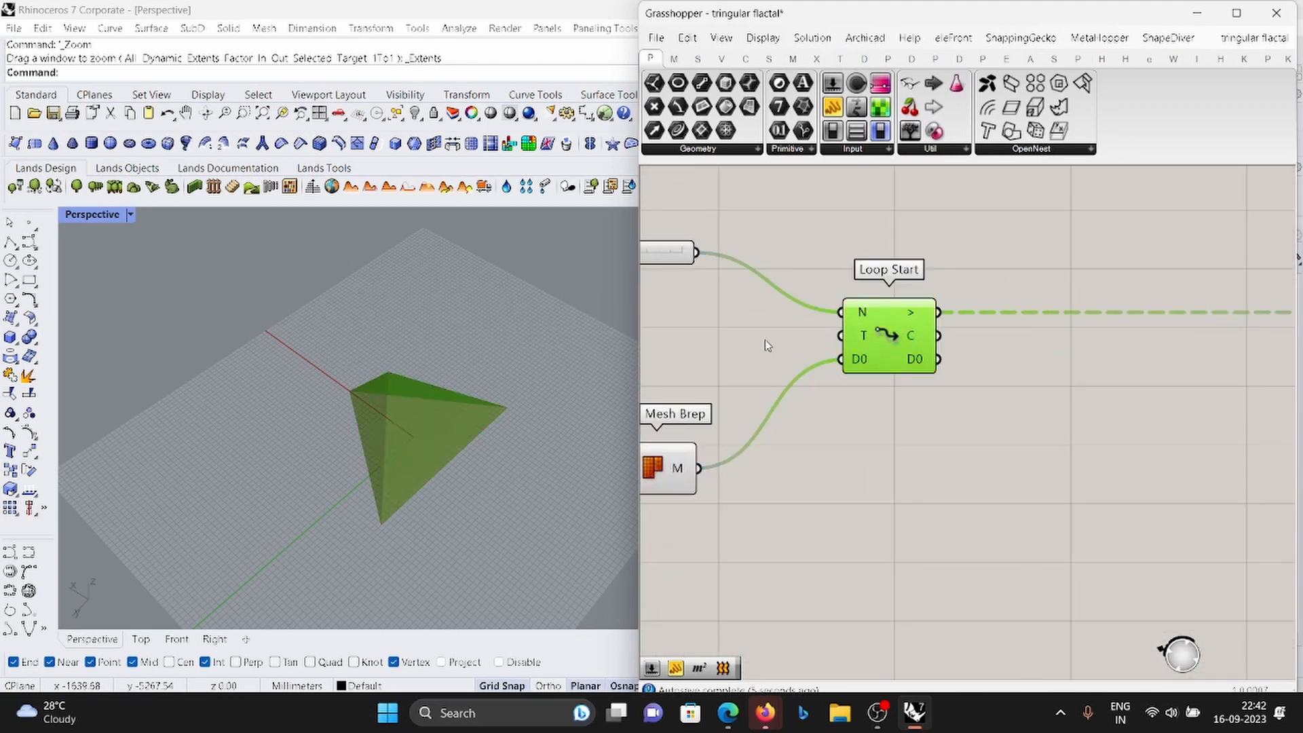
click(767, 345)
Add a NakedVertices component between Loop Start and Loop End.
scroll(895, 342, down, 3)
scroll(907, 349, down, 4)
scroll(977, 347, up, 5)
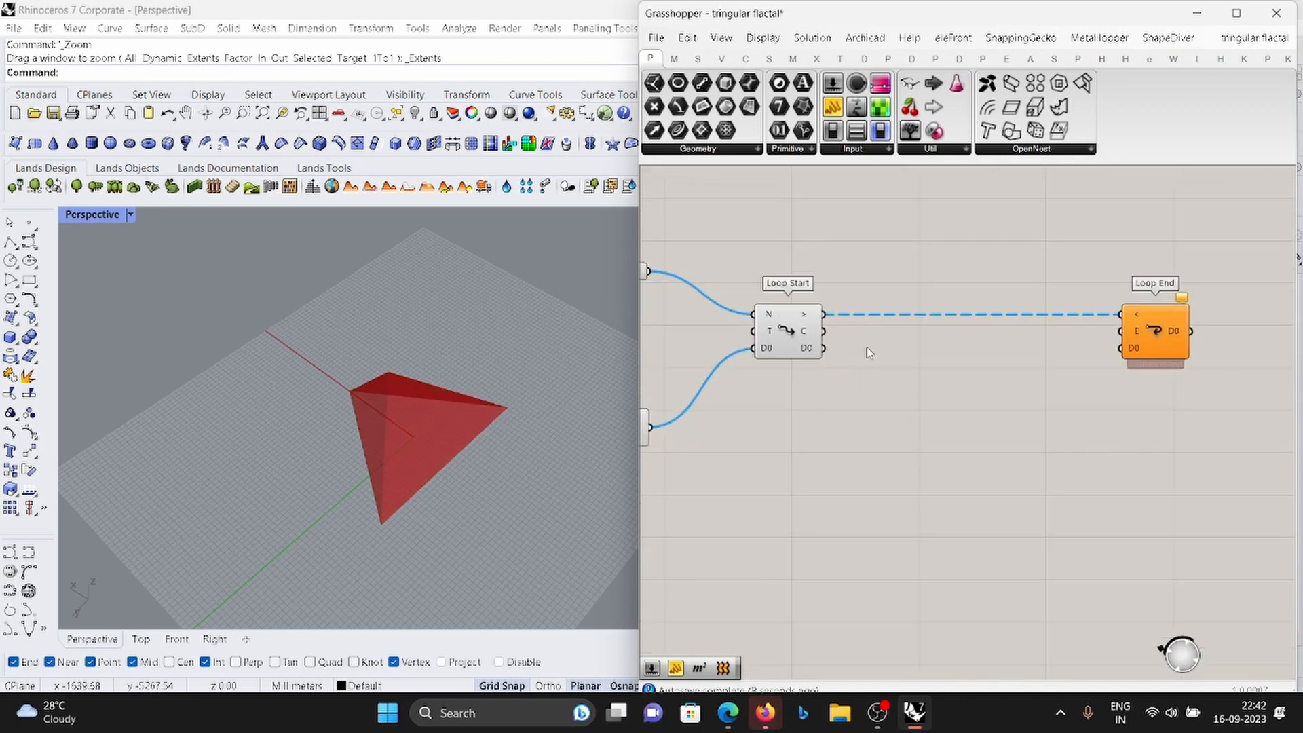
double_click(954, 444)
text(nake)
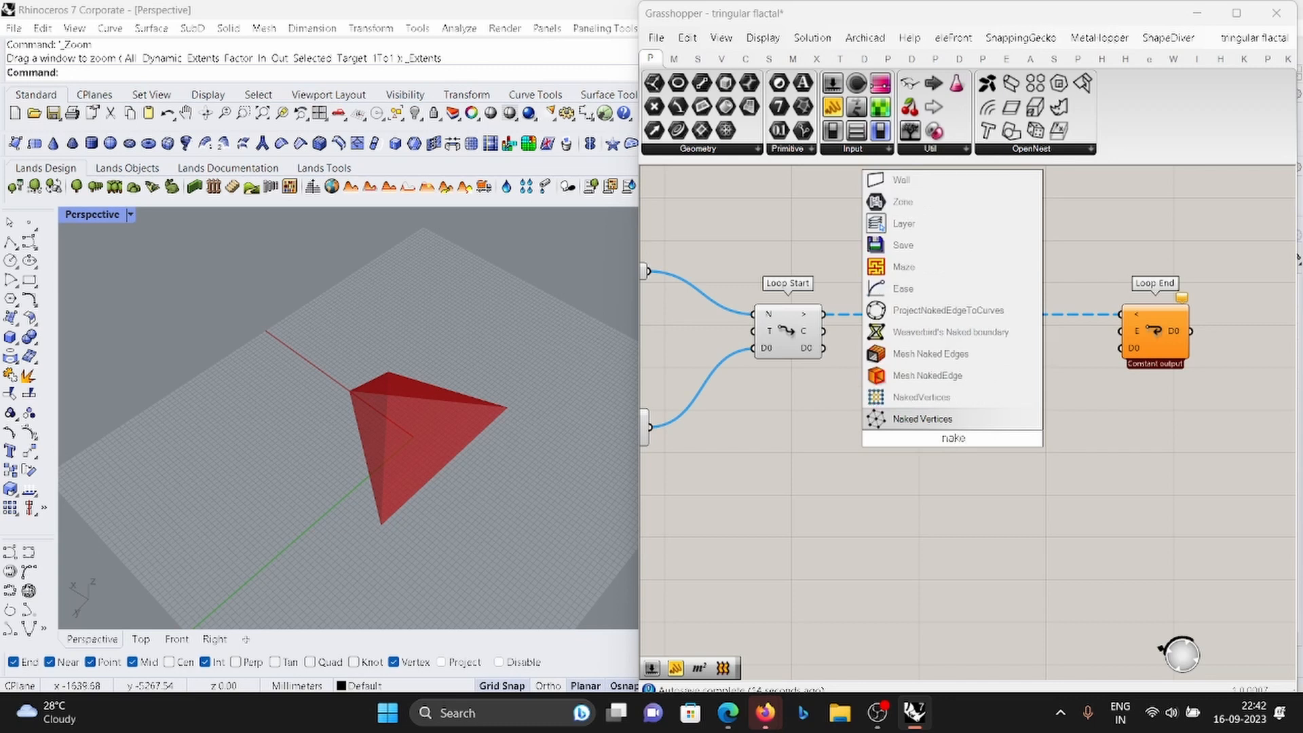
click(921, 419)
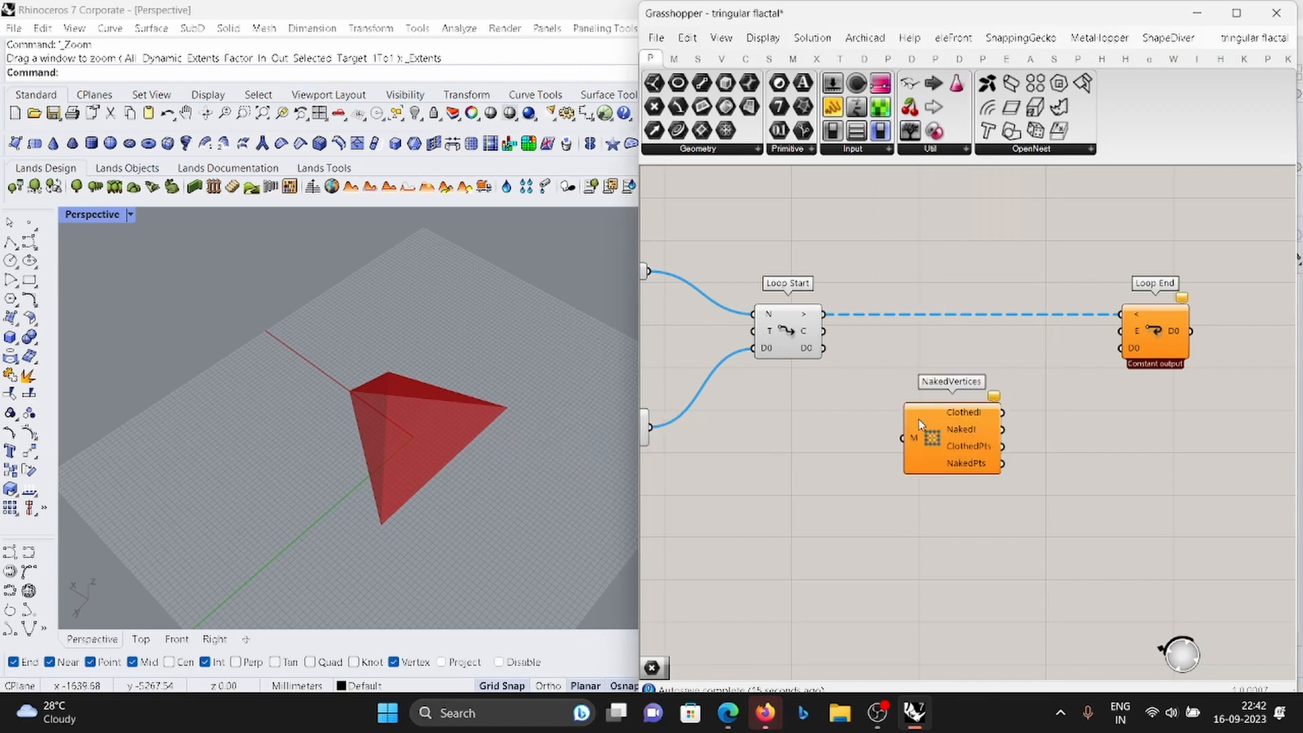
Connect Loop Start's D0 output to NakedVertices' M input and feed the NakedPts output into a new Point parameter.
drag(841, 368, 822, 348)
scroll(823, 380, down, 2)
scroll(813, 426, up, 3)
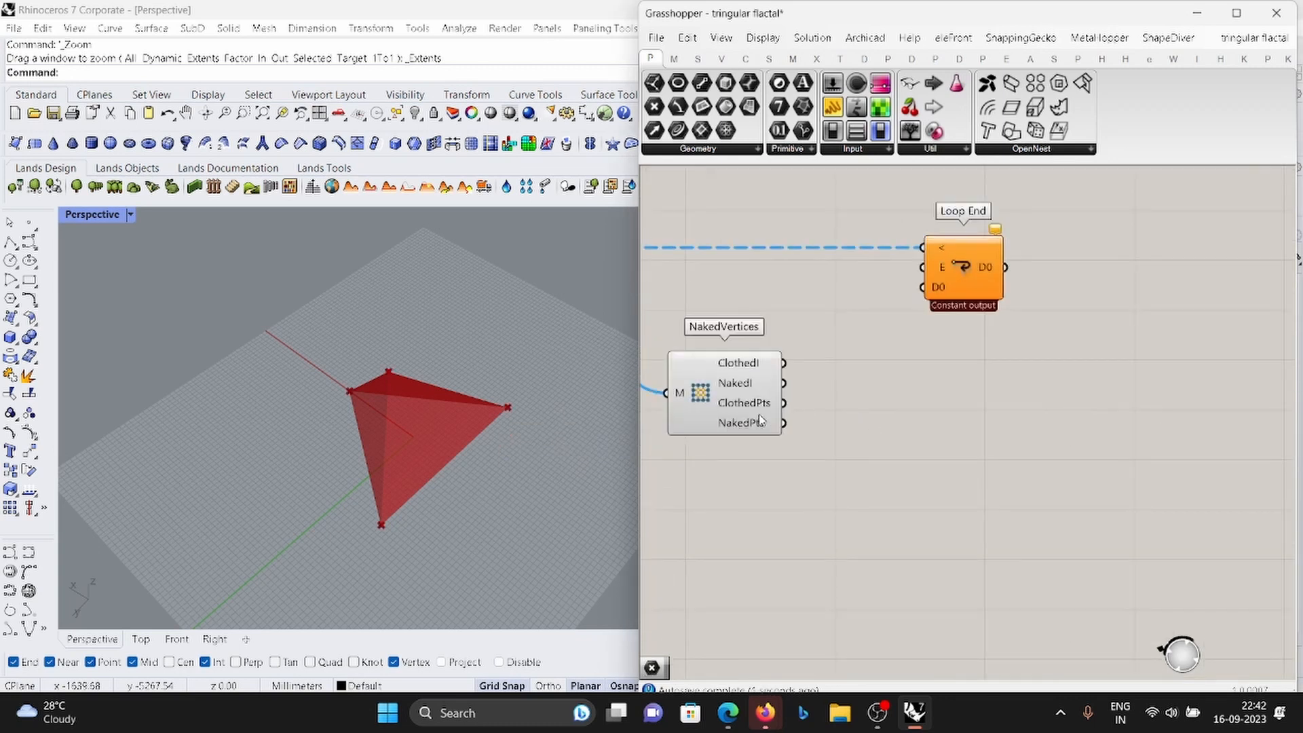
drag(865, 388, 882, 437)
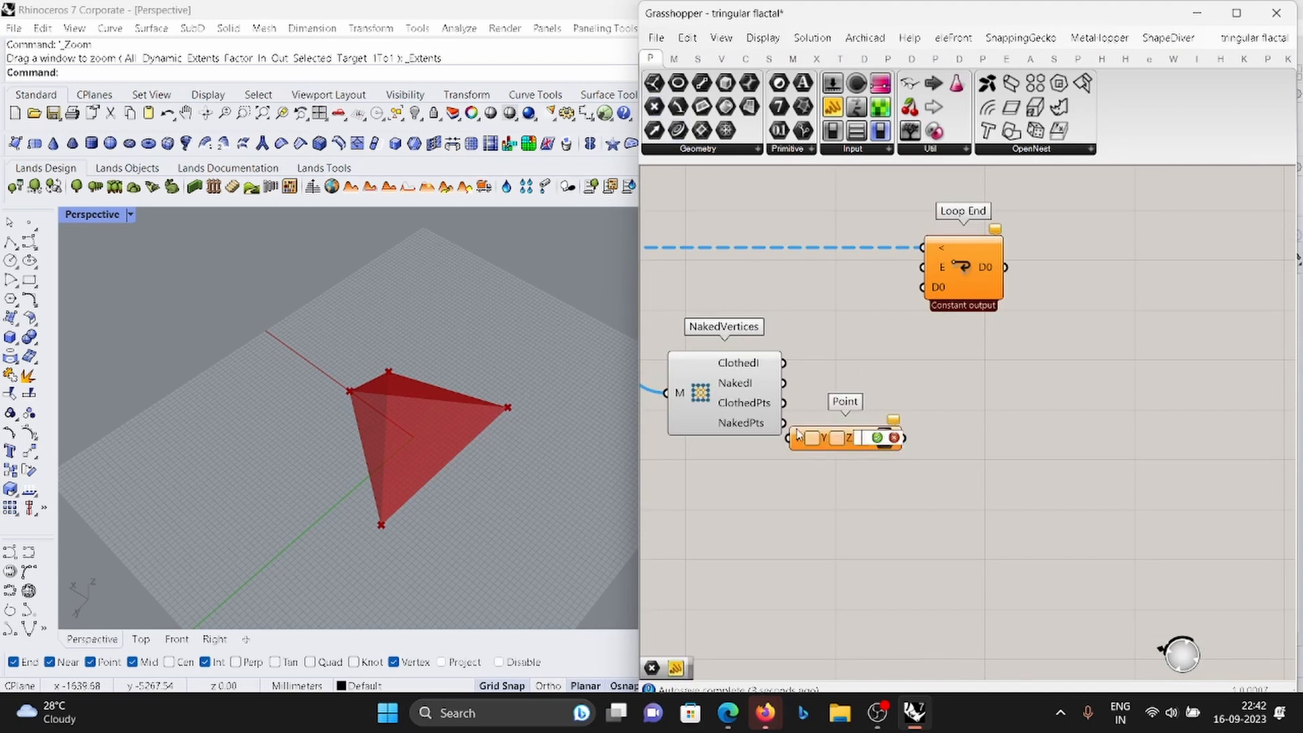
drag(783, 423, 873, 446)
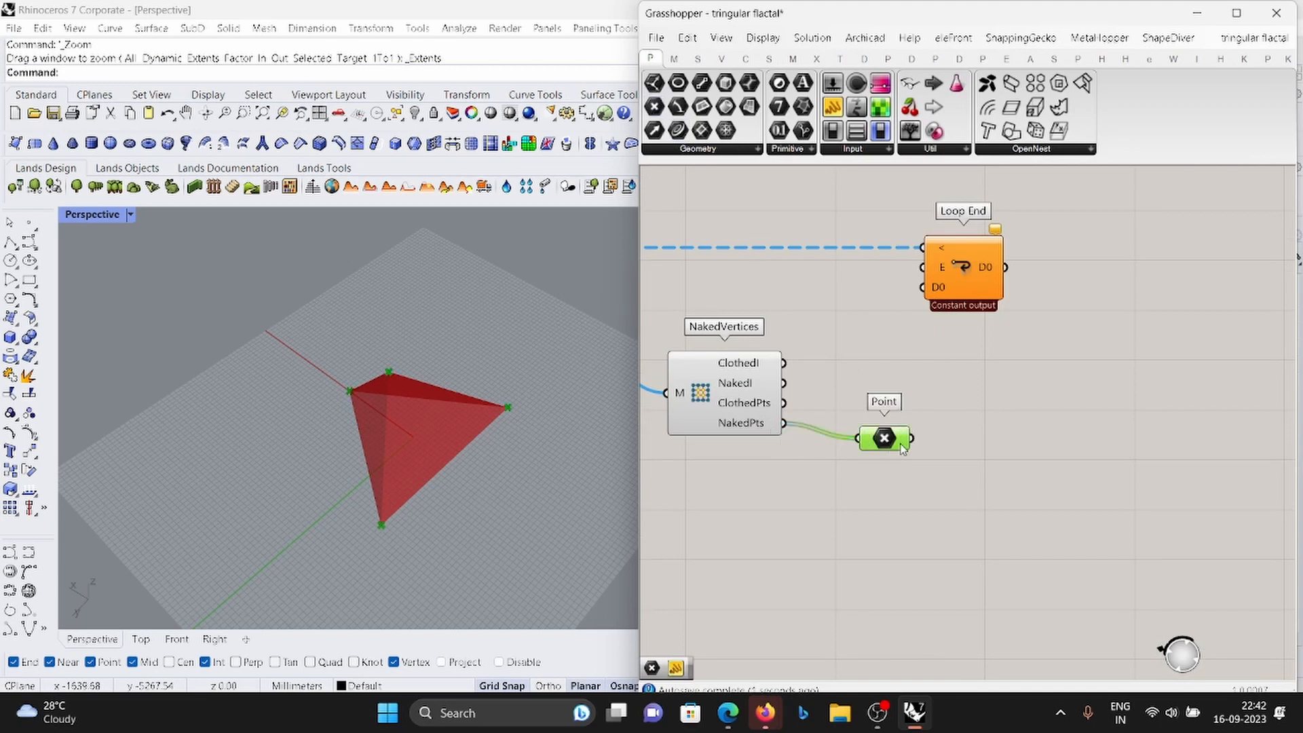
Add a removeDuplicatePts component and connect the Point parameter to its P input.
mouse_move(897, 446)
scroll(387, 383, up, 2)
double_click(987, 483)
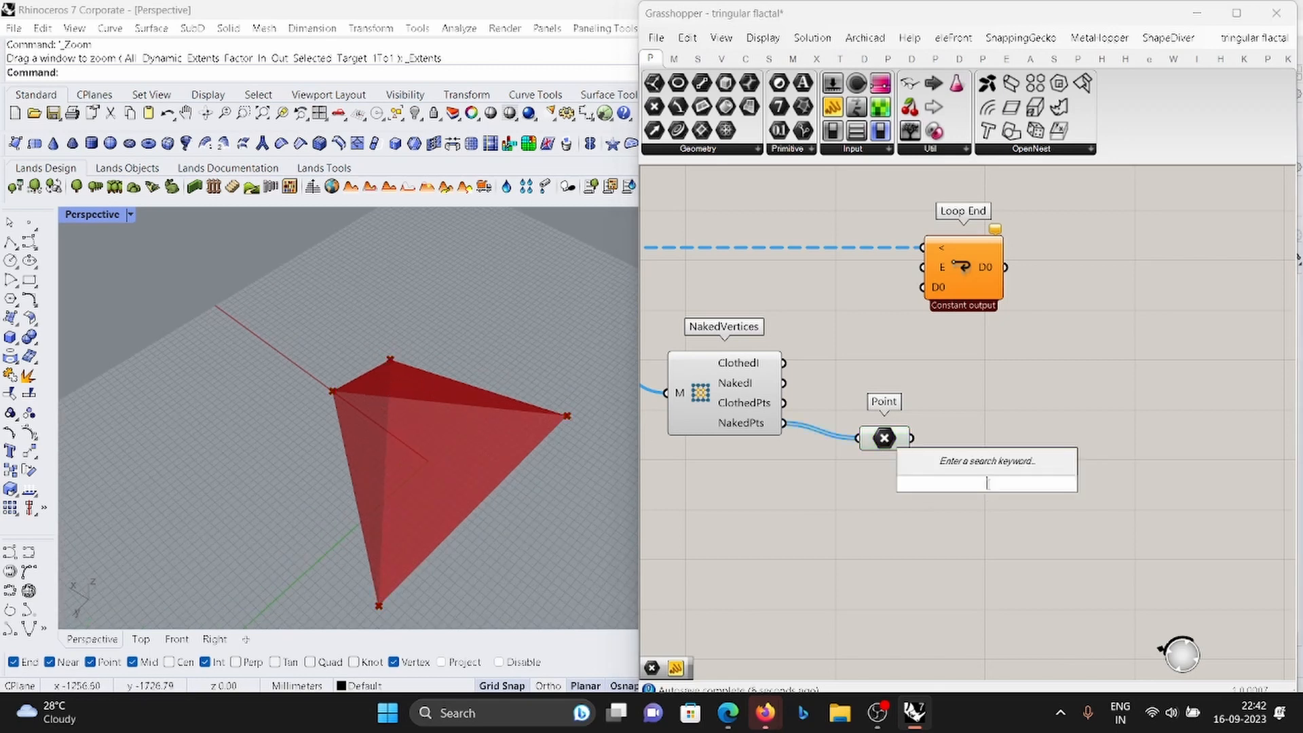
text(remove)
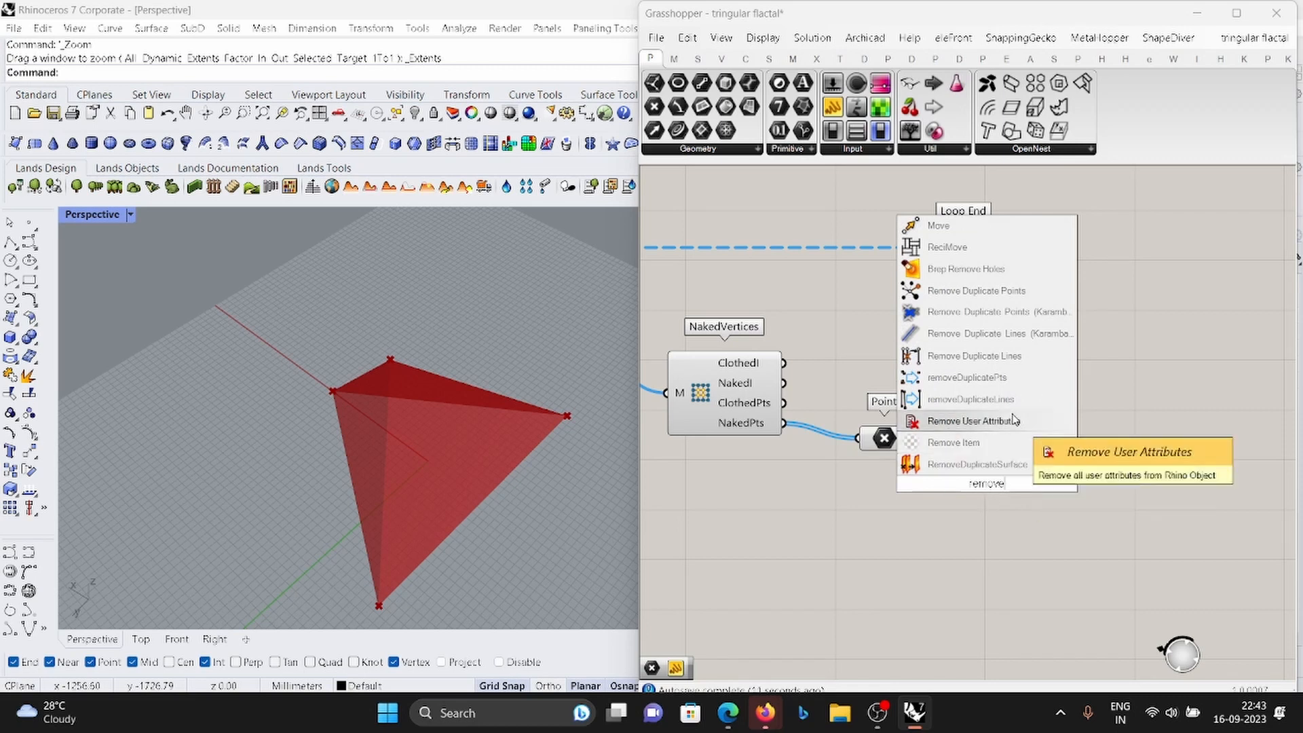
click(986, 379)
scroll(953, 440, up, 1)
drag(921, 469, 902, 458)
drag(872, 449, 890, 449)
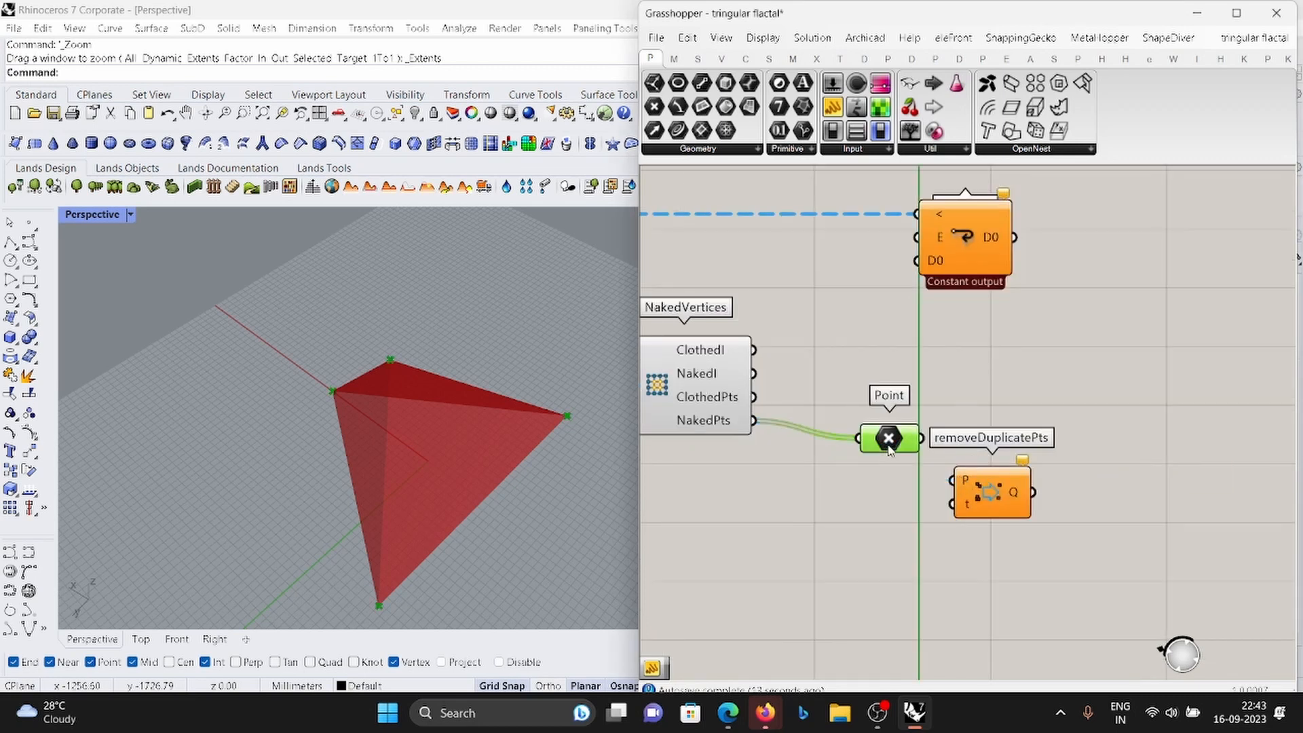
scroll(950, 475, down, 1)
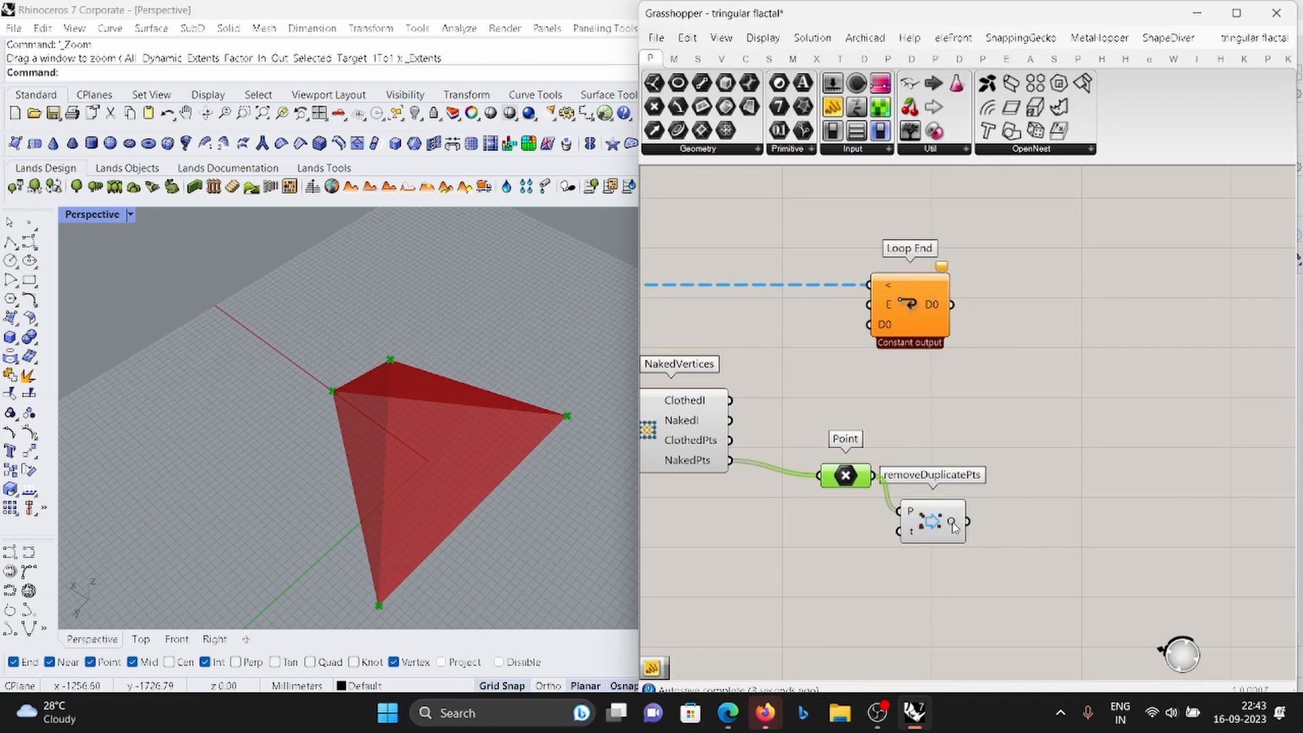
scroll(971, 428, down, 1)
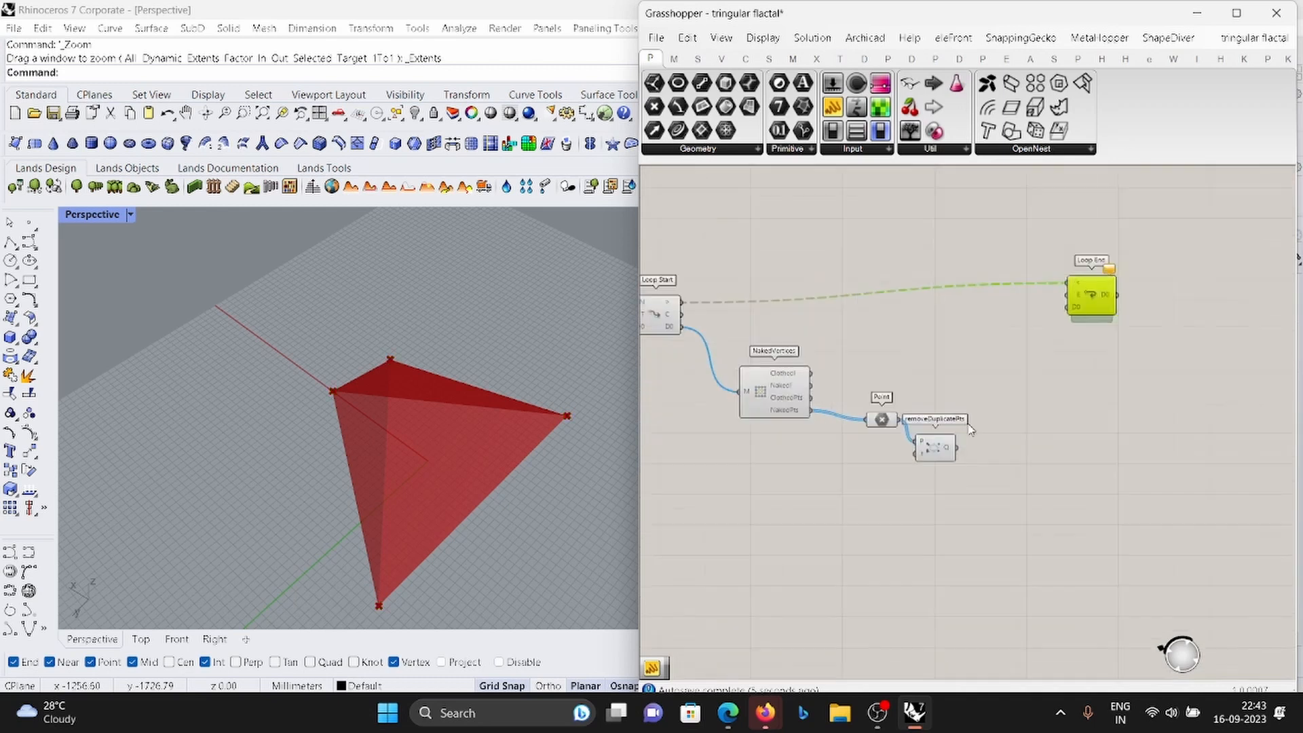
scroll(970, 429, up, 1)
double_click(994, 367)
text(scle)
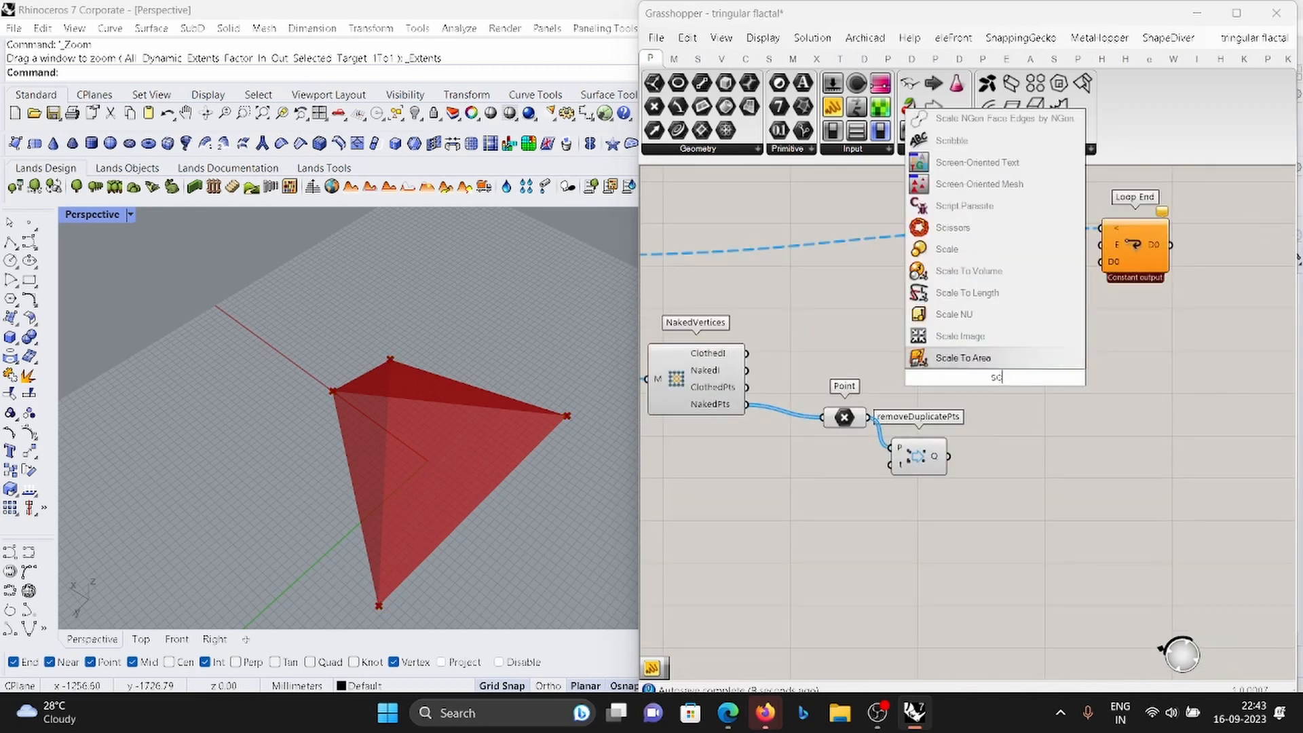
key(BackSpace)
key(BackSpace)
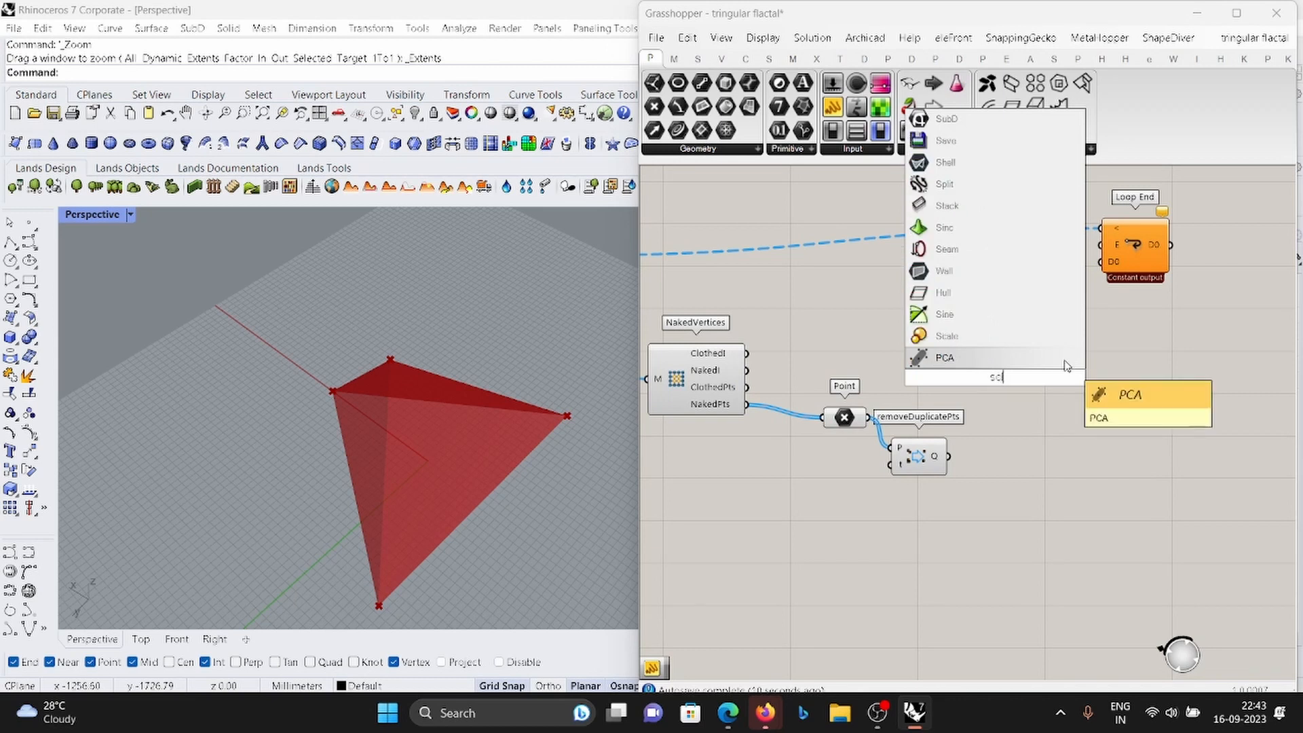
text(a)
right_click(1085, 360)
click(968, 360)
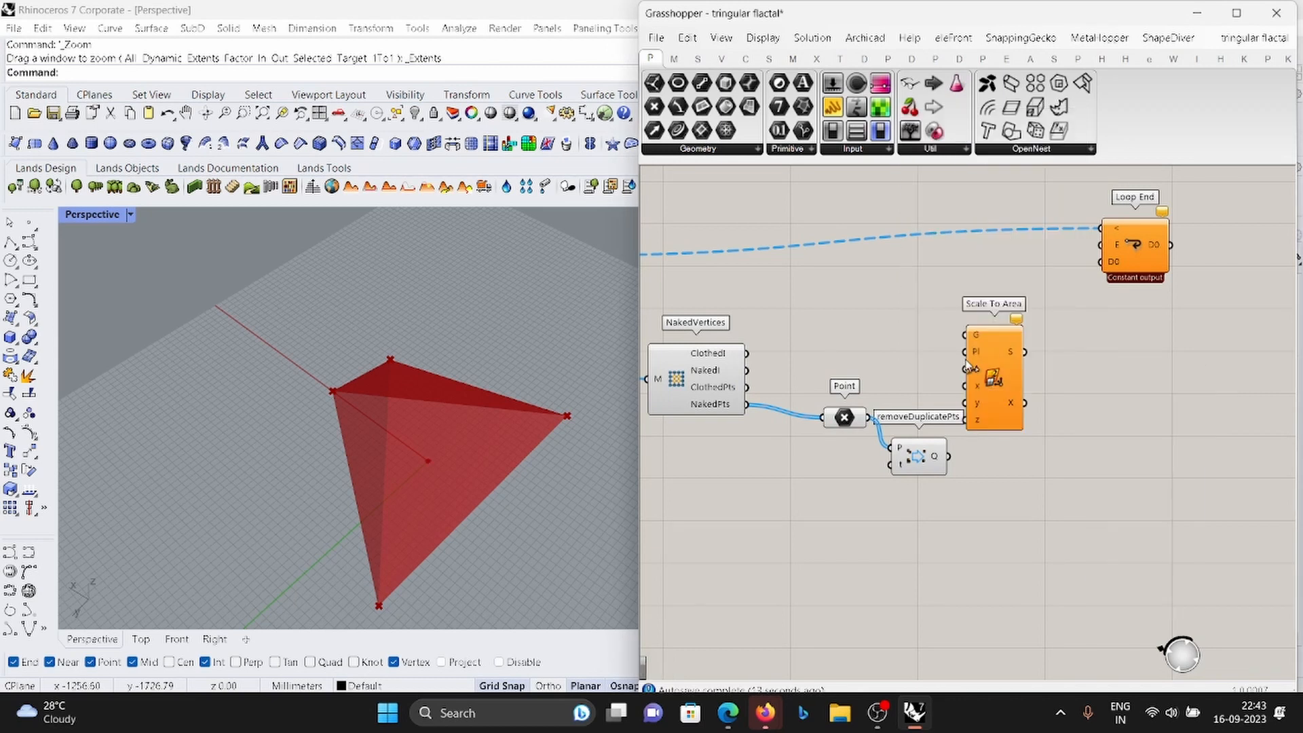
click(987, 359)
key(Delete)
Add a Scale component before Loop End and connect Loop Start's D0 output to its G input.
scroll(1056, 366, down, 4)
scroll(1056, 368, up, 3)
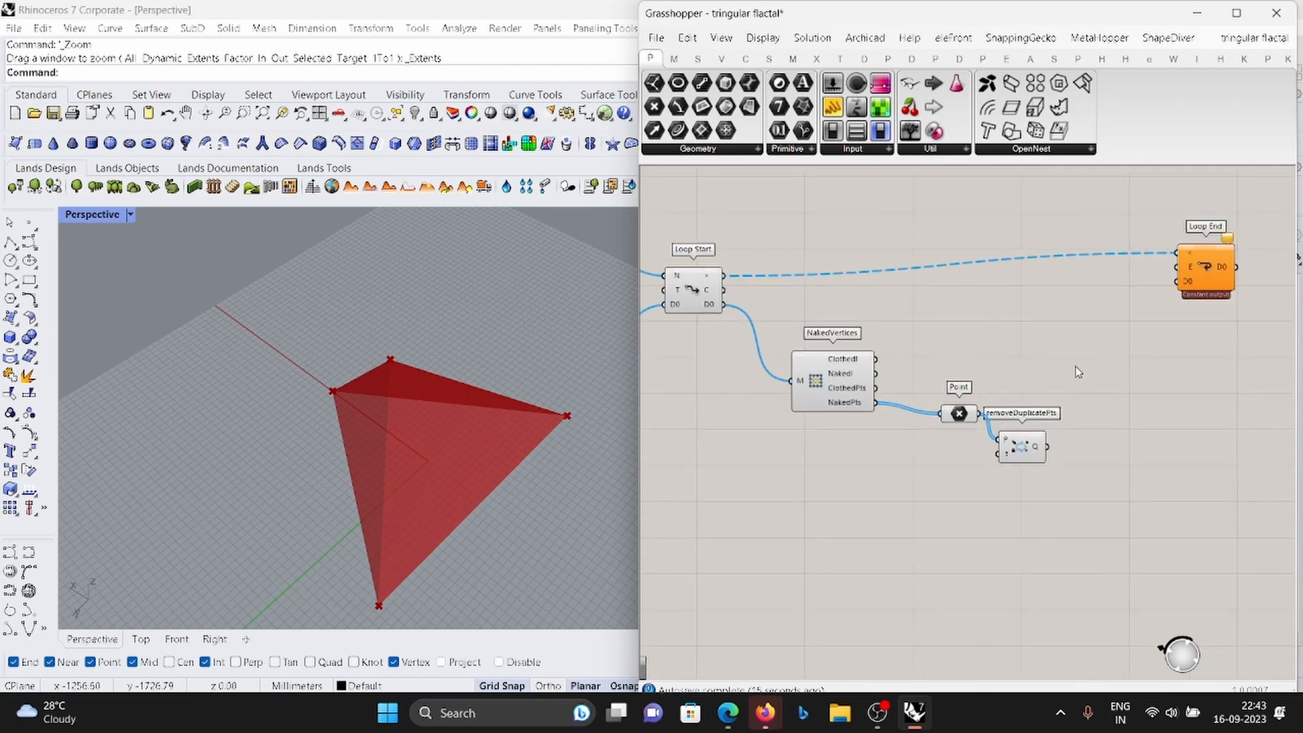
double_click(1078, 366)
text(scla)
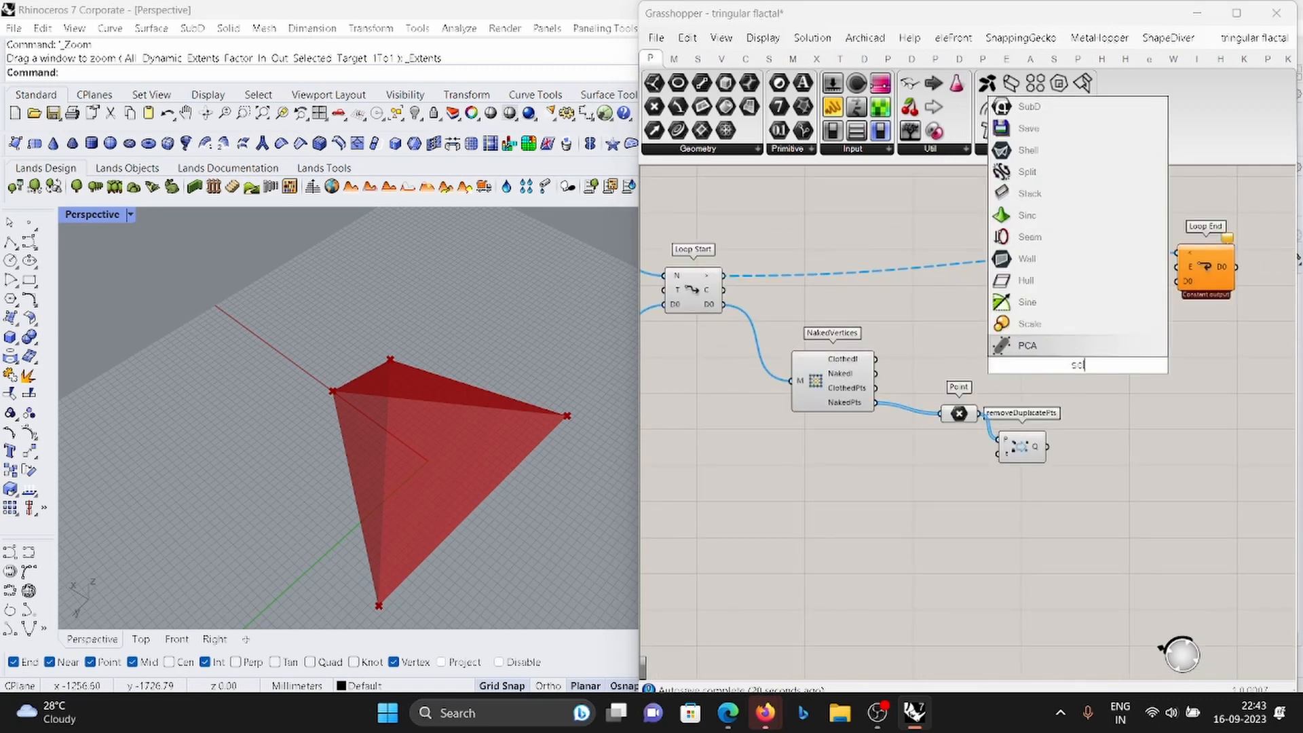
key(BackSpace)
key(BackSpace)
text(alee)
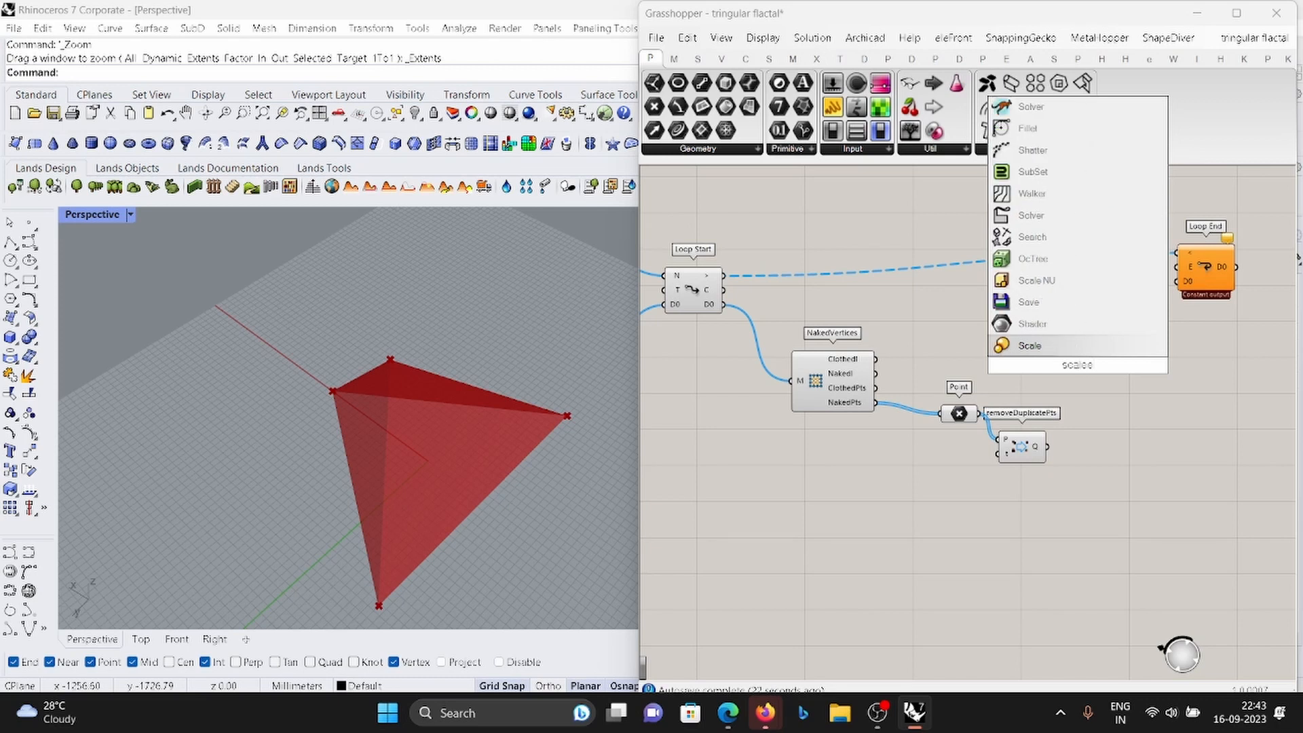
key(Return)
scroll(1074, 366, up, 1)
drag(1093, 359, 707, 303)
scroll(1067, 379, down, 2)
scroll(1126, 374, up, 2)
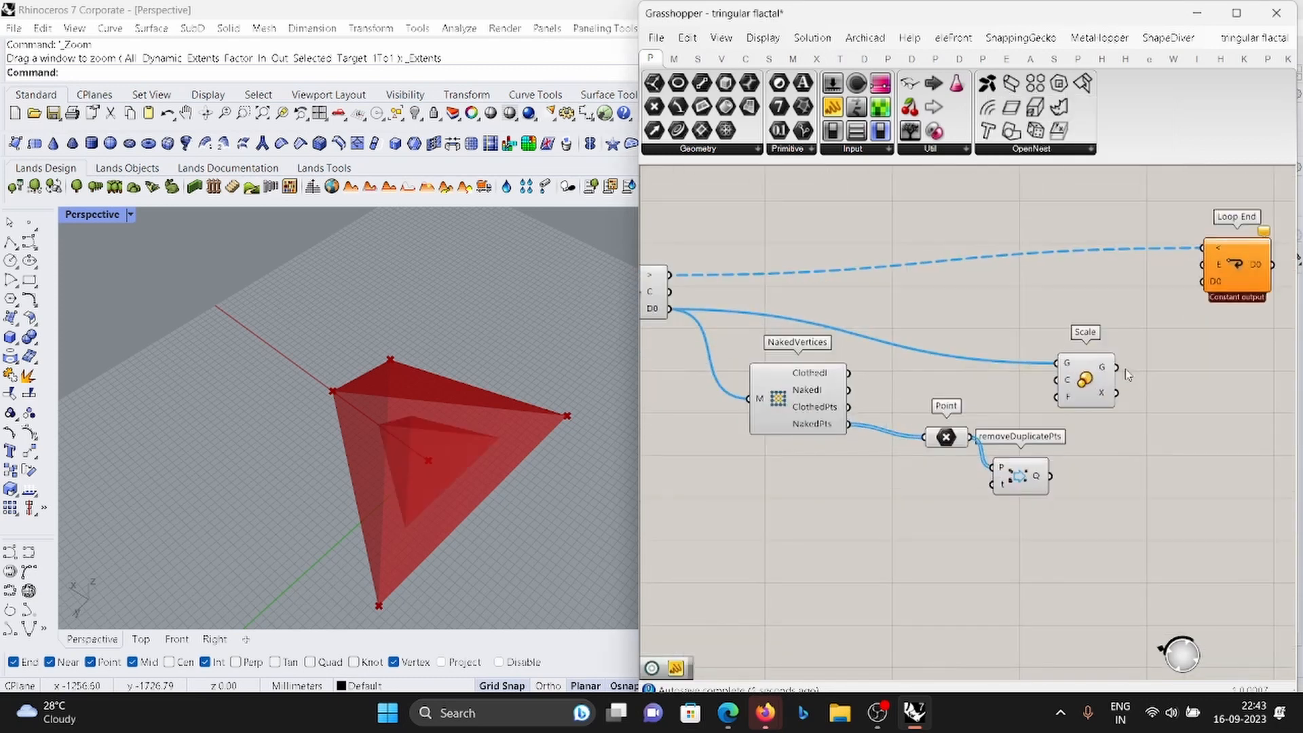
Change the data option on Loop Start's D0 output.
scroll(898, 333, down, 3)
scroll(753, 327, up, 4)
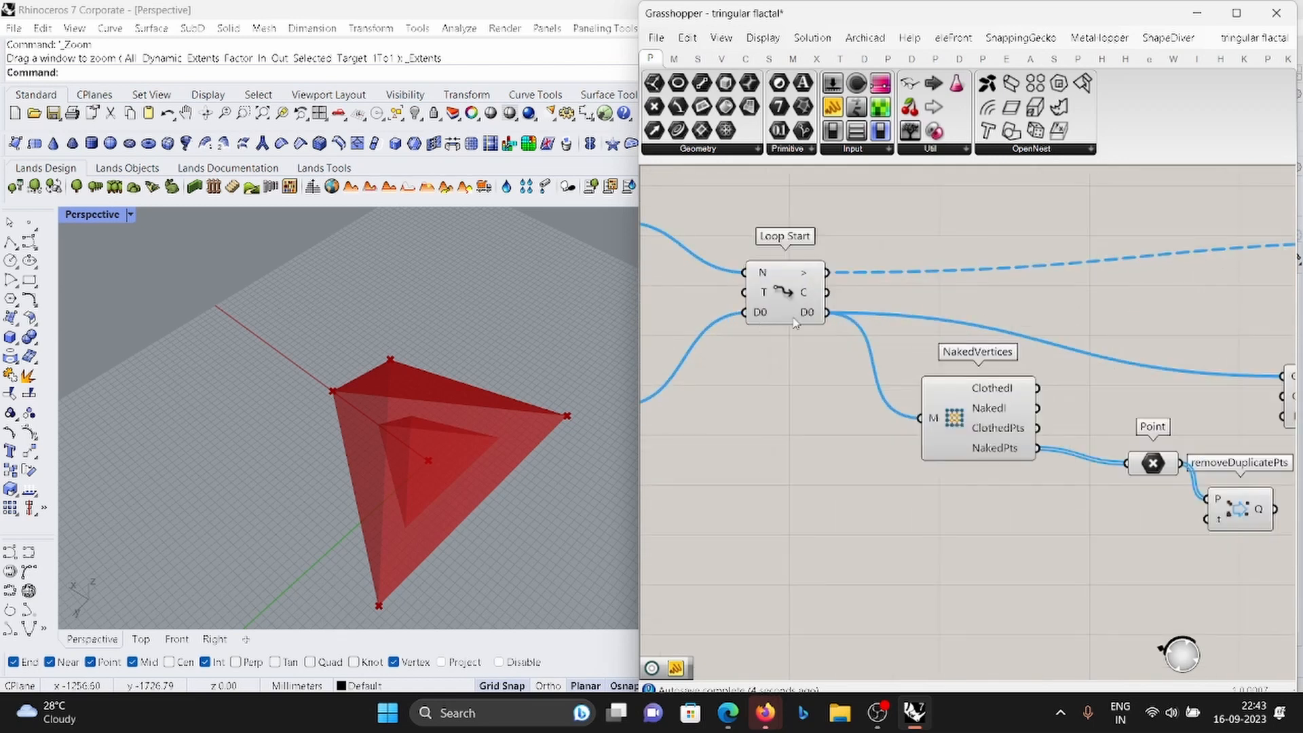
right_click(809, 314)
click(846, 419)
scroll(848, 419, down, 3)
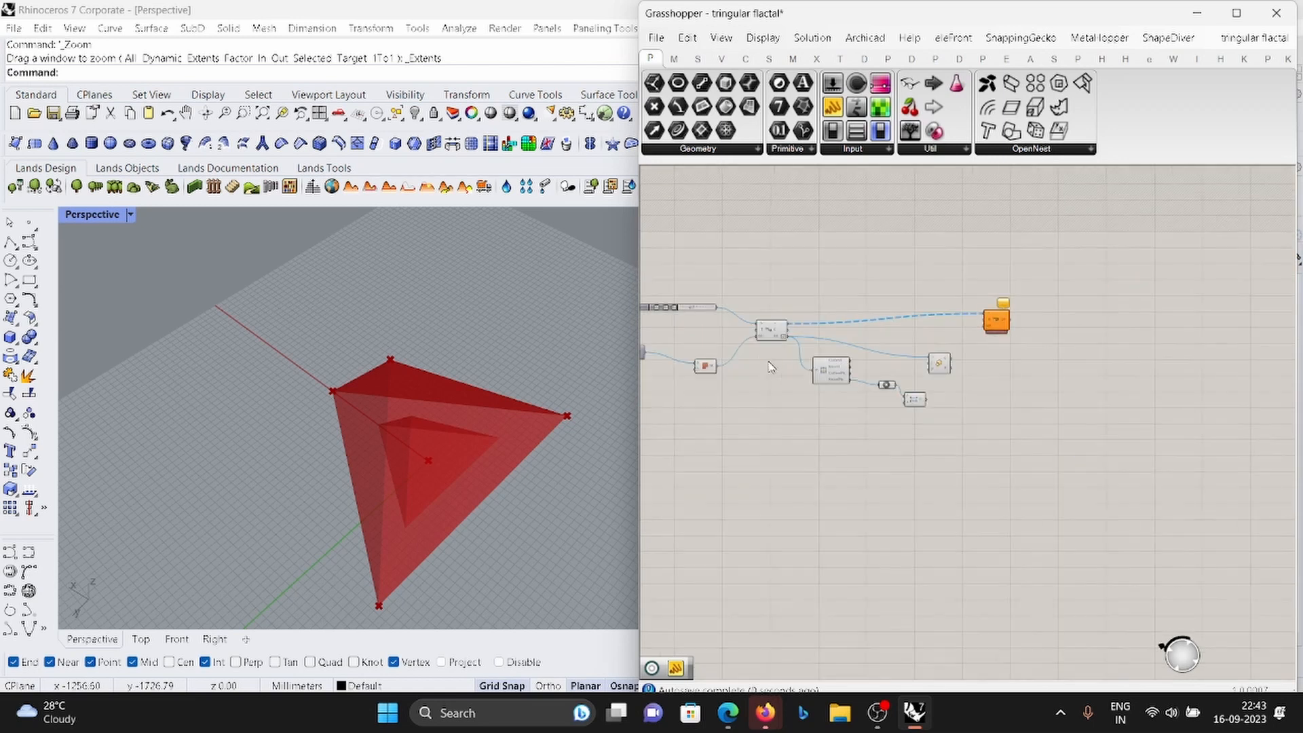
Connect removeDuplicatePts' Q output to Scale's C input so the mesh scales about each vertex.
scroll(1117, 401, up, 4)
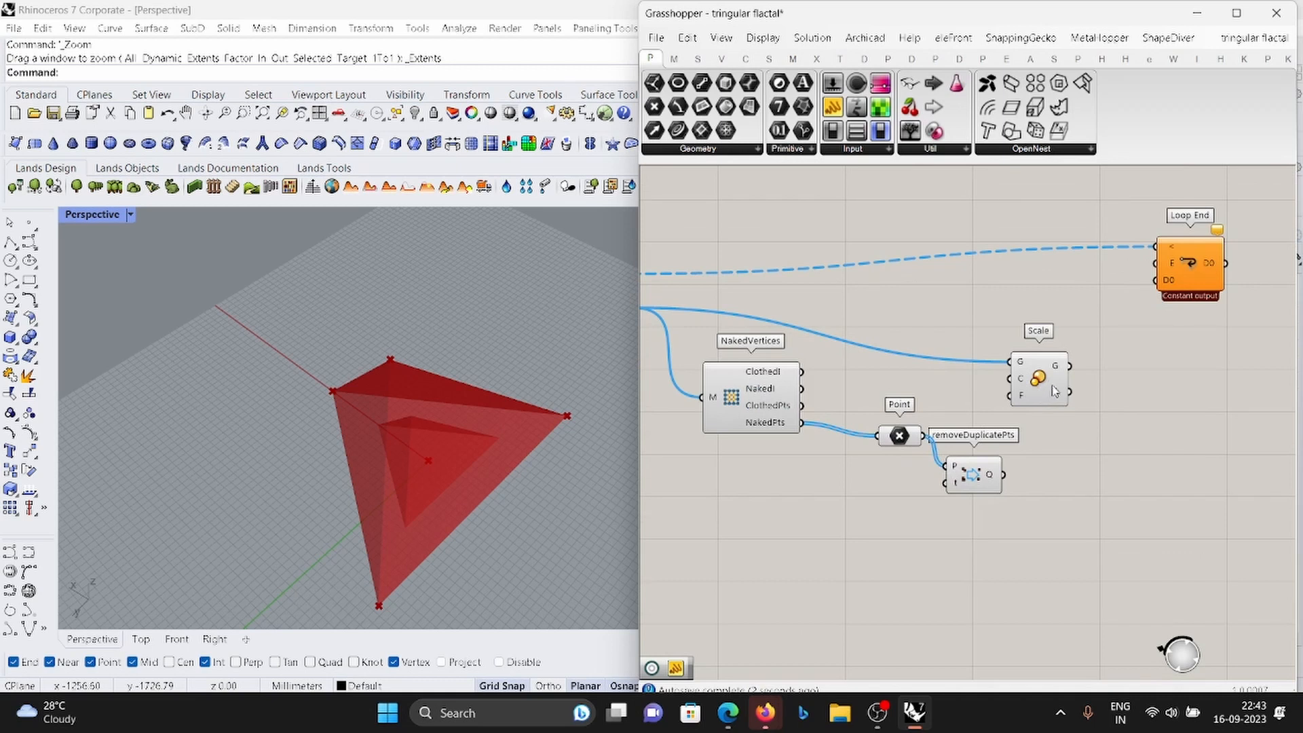
scroll(1053, 391, up, 1)
click(1114, 377)
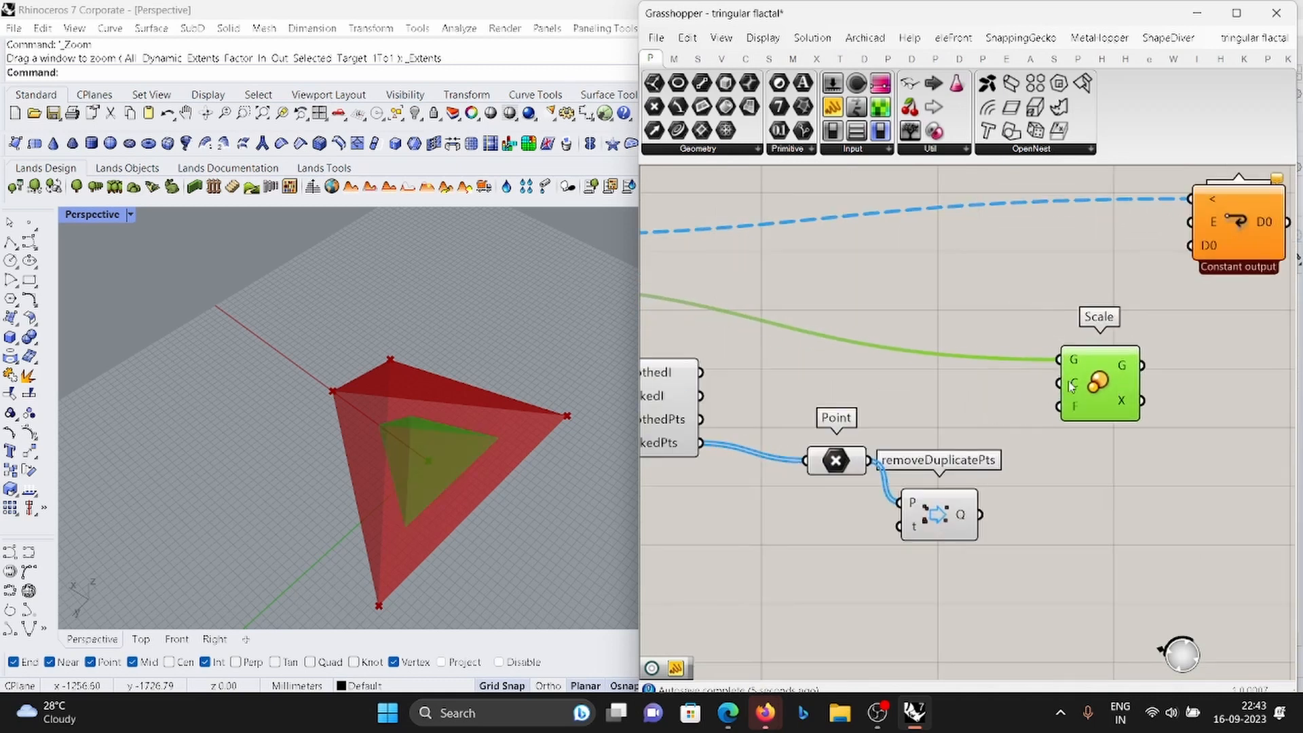
drag(1003, 491, 963, 513)
right_drag(510, 502, 536, 404)
scroll(1186, 335, down, 2)
scroll(1186, 335, up, 2)
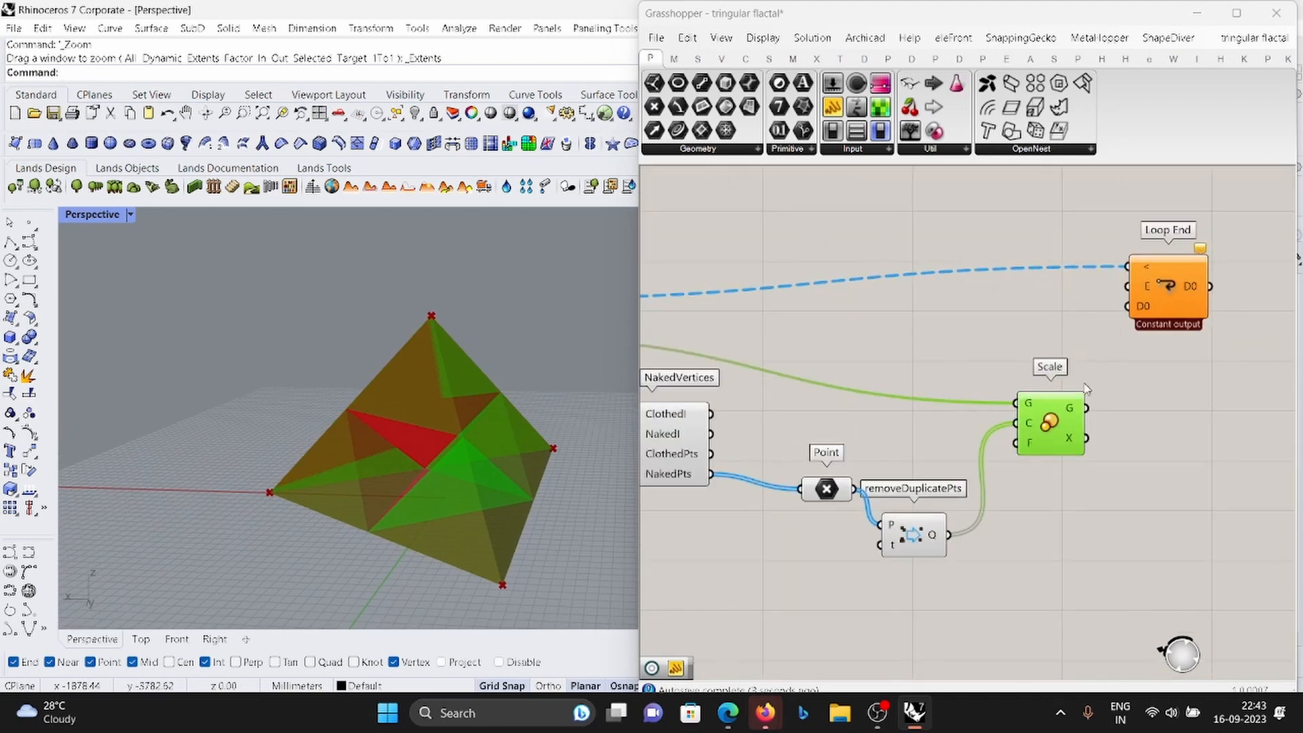
Connect Scale's G output to Loop End's D0 input and move Loop End farther away from Scale.
drag(1086, 408, 1127, 306)
scroll(1214, 279, down, 1)
right_drag(1218, 276, 1090, 326)
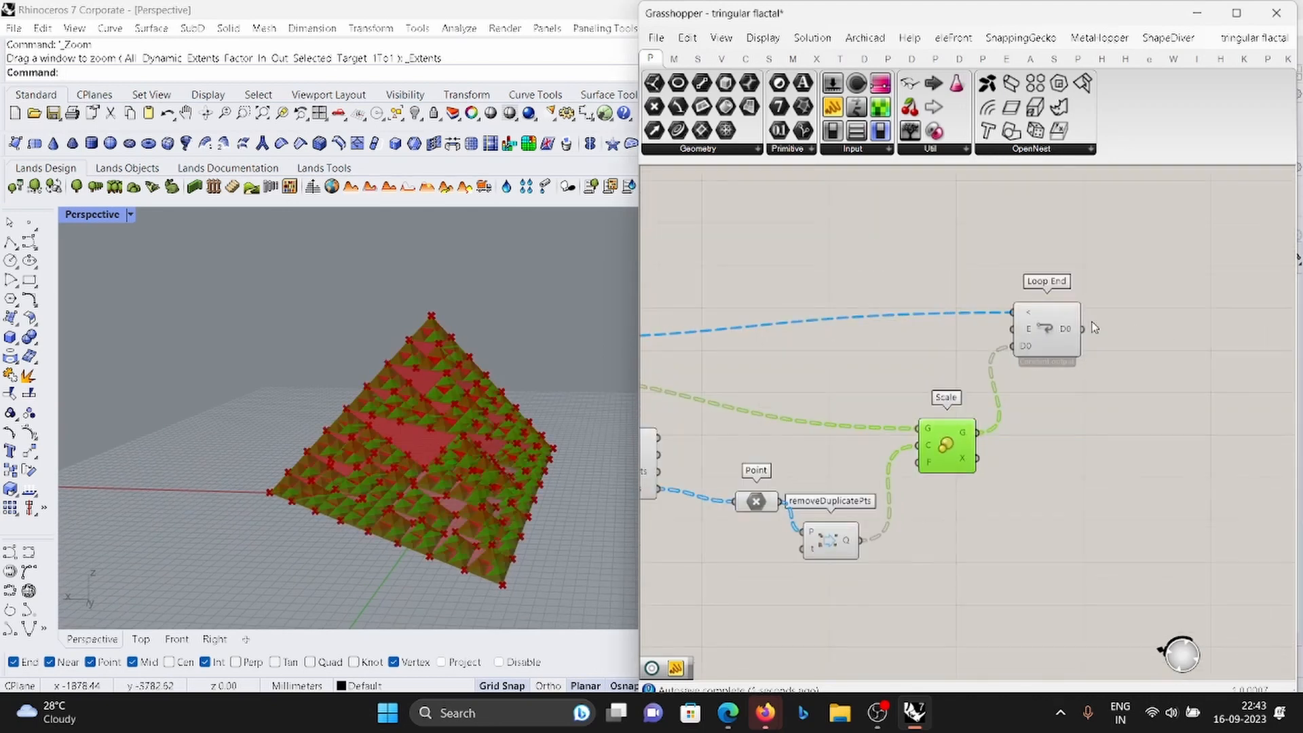
drag(1056, 330, 1207, 324)
Turn off the preview of the fractal definition's components before Loop End and inspect the resulting pyramid.
scroll(1206, 324, down, 6)
drag(1169, 413, 798, 278)
right_click(856, 252)
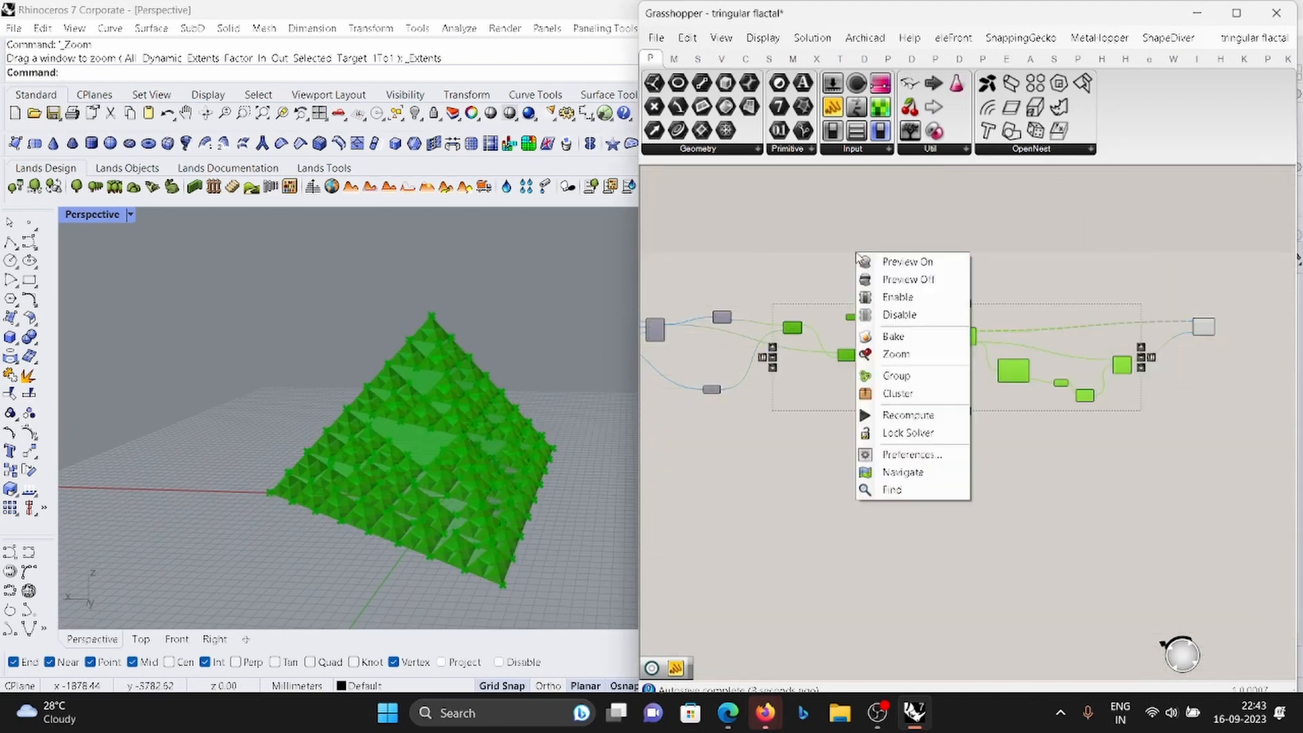
click(888, 283)
scroll(1106, 323, up, 2)
scroll(523, 419, up, 5)
scroll(521, 421, down, 5)
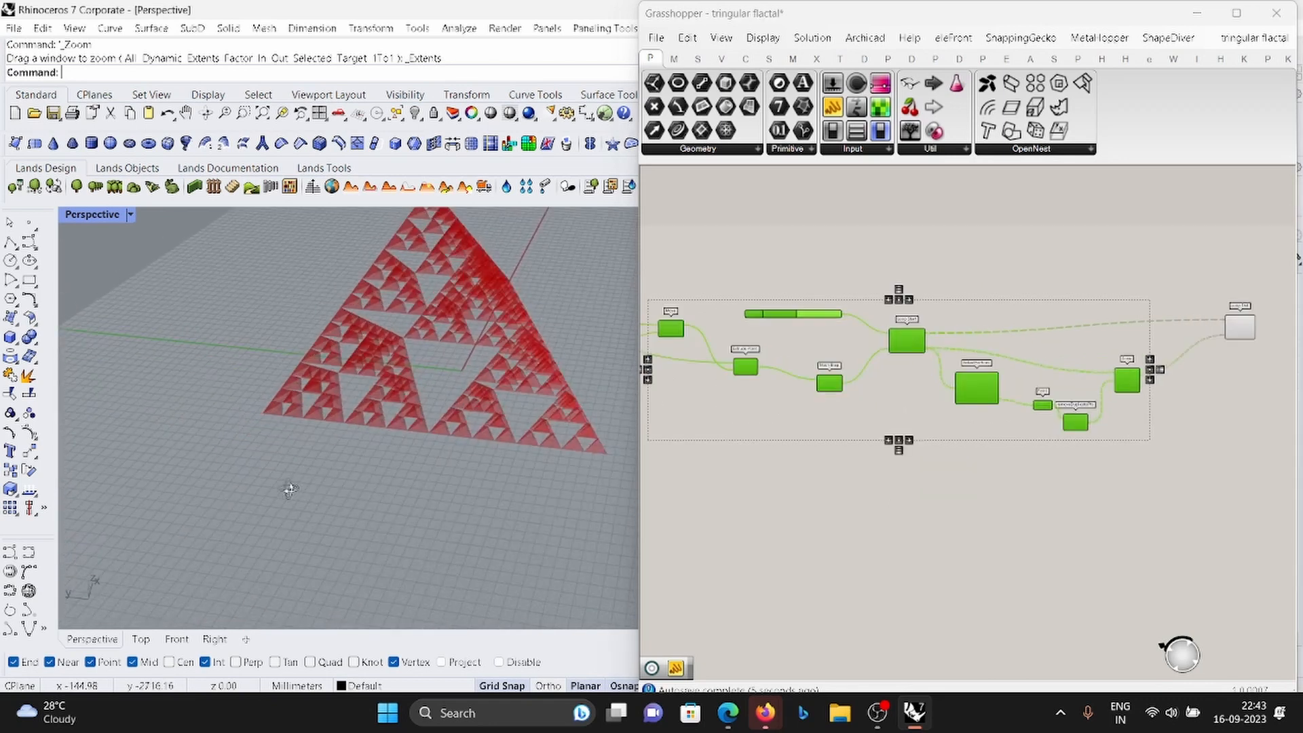
scroll(1069, 378, down, 3)
scroll(969, 463, up, 4)
scroll(967, 461, down, 5)
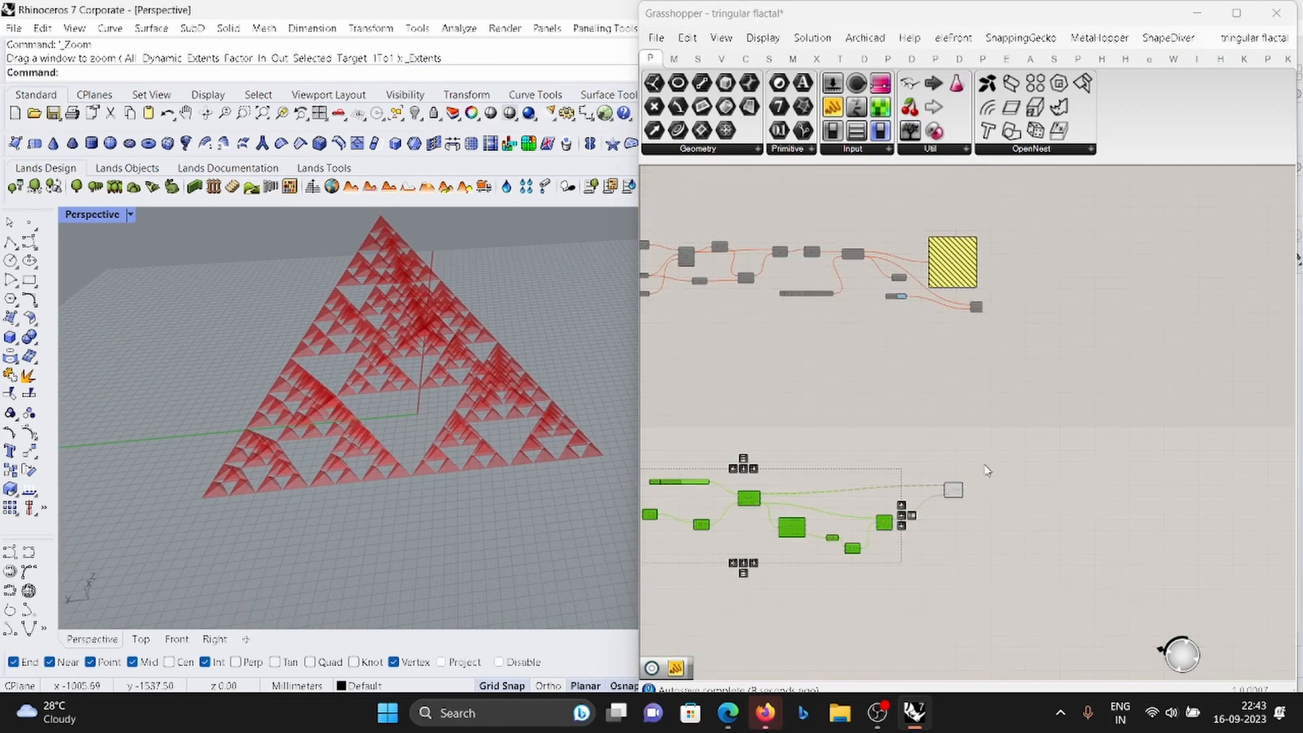
Look through the earlier definitions on the canvas to find the Mesh and Mesh Join section.
scroll(960, 279, up, 2)
click(1036, 362)
scroll(1018, 398, down, 4)
scroll(1018, 392, up, 2)
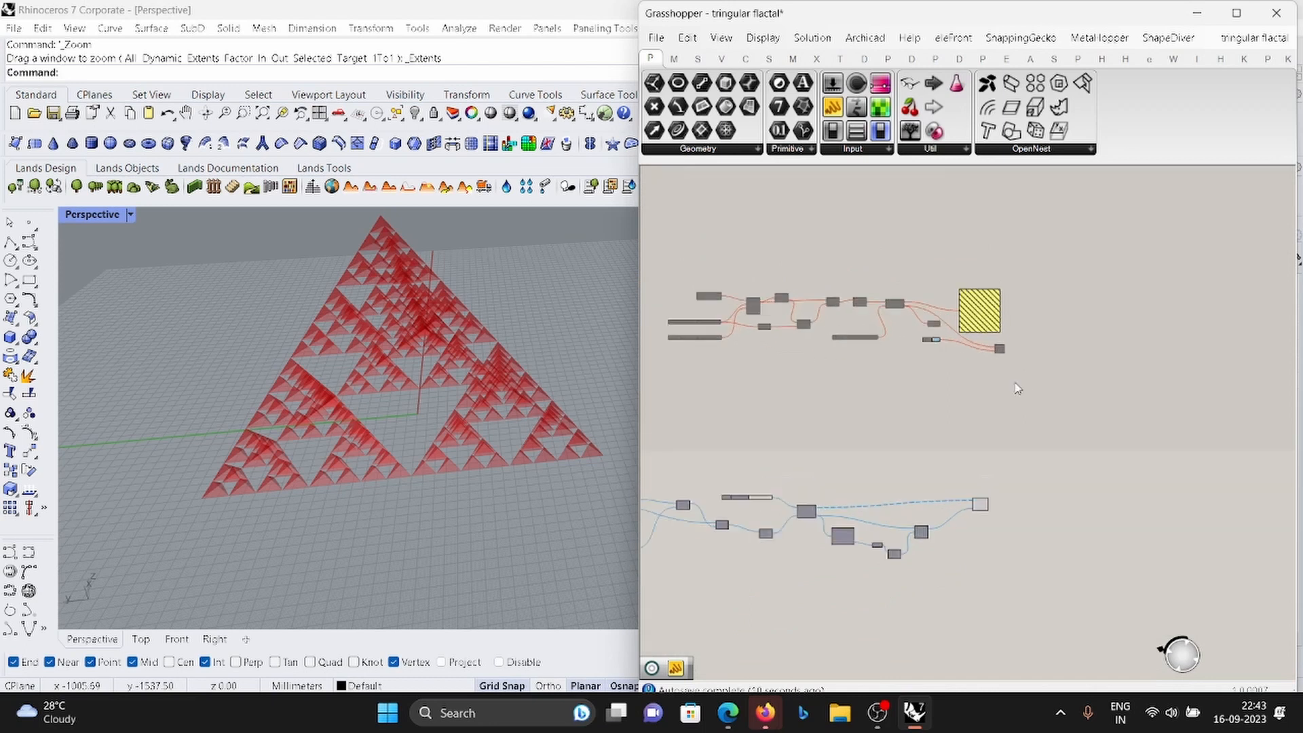
scroll(1001, 390, down, 6)
scroll(998, 256, up, 3)
scroll(977, 319, up, 6)
scroll(974, 327, up, 2)
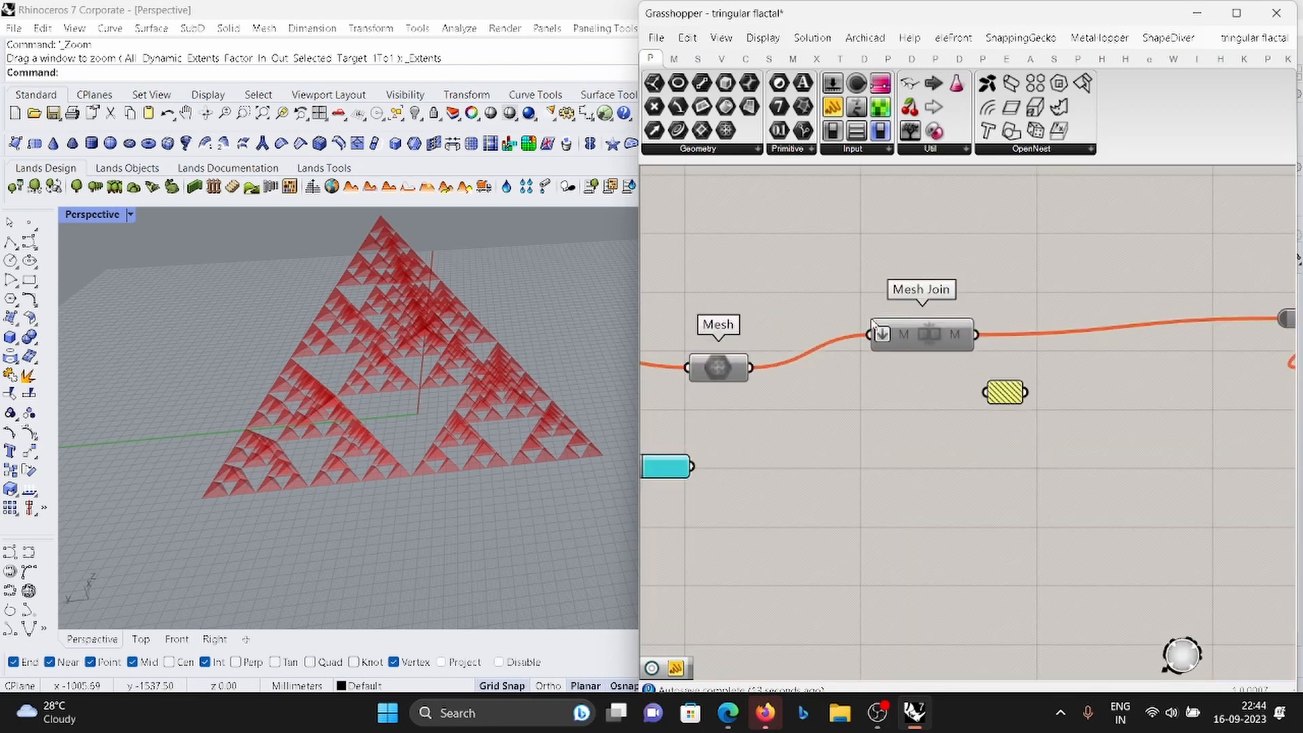
scroll(1018, 360, down, 5)
Try to duplicate the Mesh Join and Colour Swatch section of the earlier definition.
drag(1039, 370, 761, 256)
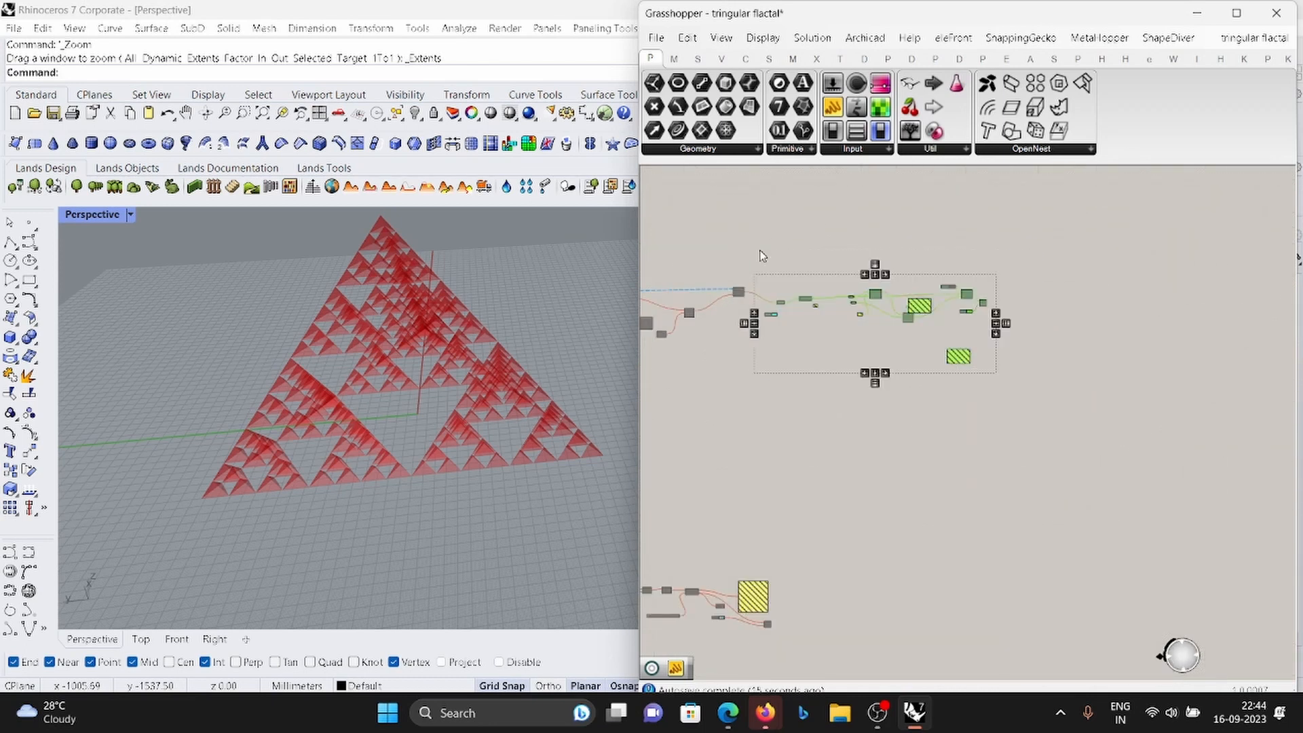
scroll(984, 289, down, 4)
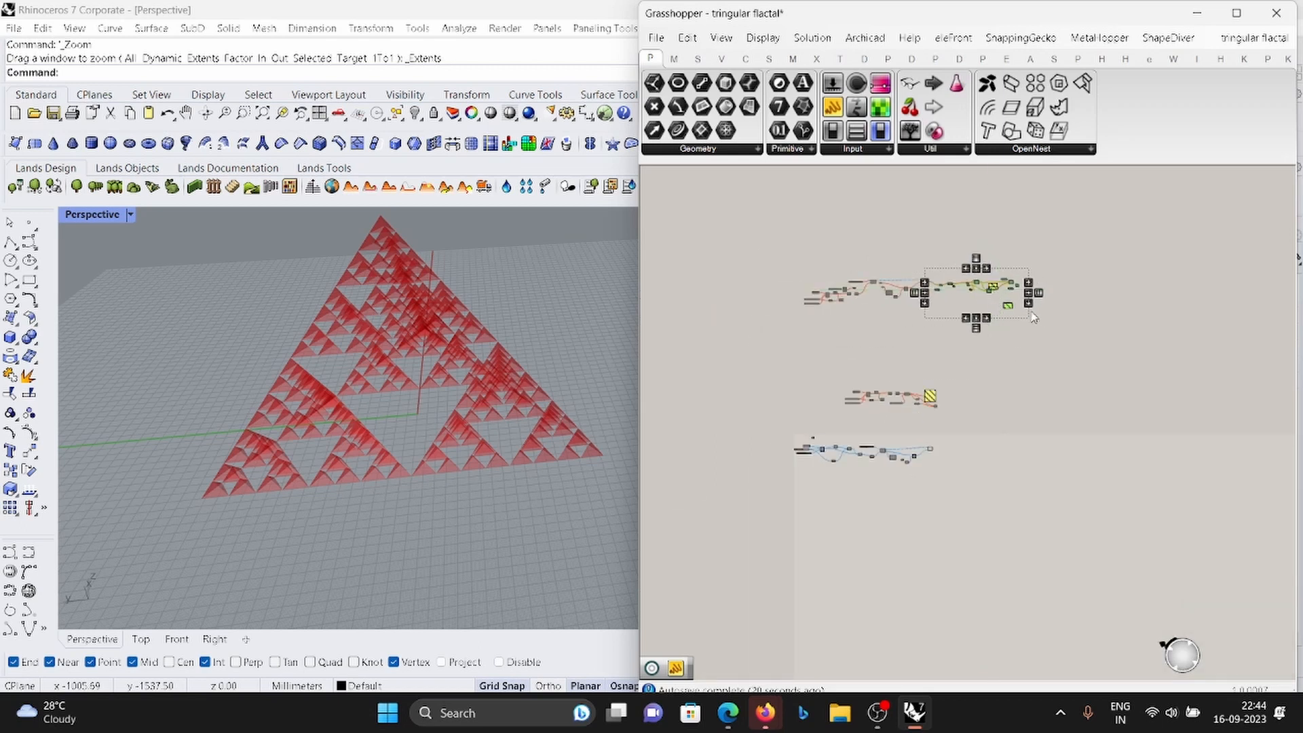
click(1022, 293)
scroll(1022, 293, up, 3)
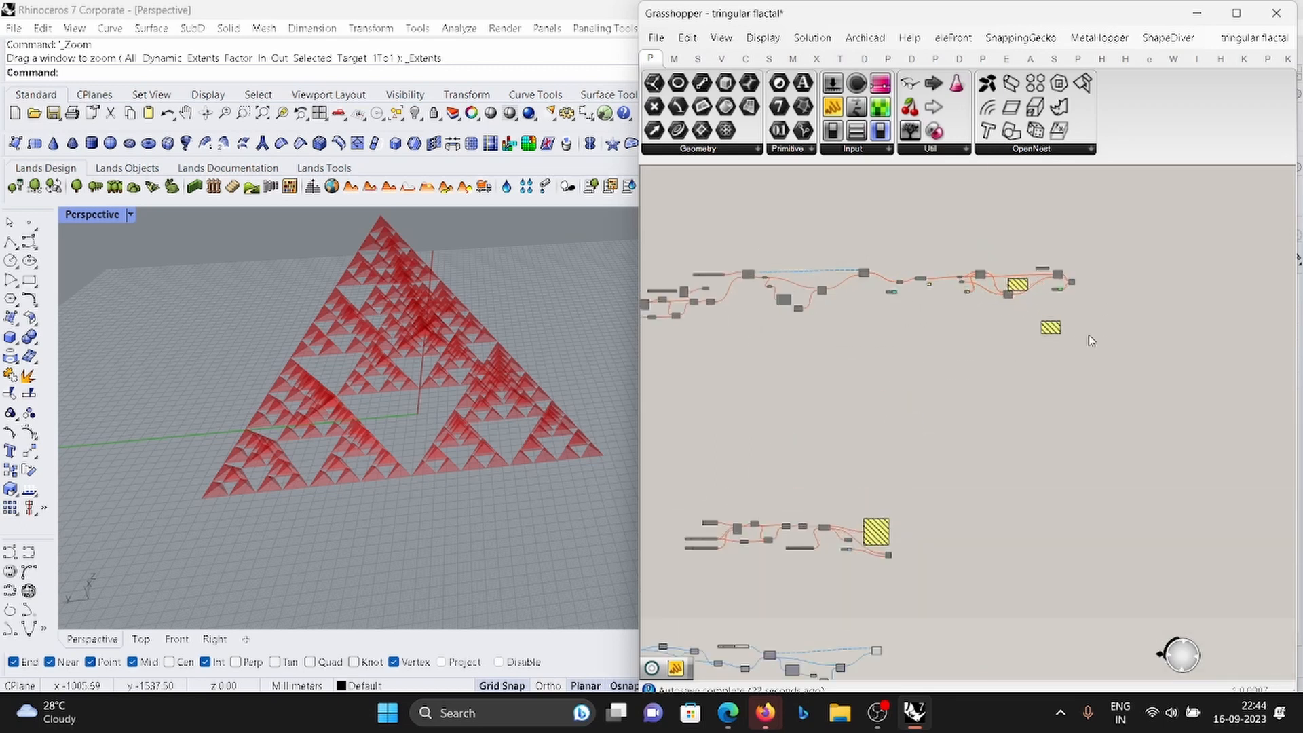
drag(1088, 337, 890, 240)
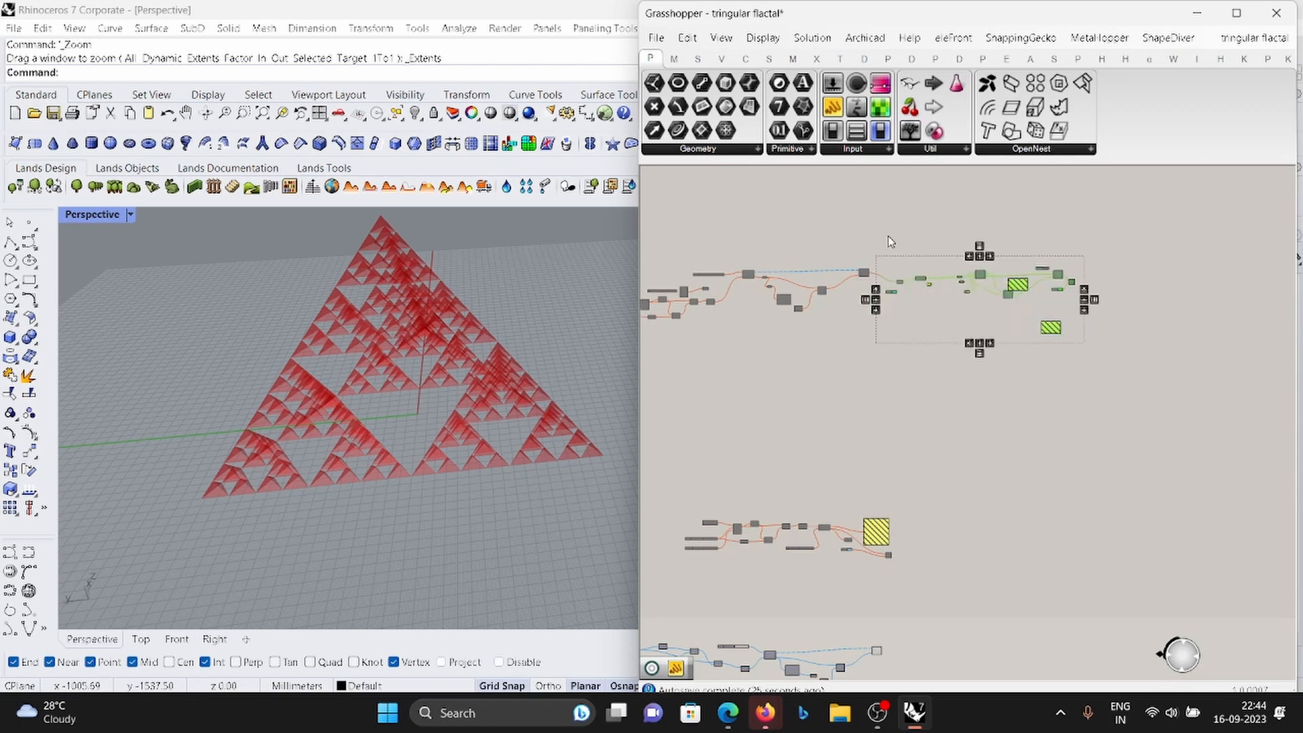
key(ctrl+v)
drag(922, 284, 955, 374)
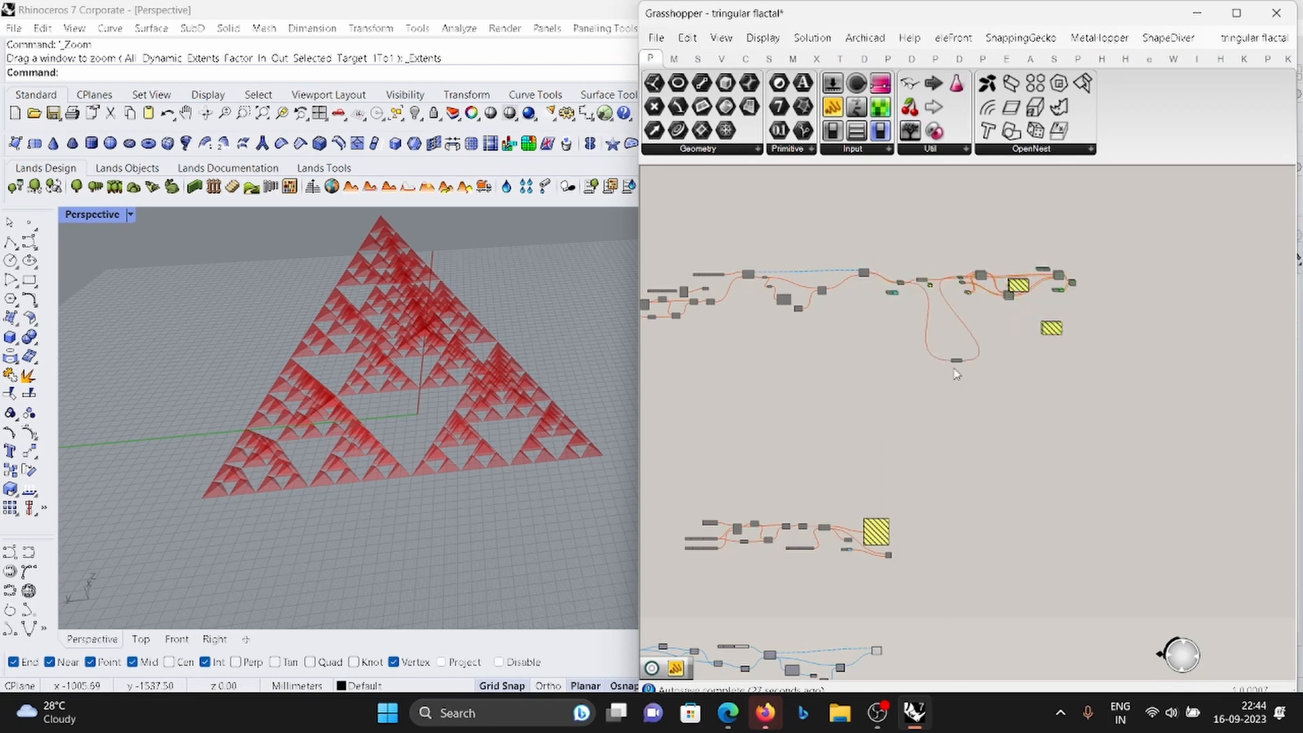
key(ctrl+z)
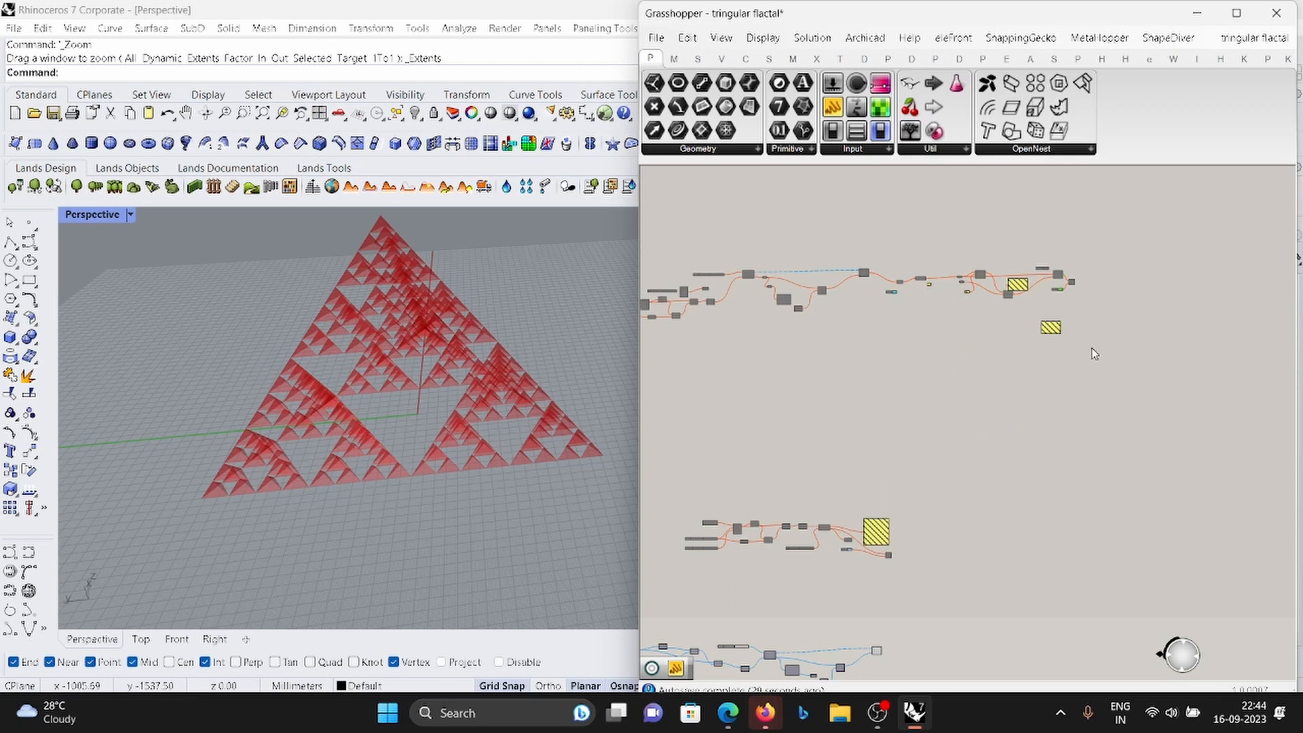
drag(1094, 353, 945, 364)
key(ctrl+c)
key(ctrl+v)
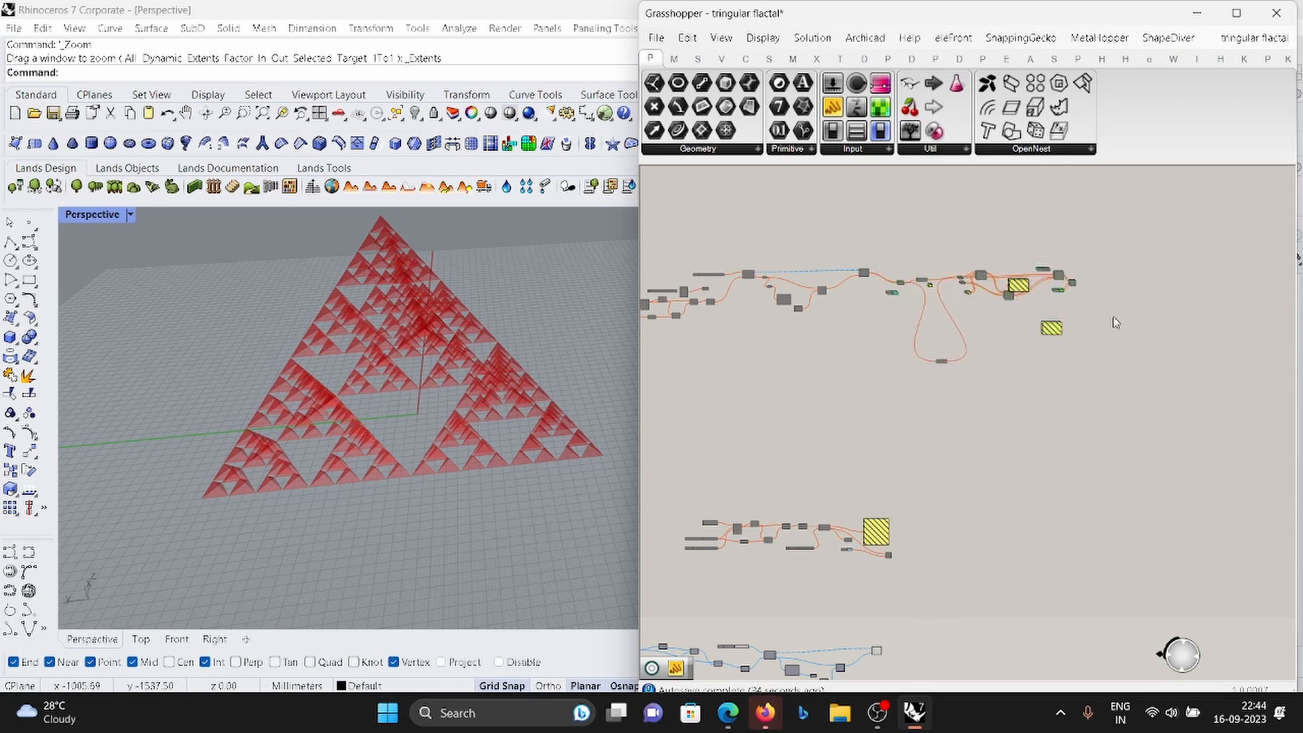
Group the earlier definition's Mesh Join section and place a copy of the group beside the new Loop End.
drag(1100, 315, 890, 240)
drag(1158, 364, 890, 234)
scroll(953, 315, down, 4)
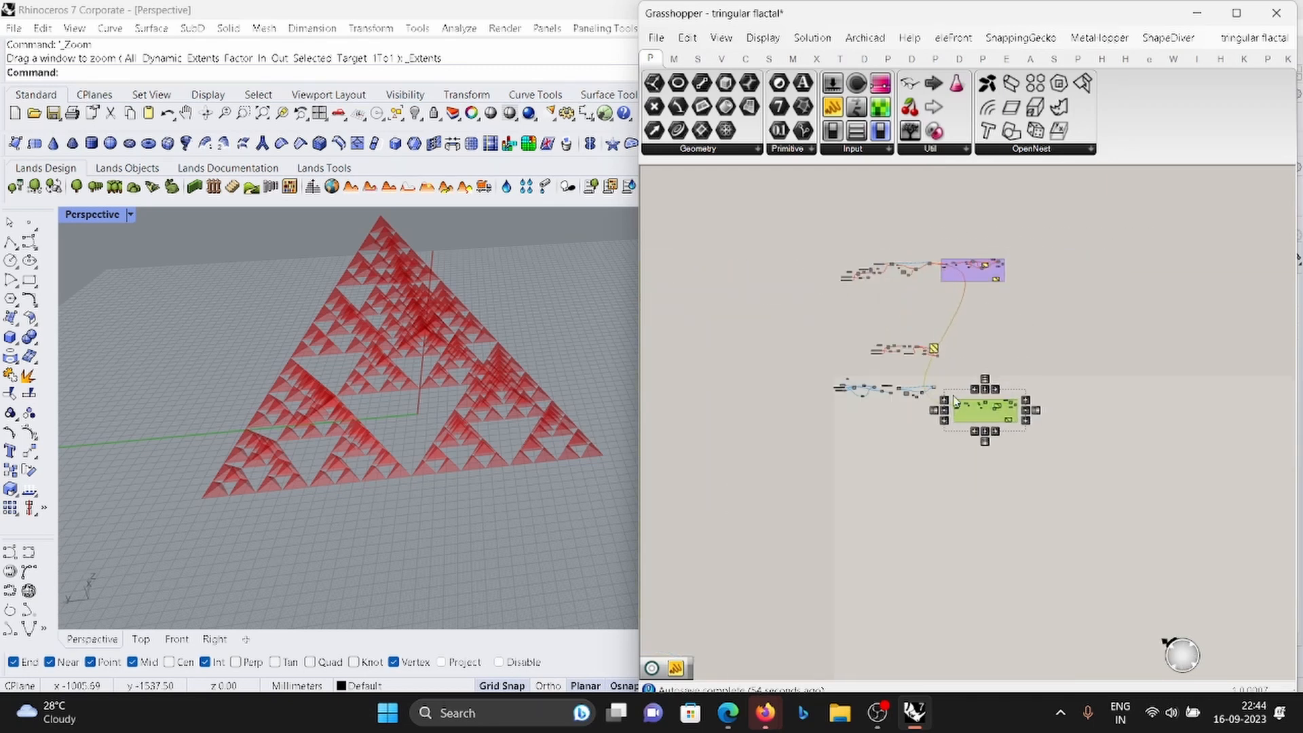
scroll(773, 328, up, 5)
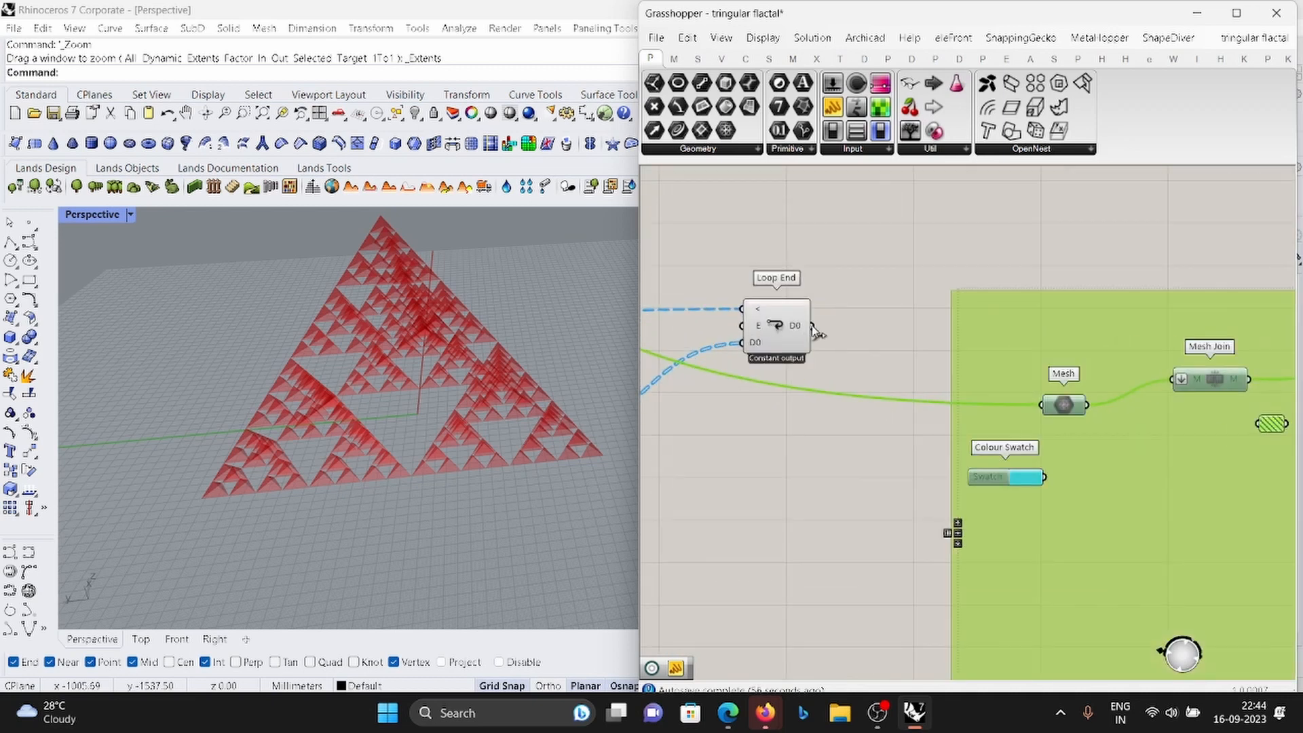
Connect Loop End's output to the copied group's Mesh component and enable all components in the group.
scroll(1056, 417, down, 5)
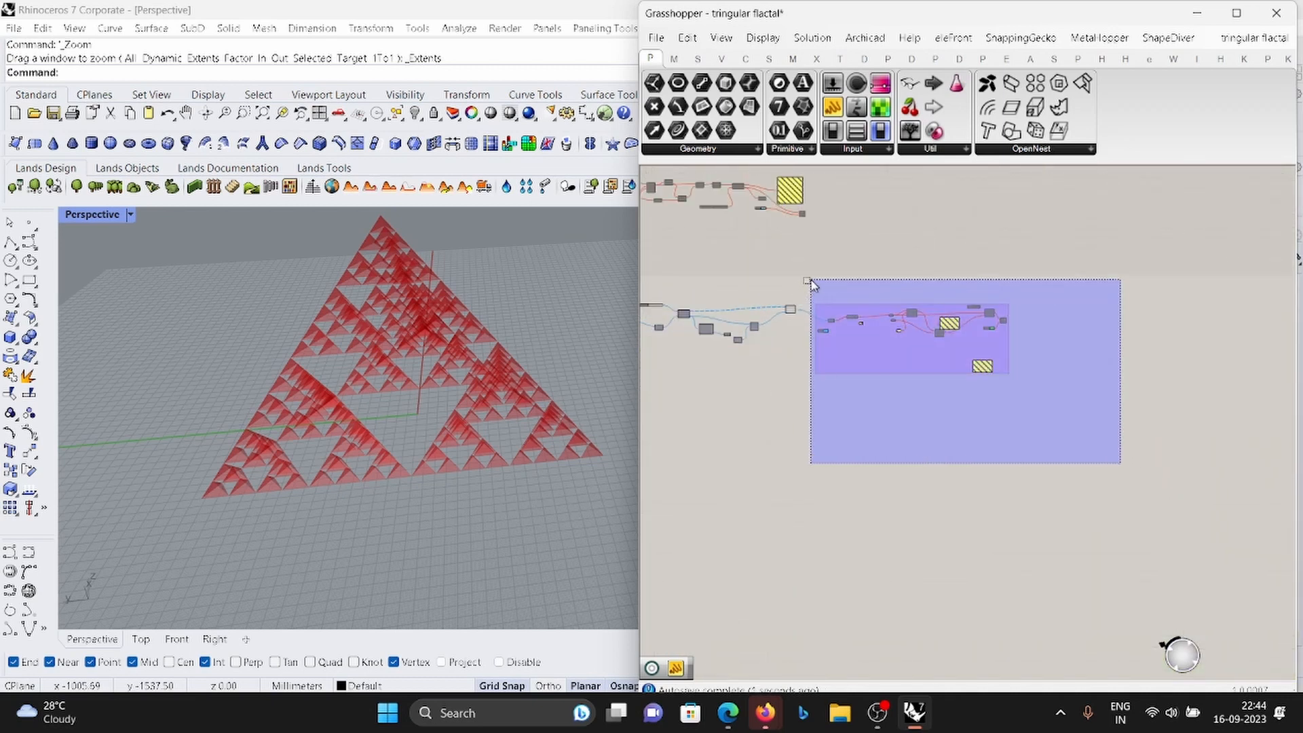
right_click(916, 240)
click(1036, 330)
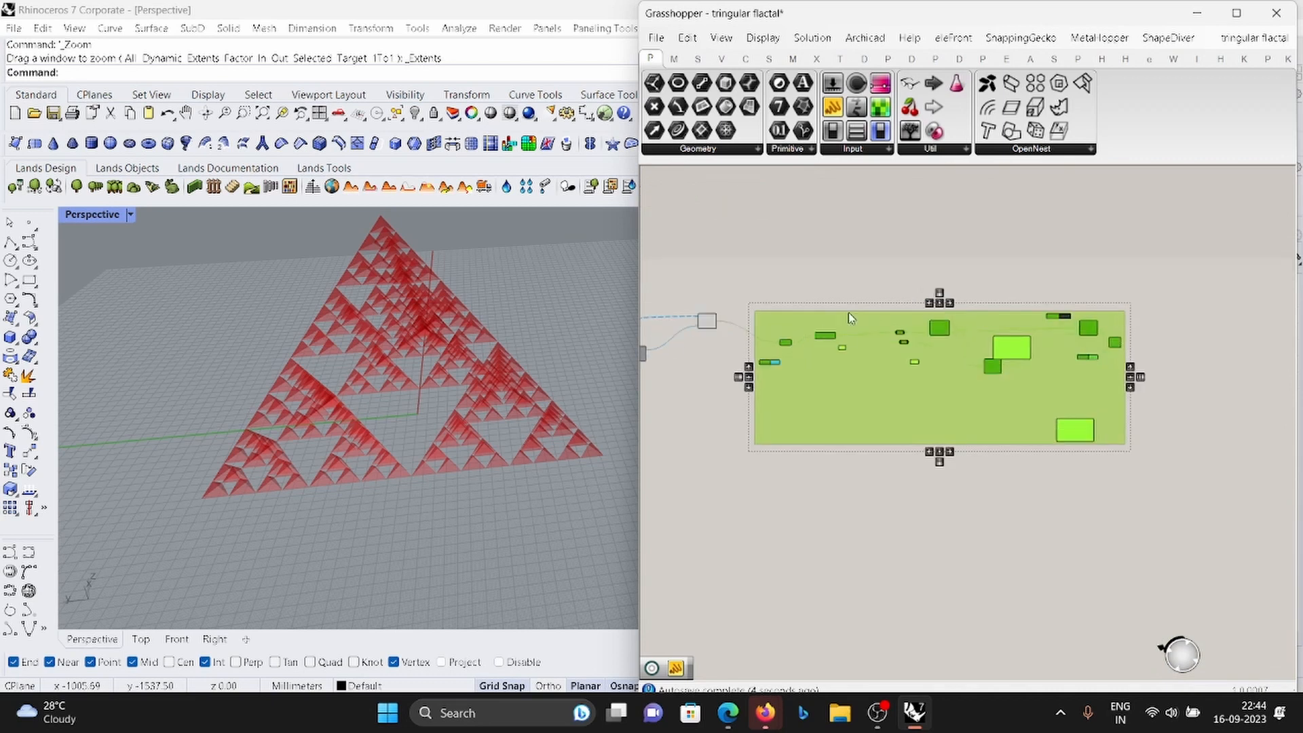
Look through the copied group's components from Mesh and Mesh Join to Stream Filter and Custom Preview.
scroll(1036, 327, down, 6)
scroll(889, 307, up, 6)
scroll(865, 314, down, 4)
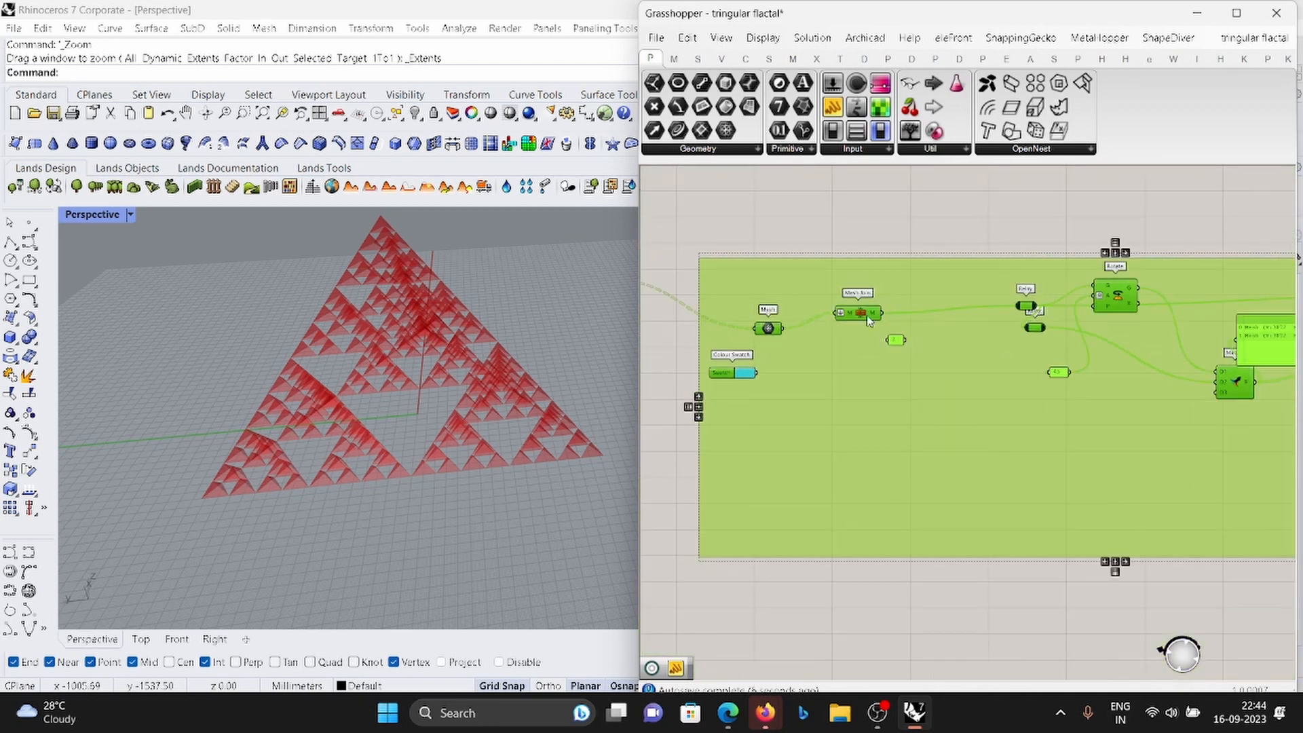
scroll(869, 317, up, 2)
scroll(799, 265, down, 5)
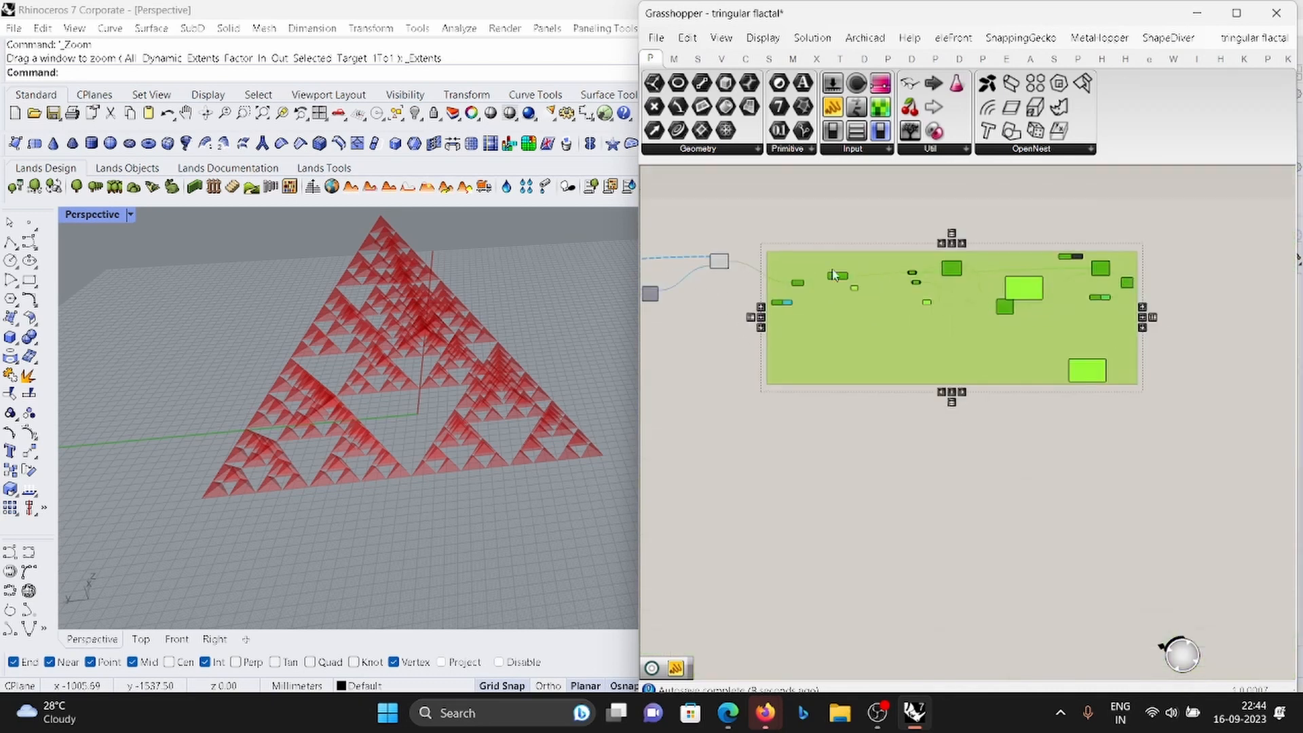
scroll(810, 290, up, 5)
scroll(823, 273, down, 4)
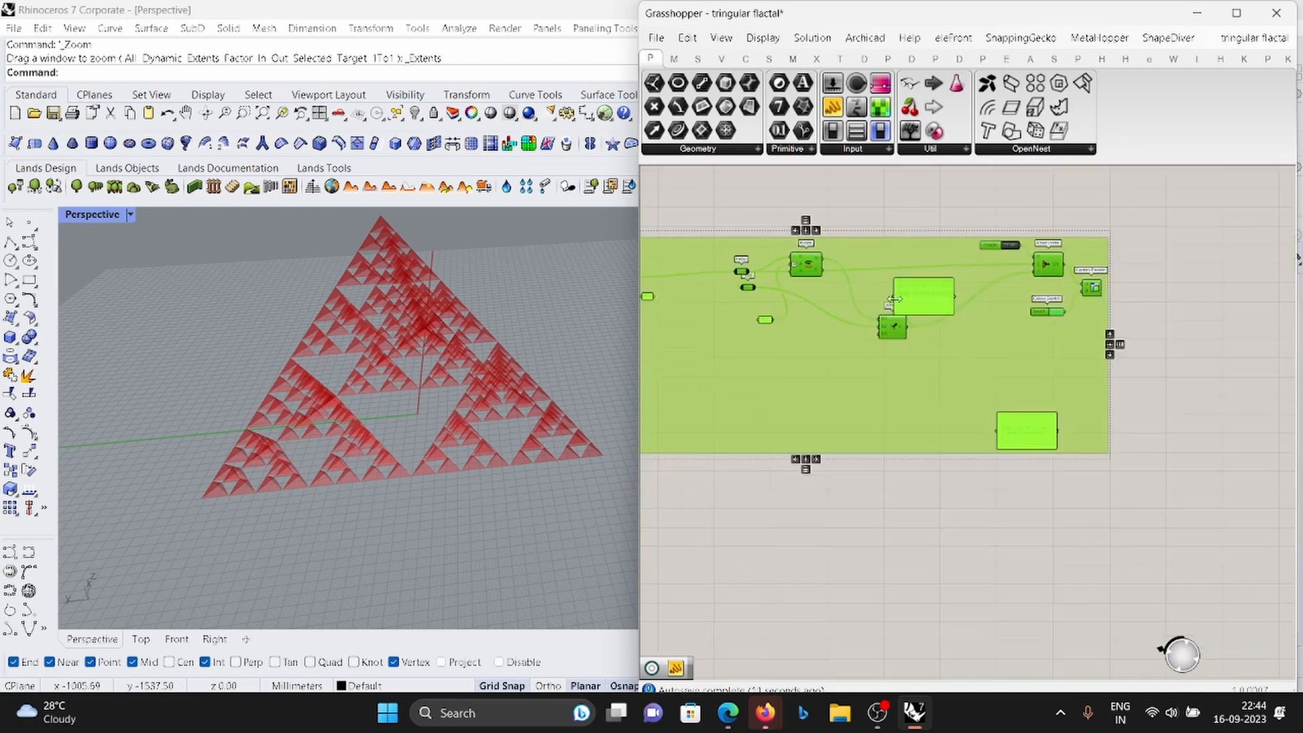
scroll(848, 291, up, 3)
scroll(1149, 343, down, 6)
scroll(1220, 344, down, 2)
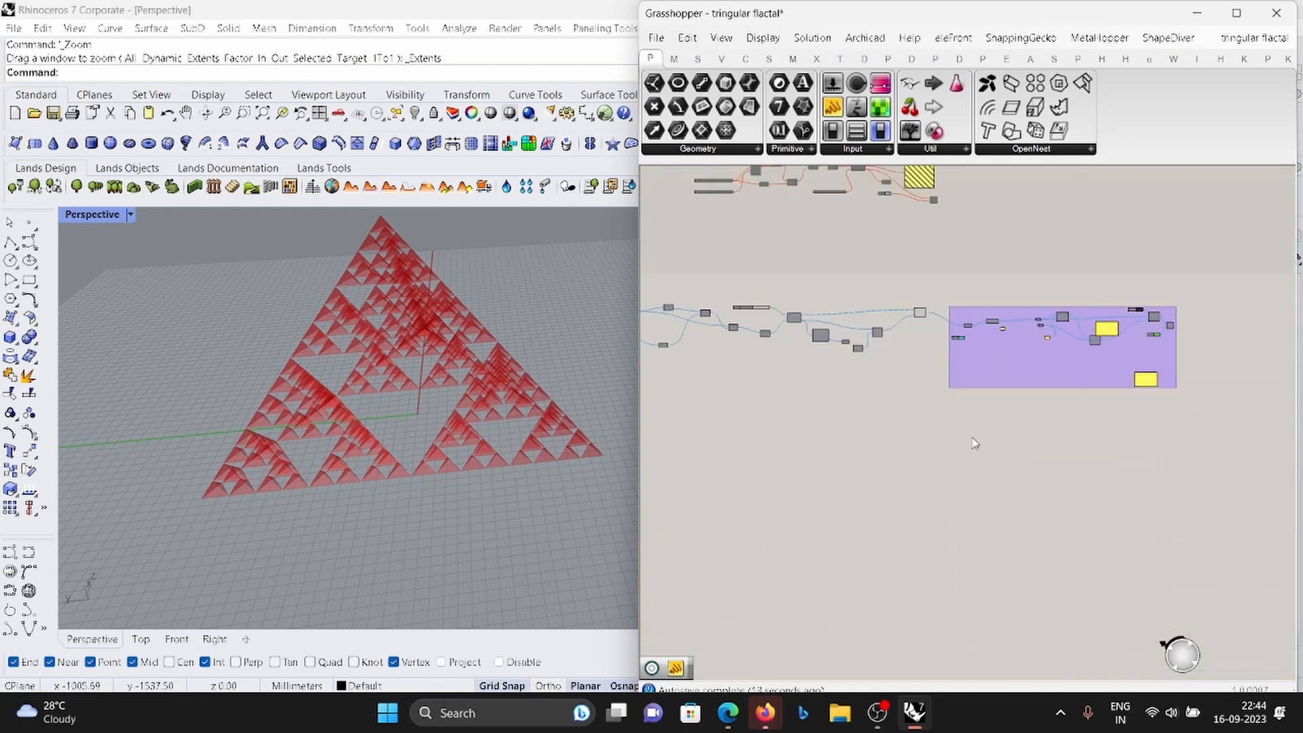
Turn off the preview of all components in the copied group.
drag(973, 440, 792, 271)
middle_click(833, 263)
click(860, 288)
scroll(1149, 314, up, 4)
scroll(1149, 313, up, 3)
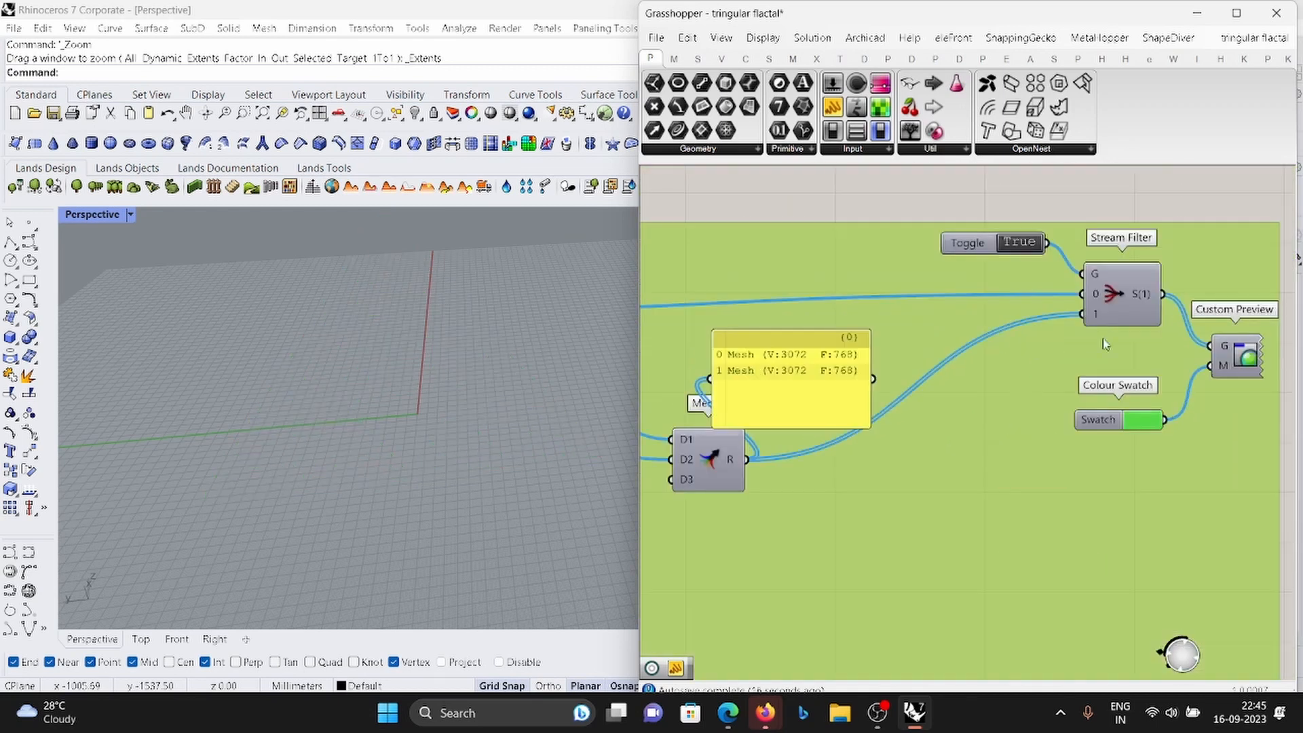
Turn on the preview of only the group's Custom Preview component and inspect the coloured fractal from several angles.
scroll(1154, 326, down, 2)
drag(1228, 353, 1100, 262)
middle_click(1151, 221)
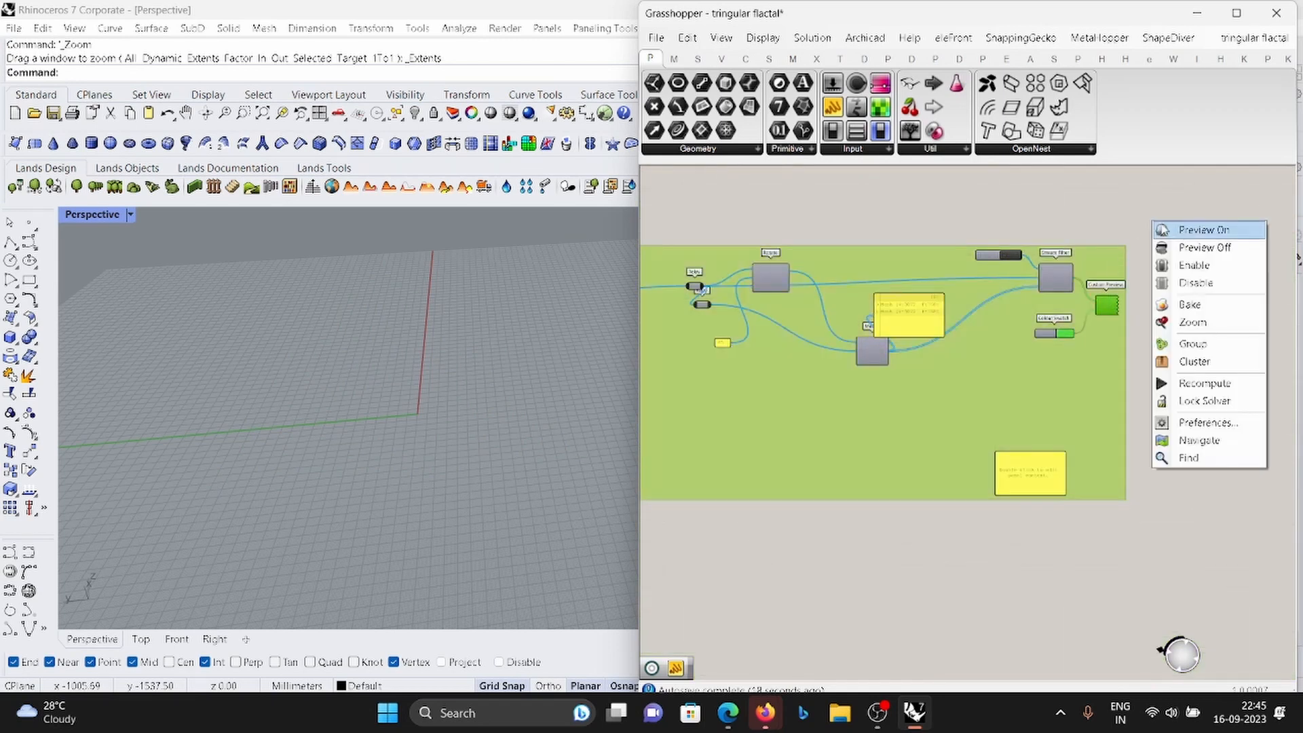
click(1177, 230)
right_drag(401, 324, 325, 490)
scroll(325, 491, down, 8)
scroll(324, 488, up, 3)
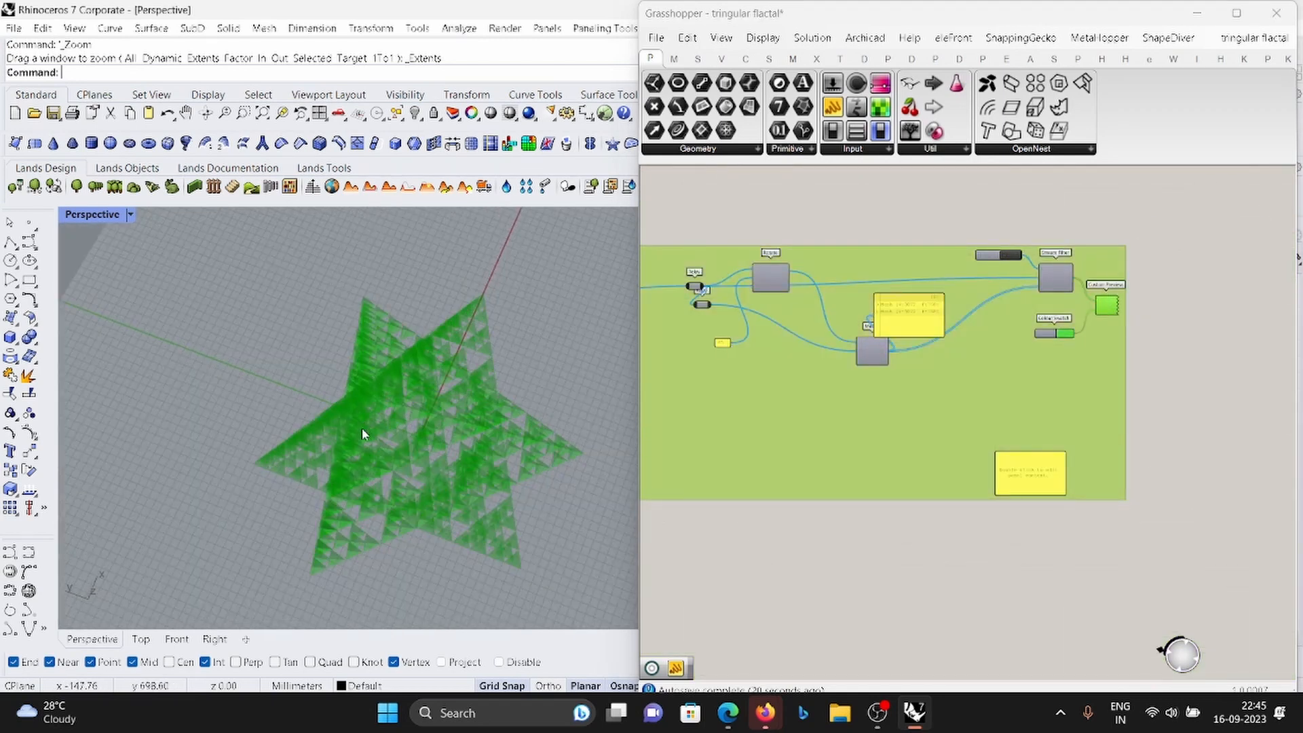
right_drag(361, 427, 401, 349)
scroll(998, 302, up, 2)
scroll(997, 302, up, 2)
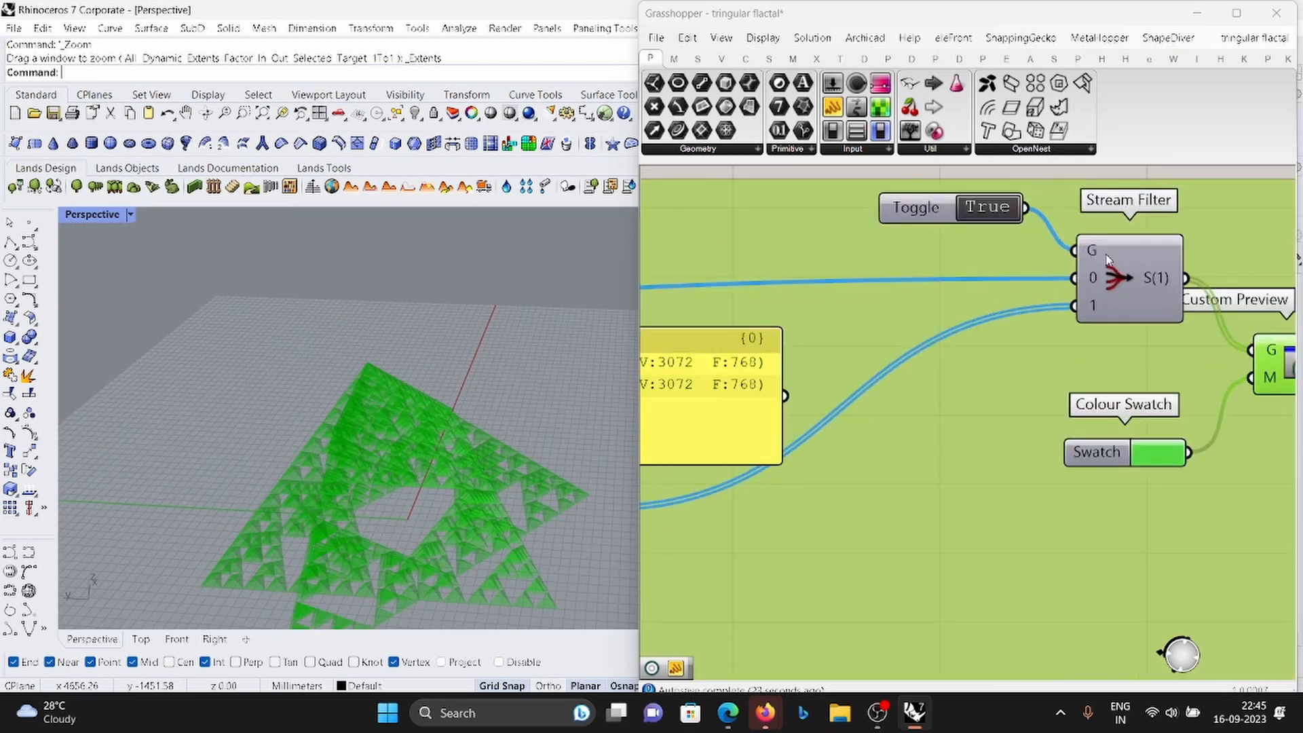
Switch the Stream Filter's toggle to False and back to True to compare the two mesh outputs.
click(1067, 236)
scroll(1142, 296, down, 4)
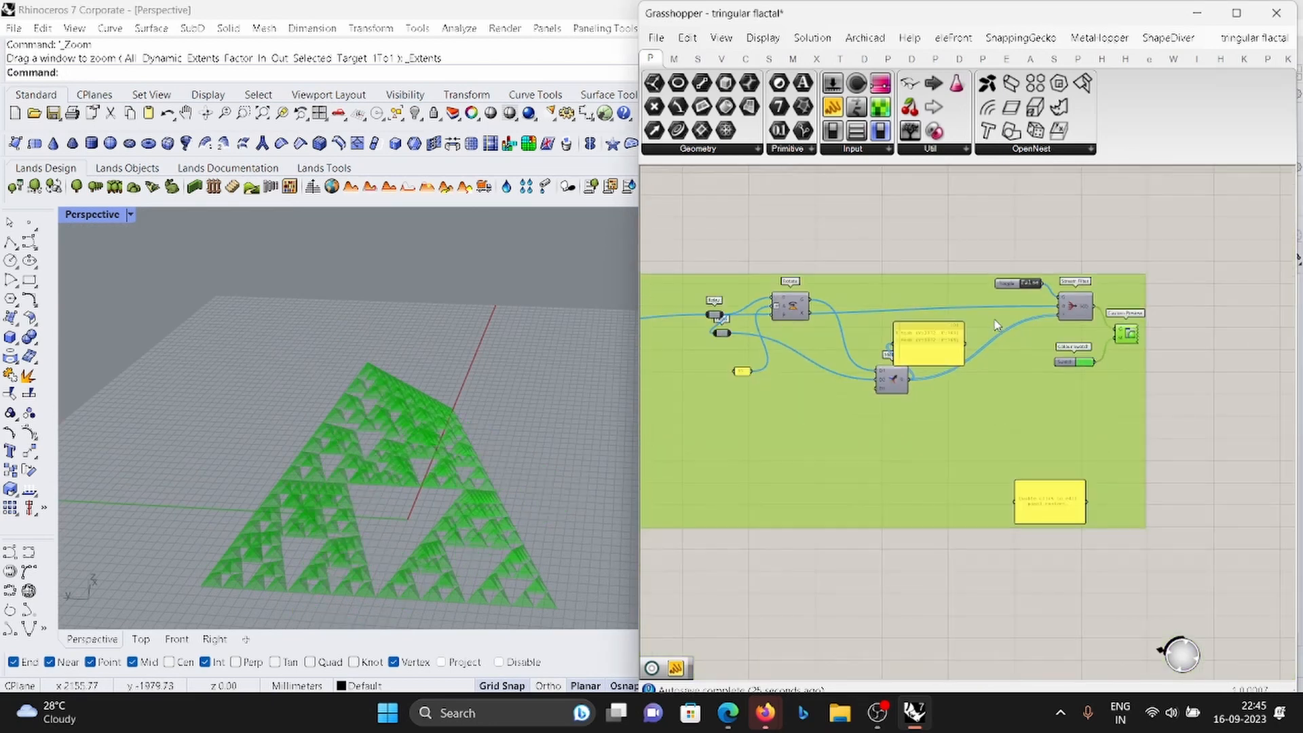
scroll(1142, 297, up, 3)
scroll(1144, 278, down, 4)
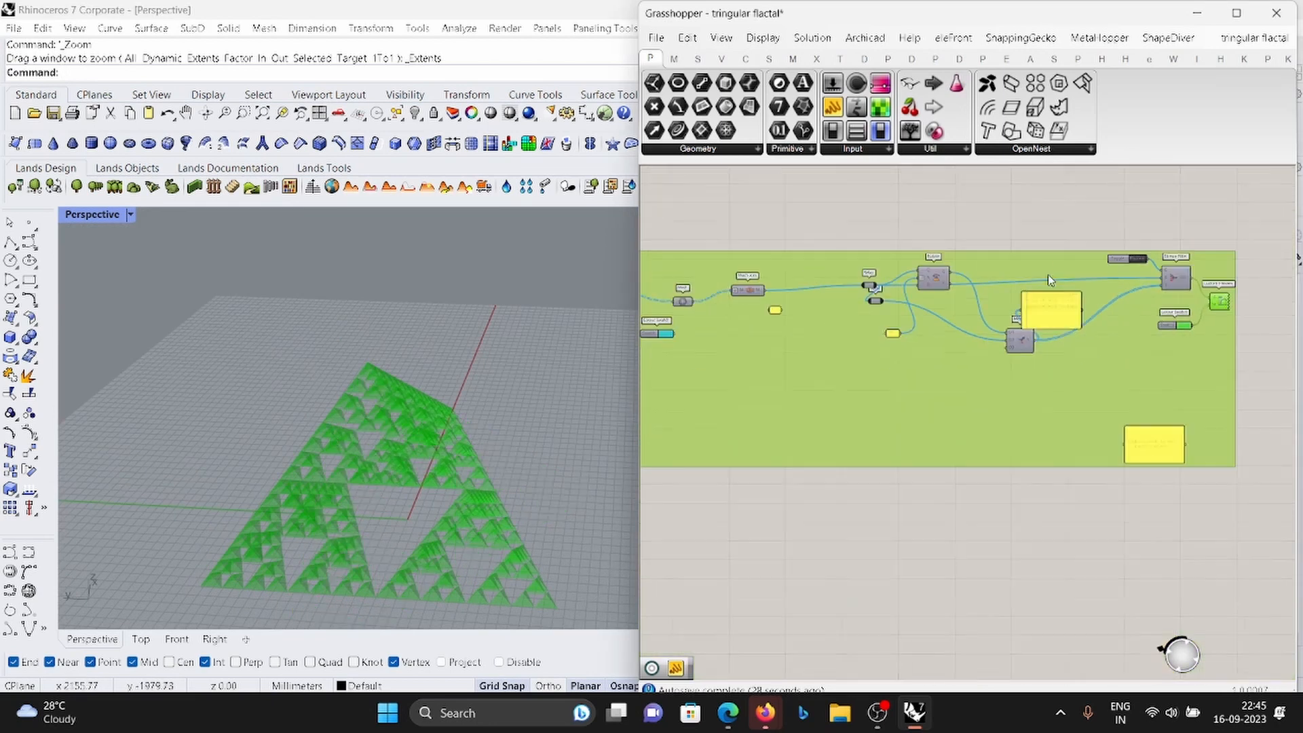
scroll(1184, 271, up, 4)
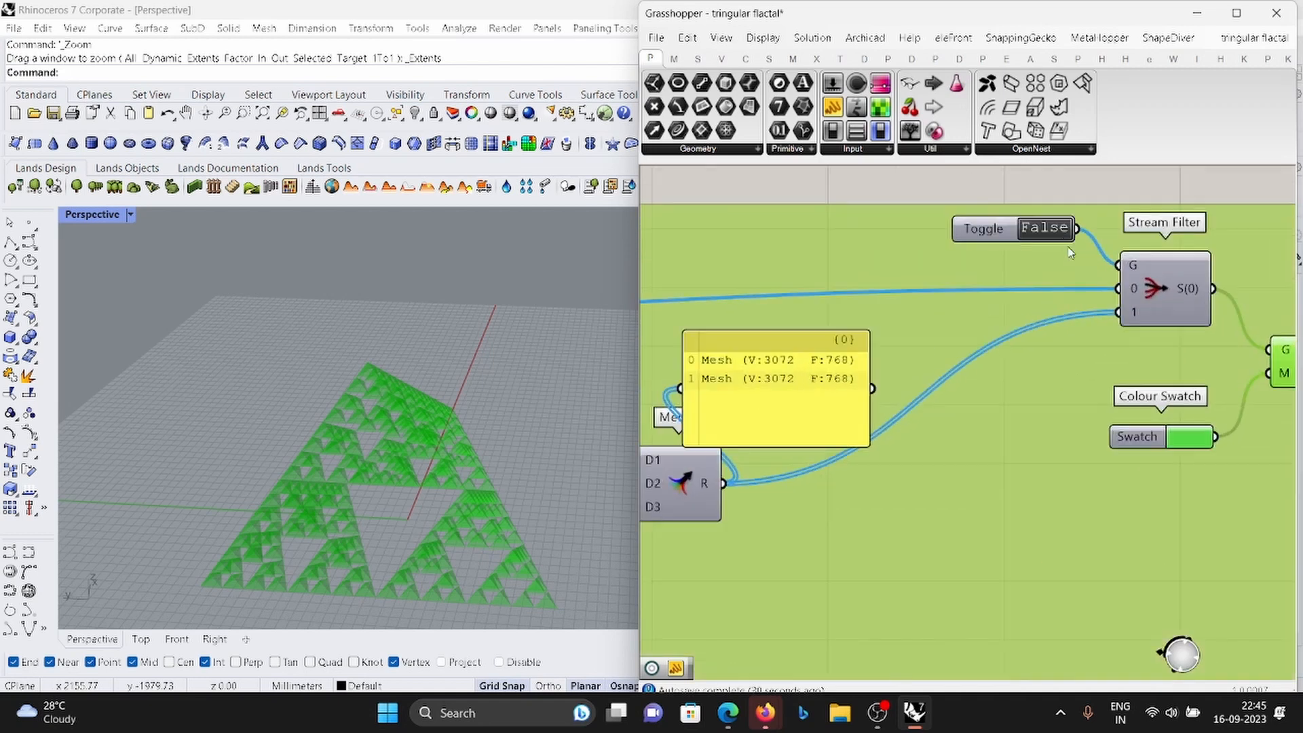
double_click(1046, 234)
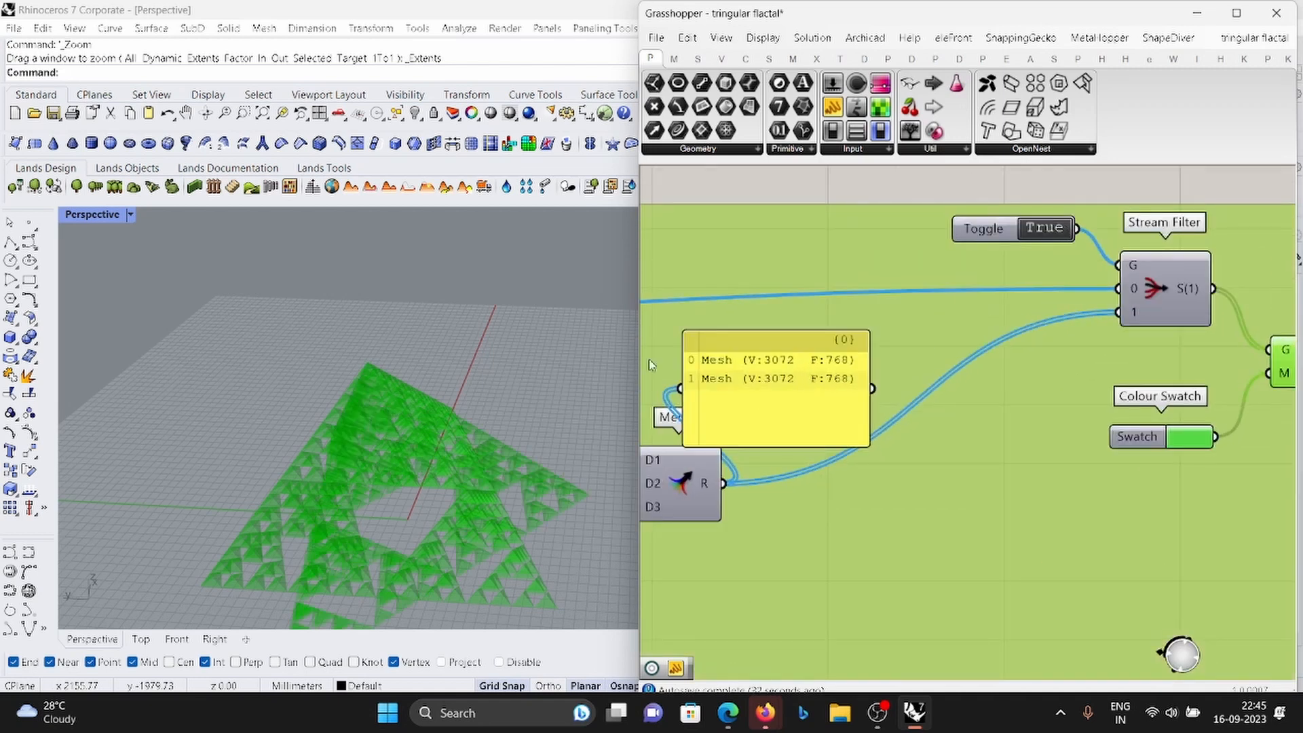
Set the Repeat slider to 7 and inspect the denser fractal in the Perspective view.
scroll(648, 364, down, 4)
scroll(746, 346, up, 3)
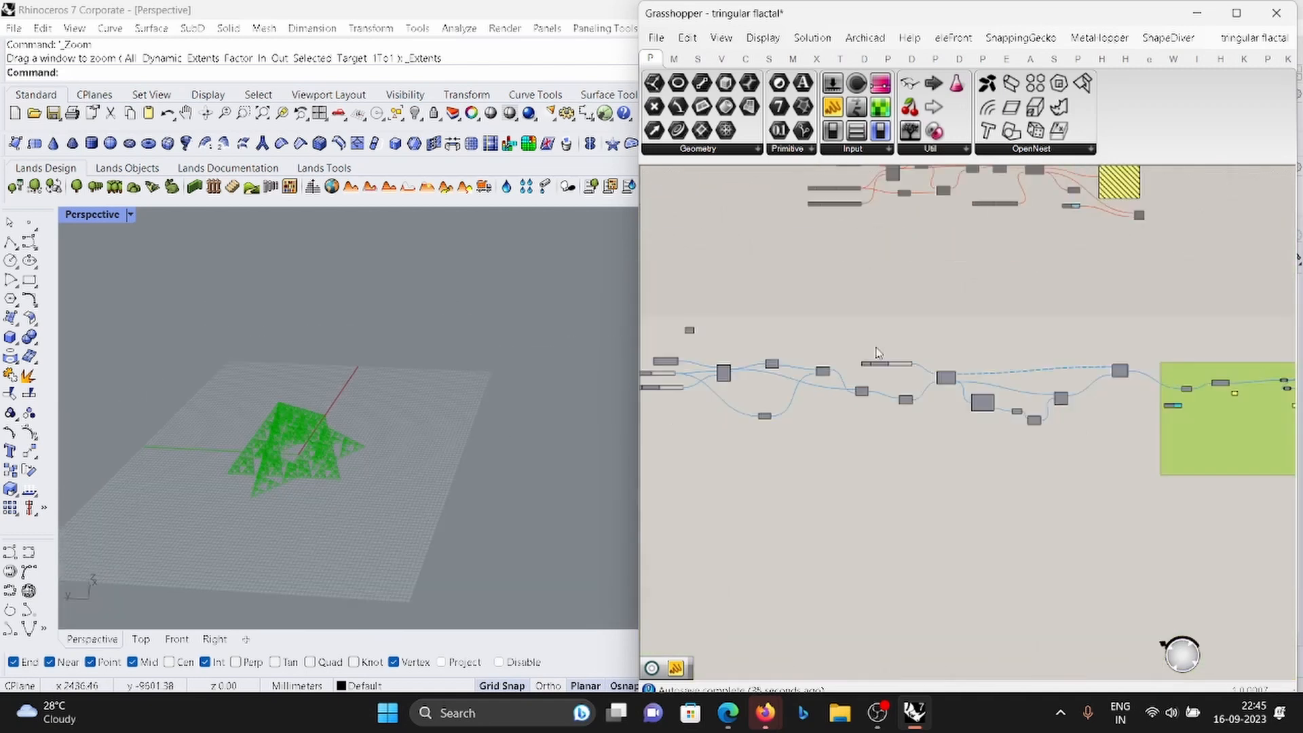
scroll(875, 353, up, 5)
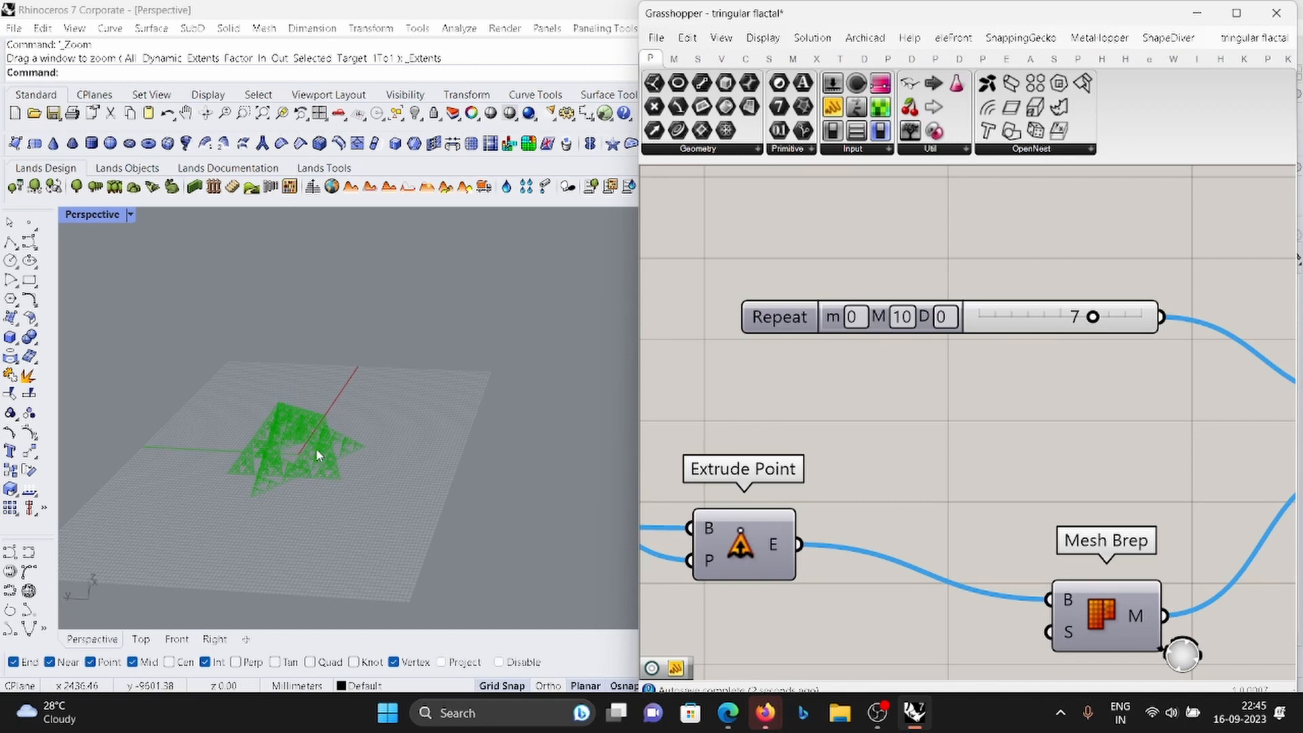
right_drag(943, 404, 950, 384)
scroll(244, 463, up, 10)
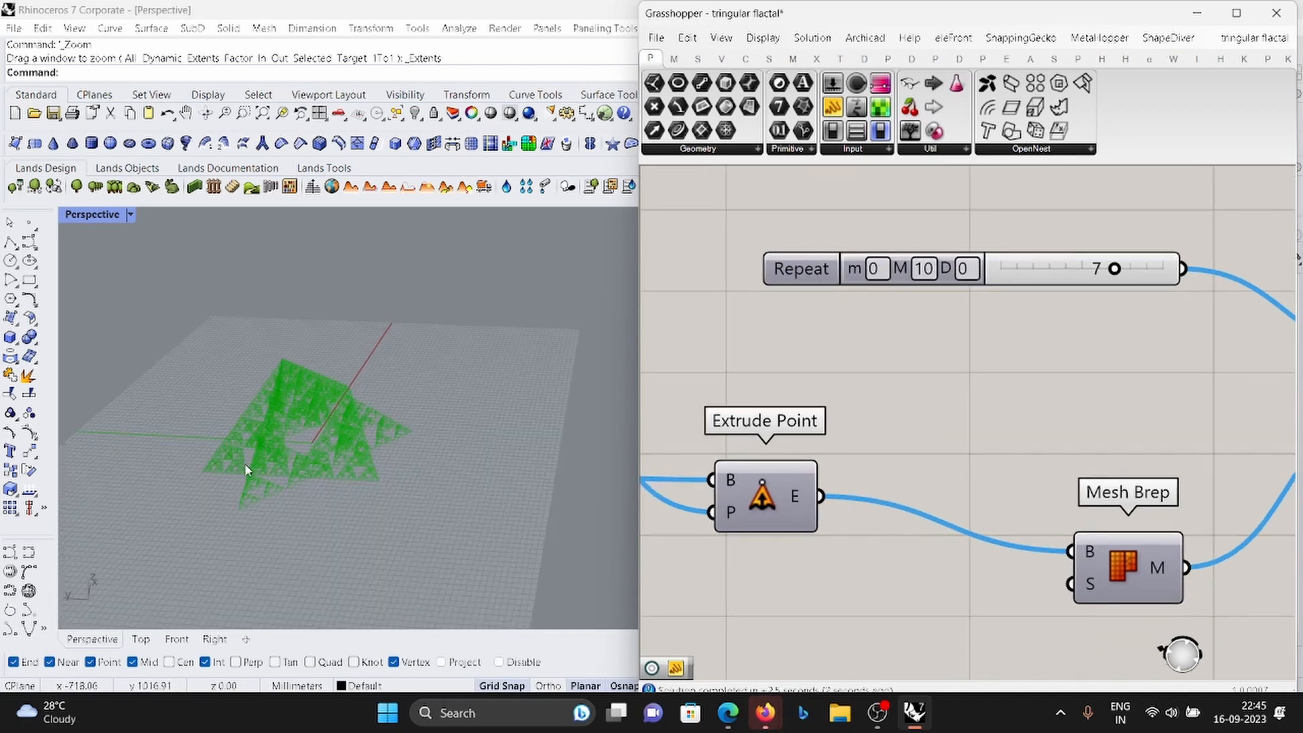
right_drag(283, 428, 361, 414)
scroll(361, 420, down, 10)
scroll(407, 448, up, 8)
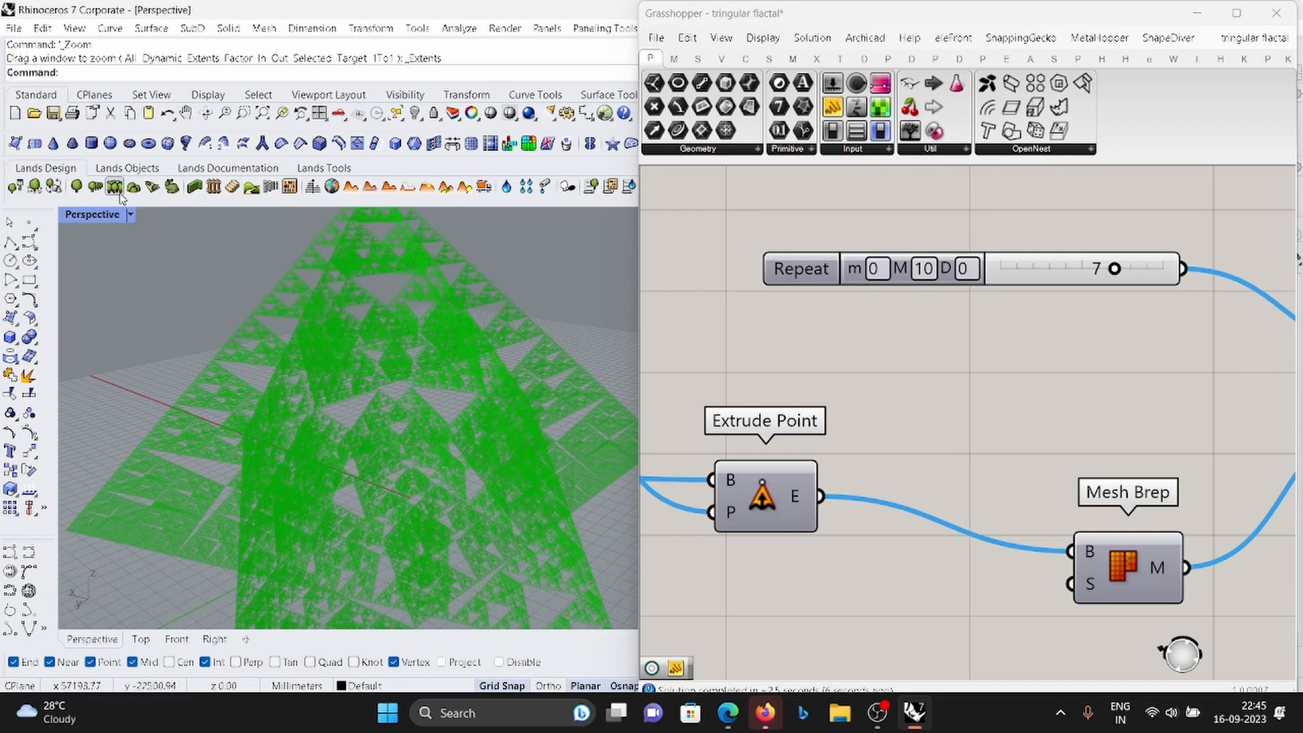
Set the Perspective viewport's display mode to Cardboard and view the fractal from a closer angle.
click(131, 214)
click(224, 303)
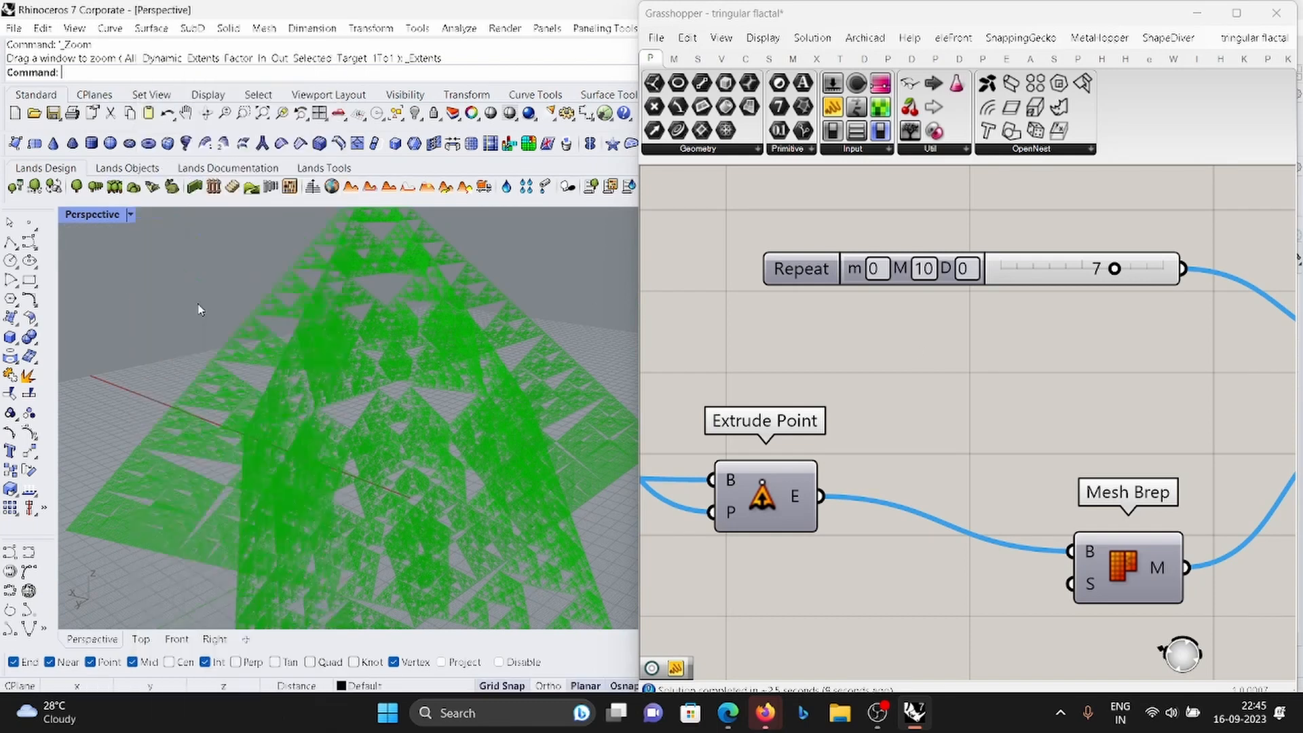
scroll(254, 365, down, 5)
right_drag(254, 365, 389, 468)
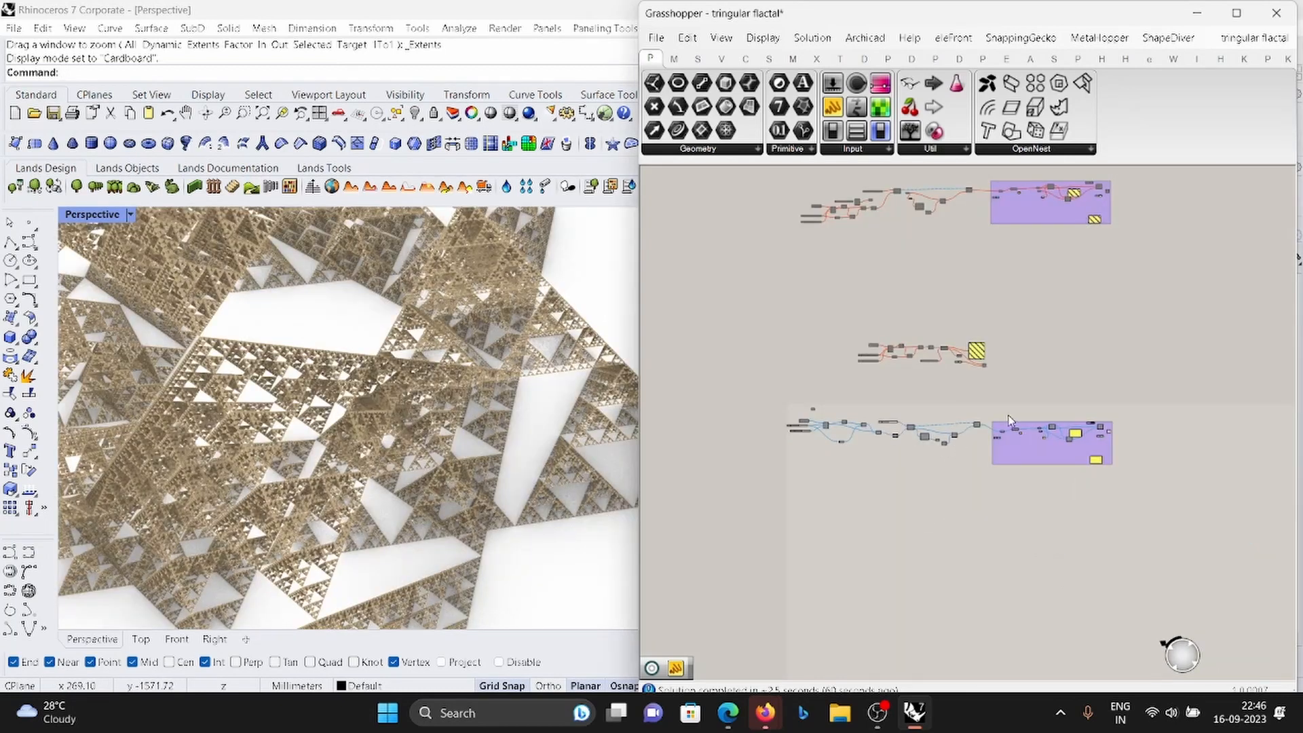
Place a copy of the whole looped fractal definition, including its grouped section, below the original on the canvas.
scroll(920, 436, up, 5)
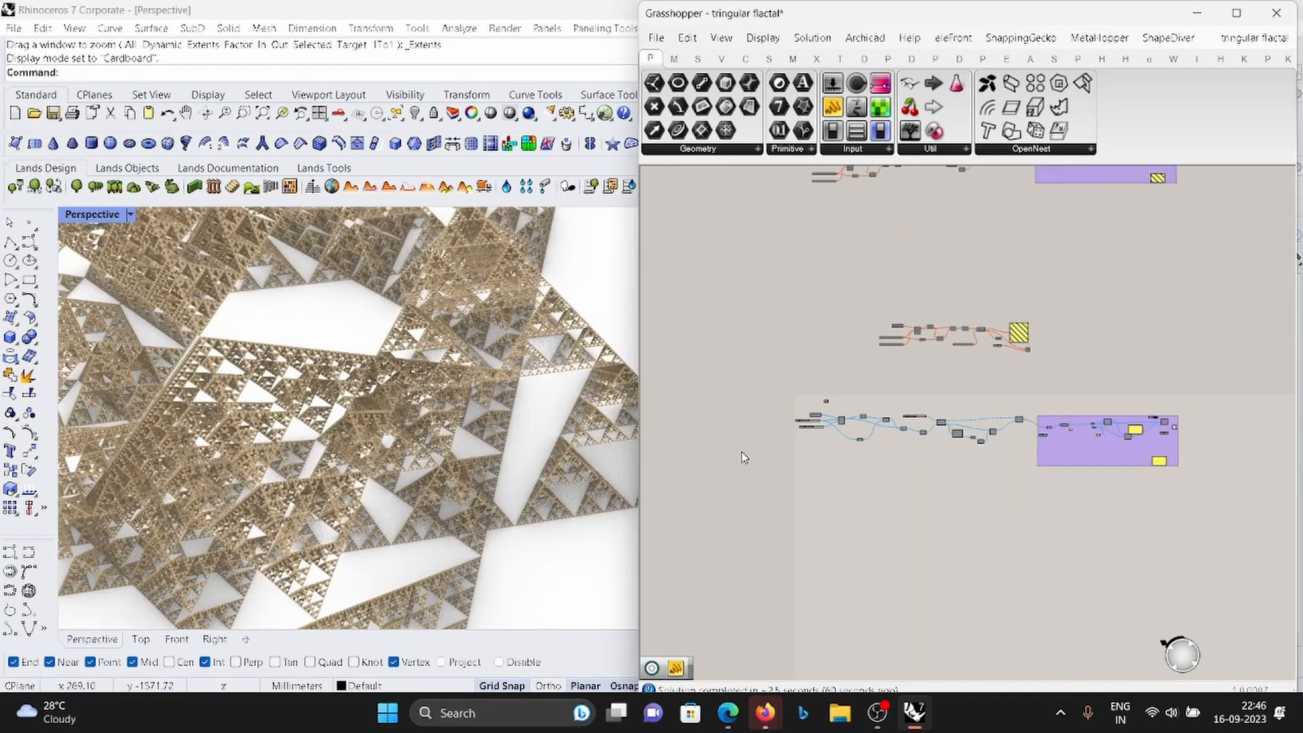
scroll(970, 428, down, 5)
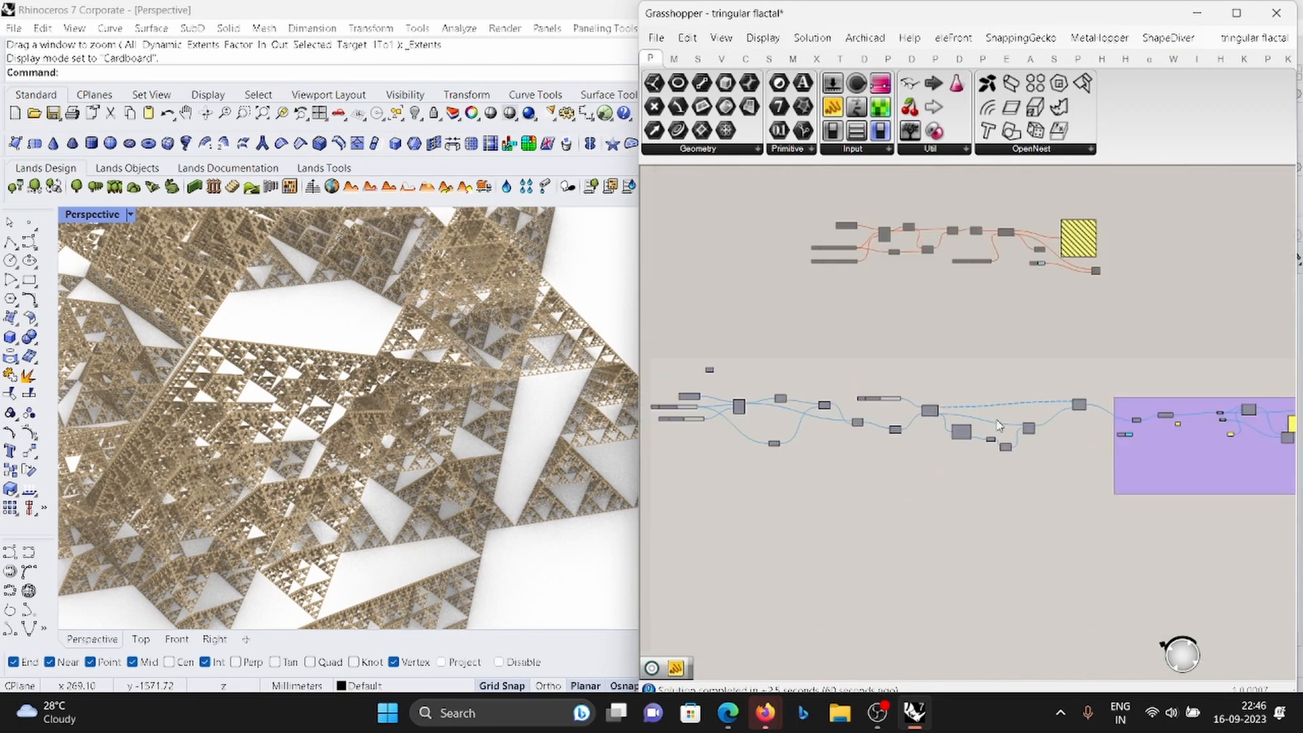
scroll(998, 424, down, 4)
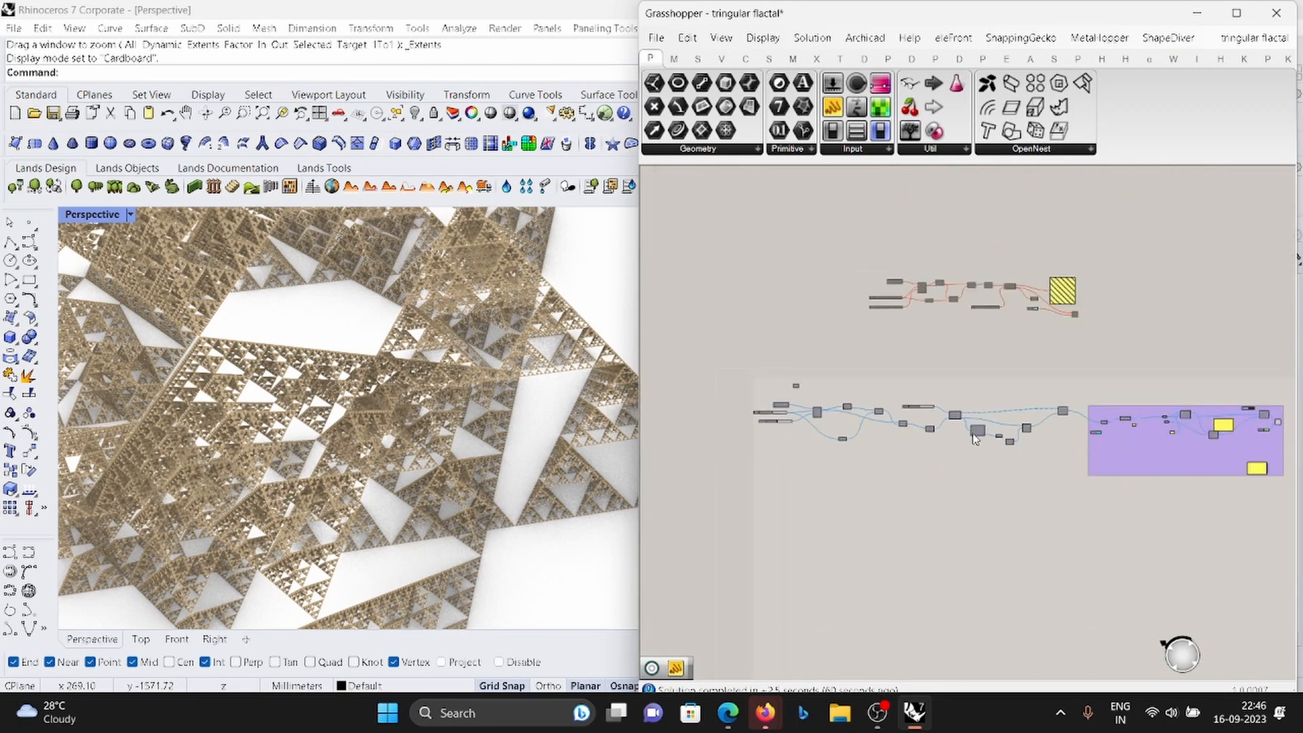
scroll(974, 439, down, 3)
drag(1143, 494, 755, 385)
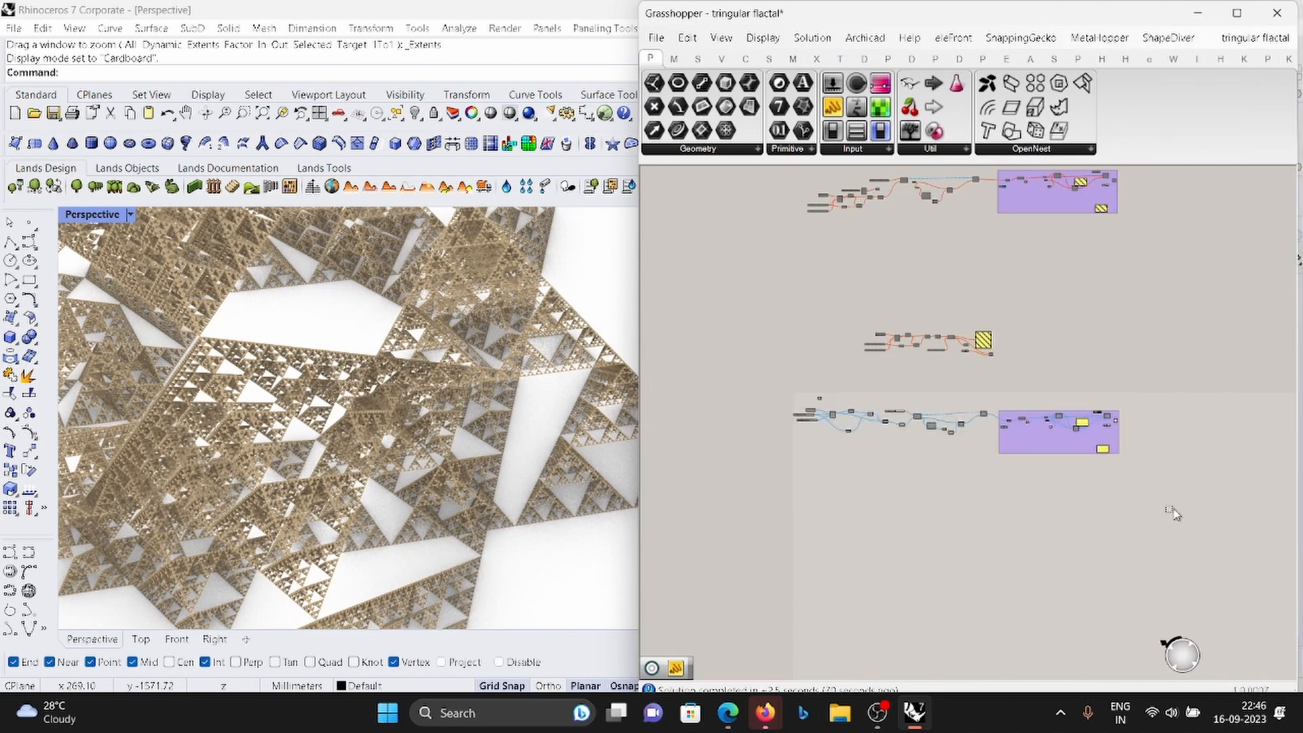
drag(1175, 508, 743, 395)
key(ctrl+q)
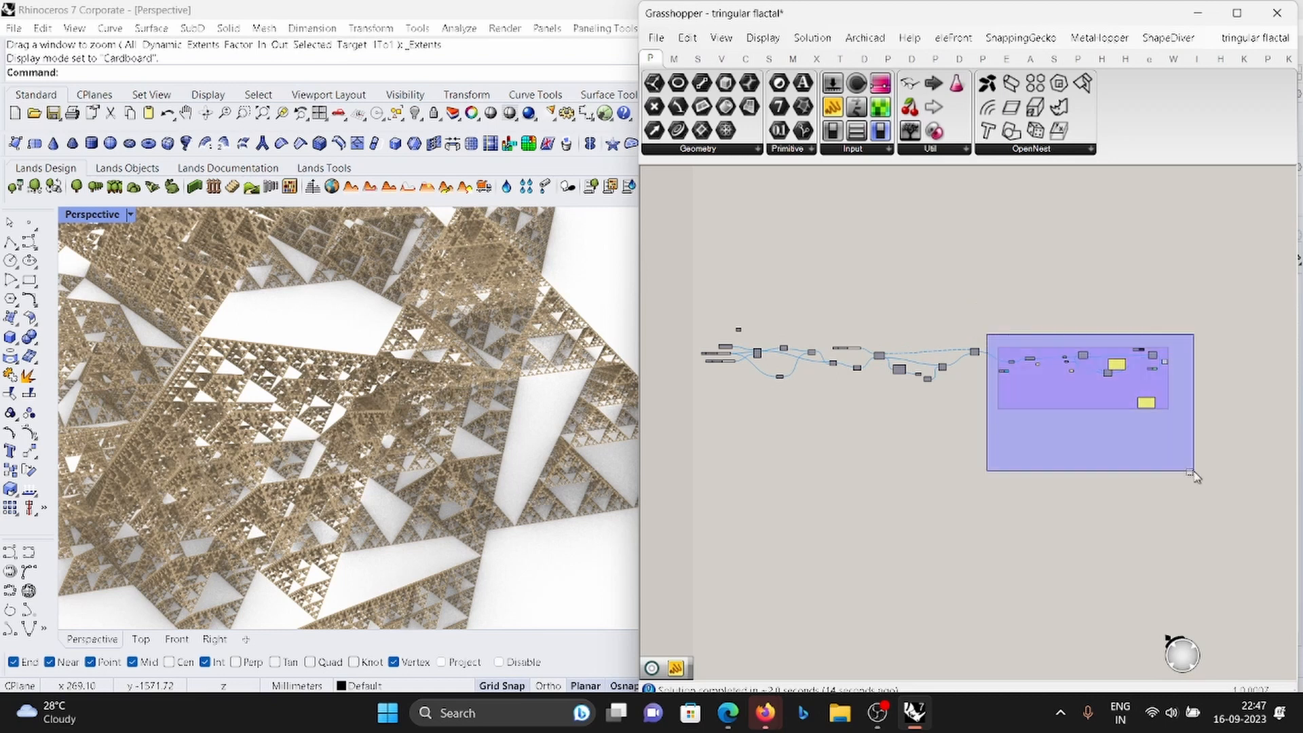
Delete the grouped mesh-joining and preview section and the Loop End from the copied definition.
drag(1215, 473, 1089, 389)
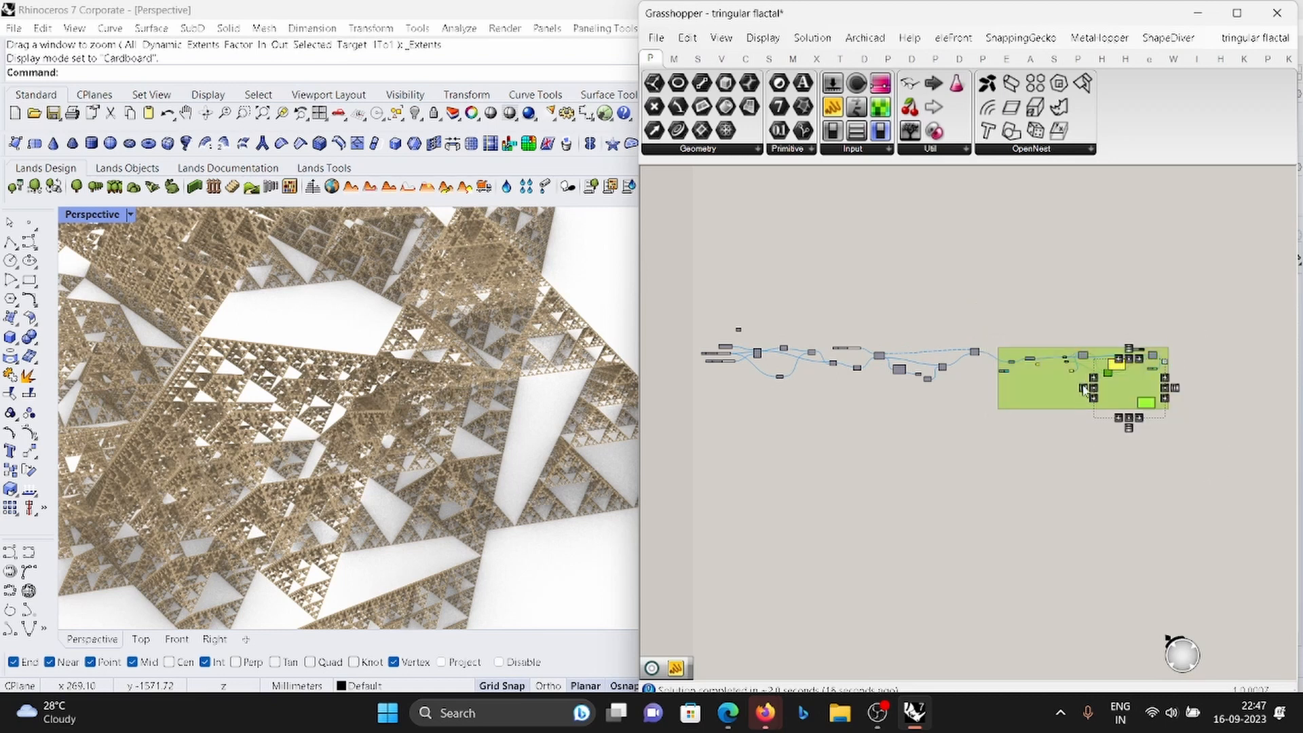
key(Delete)
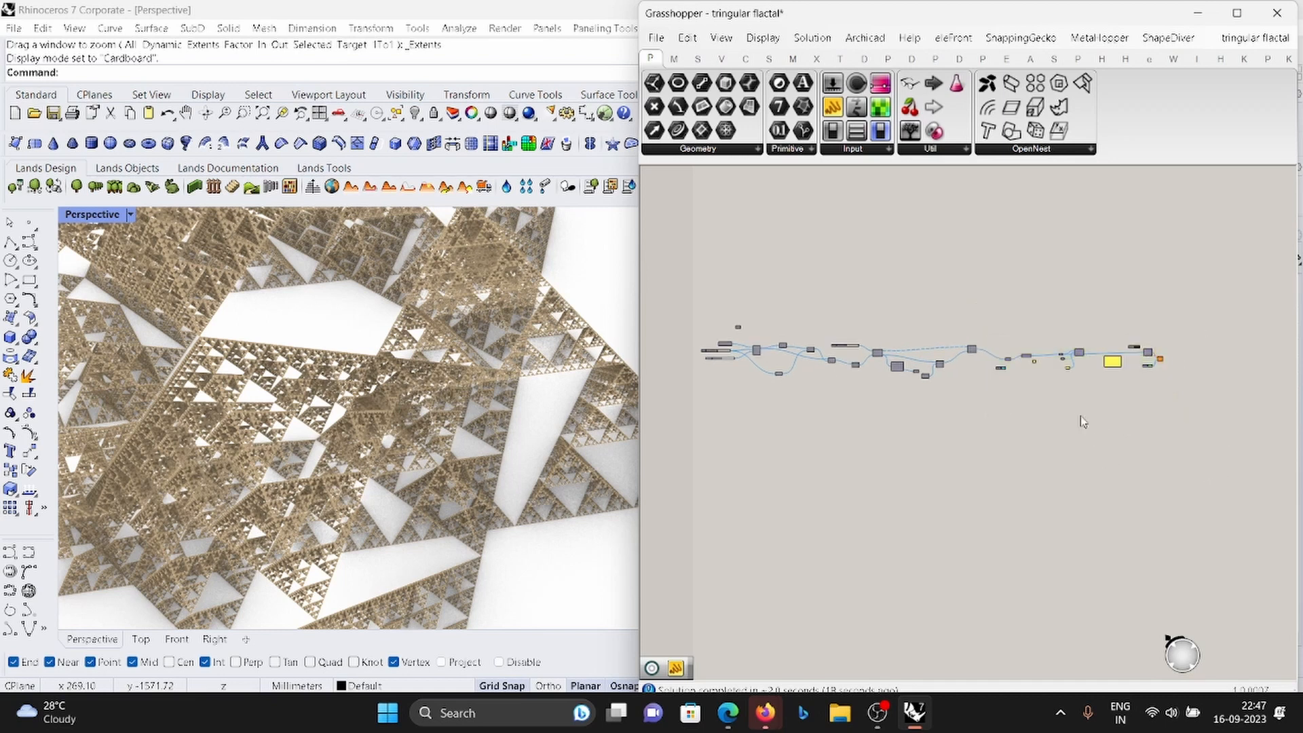
drag(1222, 397, 994, 294)
key(Delete)
Delete the Loop Start component and the Repeat slider from the copied definition.
scroll(924, 335, up, 2)
scroll(882, 366, up, 3)
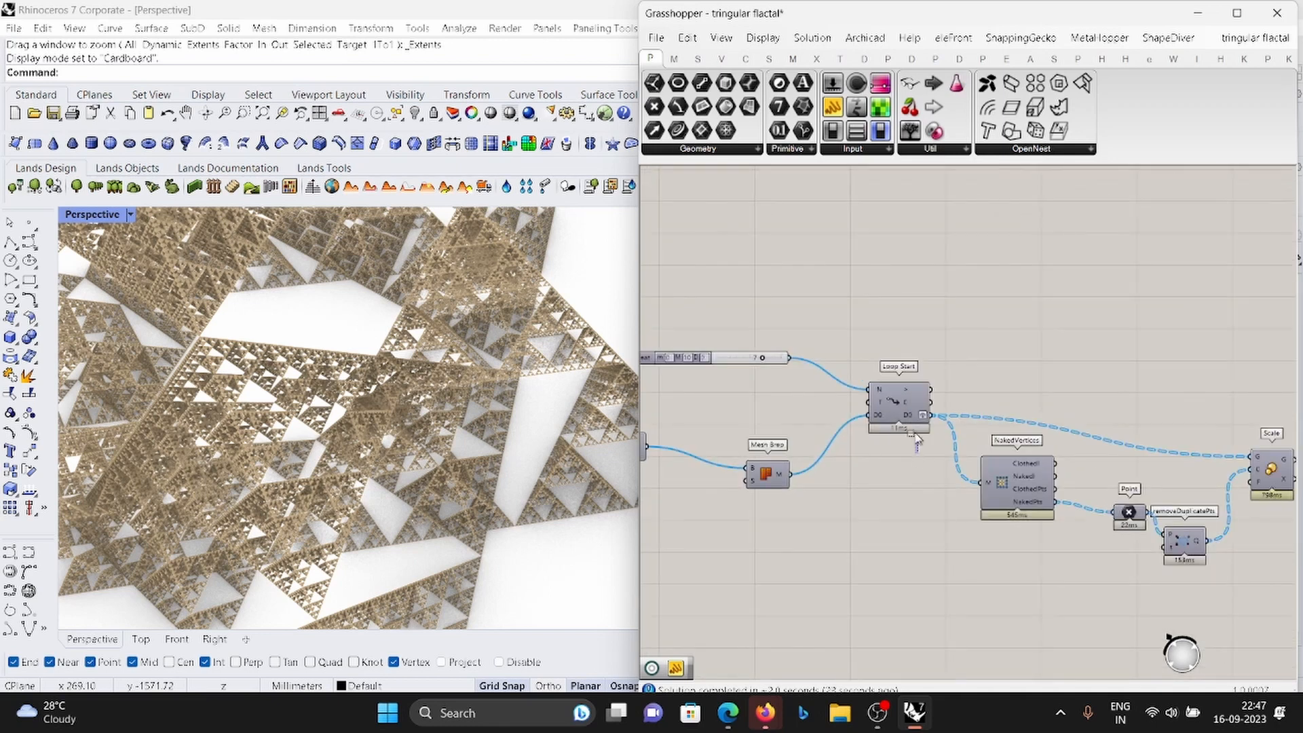
drag(924, 453, 856, 334)
key(Delete)
scroll(910, 371, down, 1)
drag(875, 378, 739, 313)
key(Delete)
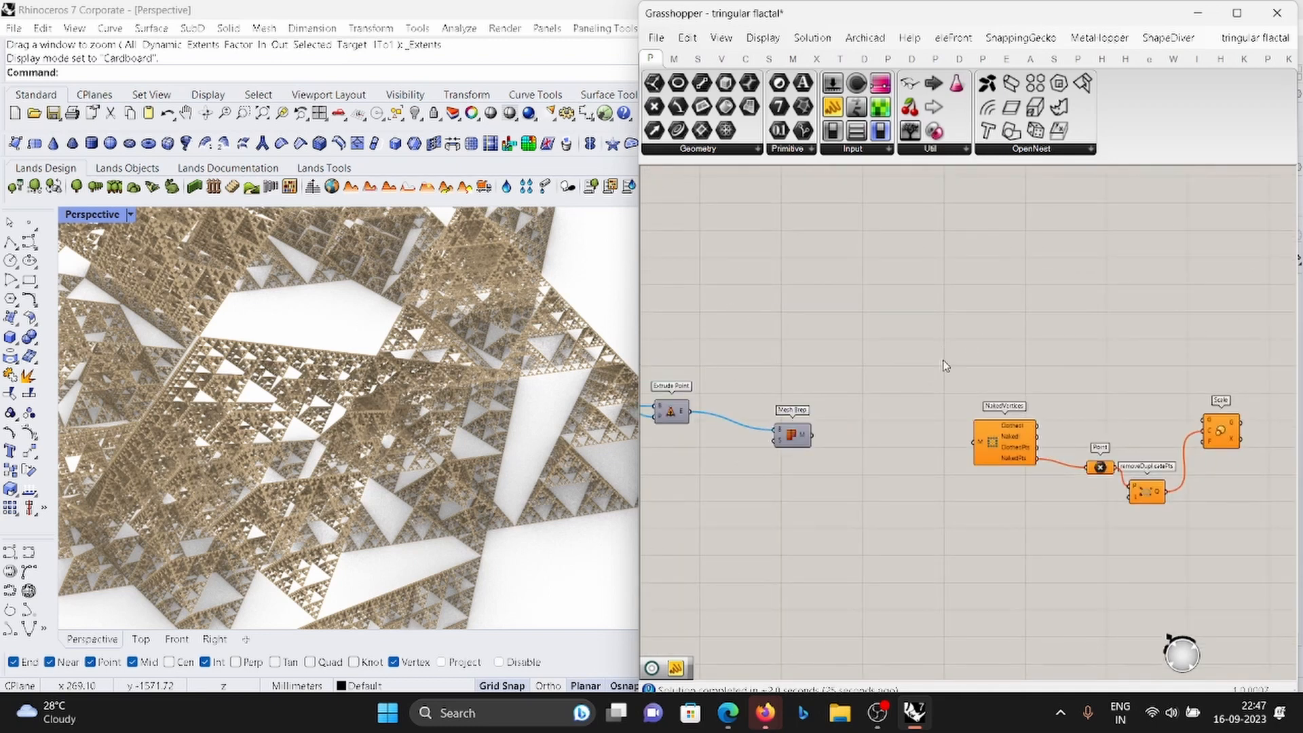
Connect Mesh Brep's output to the NakedVertices mesh input and move the Scale component slightly higher.
scroll(978, 445, down, 3)
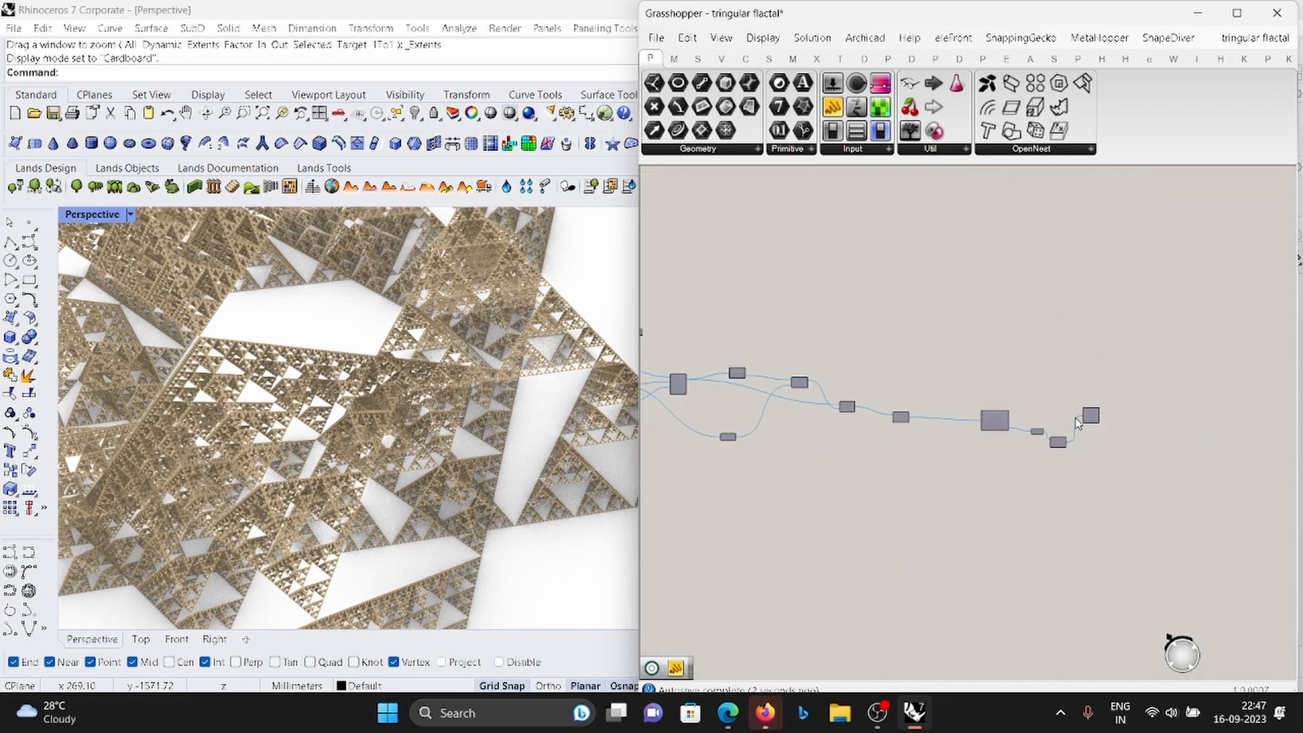
drag(1087, 418, 1084, 404)
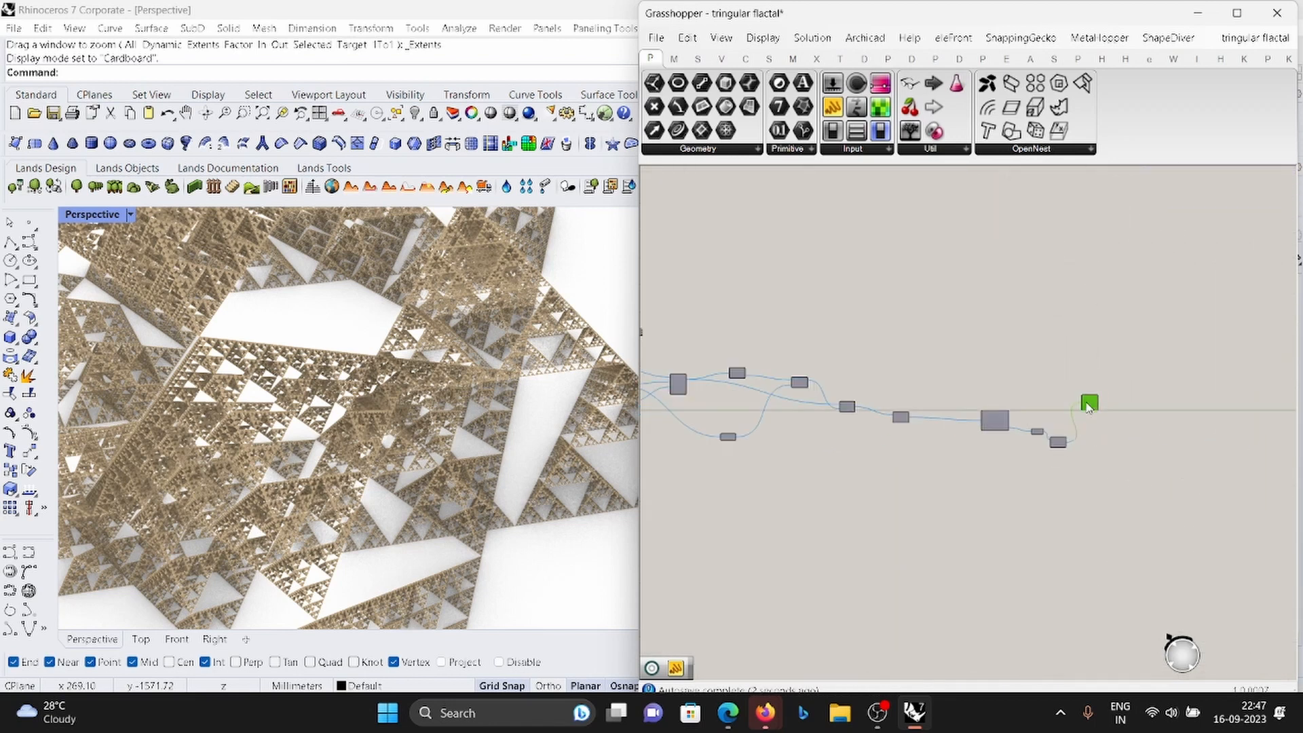
scroll(1089, 394, up, 2)
Add a Cluster Input component and place it below Extrude Point, ahead of Mesh Brep.
click(936, 89)
scroll(1133, 363, up, 6)
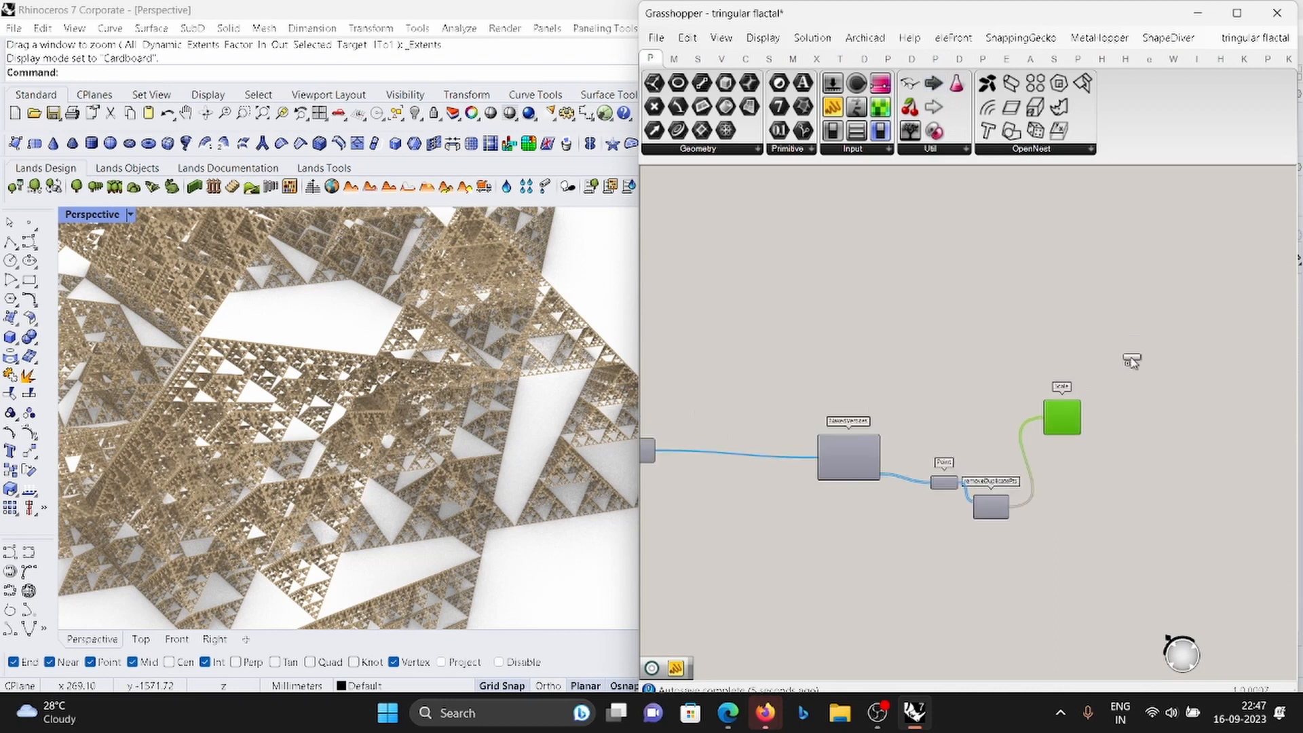
click(1187, 377)
scroll(1078, 392, down, 3)
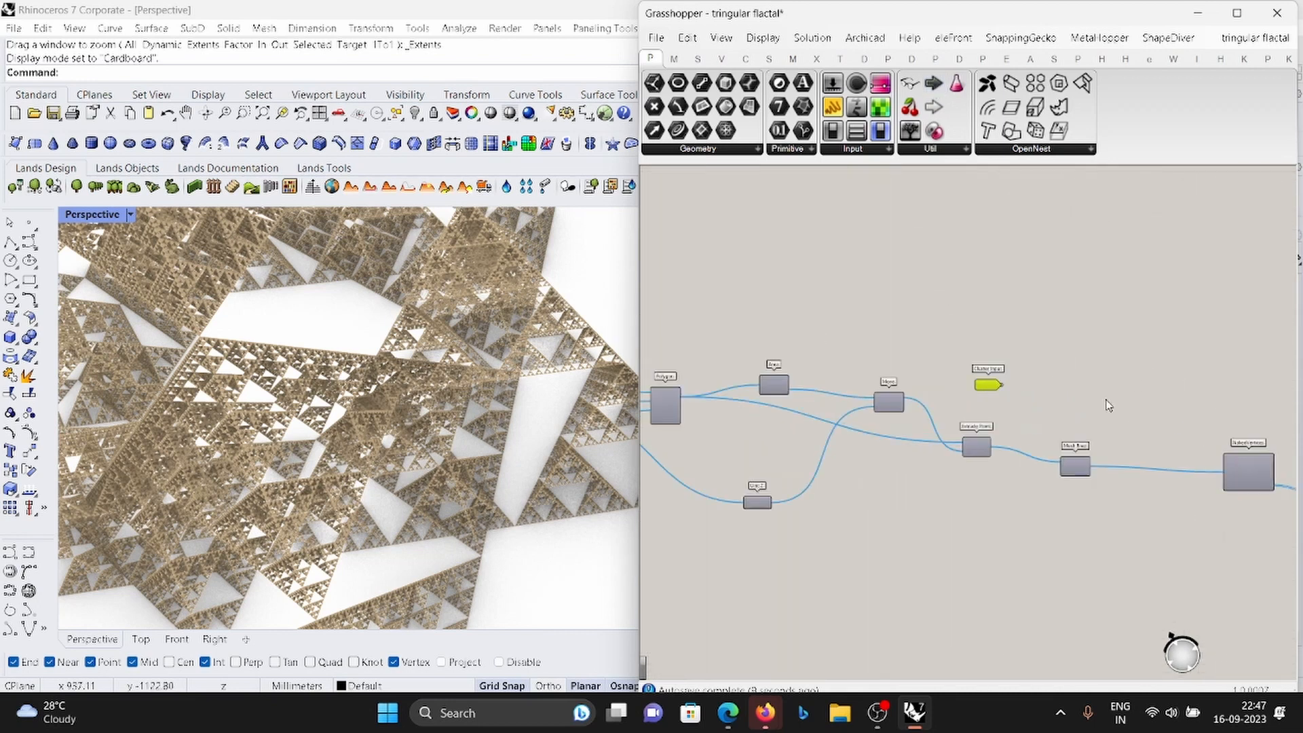
scroll(1108, 405, up, 3)
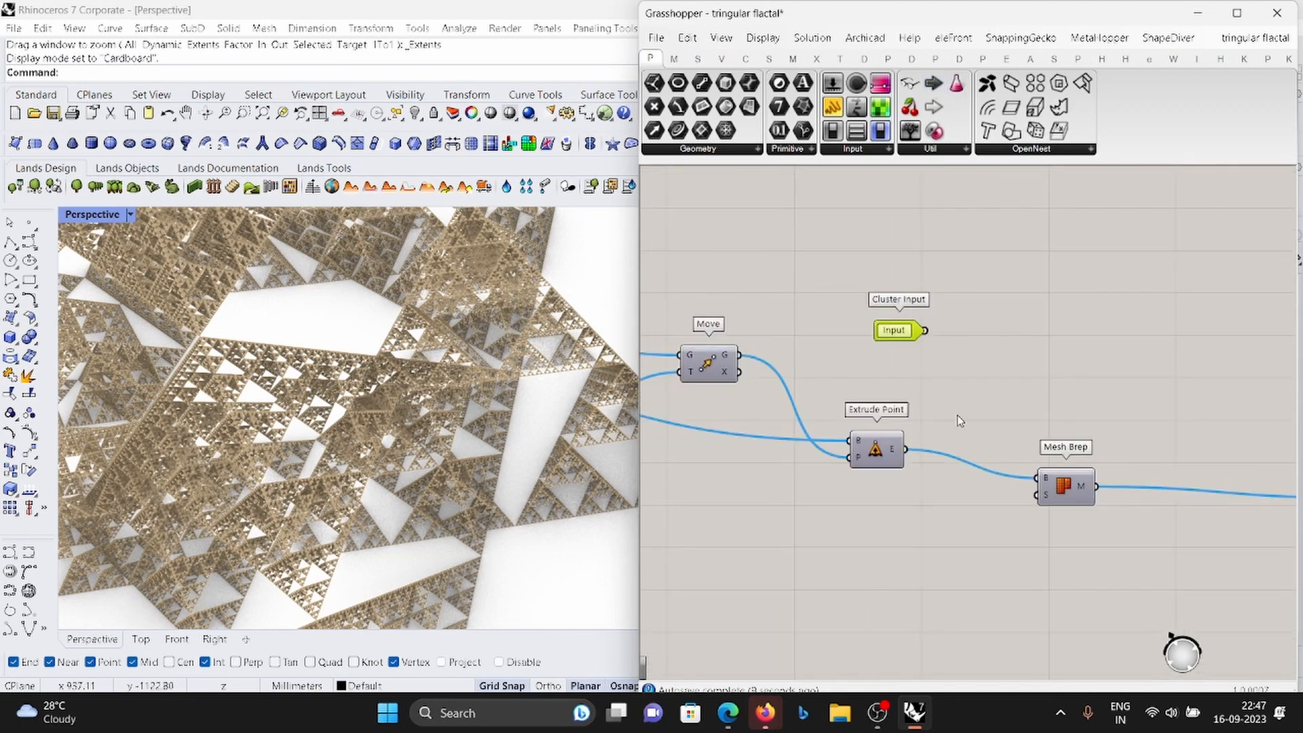
drag(920, 330, 950, 584)
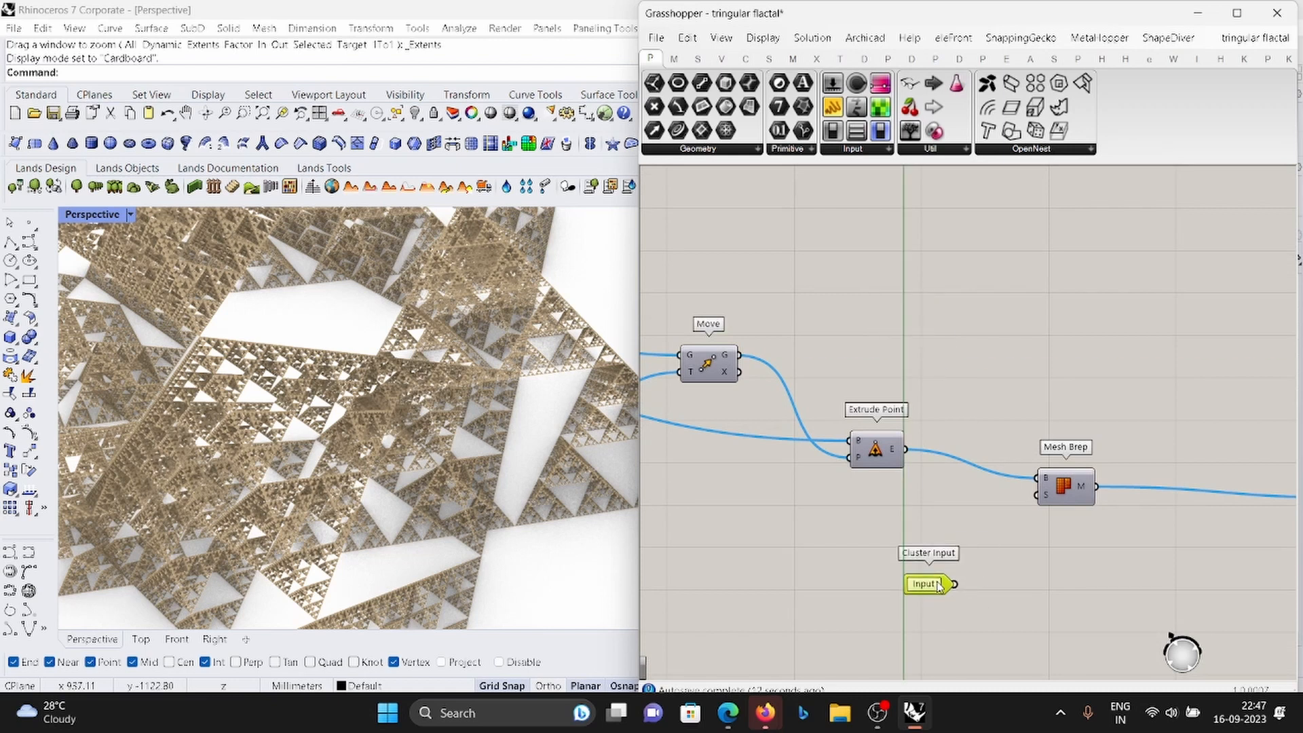
Connect Mesh Brep's mesh output to the Scale component's geometry input in the copied definition.
scroll(848, 512, down, 3)
scroll(984, 535, up, 2)
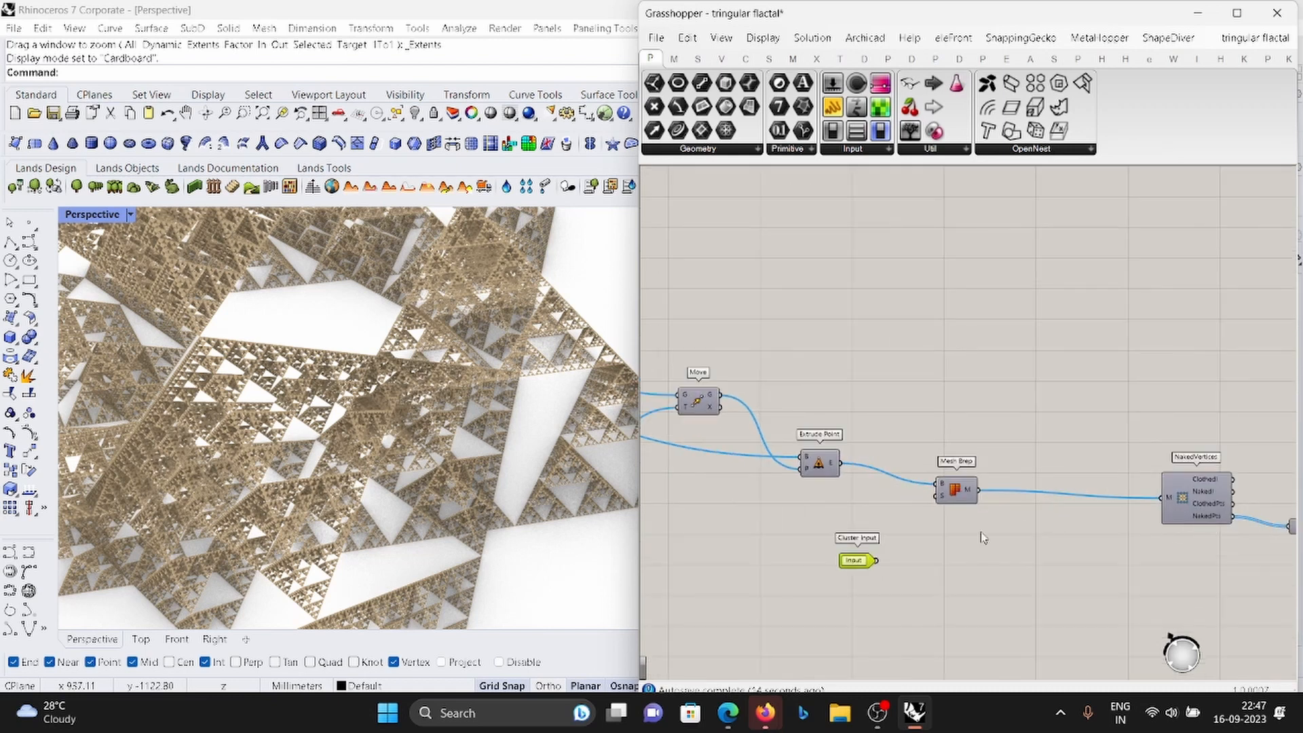
scroll(934, 487, down, 4)
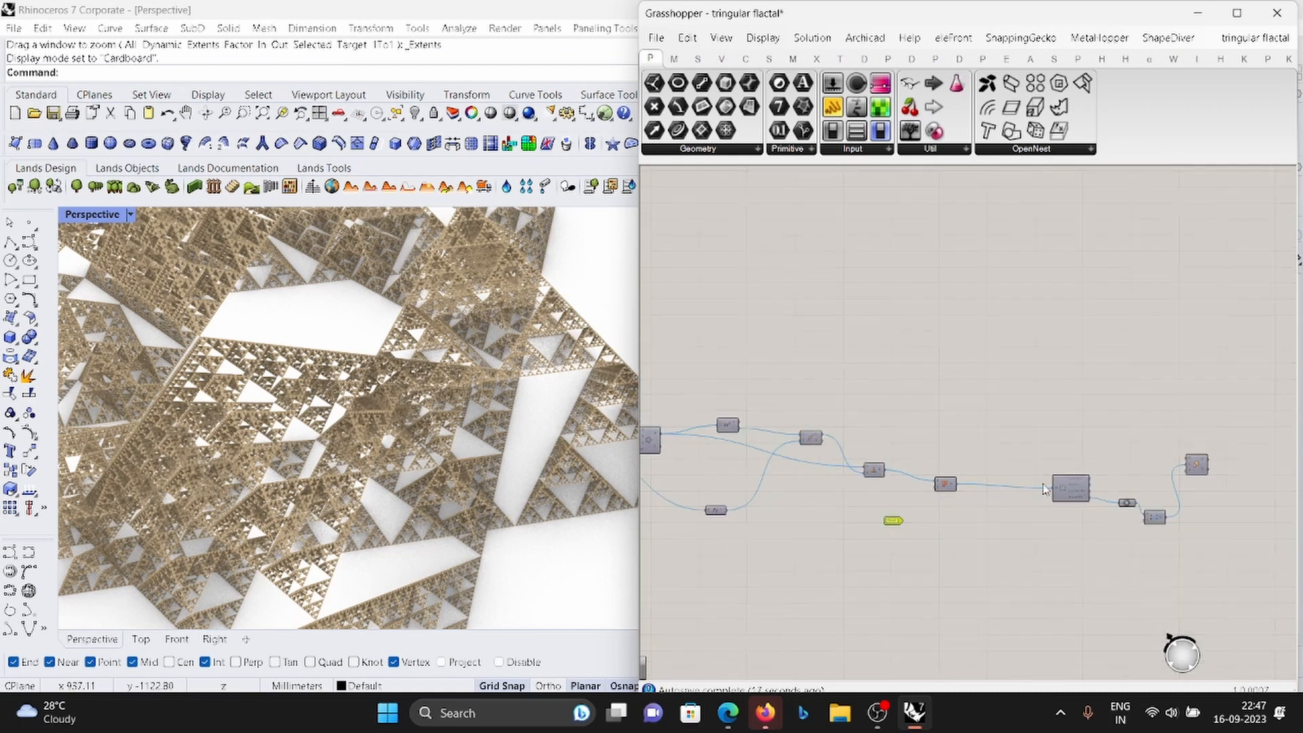
scroll(1062, 492, up, 4)
scroll(948, 479, down, 2)
scroll(988, 480, up, 1)
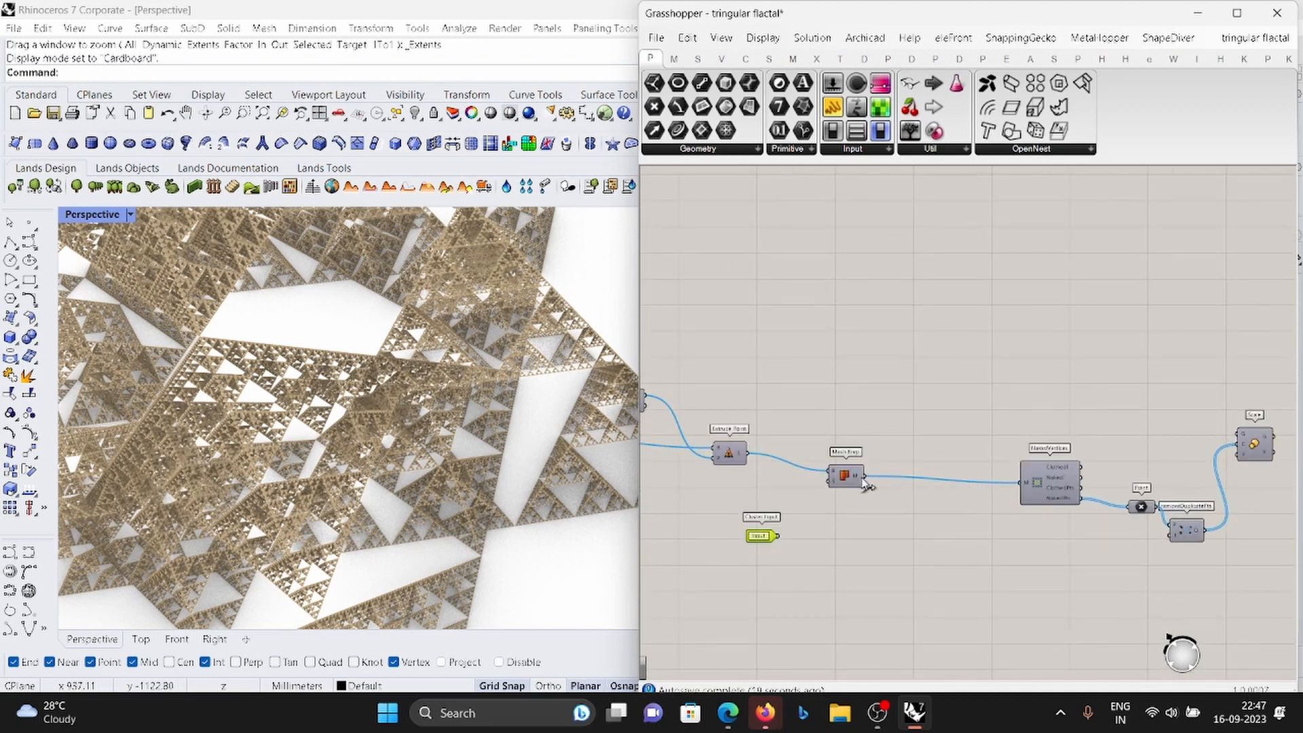
drag(862, 477, 1237, 434)
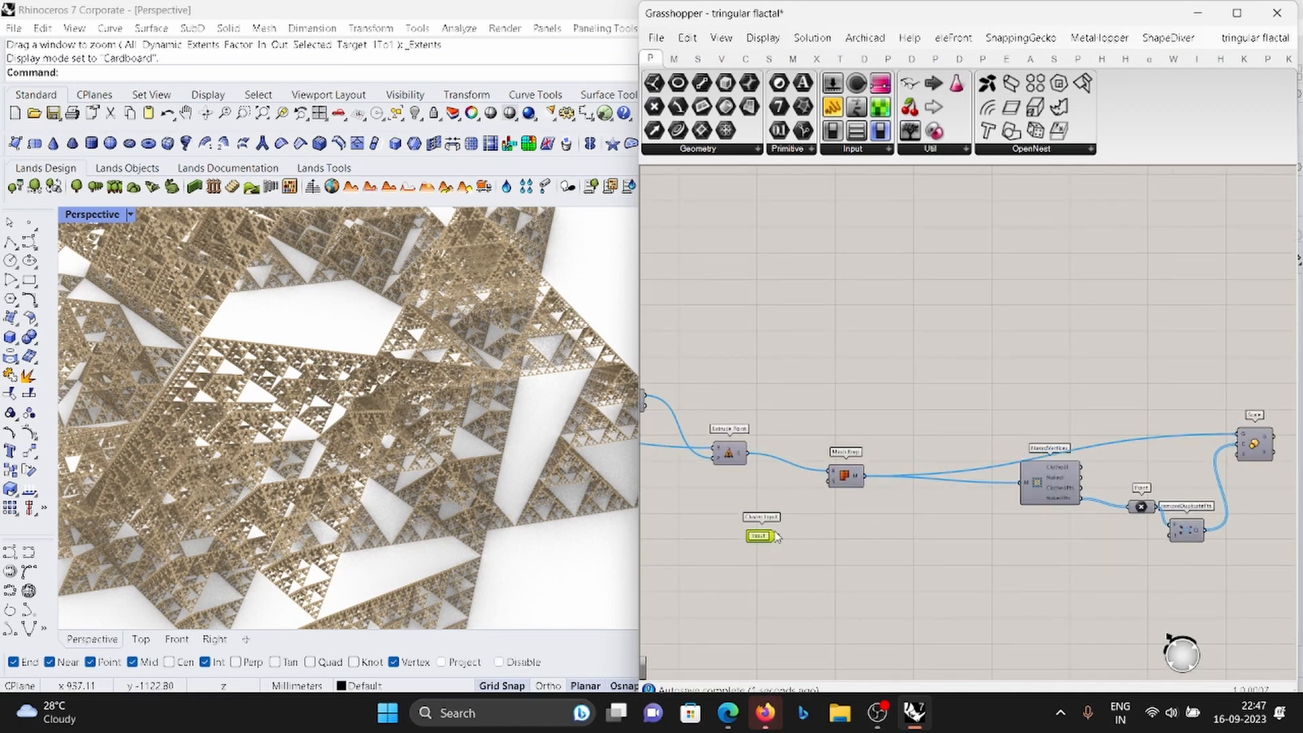
Wire the Cluster Input to Mesh Brep's brep input and add a Cluster Output fed by Scale's geometry output.
scroll(780, 475, up, 4)
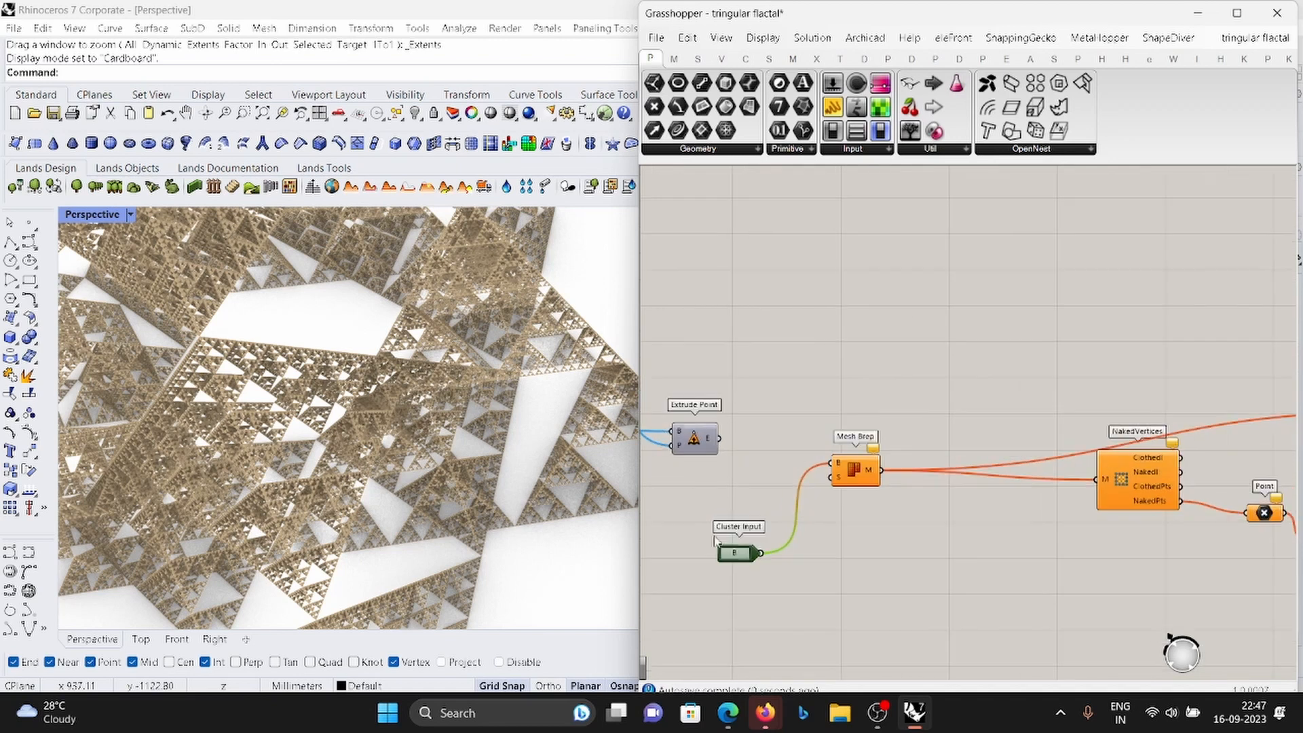
scroll(764, 449, down, 4)
scroll(1070, 451, up, 4)
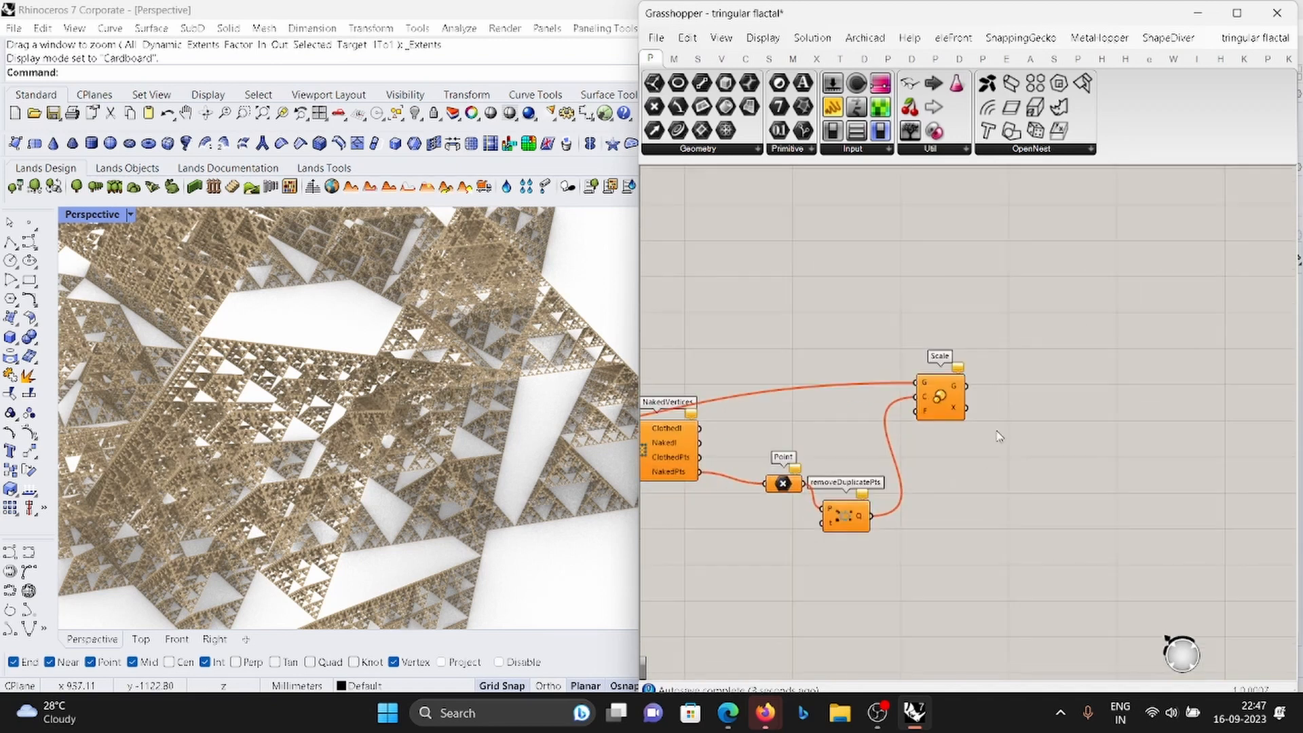
drag(935, 107, 1048, 390)
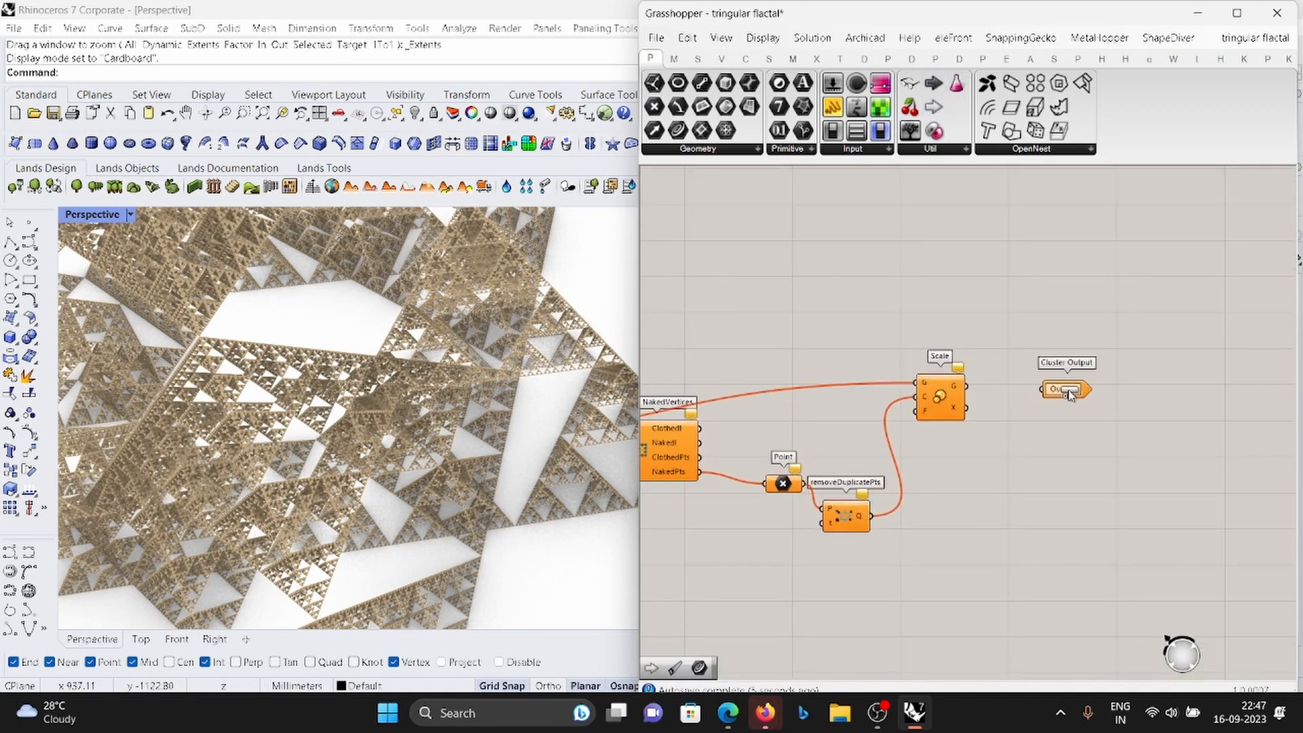
scroll(1048, 393, up, 2)
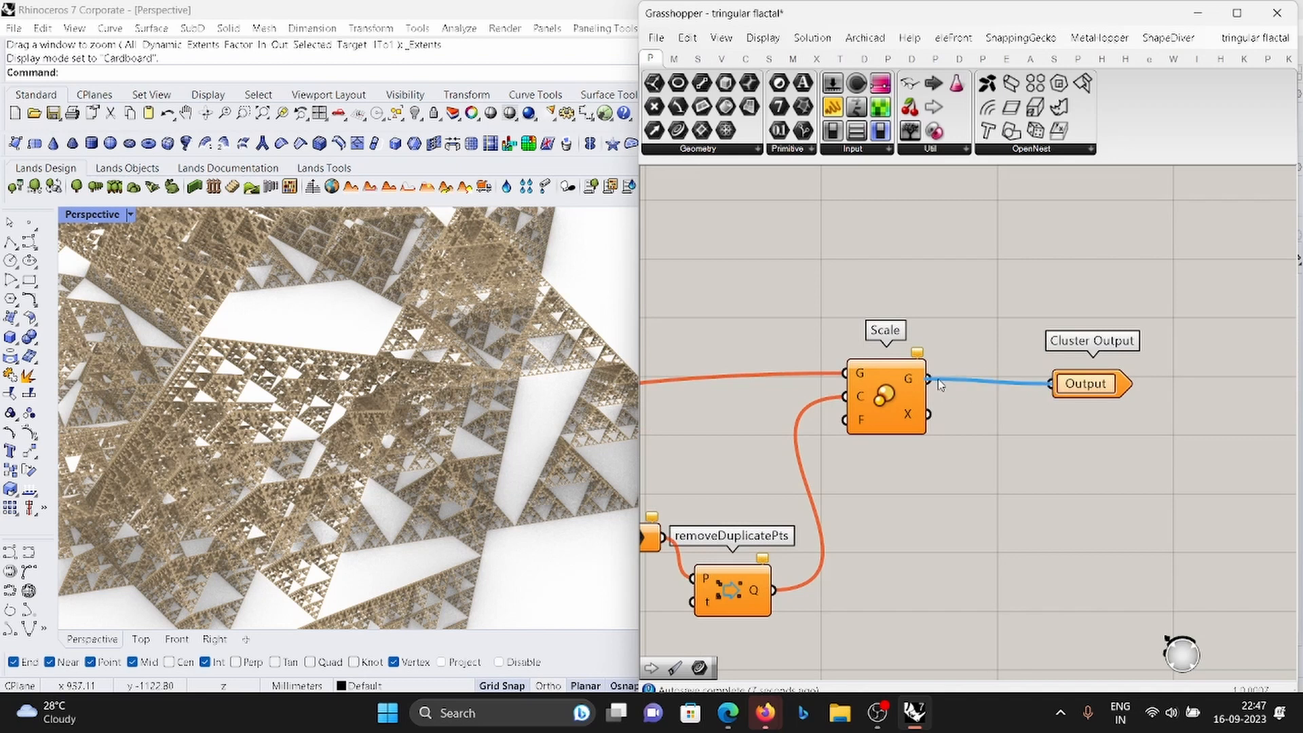
Combine the components from Cluster Input through Cluster Output, excluding Extrude Point, into one cluster.
scroll(941, 385, down, 5)
drag(1095, 448, 866, 295)
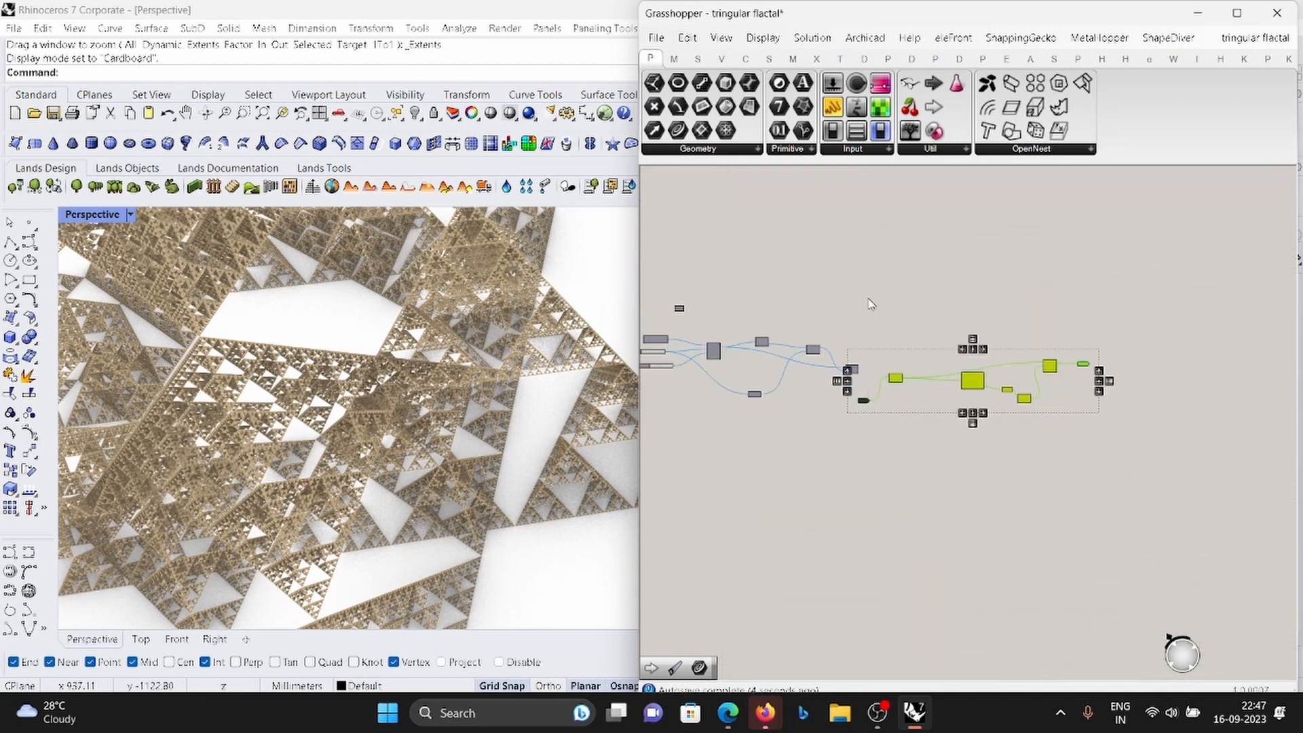
right_click(896, 303)
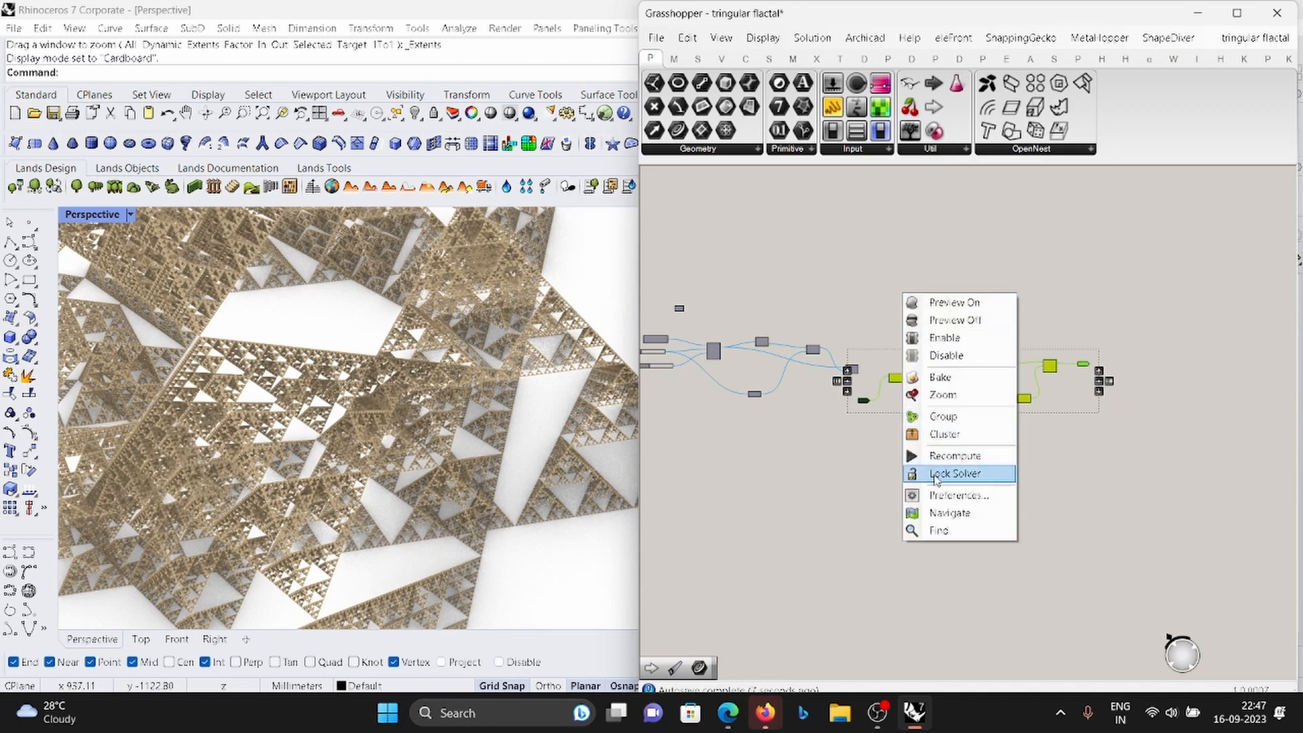
click(953, 437)
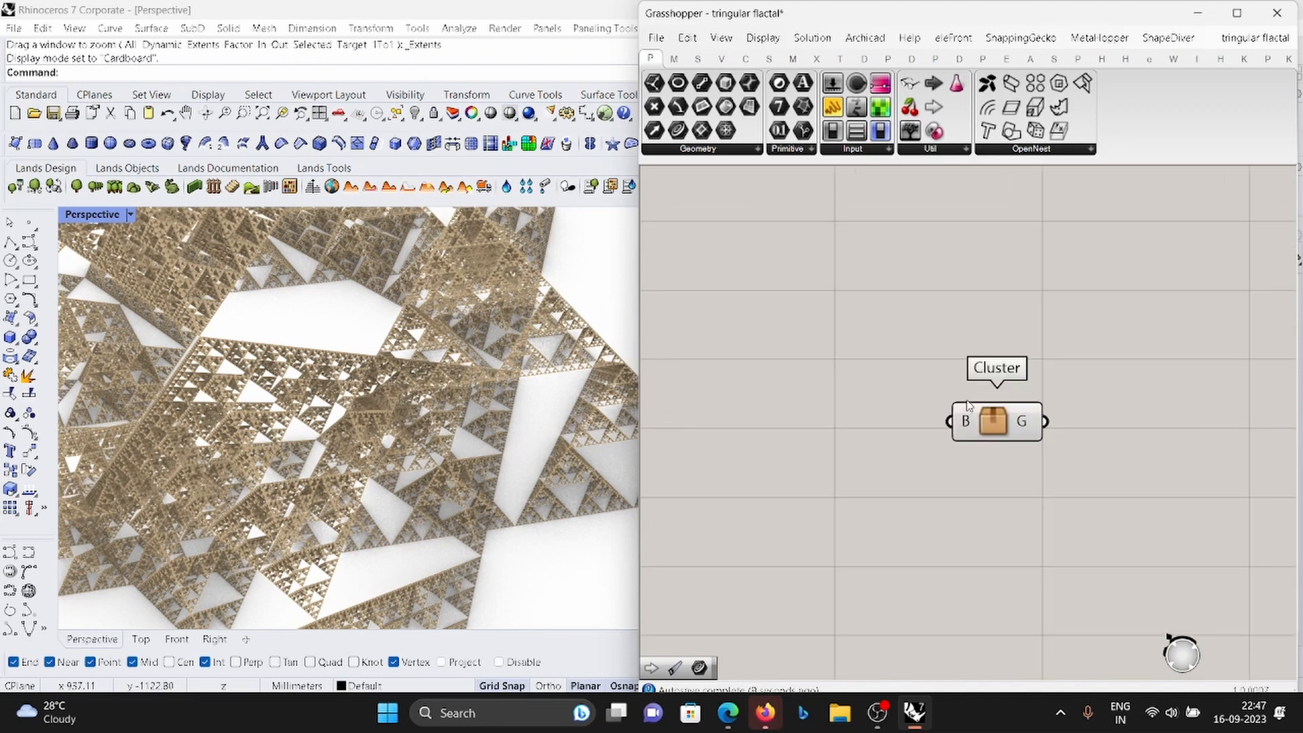
Connect Extrude Point's output to the B input of the cluster.
scroll(872, 427, down, 3)
scroll(863, 411, up, 5)
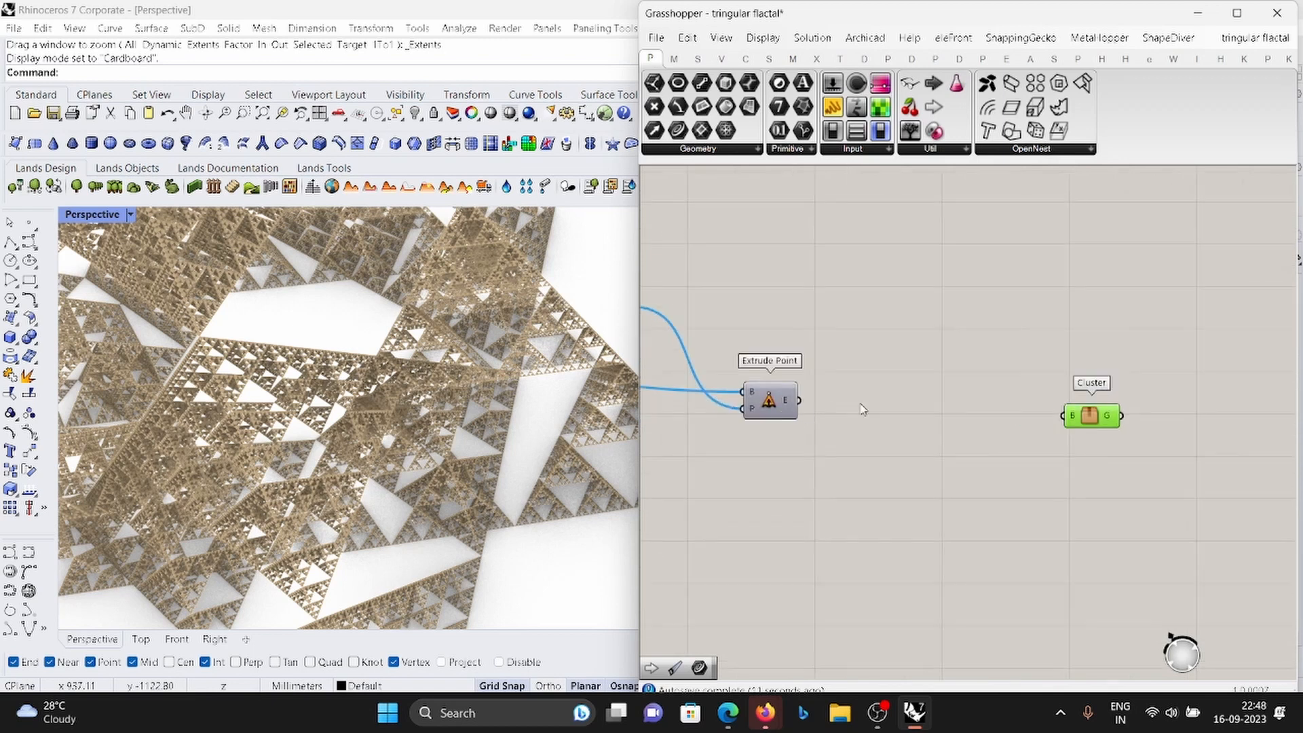
drag(800, 402, 873, 337)
scroll(958, 426, down, 5)
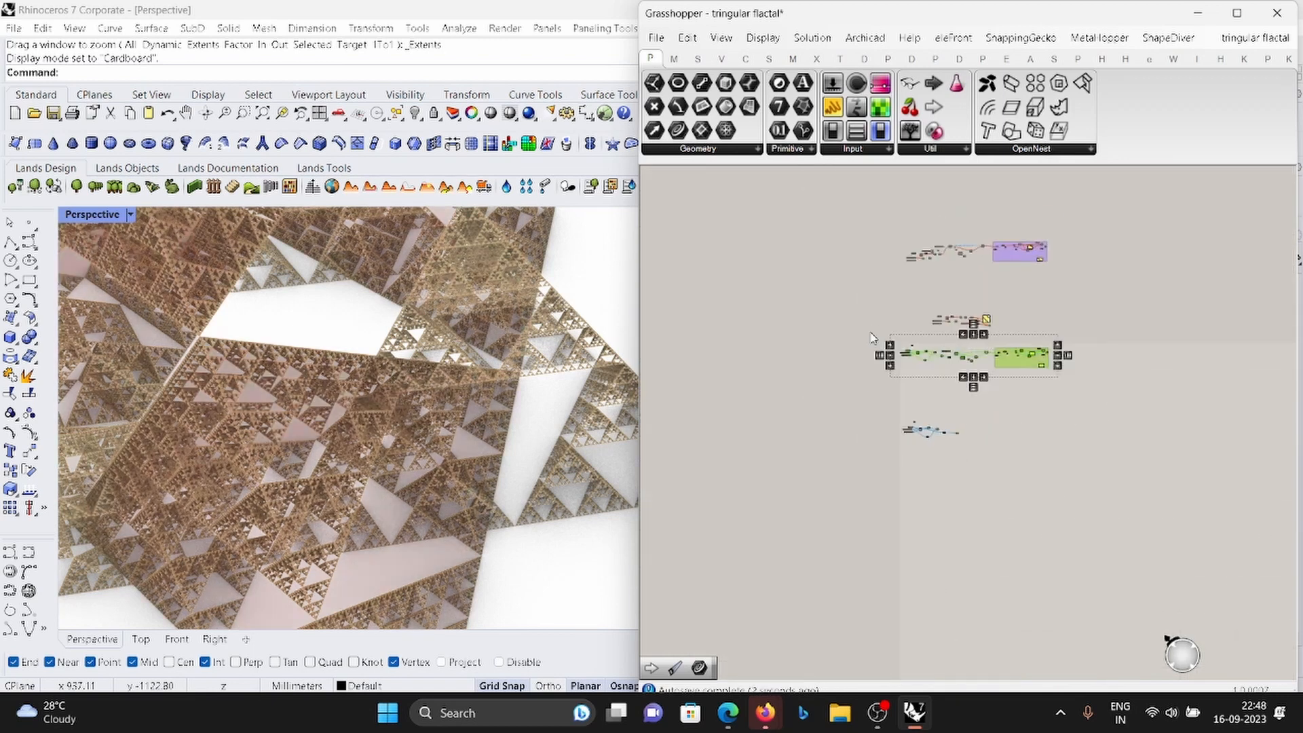
Disable all components of the looped fractal definition above the clustered copy and frame the remaining geometry in the Perspective viewport.
right_click(873, 337)
click(882, 384)
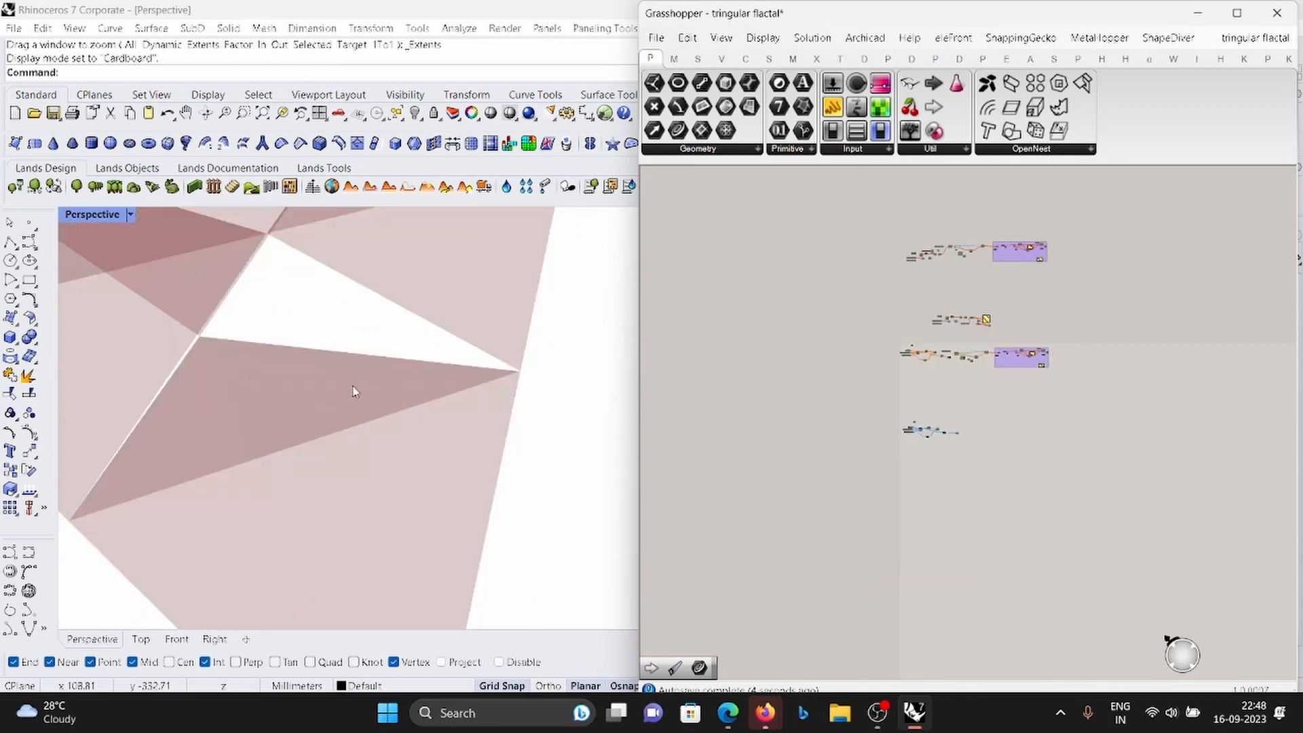
scroll(353, 392, down, 5)
right_drag(296, 451, 369, 360)
scroll(830, 509, up, 2)
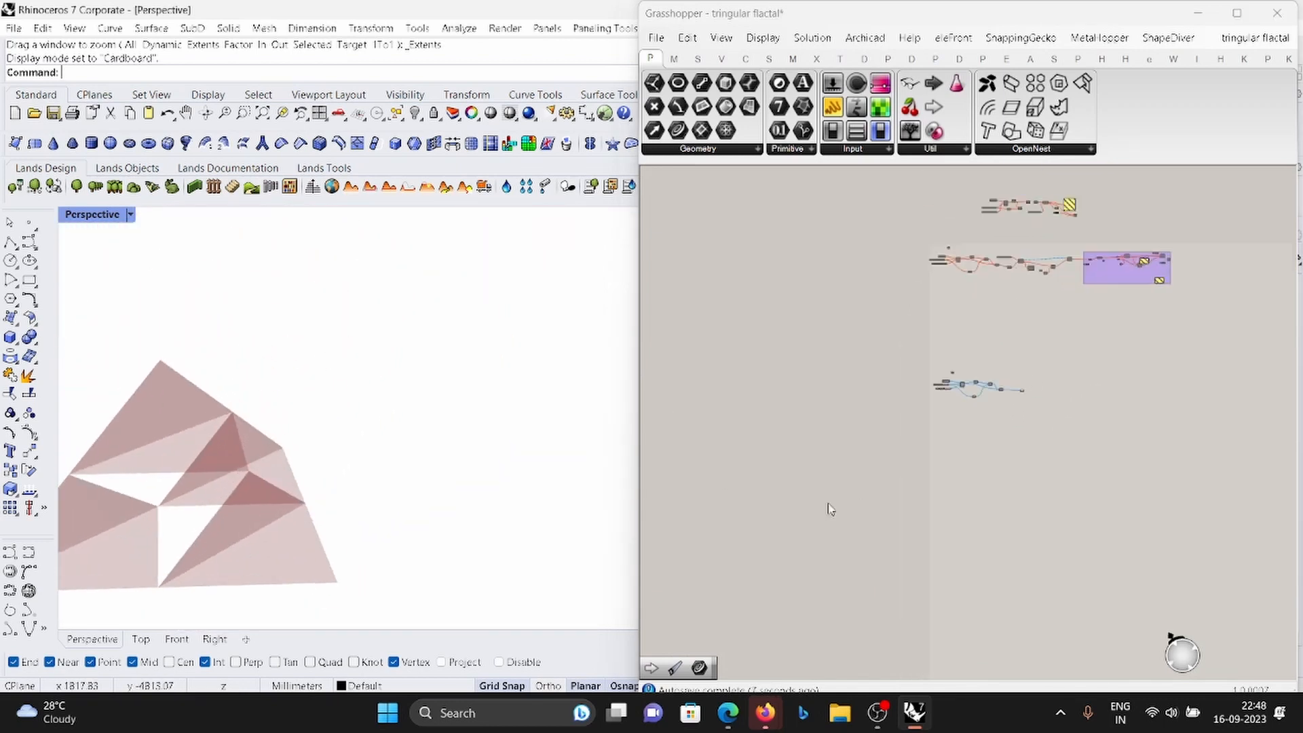
Paste a duplicate of the cluster after the original and feed it from the first cluster's G output.
scroll(1018, 387, up, 5)
click(1027, 412)
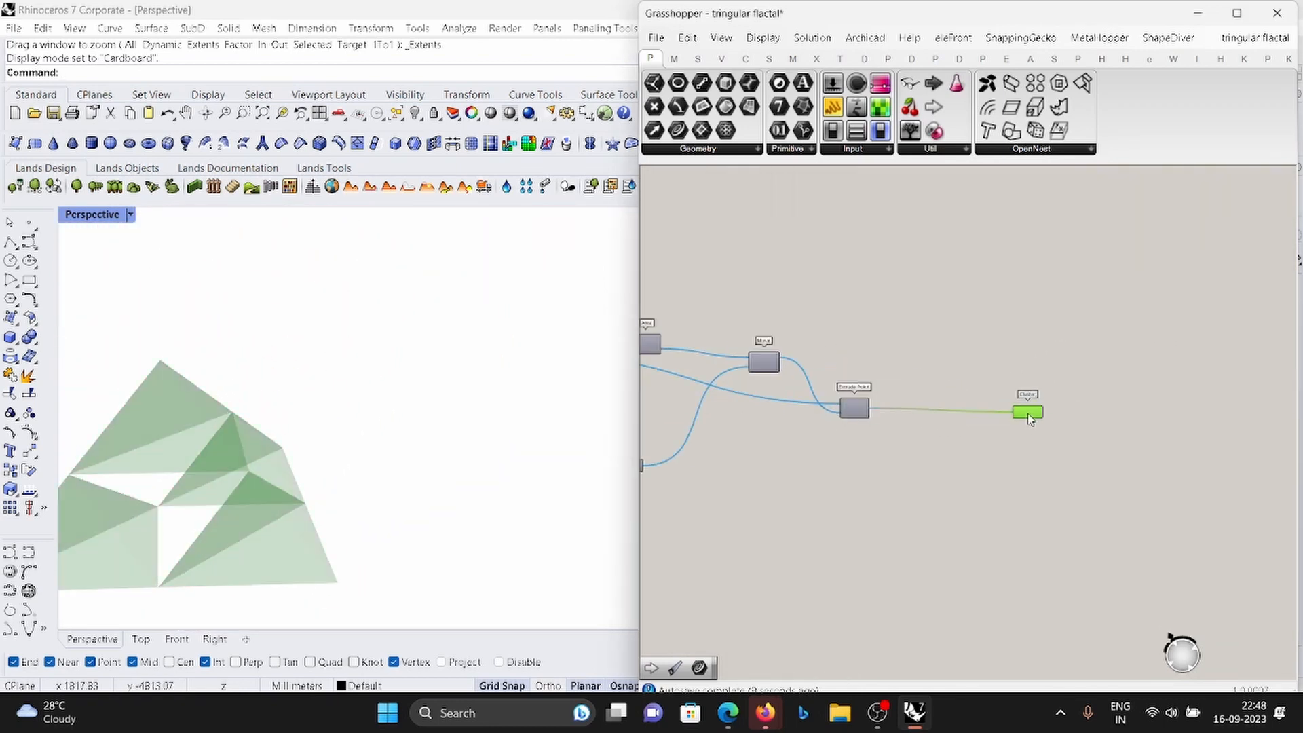
key(ctrl+v)
drag(1032, 416, 1102, 412)
scroll(1058, 416, up, 3)
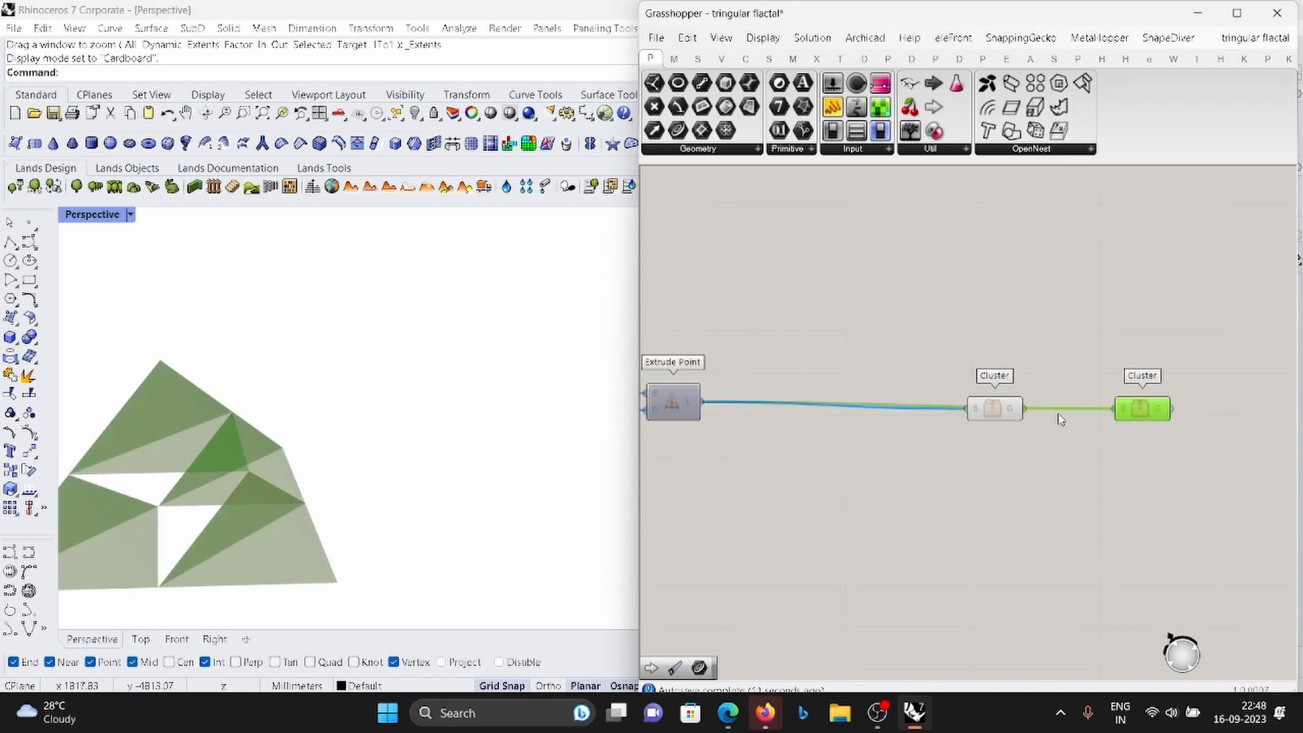
Graft the first cluster's G output and move that cluster slightly higher.
right_click(1010, 409)
click(1049, 488)
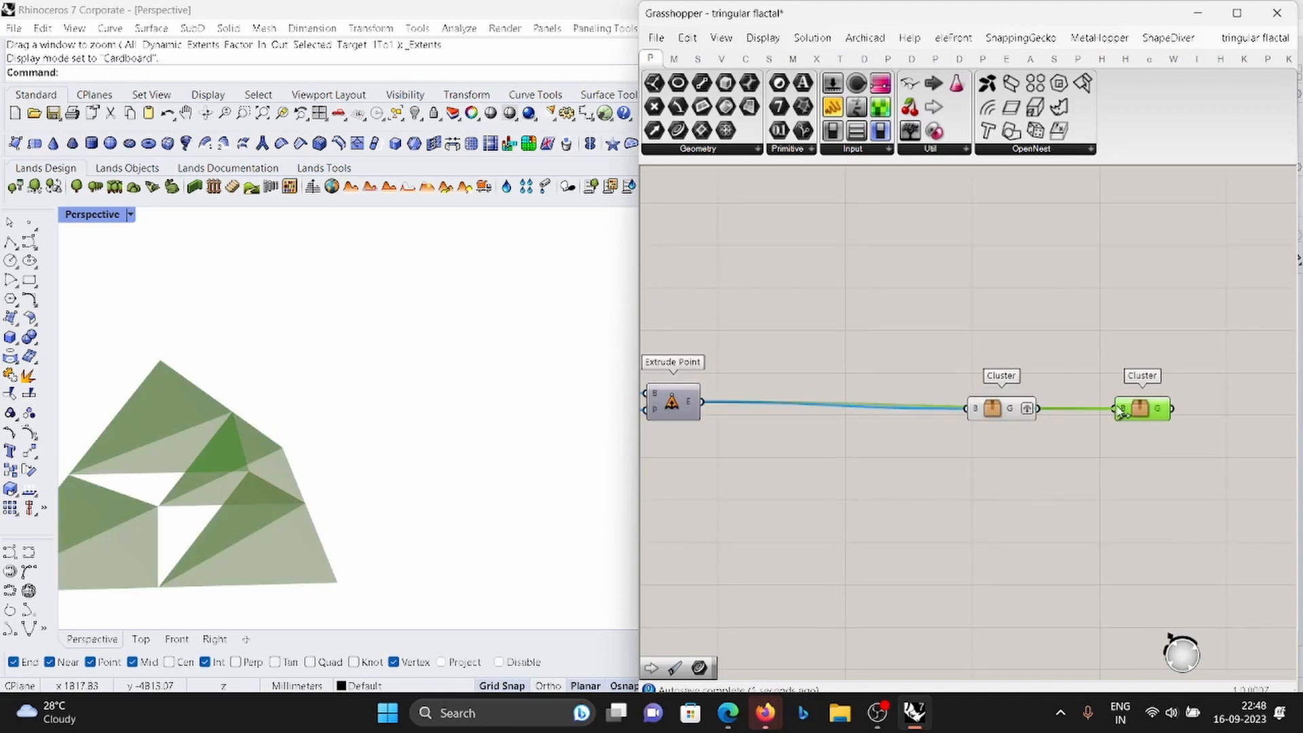
scroll(1166, 426, up, 2)
scroll(1142, 414, down, 2)
scroll(1052, 421, up, 2)
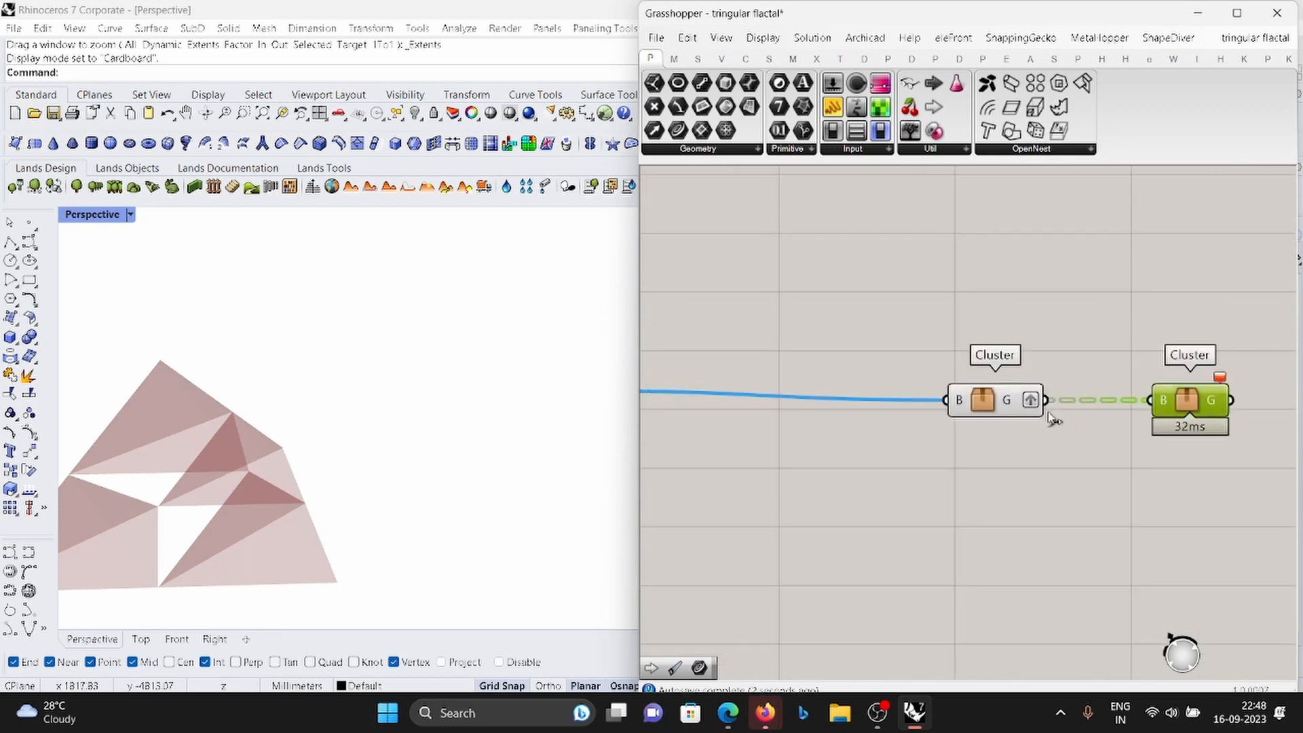
drag(988, 408, 995, 379)
Open the first cluster for editing and inspect the wiring between Mesh Brep, NakedVertices and Scale.
scroll(1126, 390, down, 4)
scroll(864, 386, up, 3)
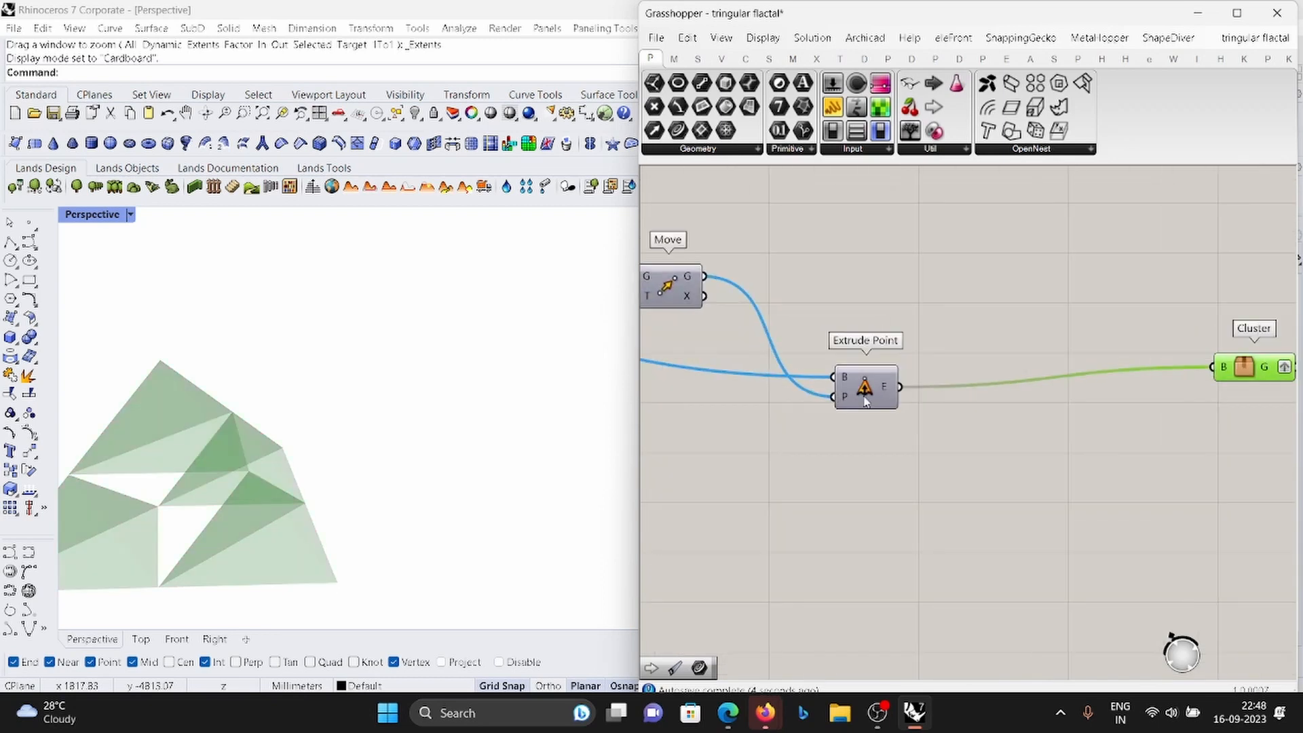
scroll(952, 381, down, 1)
scroll(1180, 382, up, 2)
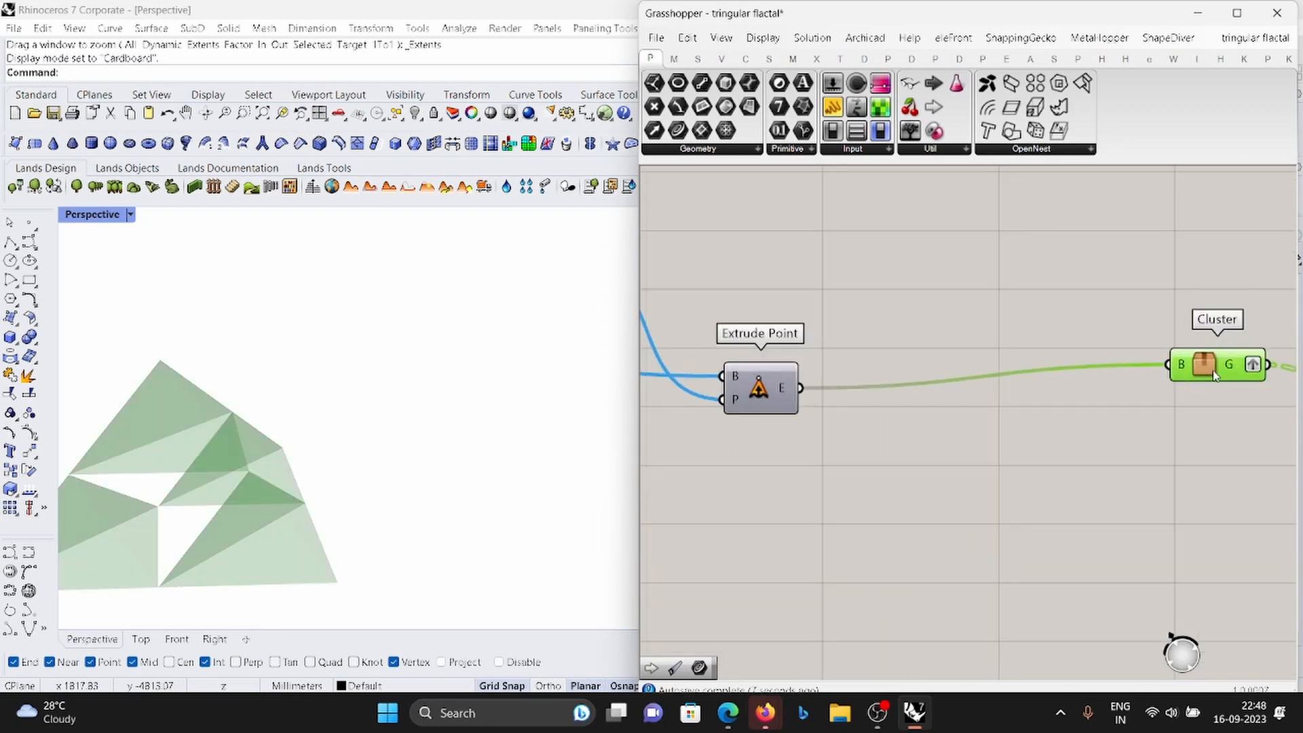
double_click(1216, 369)
scroll(774, 424, up, 4)
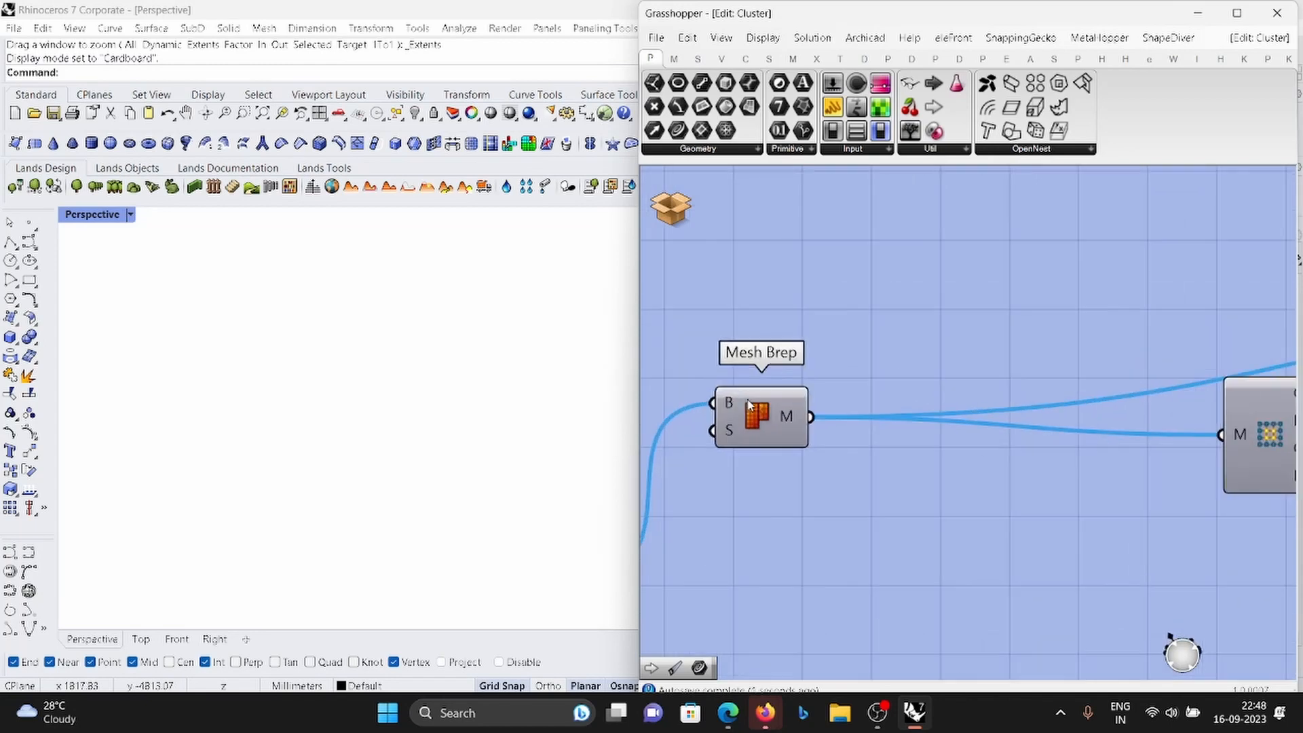
scroll(773, 424, down, 3)
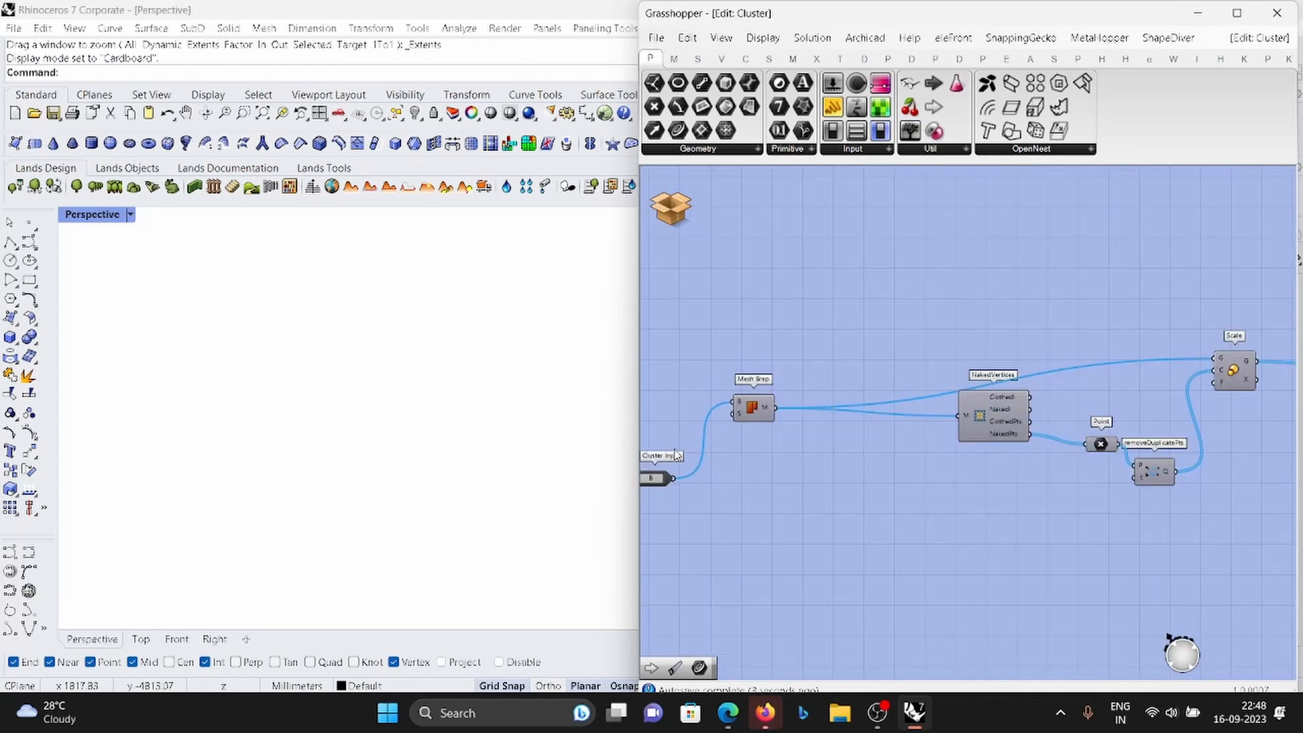
scroll(820, 421, up, 3)
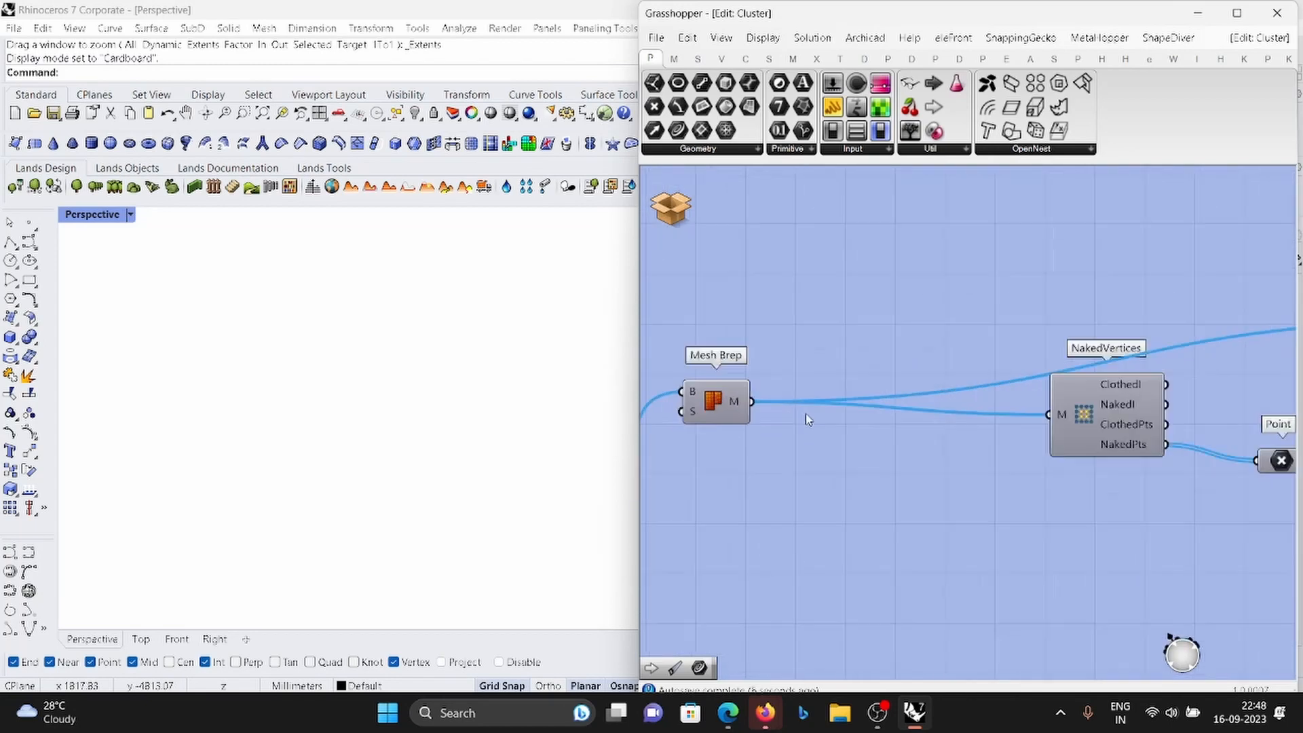
Insert relays in both Mesh Brep output wires and feed the NakedVertices relay from the relay leading to Scale.
double_click(822, 395)
drag(823, 394, 995, 286)
double_click(920, 399)
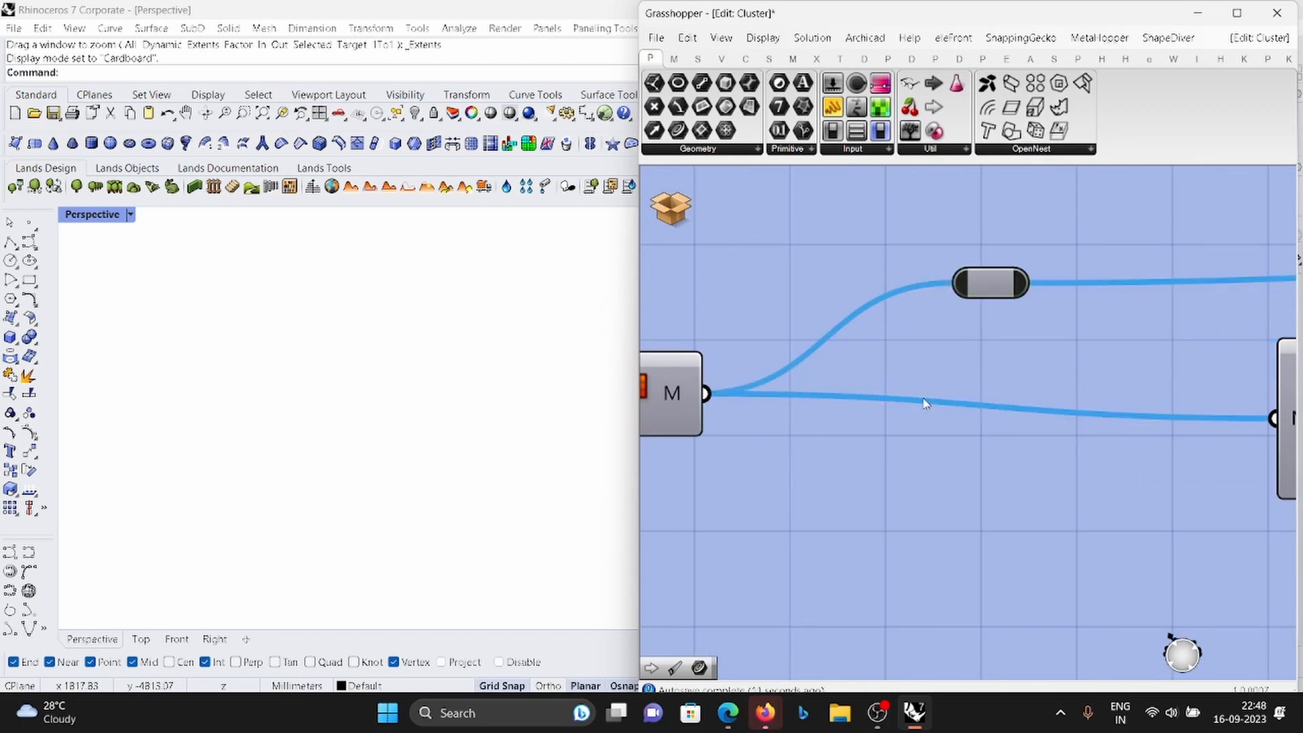
drag(921, 399, 1045, 395)
drag(1025, 293, 1002, 394)
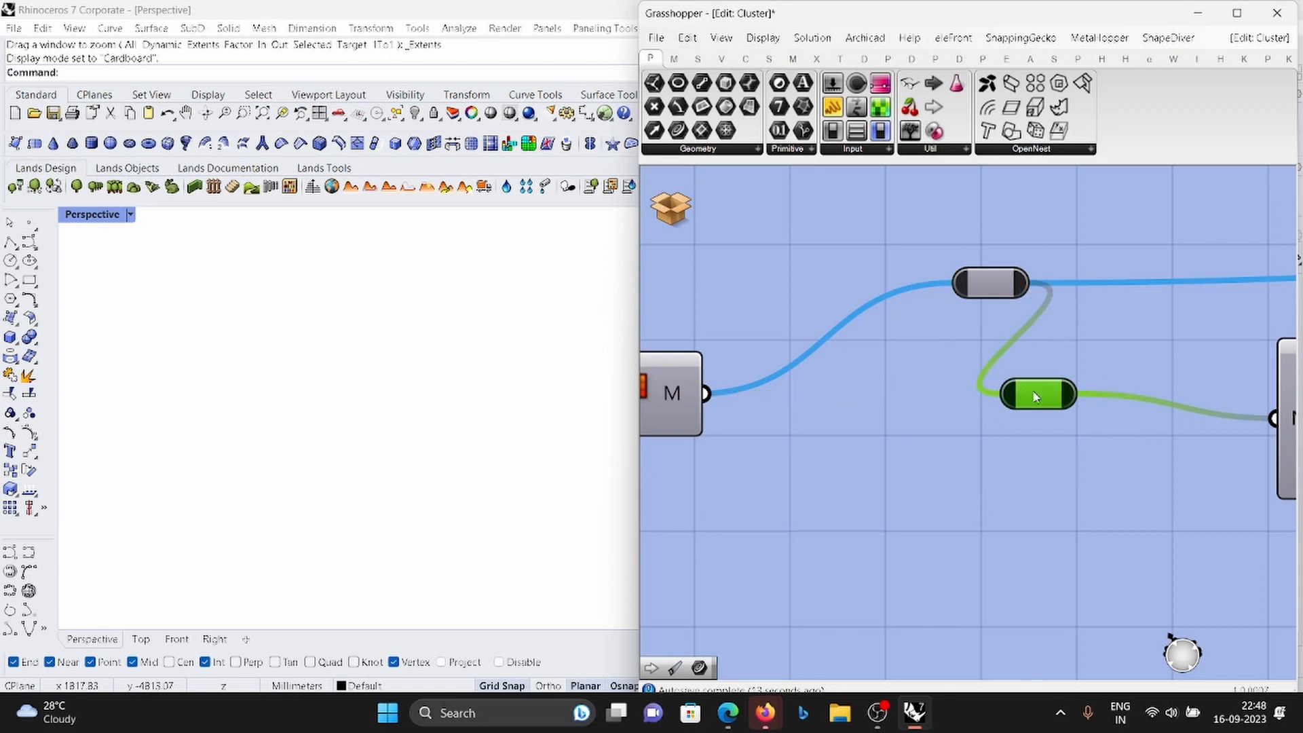
scroll(1122, 329, down, 5)
scroll(975, 400, up, 2)
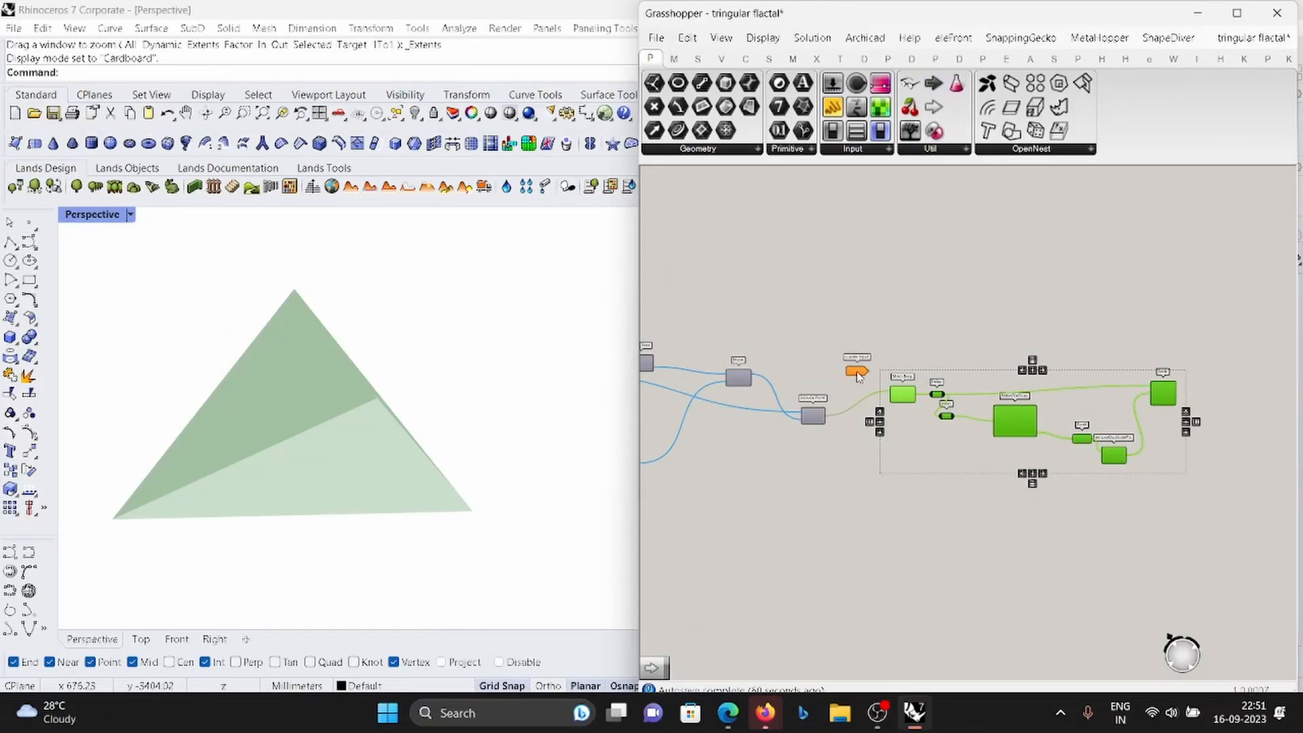
Try feeding Mesh Brep's brep input from the Cluster Input instead of Extrude Point.
scroll(858, 376, up, 4)
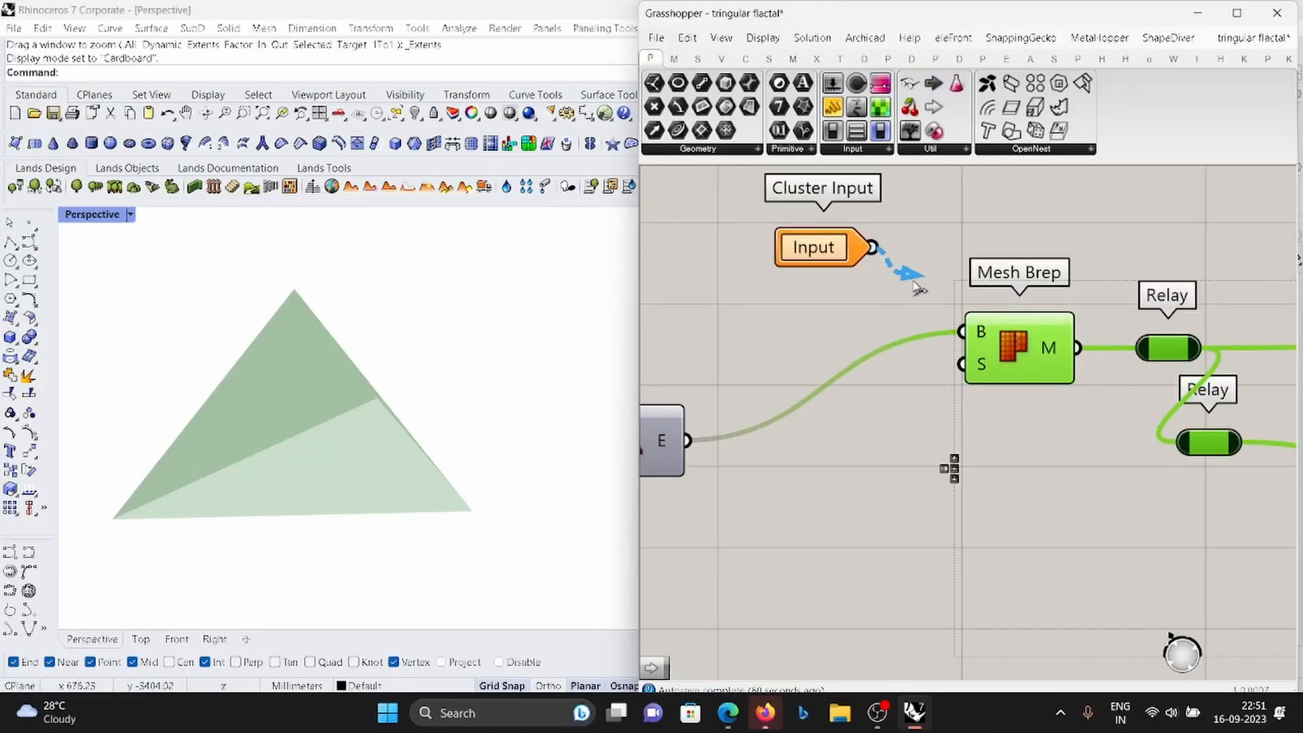
drag(917, 287, 960, 331)
scroll(889, 312, down, 3)
scroll(937, 322, up, 2)
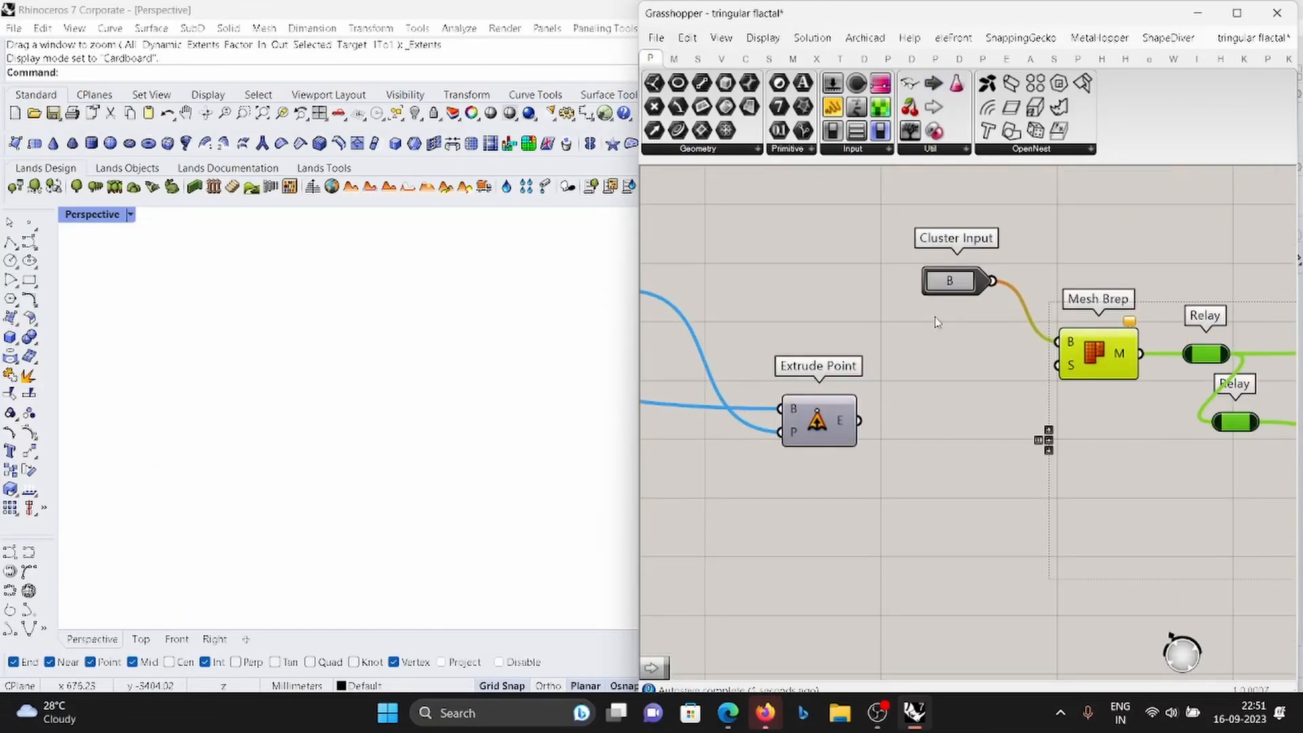
scroll(906, 302, down, 3)
scroll(916, 339, up, 3)
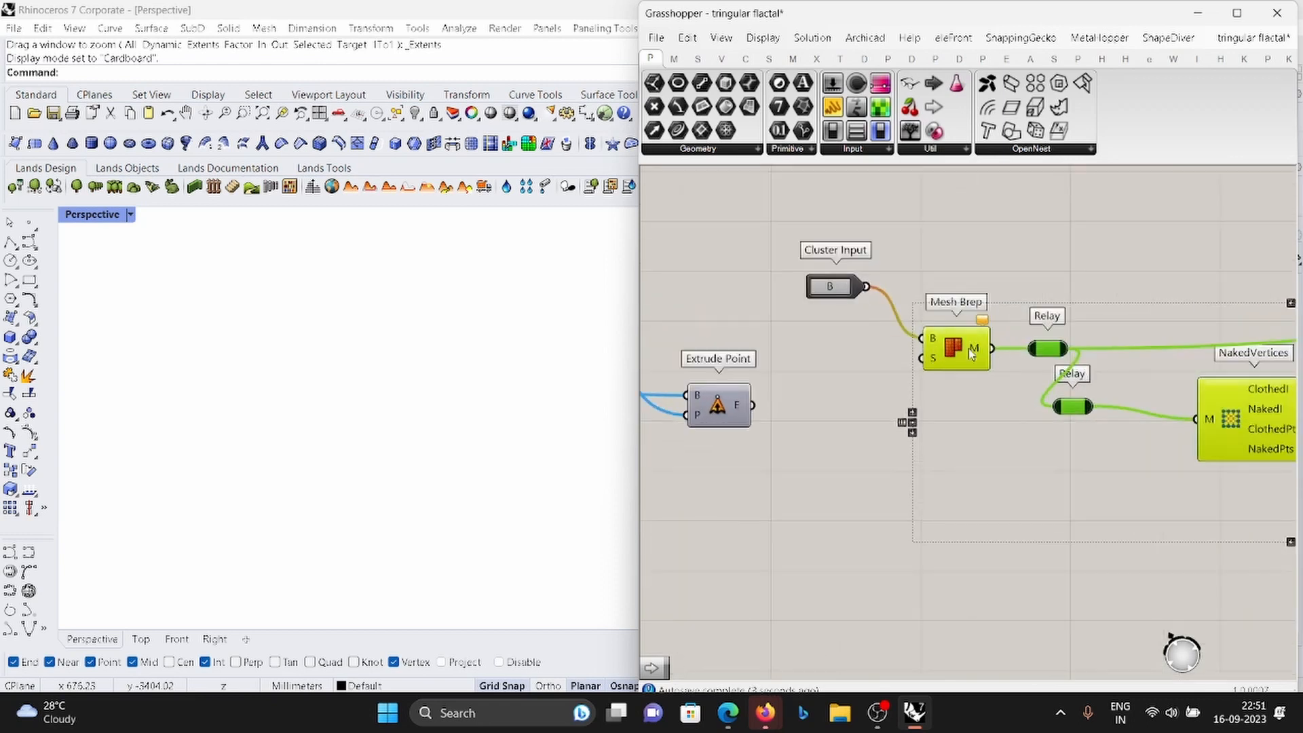
click(942, 409)
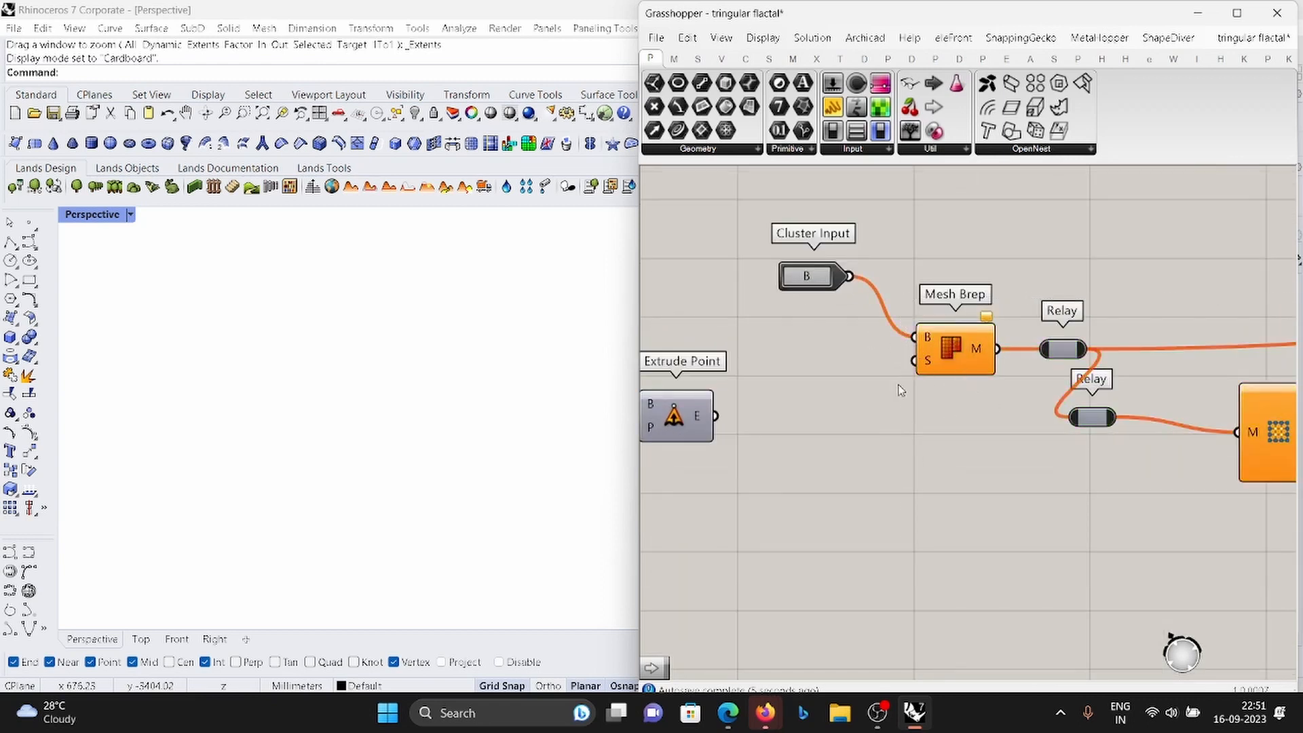
Restore Extrude Point's connection to Mesh Brep and move Mesh Brep beside Extrude Point, away from the relays.
drag(713, 416, 828, 385)
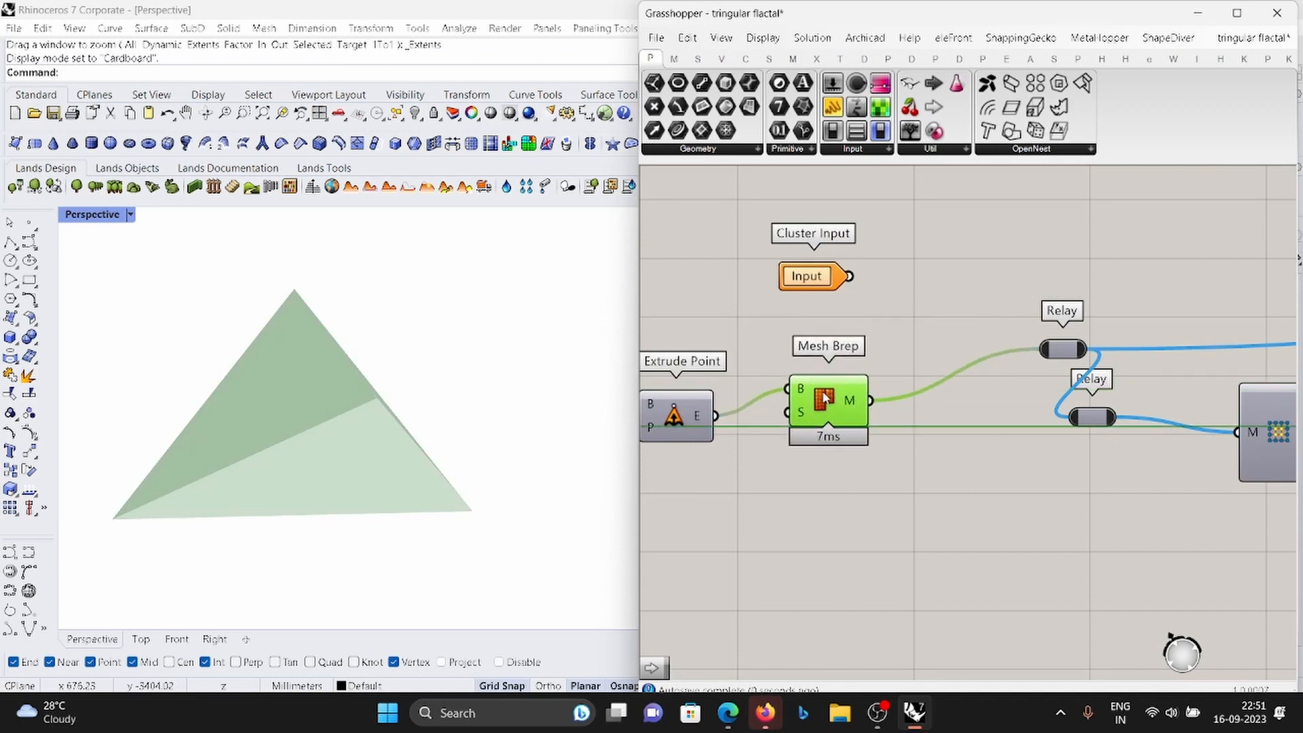
drag(848, 276, 1040, 350)
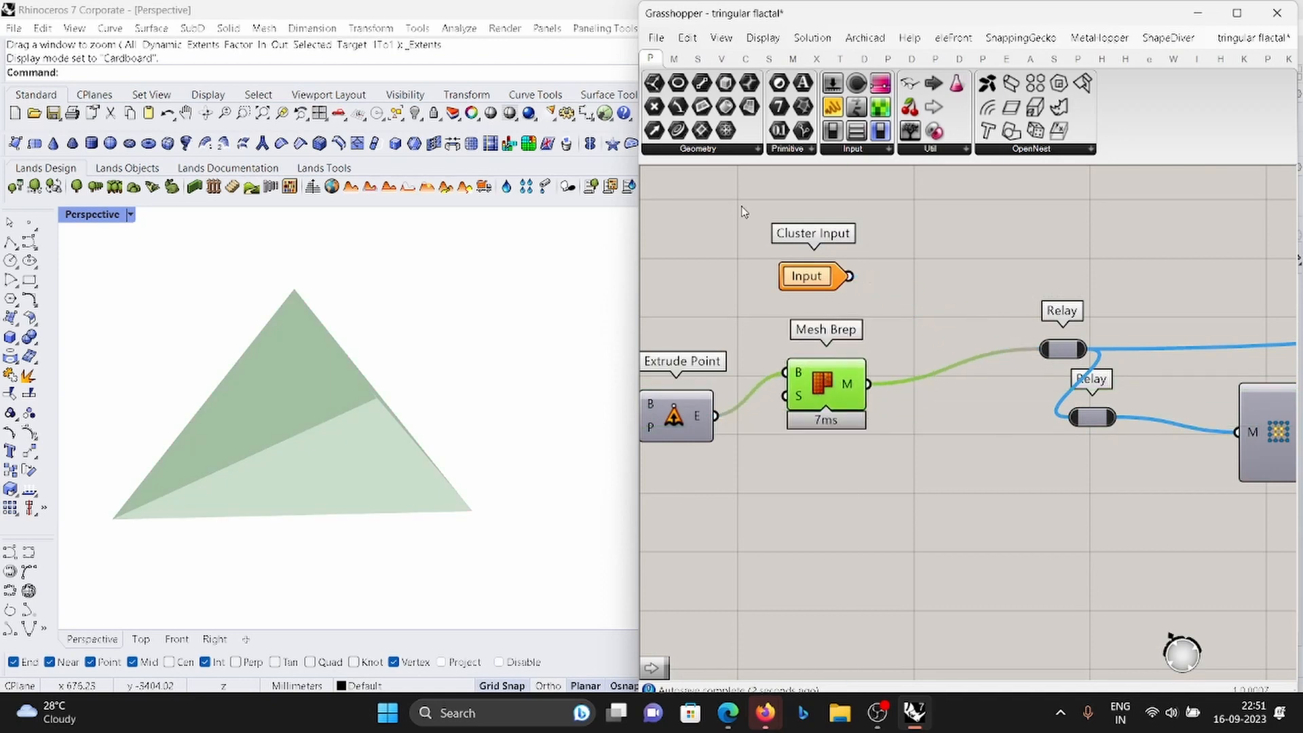
Add a Mesh parameter between the Cluster Input and the first relay.
click(717, 145)
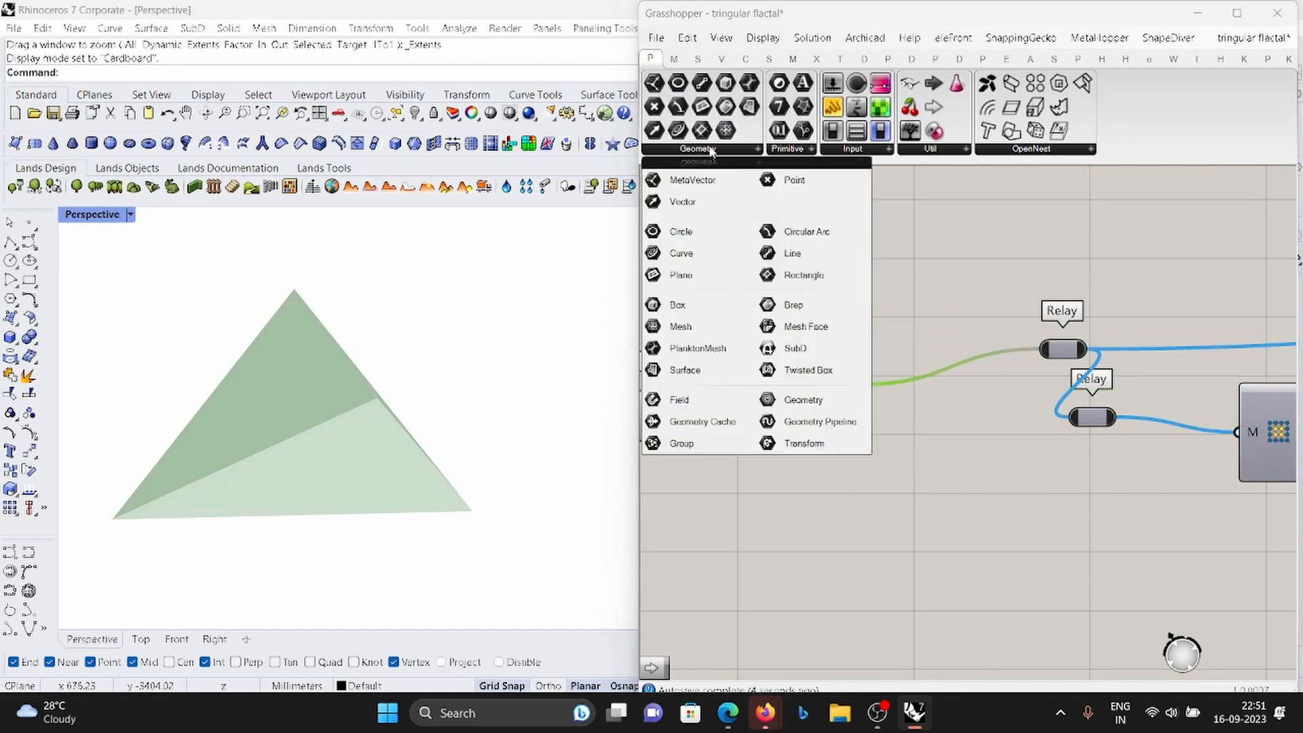
drag(725, 129, 1004, 313)
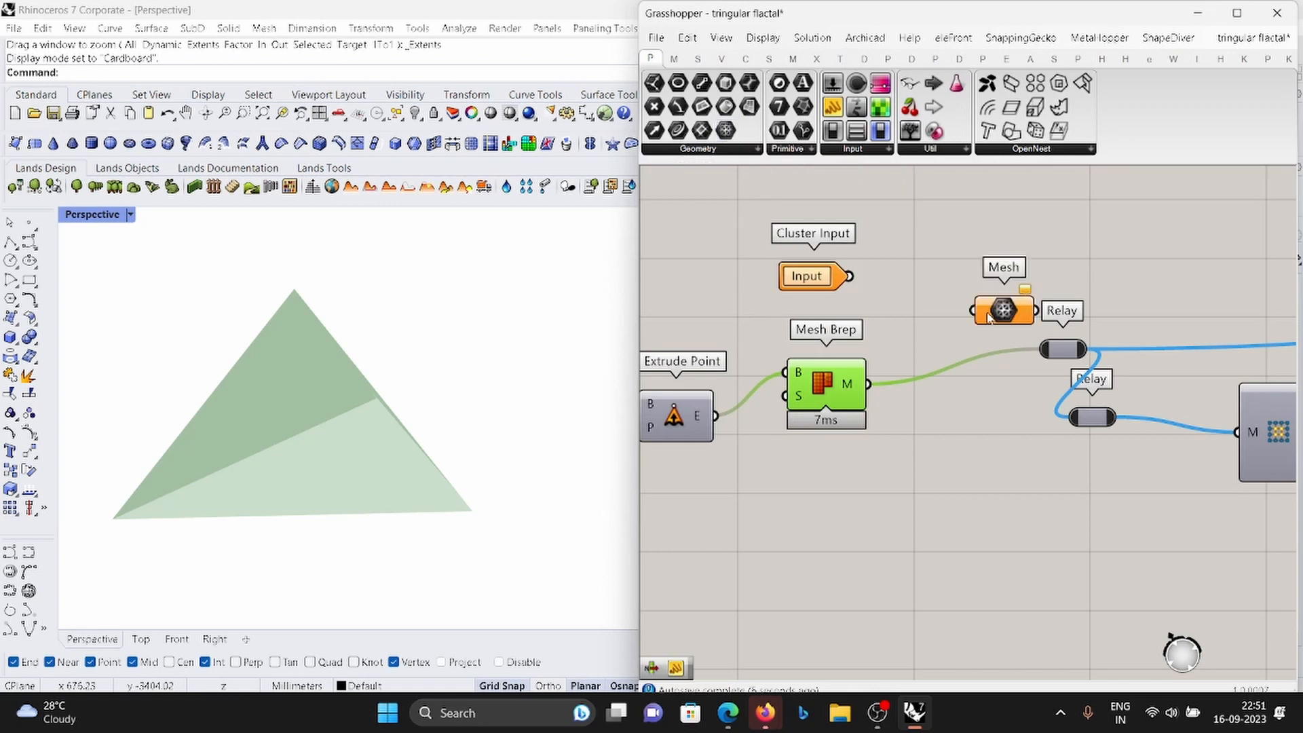
Route the Cluster Input through the Mesh parameter into the first relay, replacing the Mesh Brep connection.
drag(882, 371, 873, 380)
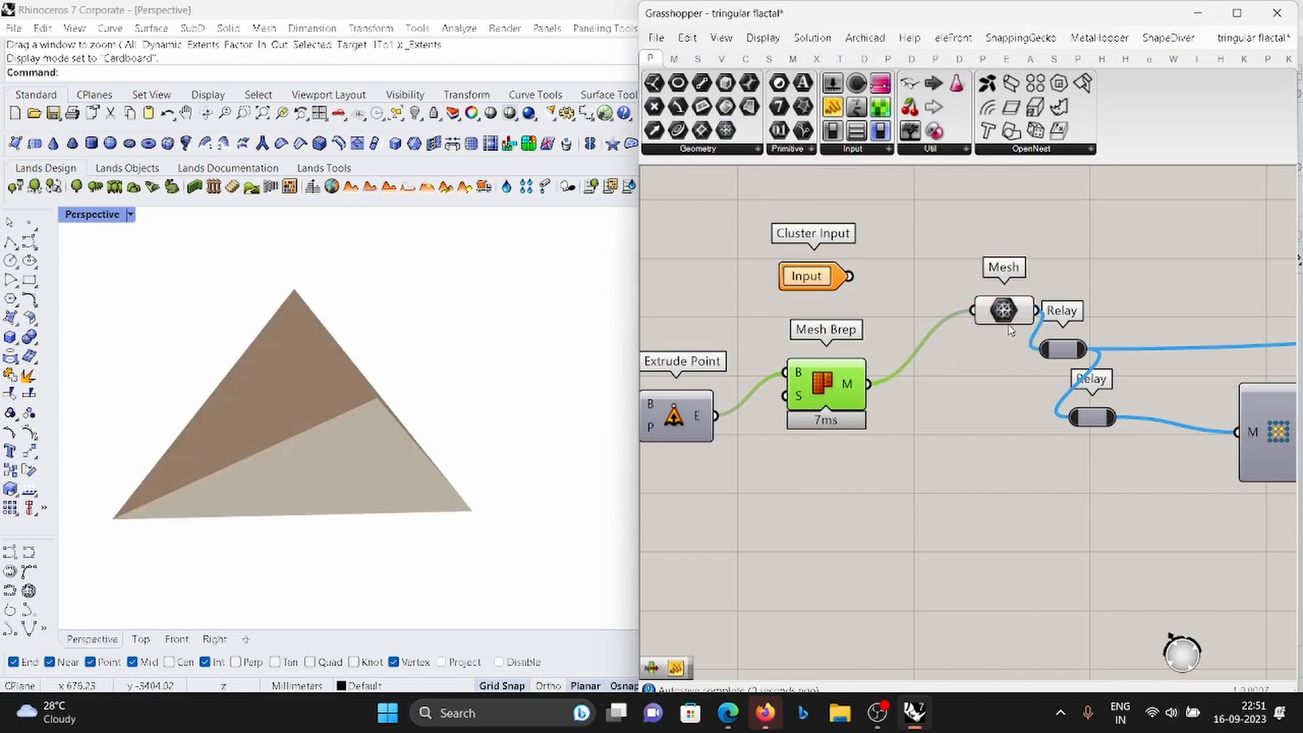
drag(953, 313, 971, 310)
scroll(1192, 340, down, 4)
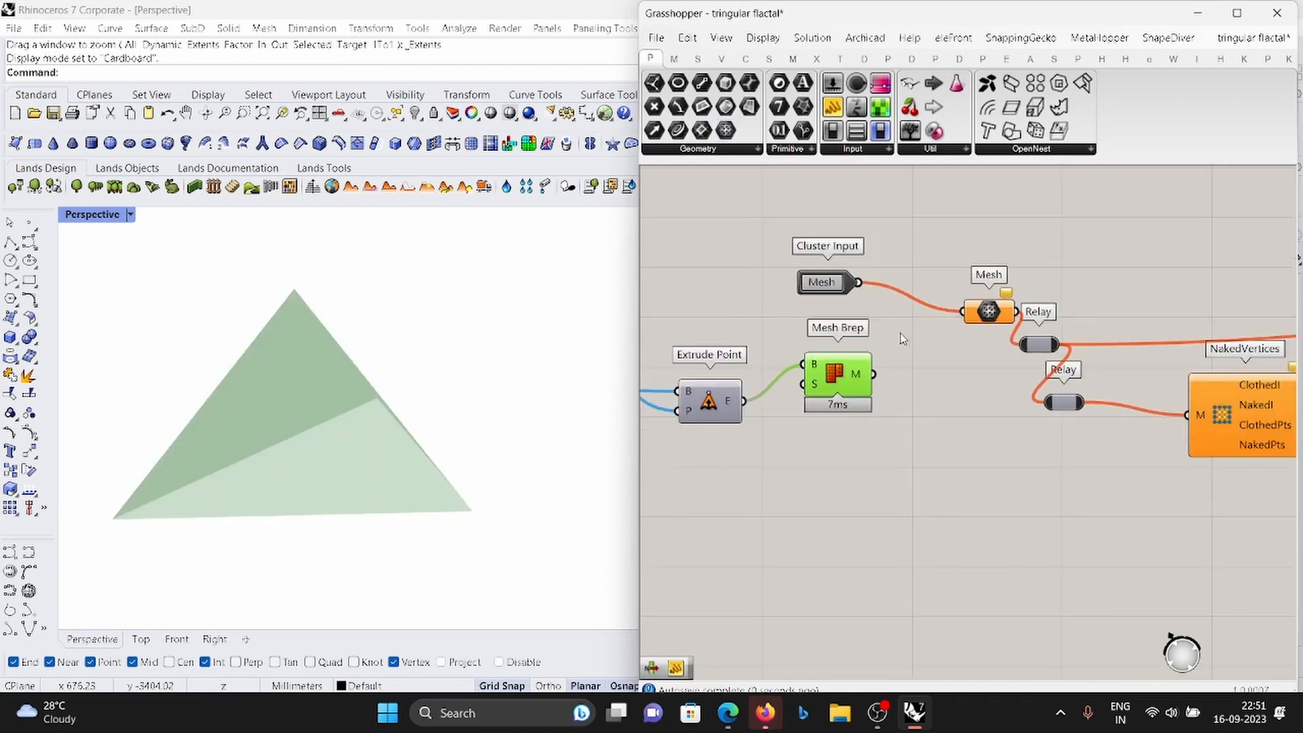
Add a Cluster Output beside Scale and connect Scale's geometry output to it.
scroll(1192, 339, up, 2)
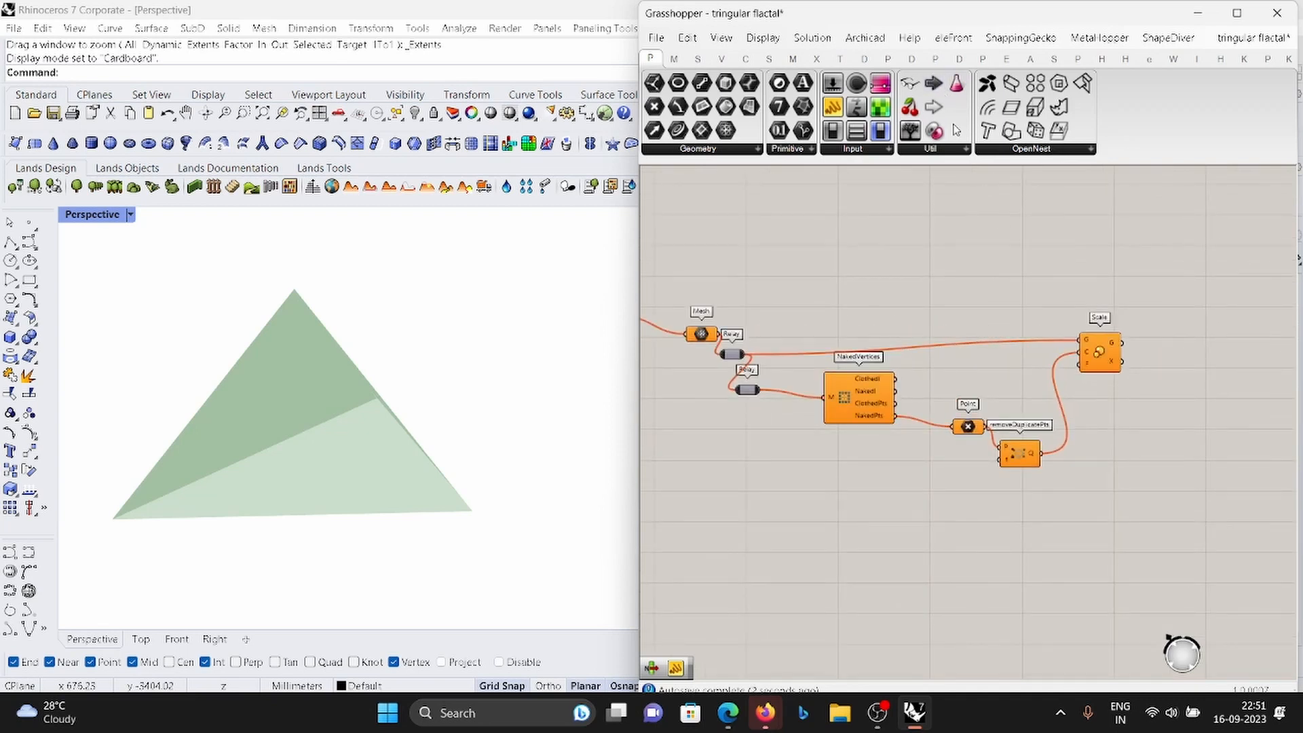
drag(1199, 292, 1172, 312)
scroll(1142, 313, up, 2)
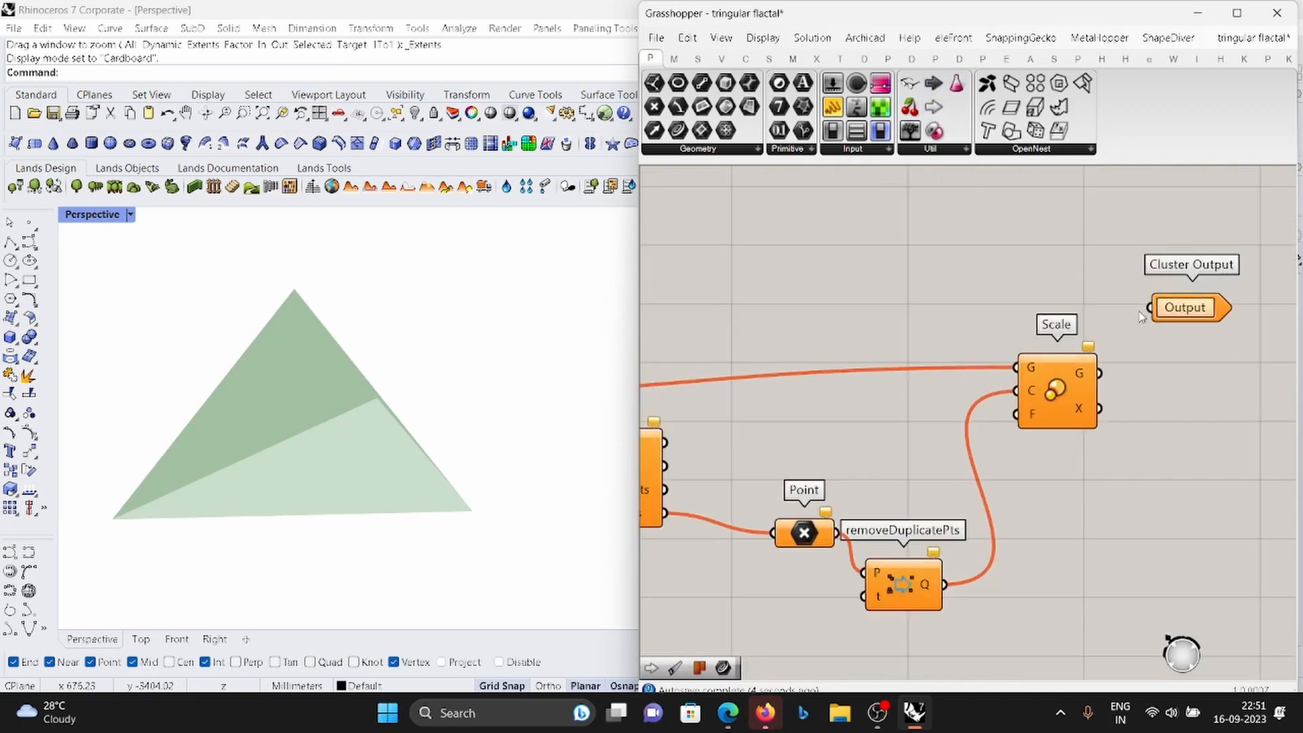
scroll(1090, 362, down, 3)
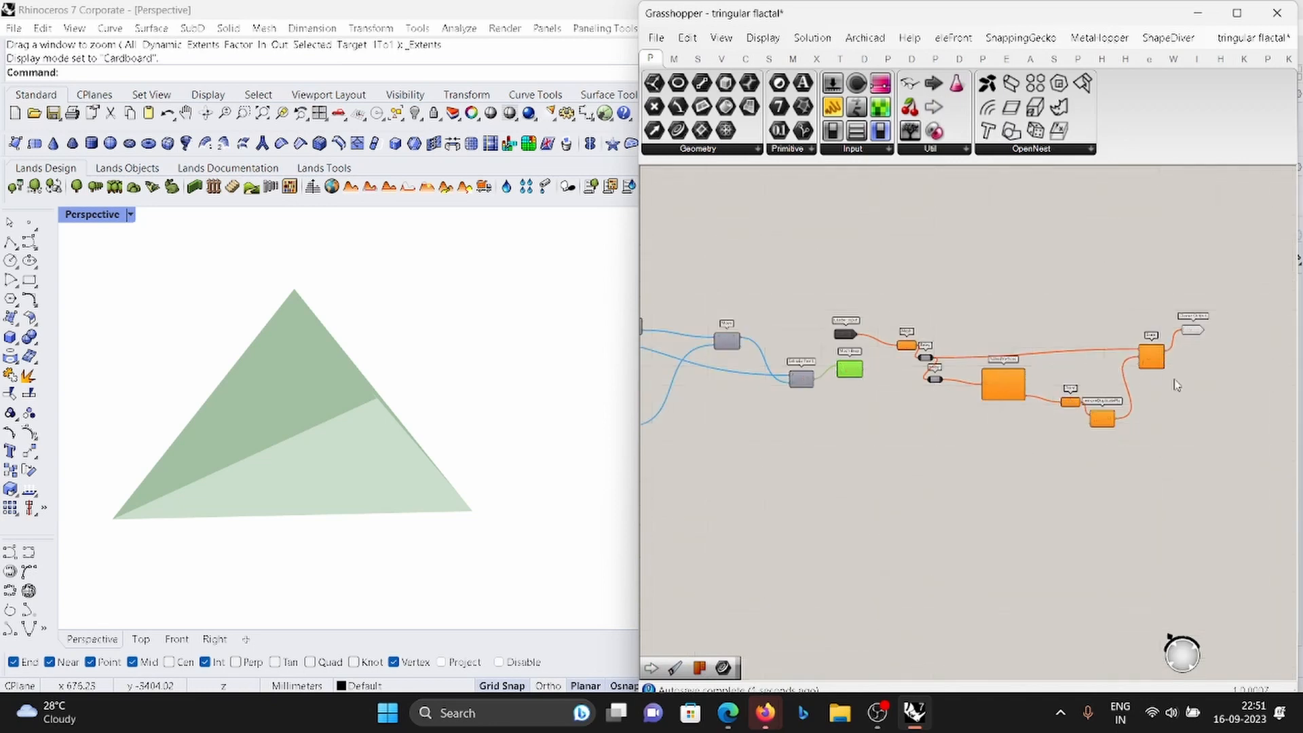
Graft the Mesh parameter that follows the Cluster Input.
scroll(808, 332, up, 4)
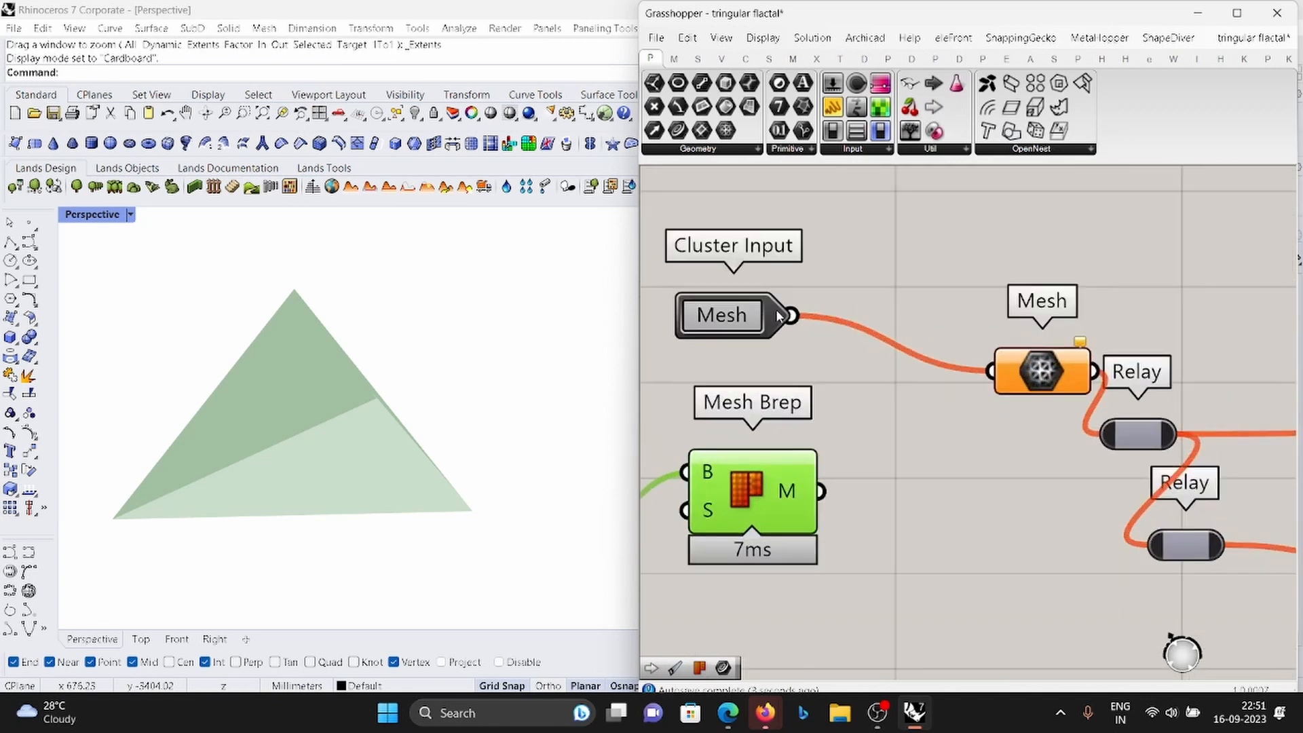
right_click(1065, 370)
click(1104, 527)
Move the Cluster Input and the chain from the Mesh parameter to the Cluster Output away from Mesh Brep.
scroll(1038, 456, down, 3)
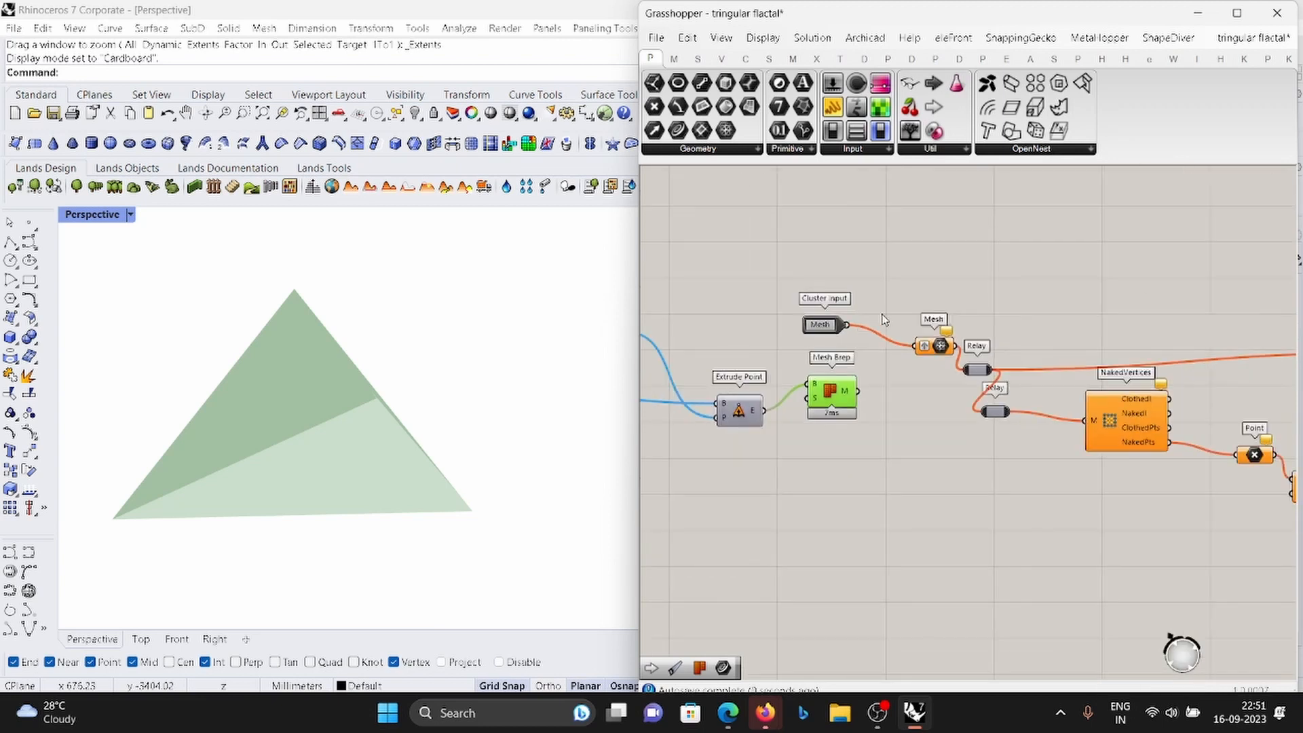
scroll(881, 314, down, 4)
drag(1221, 393, 915, 293)
scroll(913, 287, down, 1)
scroll(943, 332, up, 3)
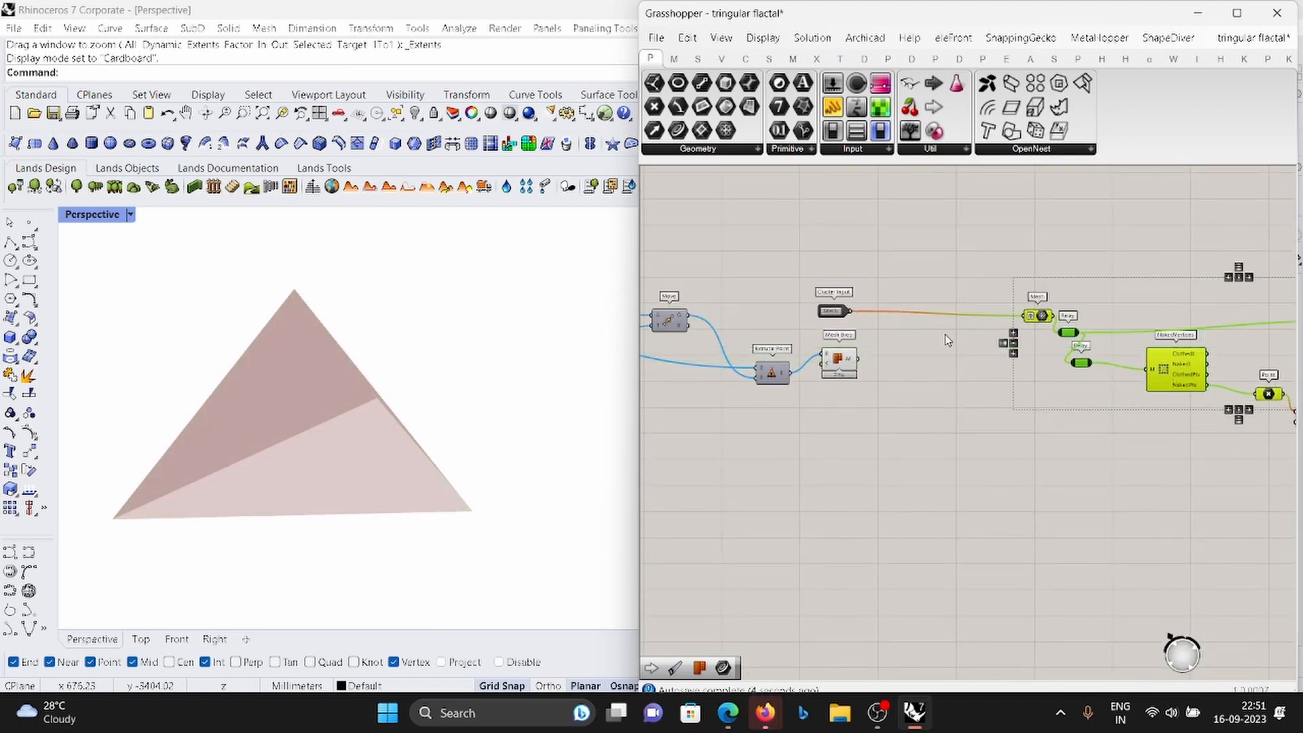
click(834, 314)
scroll(976, 337, down, 5)
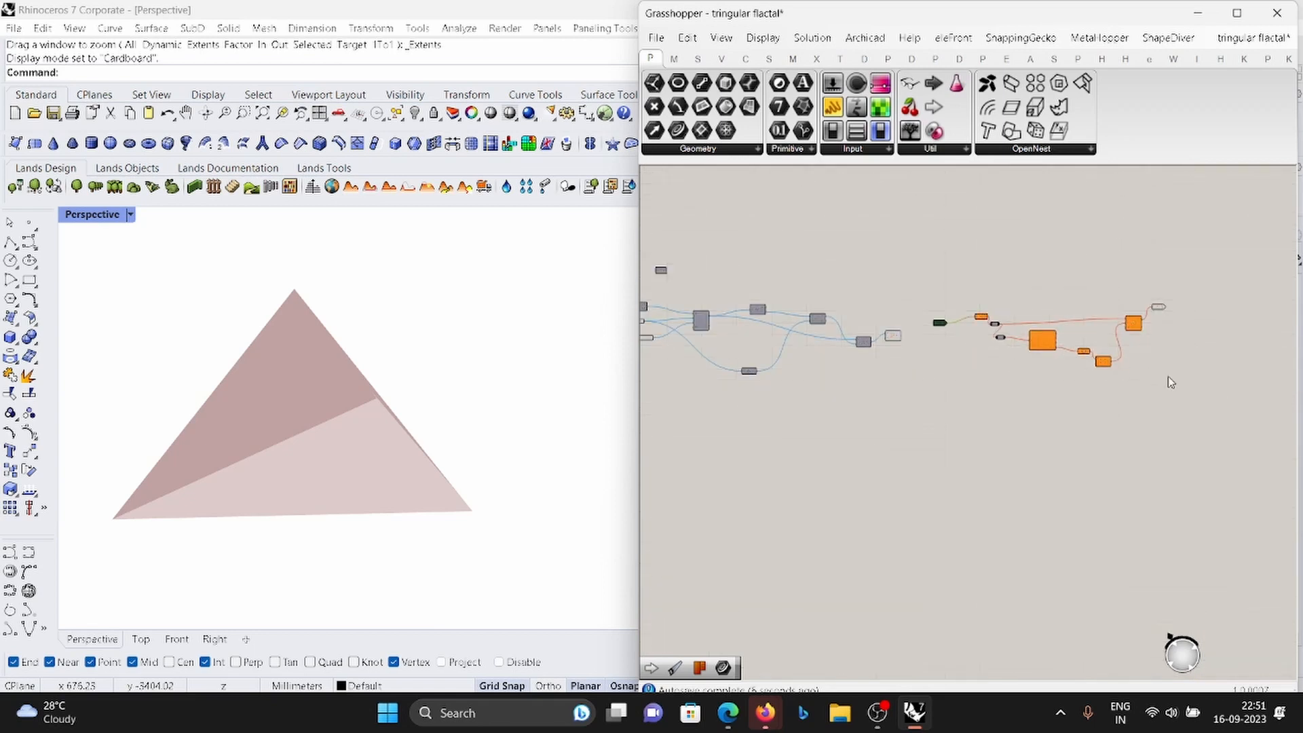
Combine everything from the Cluster Input to the Cluster Output into a cluster and move it closer to Mesh Brep.
drag(1167, 373, 924, 268)
right_click(969, 249)
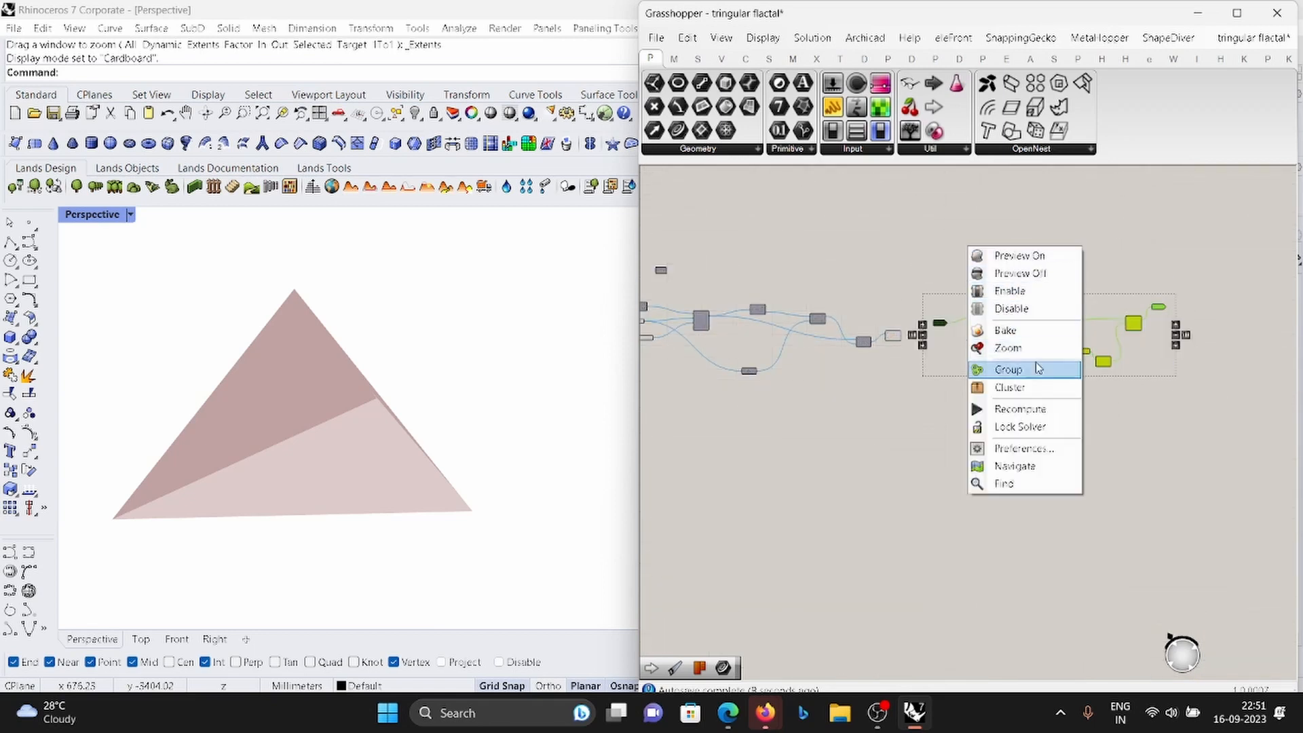
click(1040, 386)
drag(1052, 314, 795, 365)
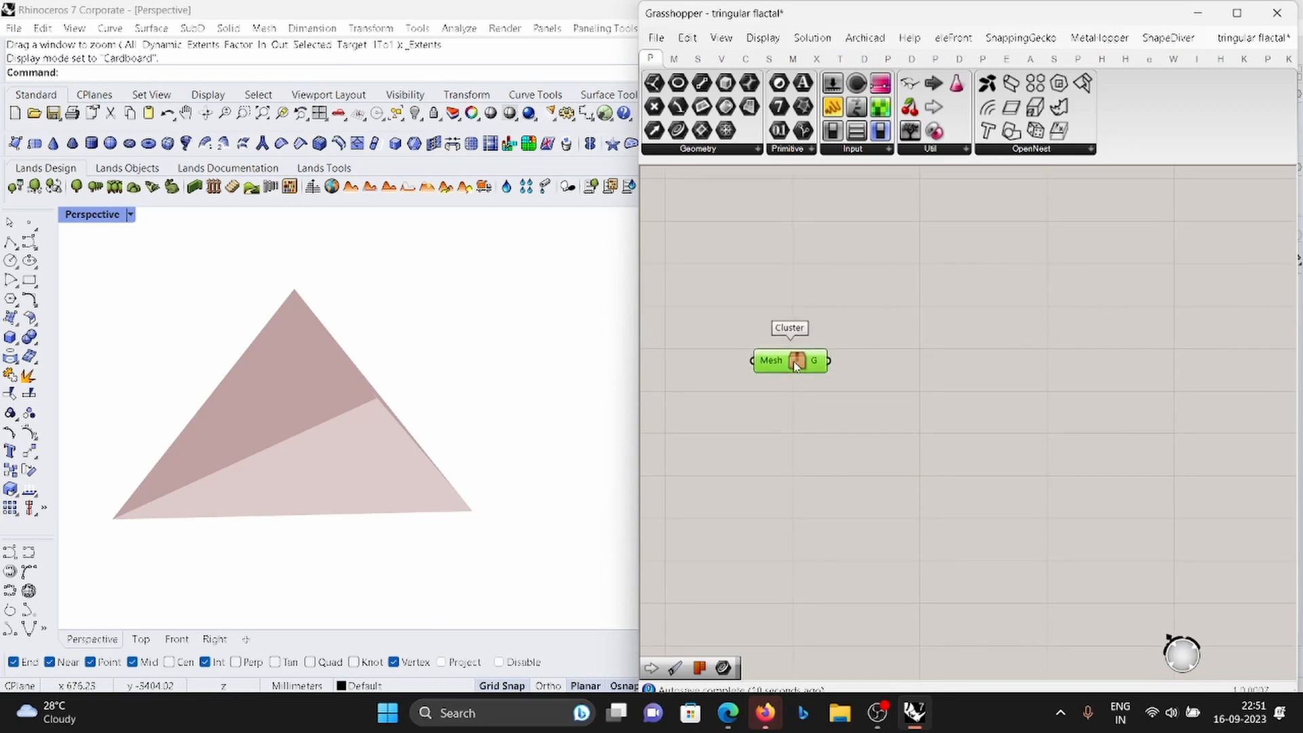
Connect Mesh Brep's mesh output to the cluster's Mesh input and inspect the resulting geometry in the Perspective viewport.
scroll(933, 381, down, 5)
scroll(788, 348, up, 4)
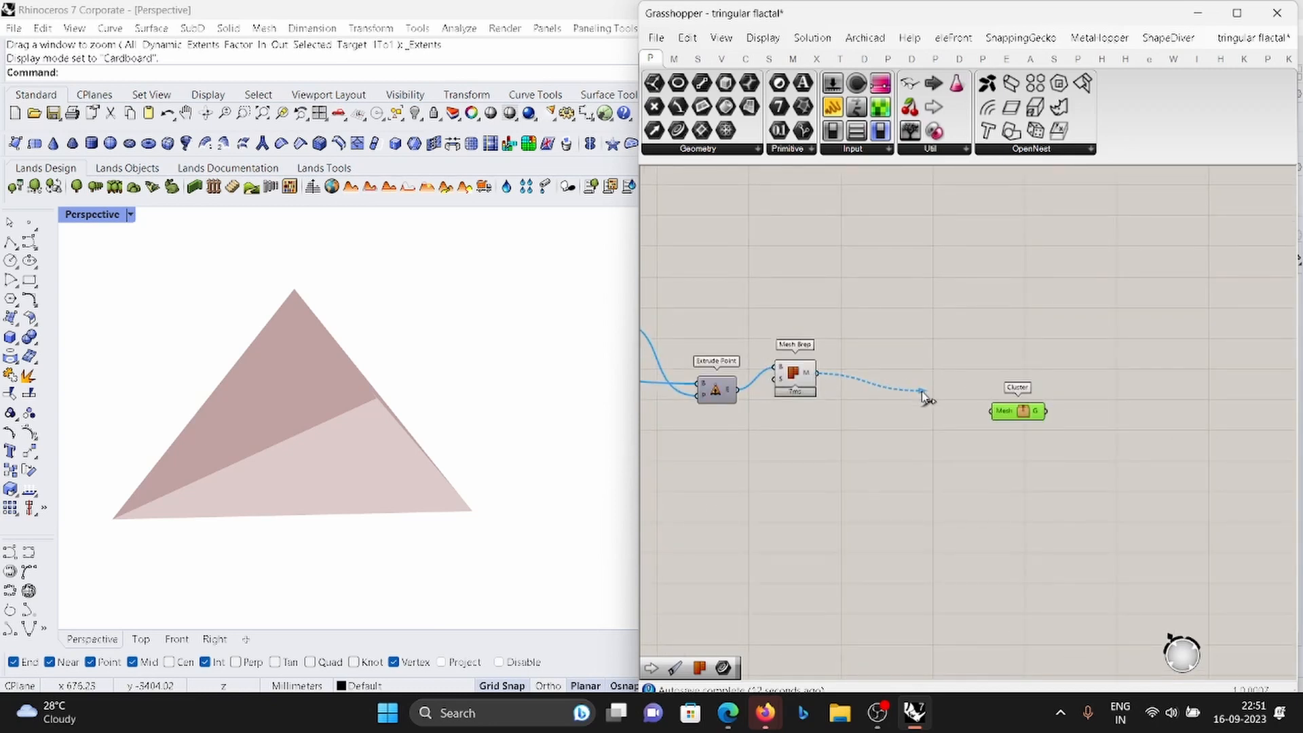
drag(991, 410, 992, 411)
click(1083, 452)
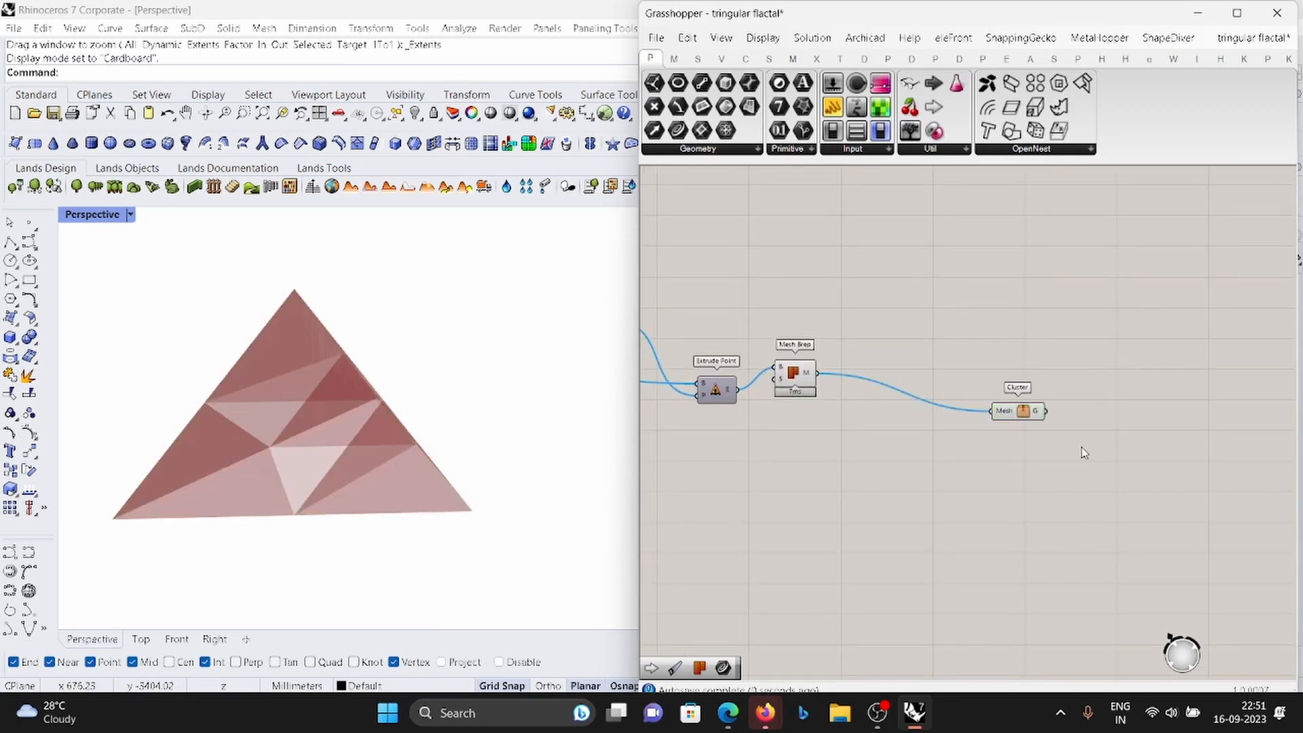
right_drag(182, 419, 380, 401)
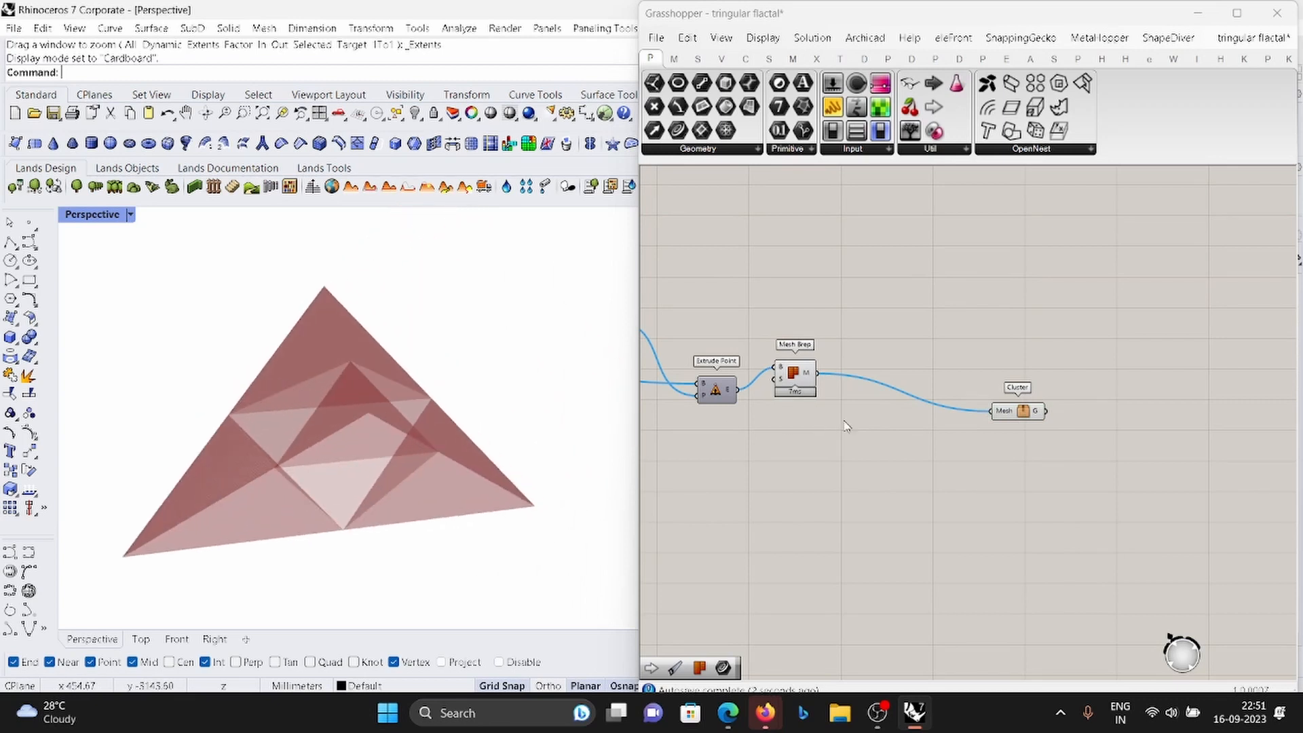
Duplicate the cluster twice and chain the copies, feeding each one's Mesh input from the preceding cluster's G output.
drag(1033, 411, 1024, 407)
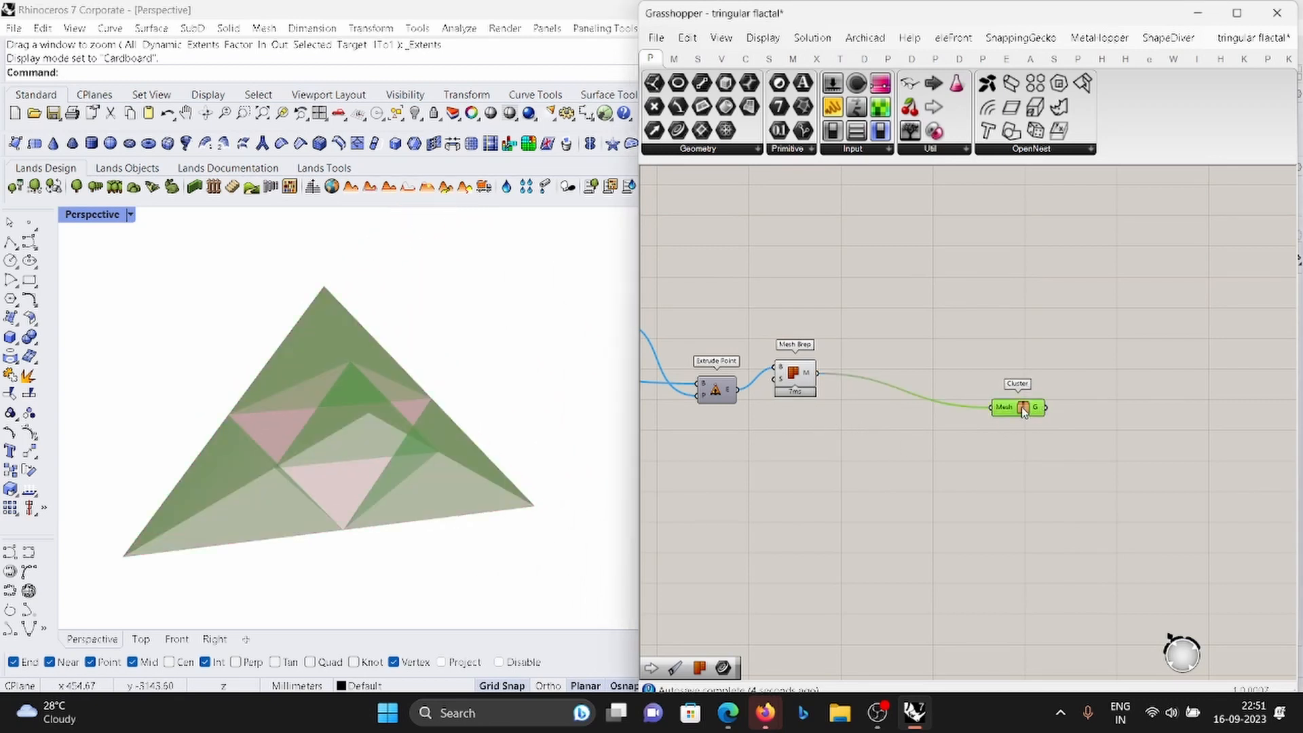
key(ctrl+v)
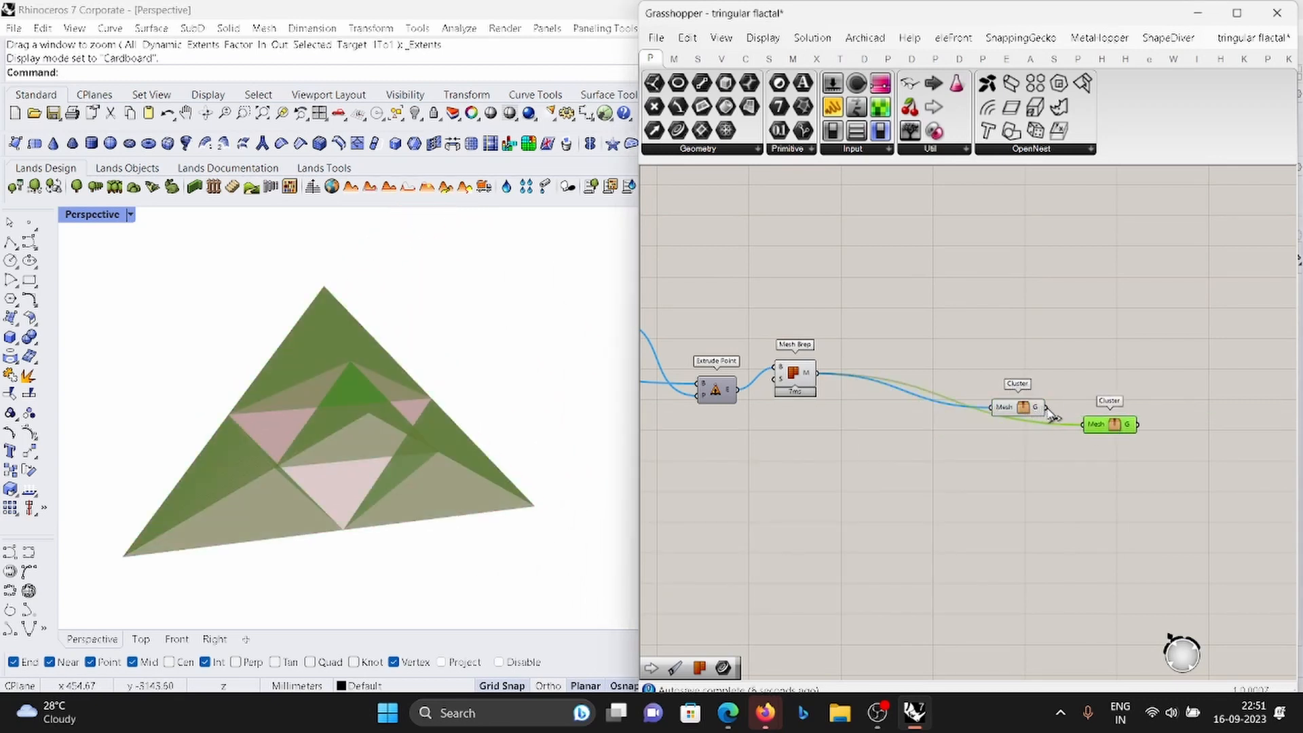
drag(1085, 432, 1083, 424)
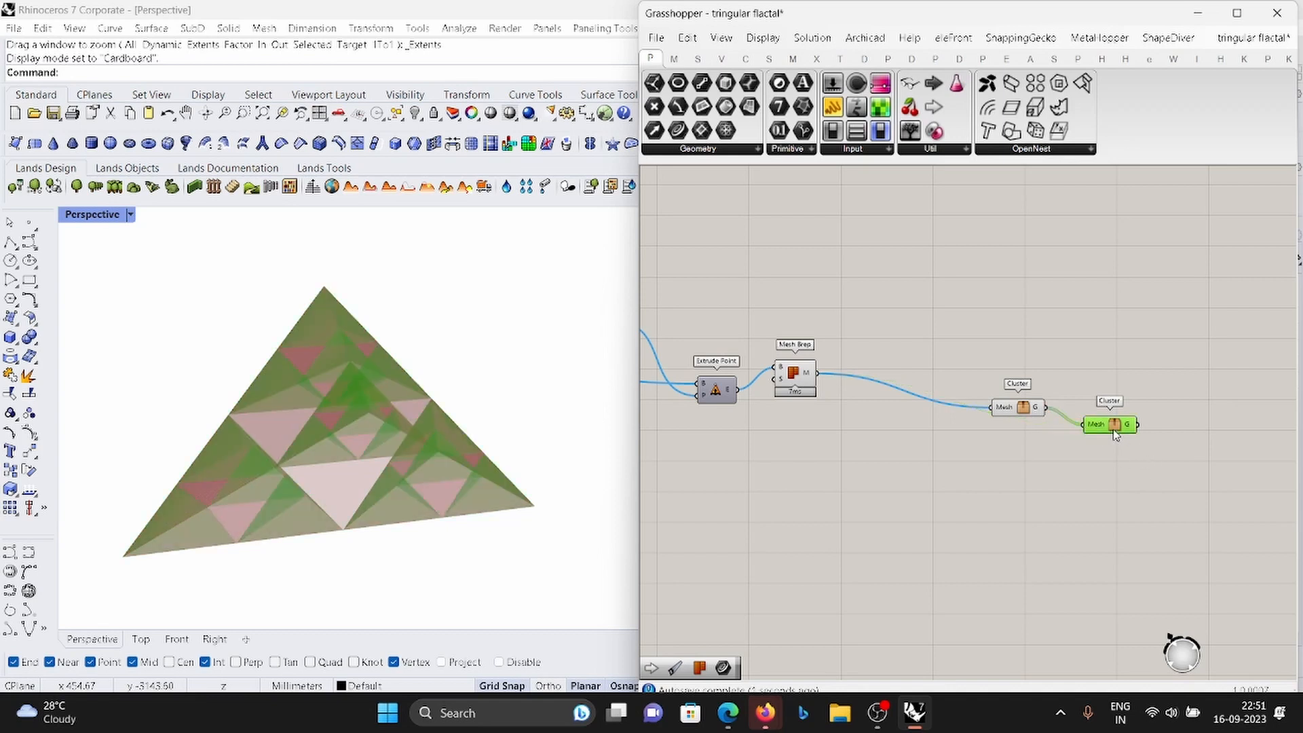
key(ctrl+v)
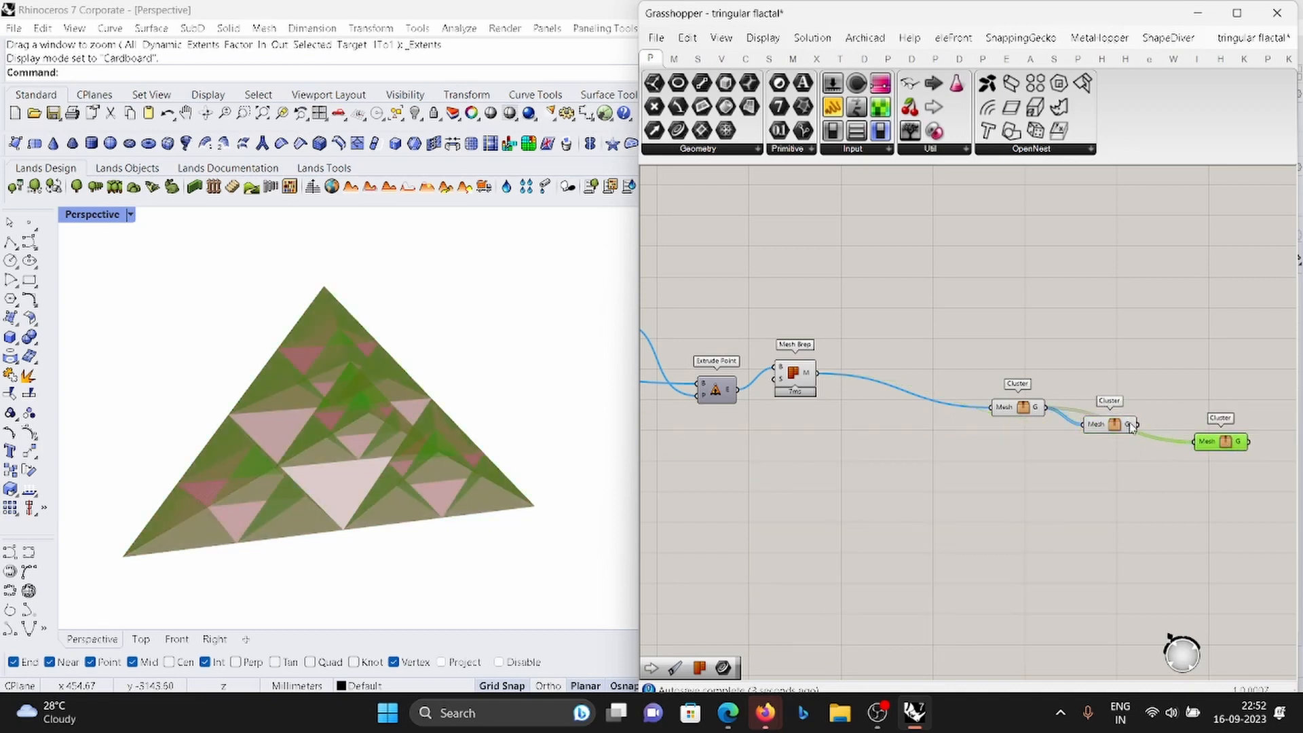
drag(1188, 444, 1194, 443)
click(1029, 454)
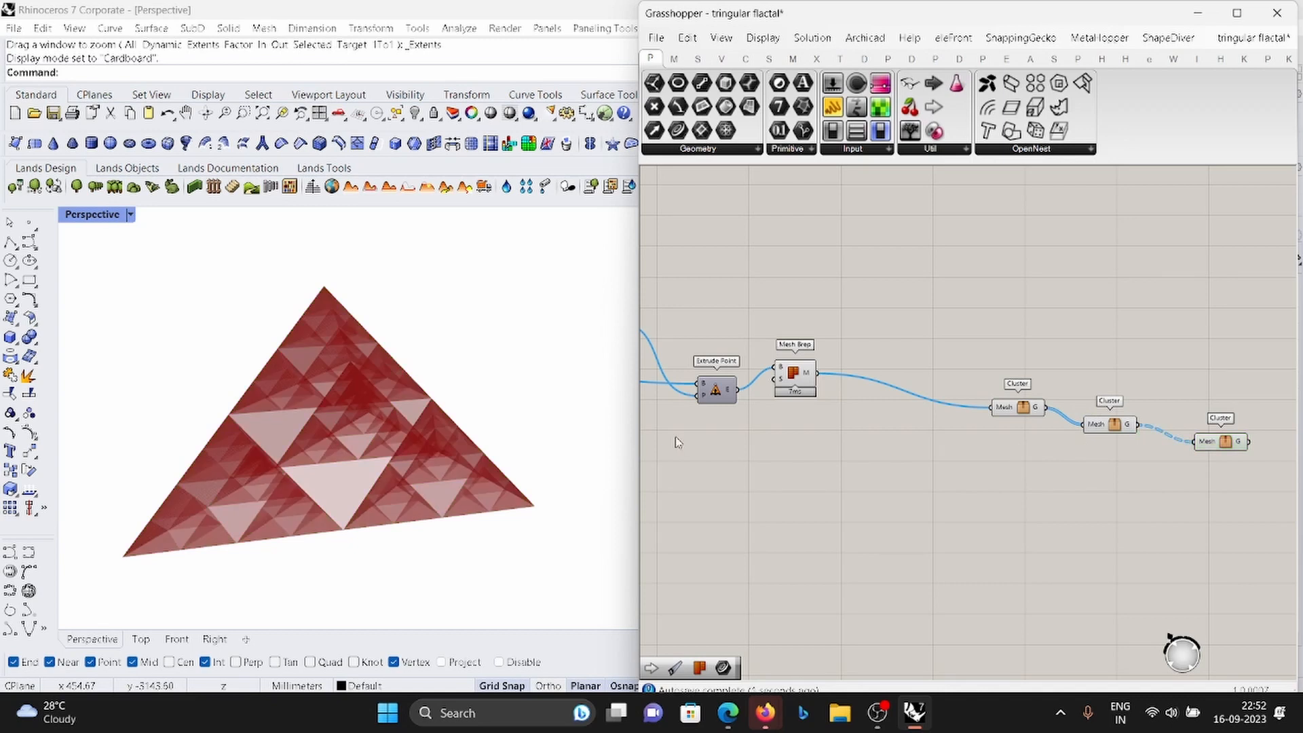
right_drag(475, 448, 138, 407)
Turn off the preview of the components from Move through the first cluster and inspect the fractal in the Perspective viewport.
scroll(719, 432, down, 4)
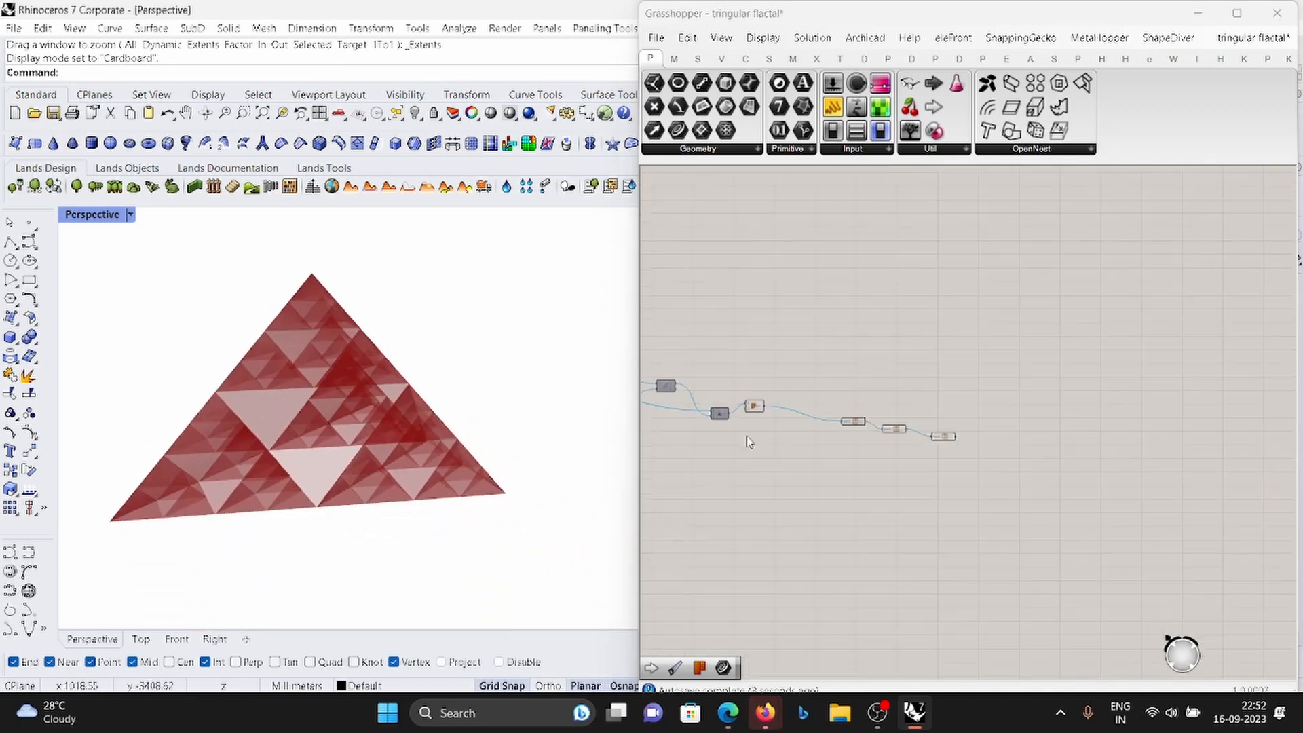
drag(882, 506, 655, 300)
right_click(719, 285)
click(739, 310)
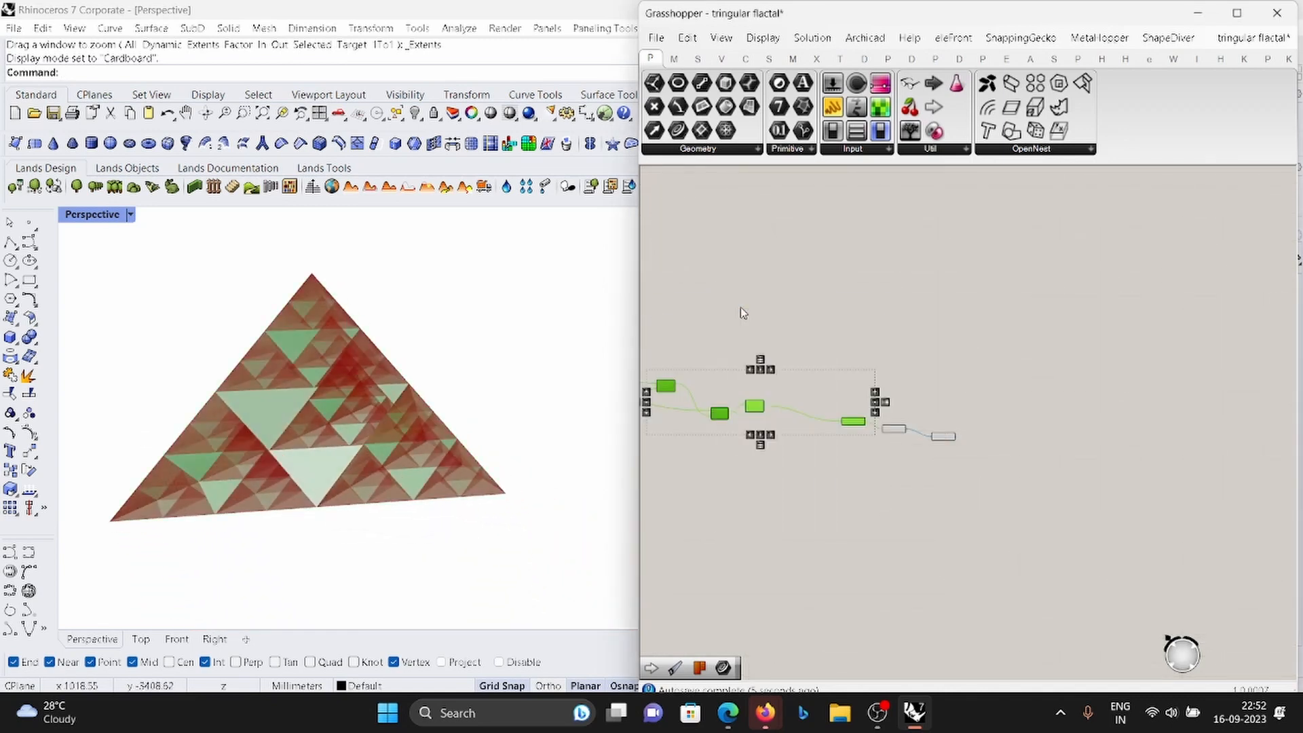
right_drag(425, 349, 434, 258)
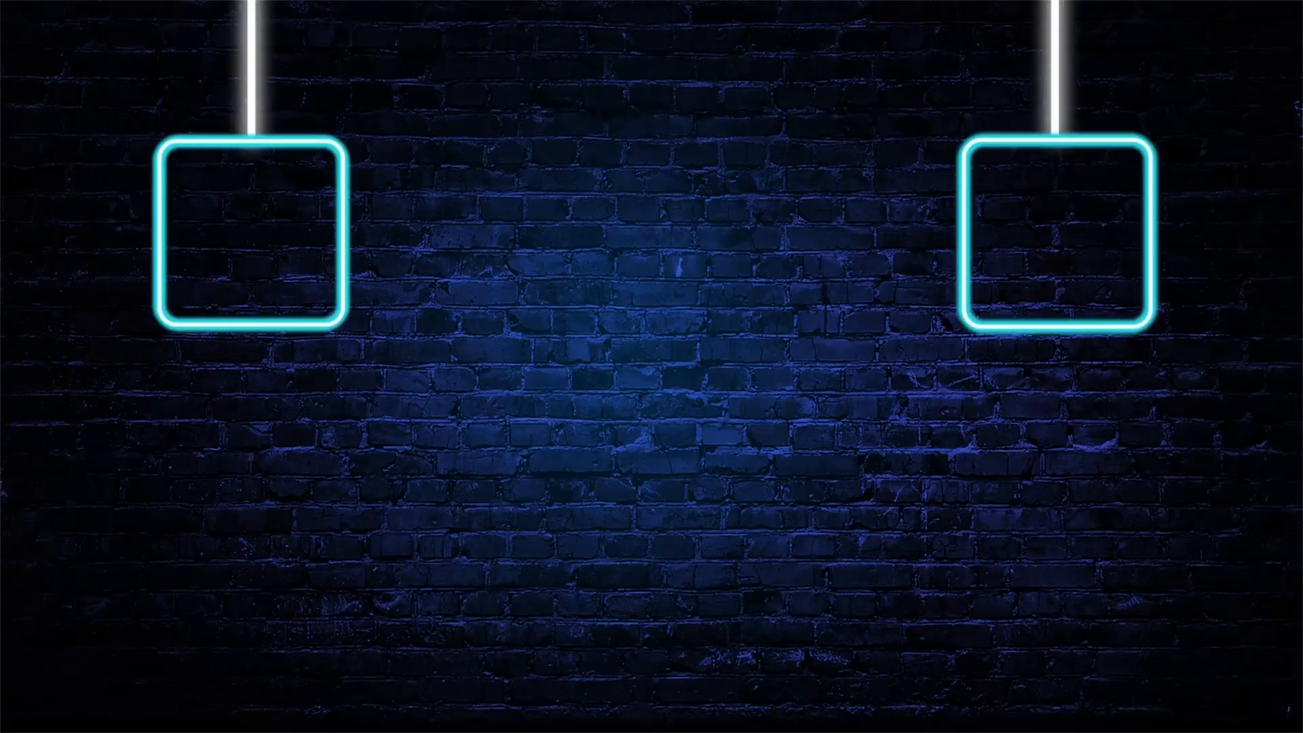